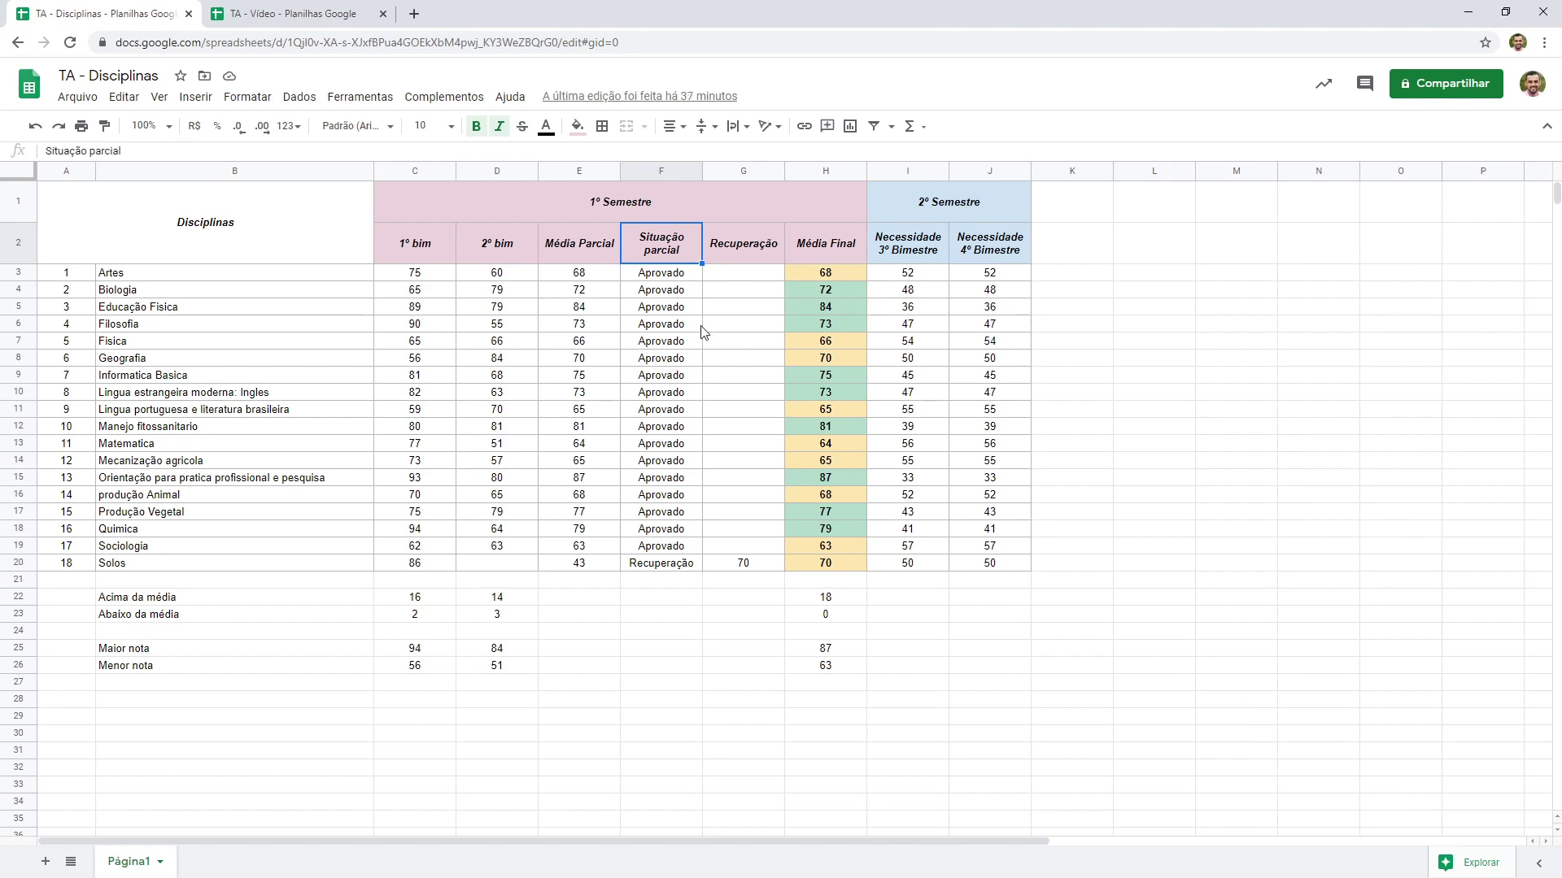
# Step: Switch to the TA - Vídeo spreadsheet and select the Média parcial cell of the Artes row, E3
pyautogui.click(322, 11)
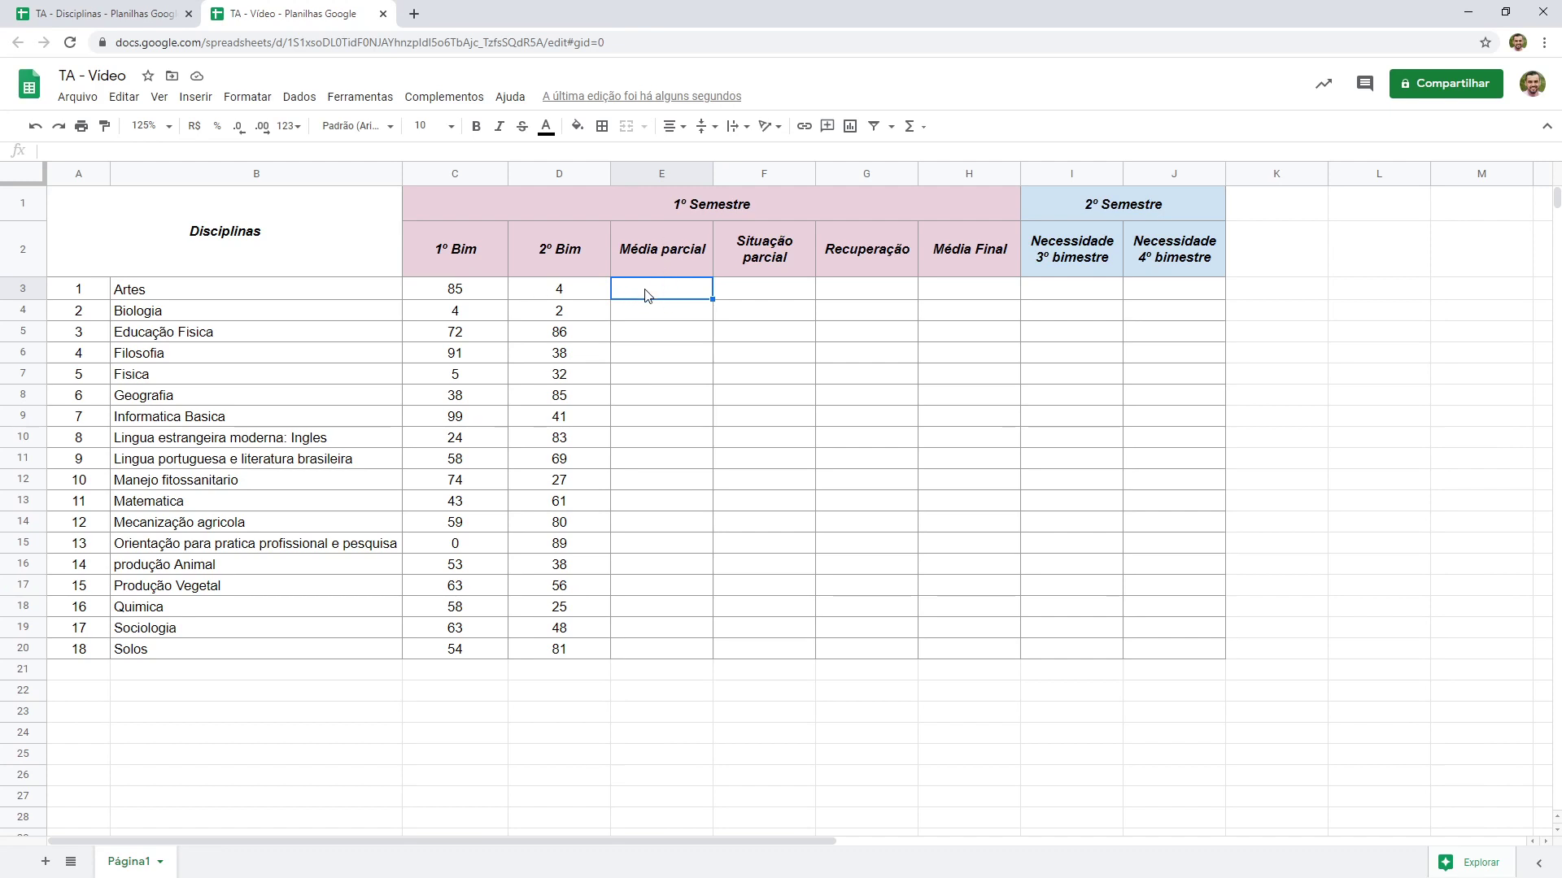
pyautogui.moveTo(488, 297); pyautogui.dragTo(575, 297)
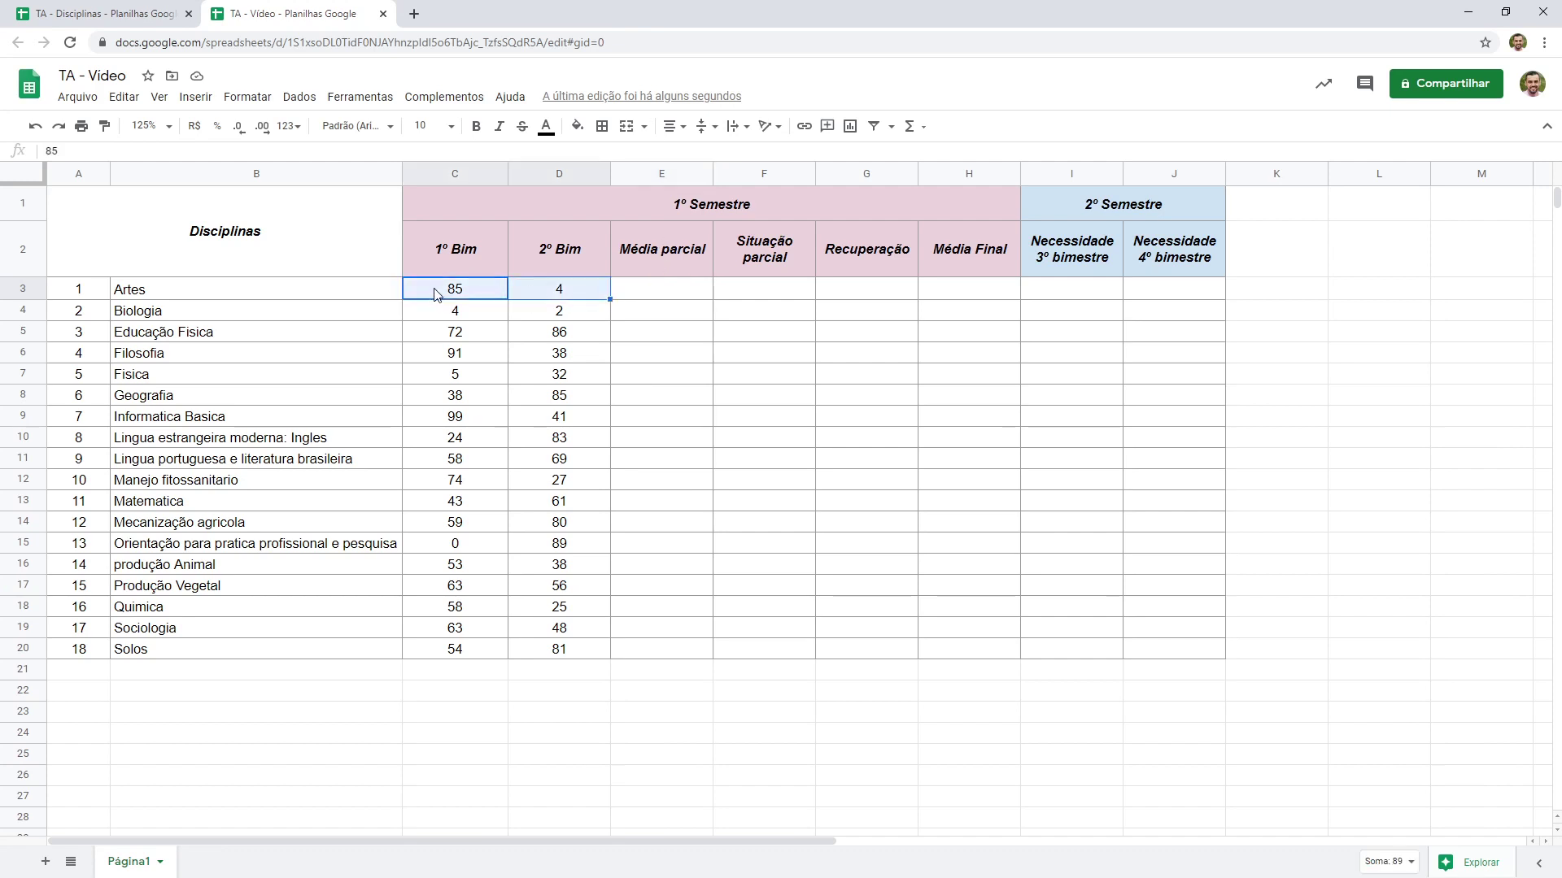
pyautogui.click(481, 286)
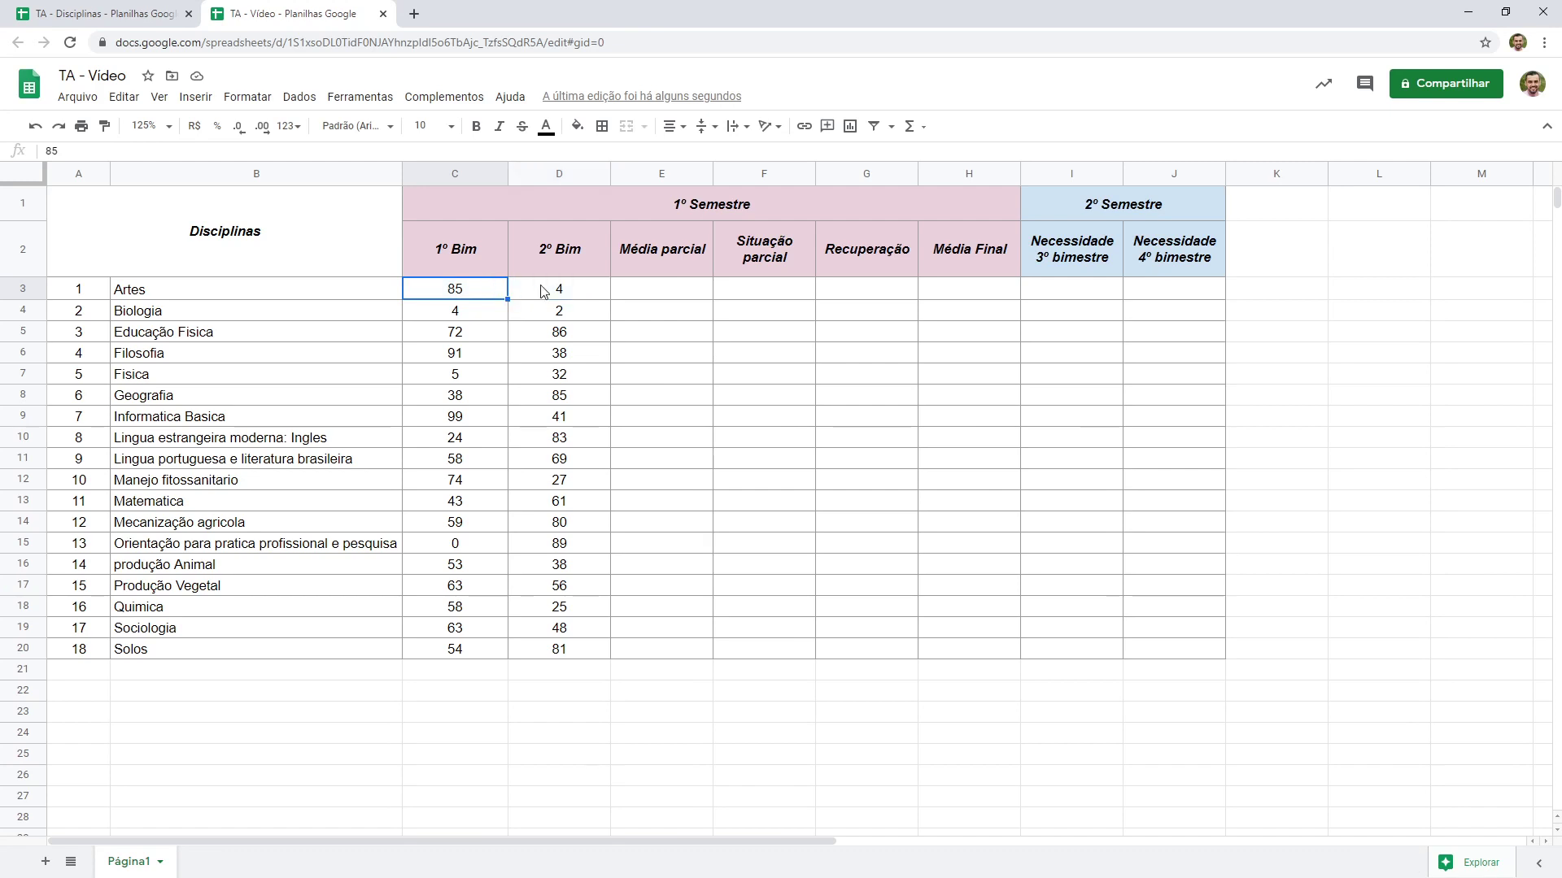
pyautogui.click(543, 293)
pyautogui.click(662, 296)
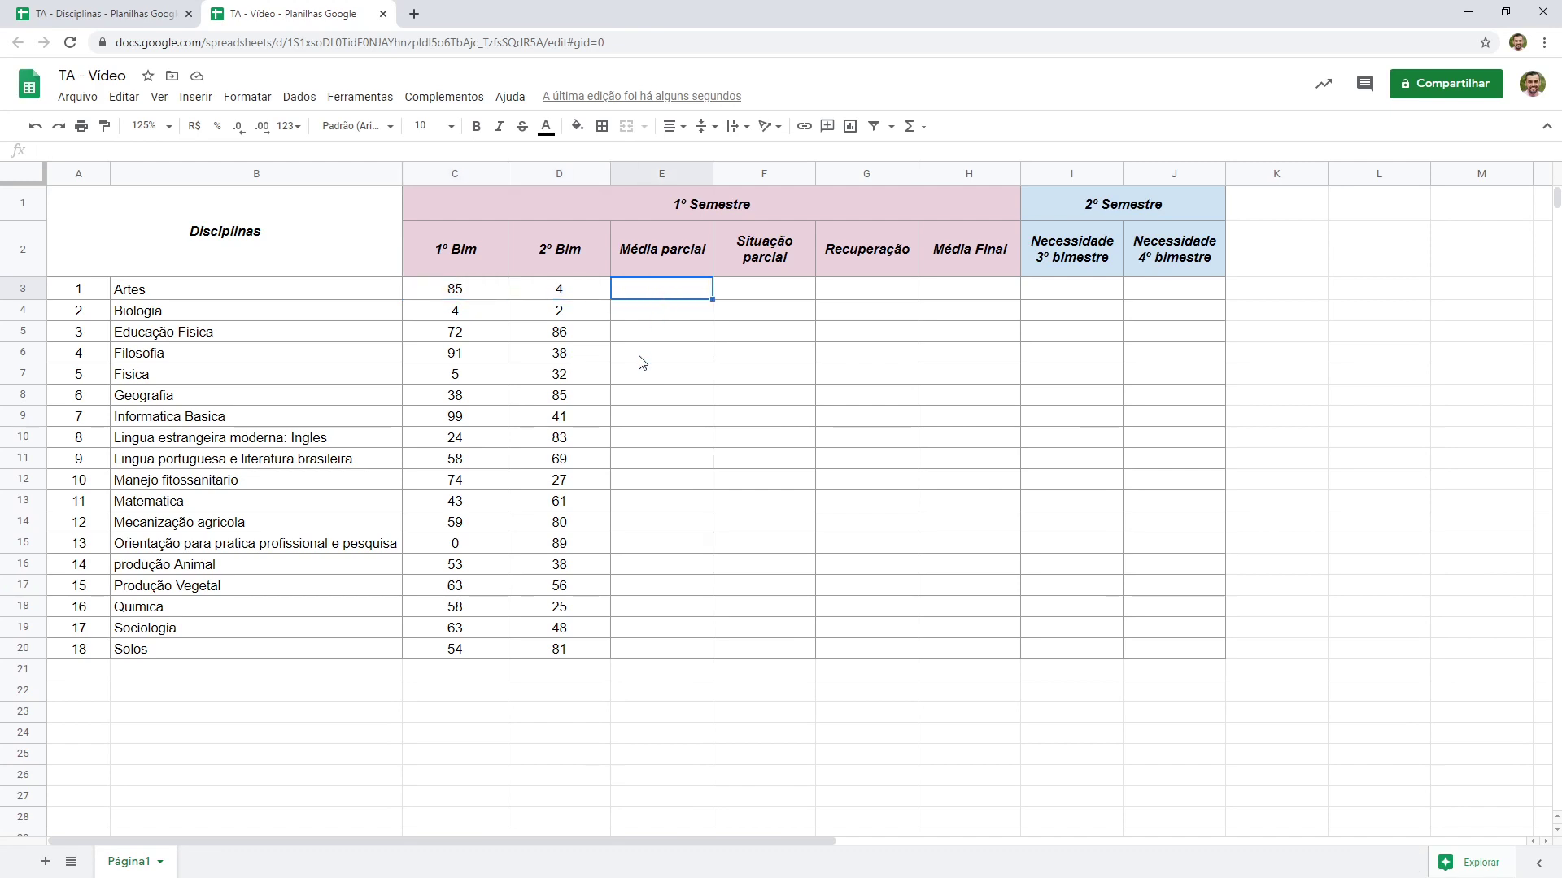
# Step: Write the formula =C3+D3/2 in the Artes Média parcial cell, E3
pyautogui.write('=')
pyautogui.press('Escape')
pyautogui.write('=')
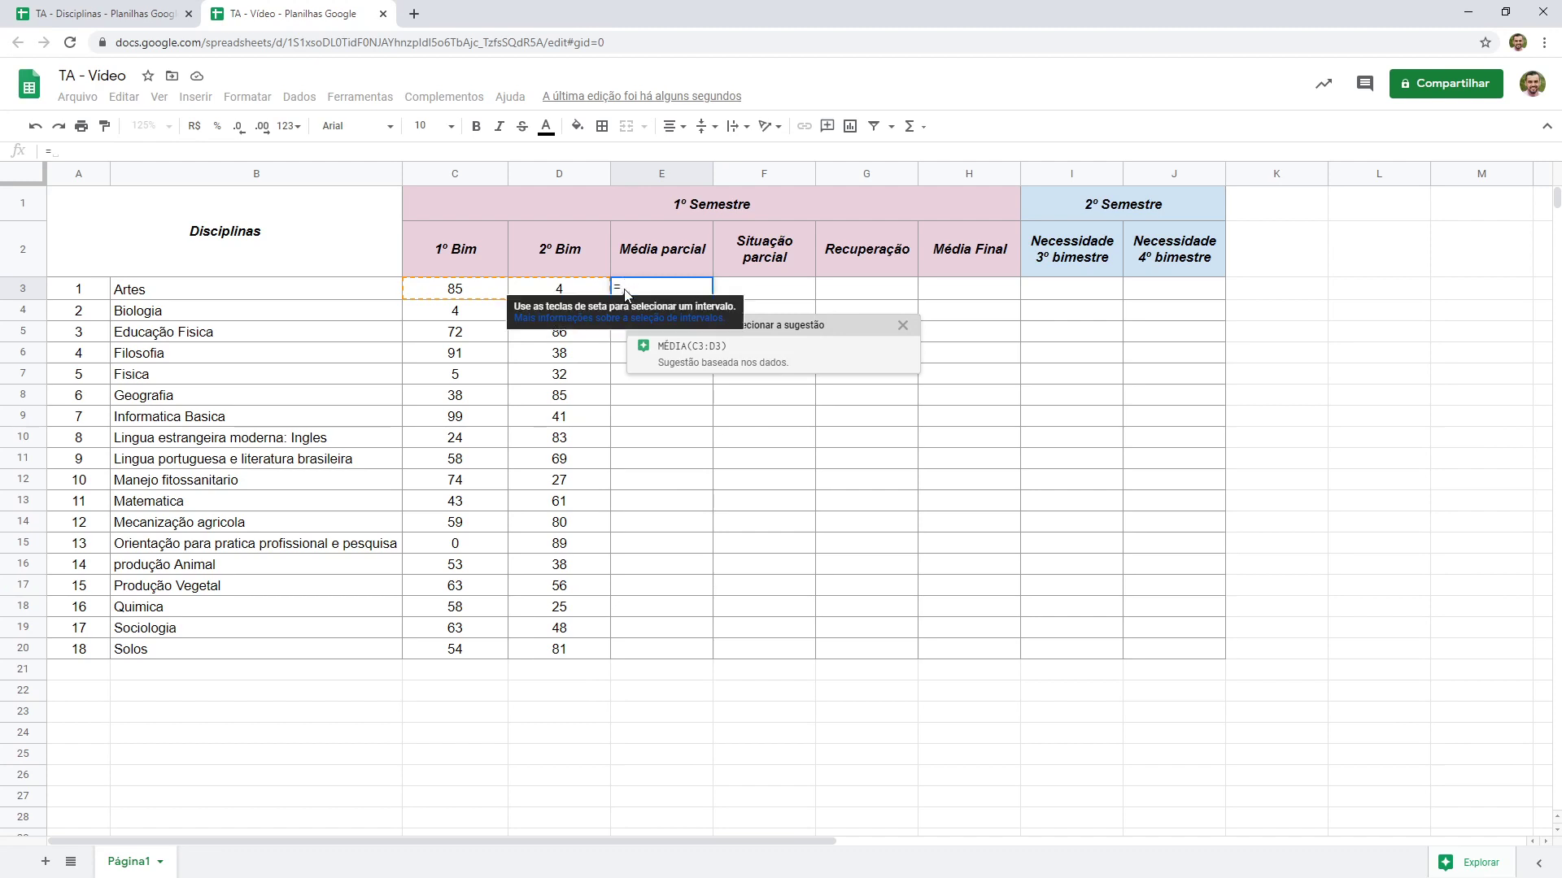
pyautogui.click(456, 291)
pyautogui.write('+')
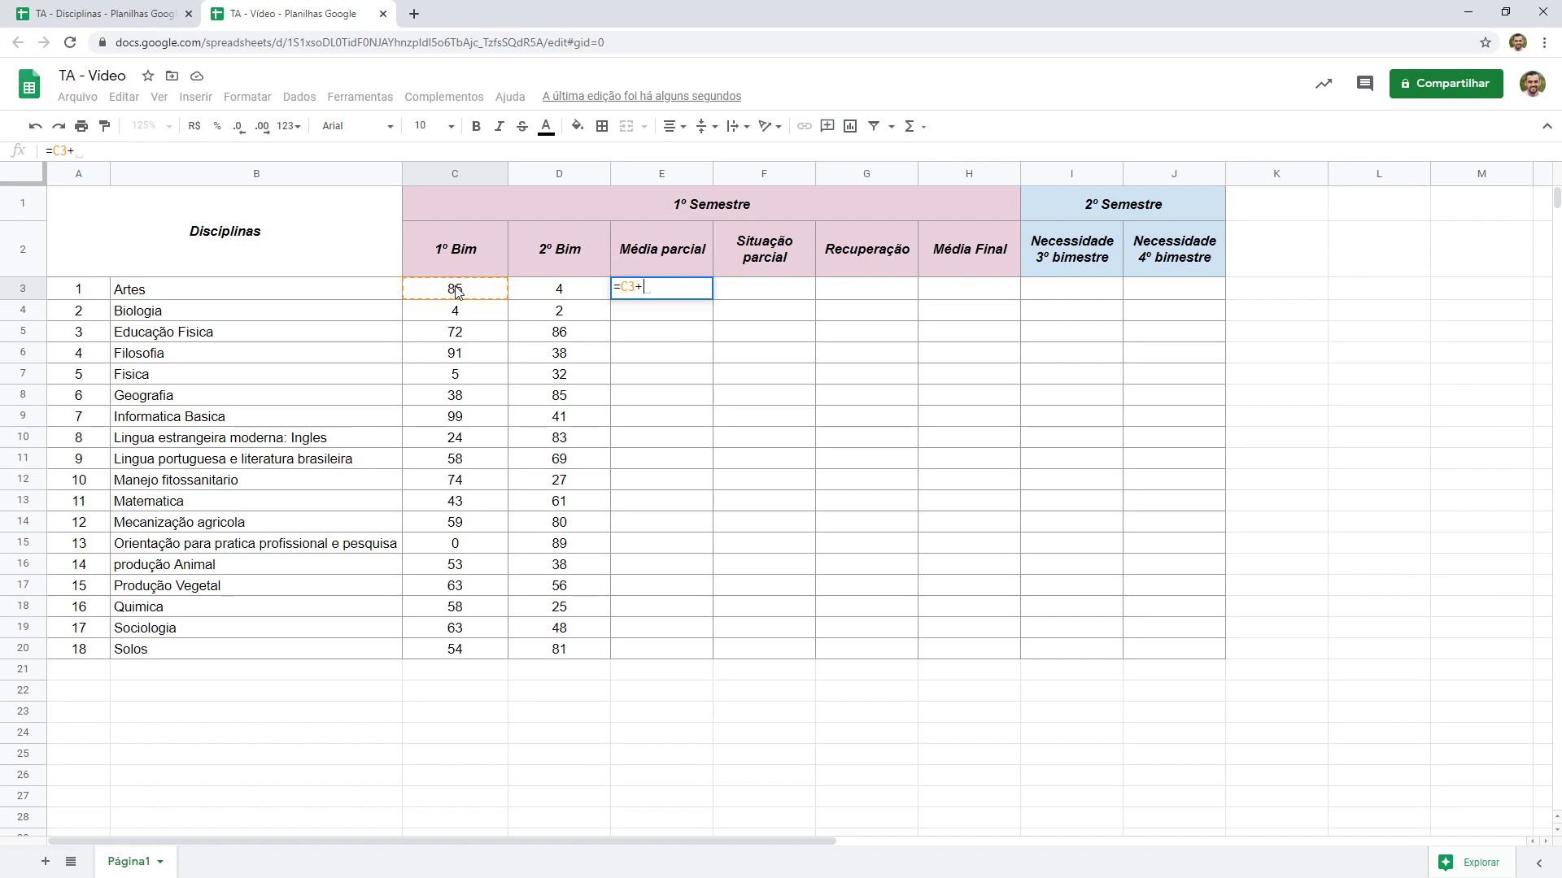
pyautogui.click(533, 295)
pyautogui.write('/2')
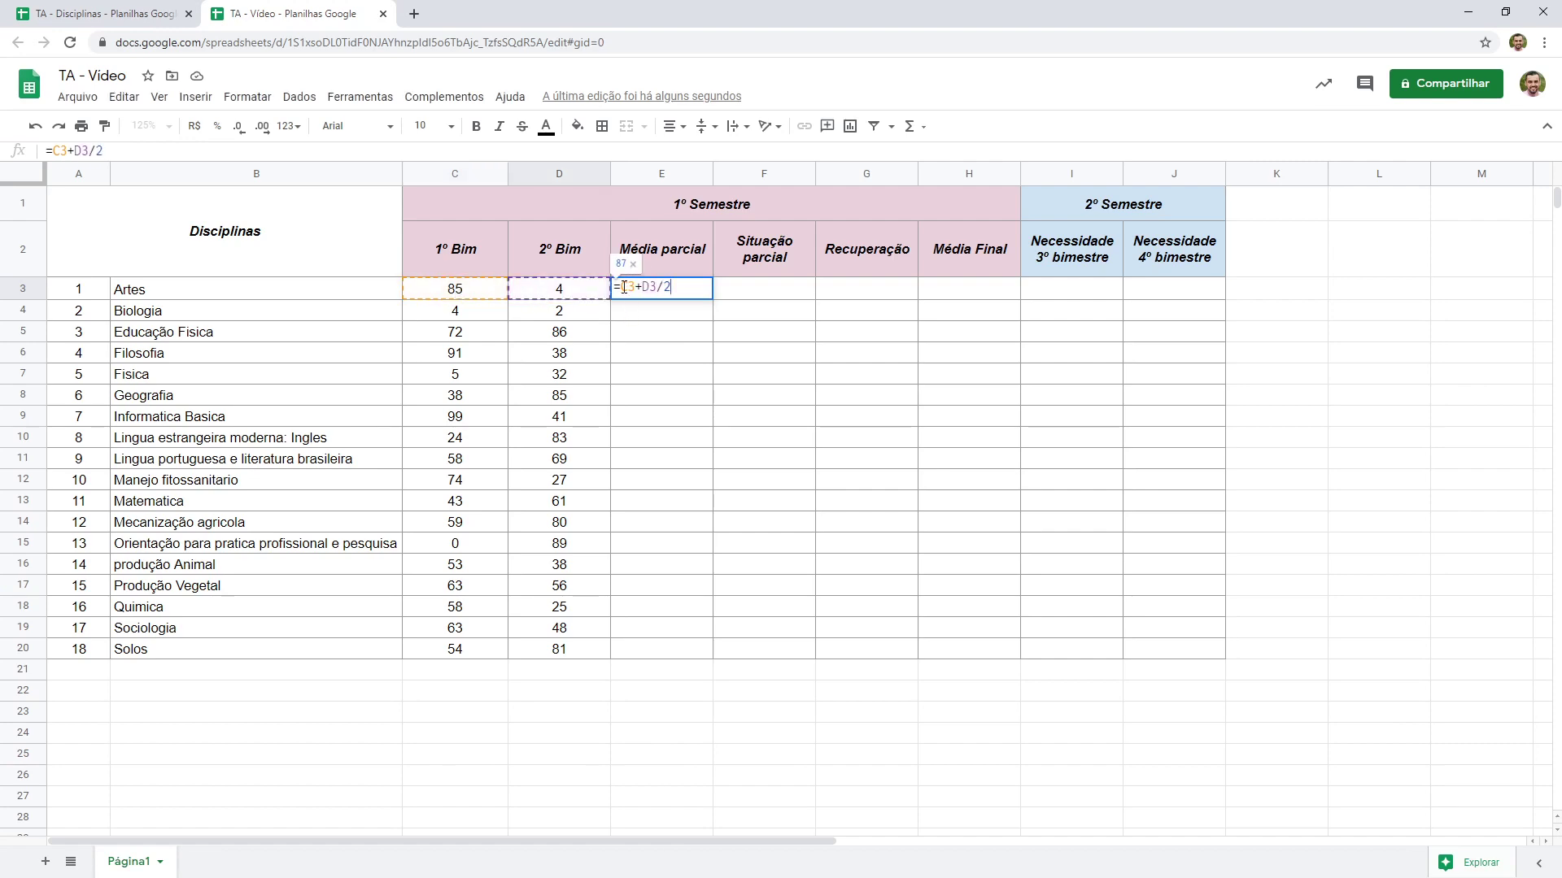
# Step: Examine the terms and order of operations in the Artes partial average formula
pyautogui.moveTo(623, 286); pyautogui.dragTo(657, 290)
pyautogui.click(657, 291)
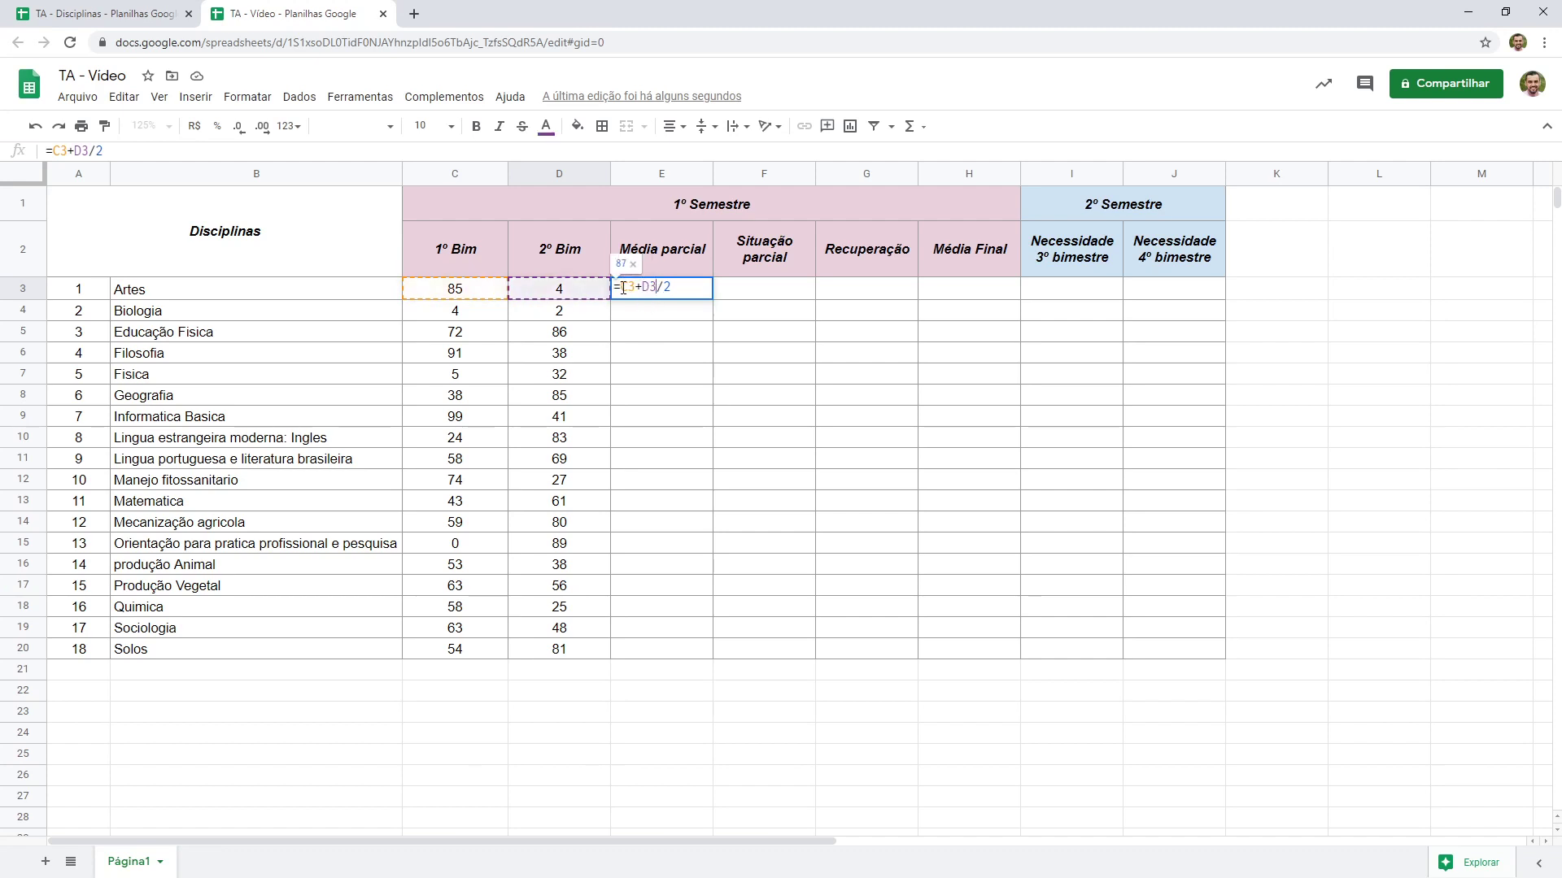
pyautogui.moveTo(622, 288); pyautogui.dragTo(658, 288)
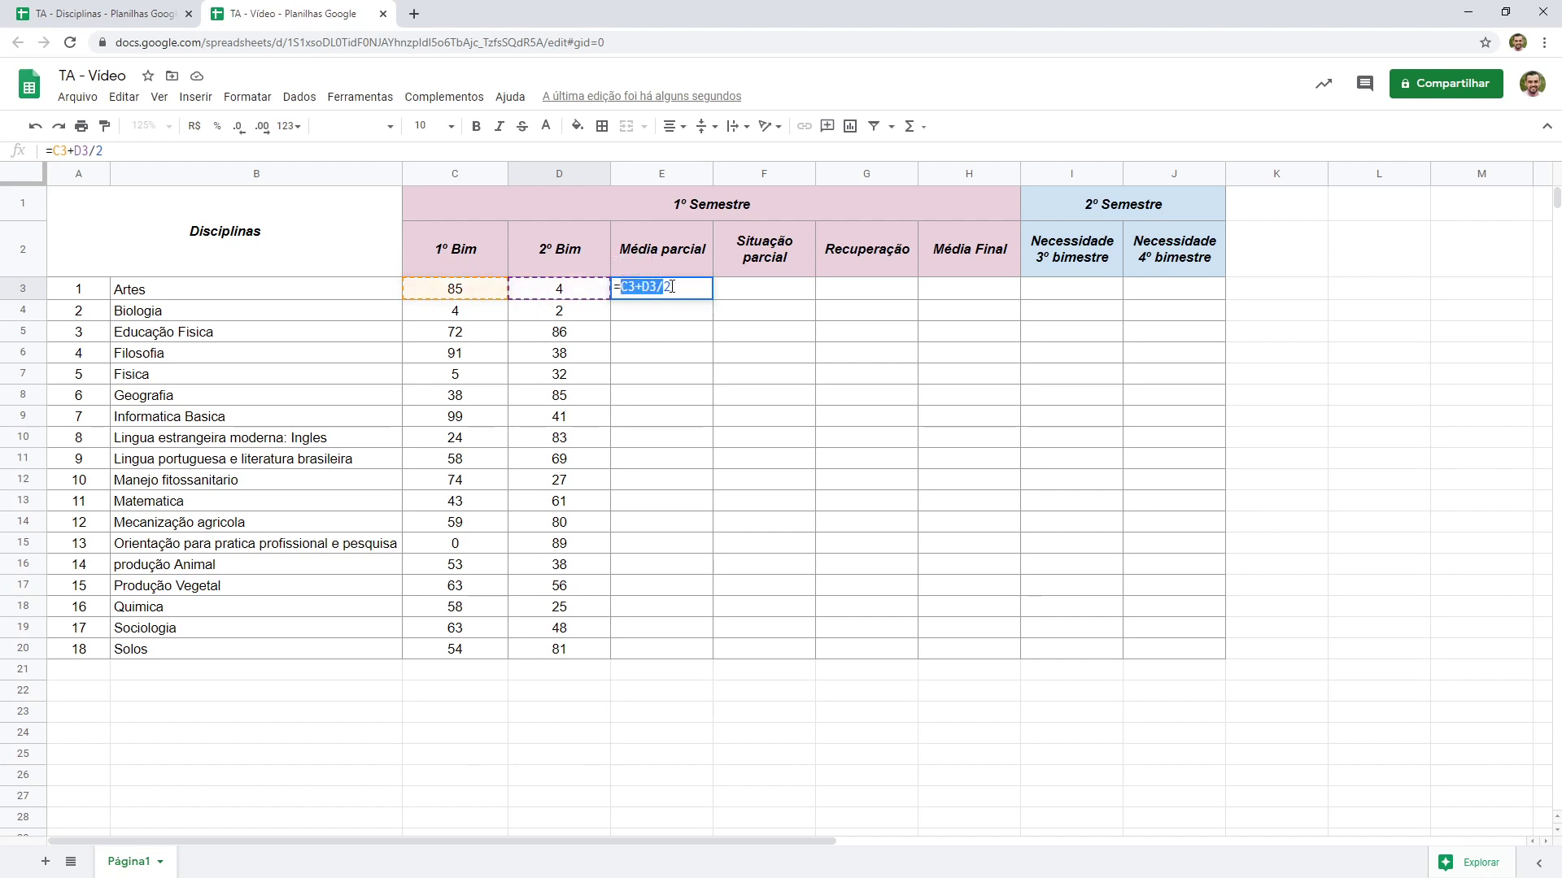
pyautogui.click(673, 288)
pyautogui.click(620, 291)
pyautogui.moveTo(641, 288); pyautogui.dragTo(672, 288)
pyautogui.click(673, 290)
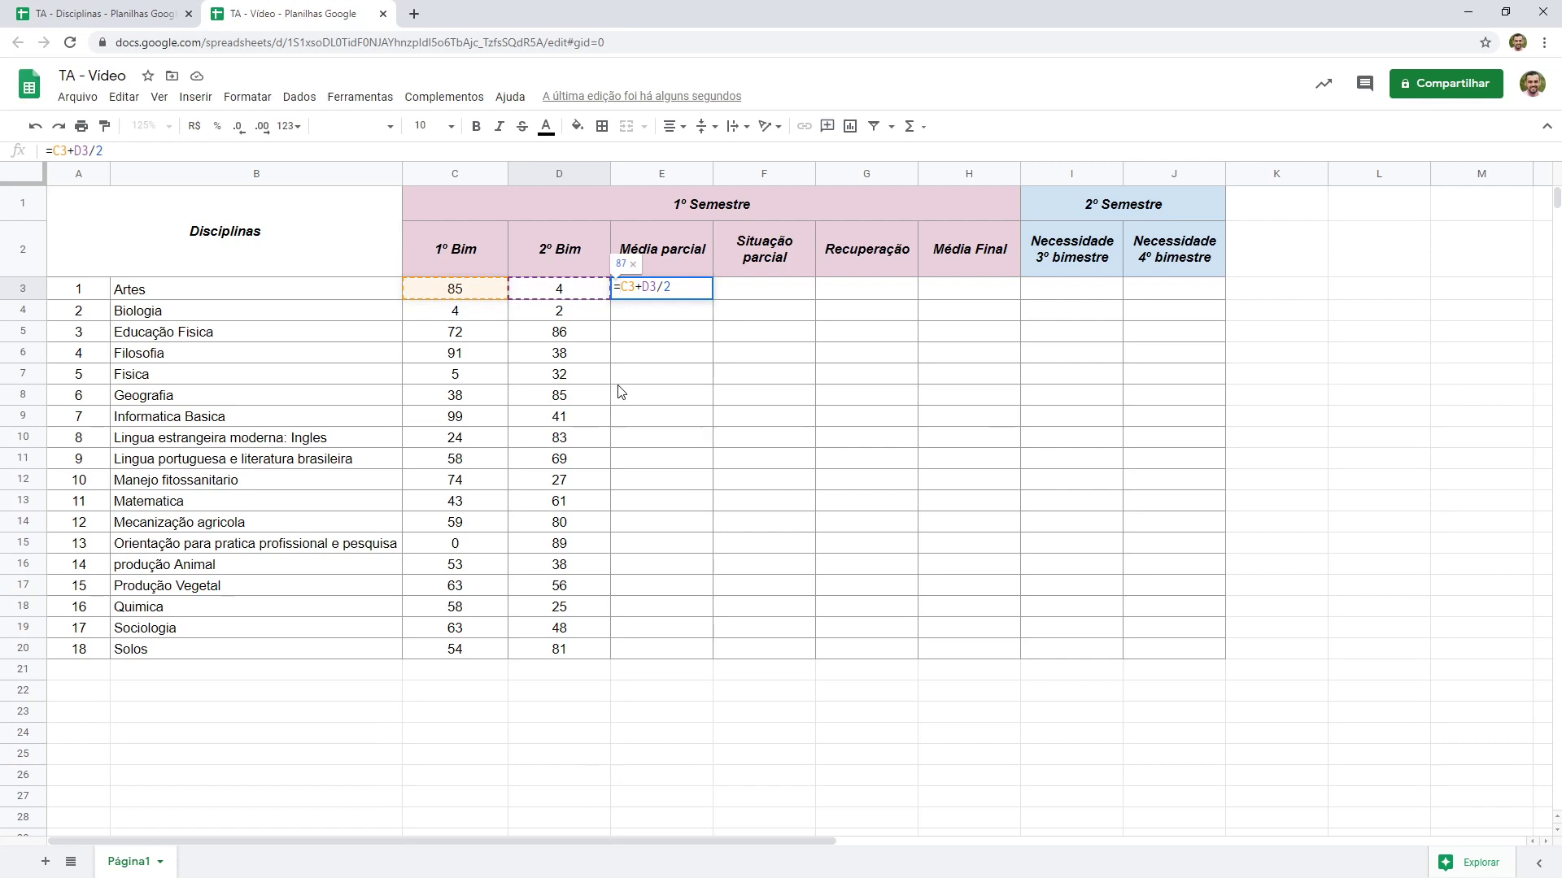
# Step: Enclose the sum of both grades in parentheses so the formula in E3 reads =(C3+D3)/2, and commit it
pyautogui.press('Left')
pyautogui.press('Left')
pyautogui.press('Left')
pyautogui.press('Left')
pyautogui.press('Left')
pyautogui.press('Left')
pyautogui.press('Left')
pyautogui.write('(')
pyautogui.press('Right')
pyautogui.press('Right')
pyautogui.press('Right')
pyautogui.press('Right')
pyautogui.press('Right')
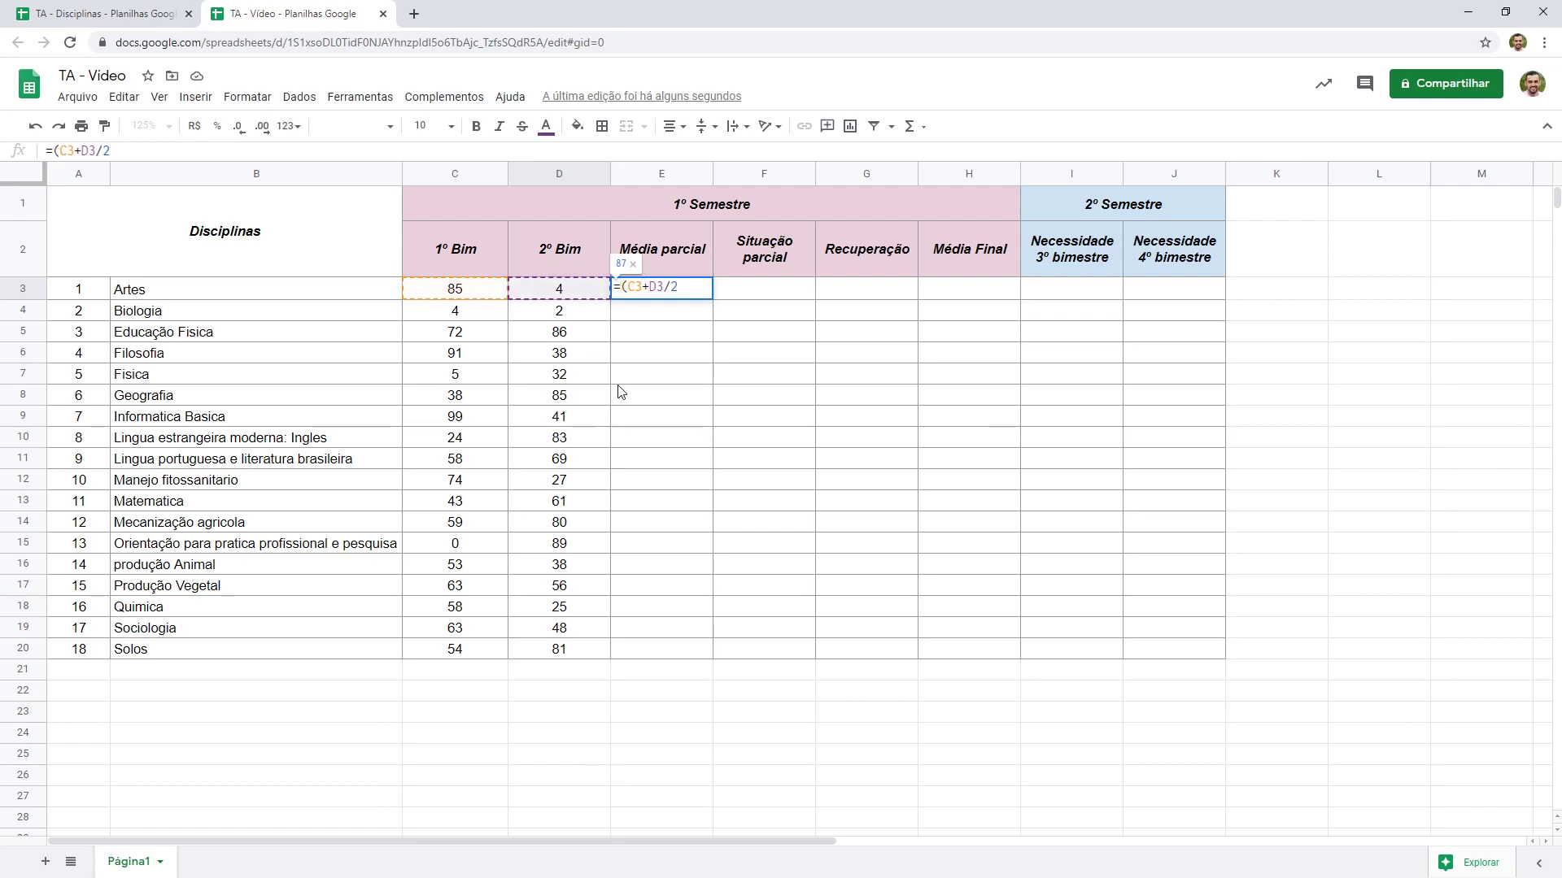
pyautogui.write(')')
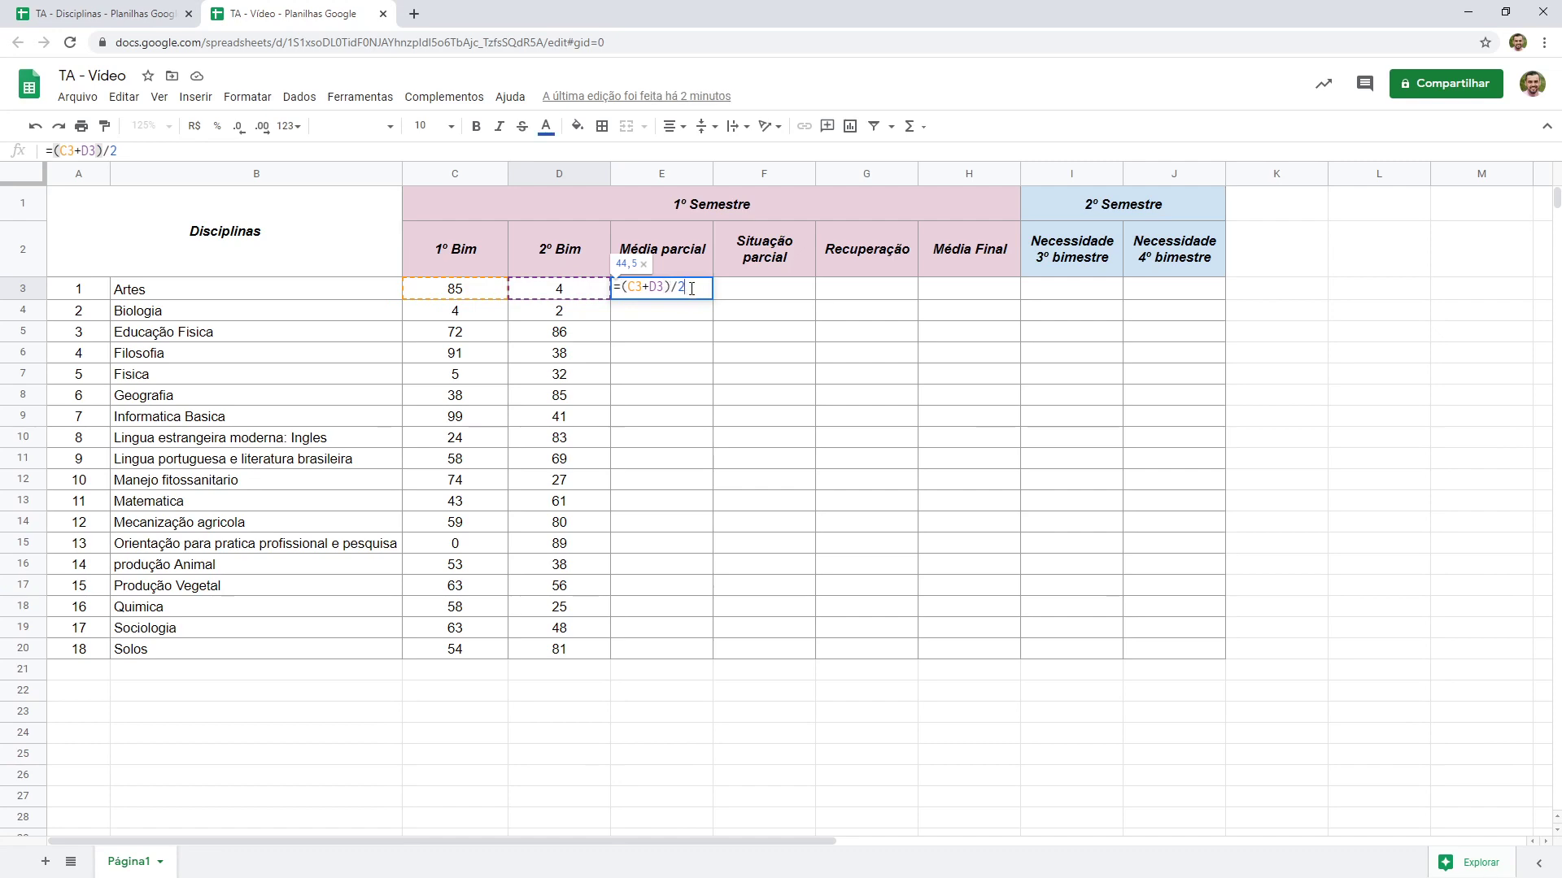
pyautogui.click(631, 286)
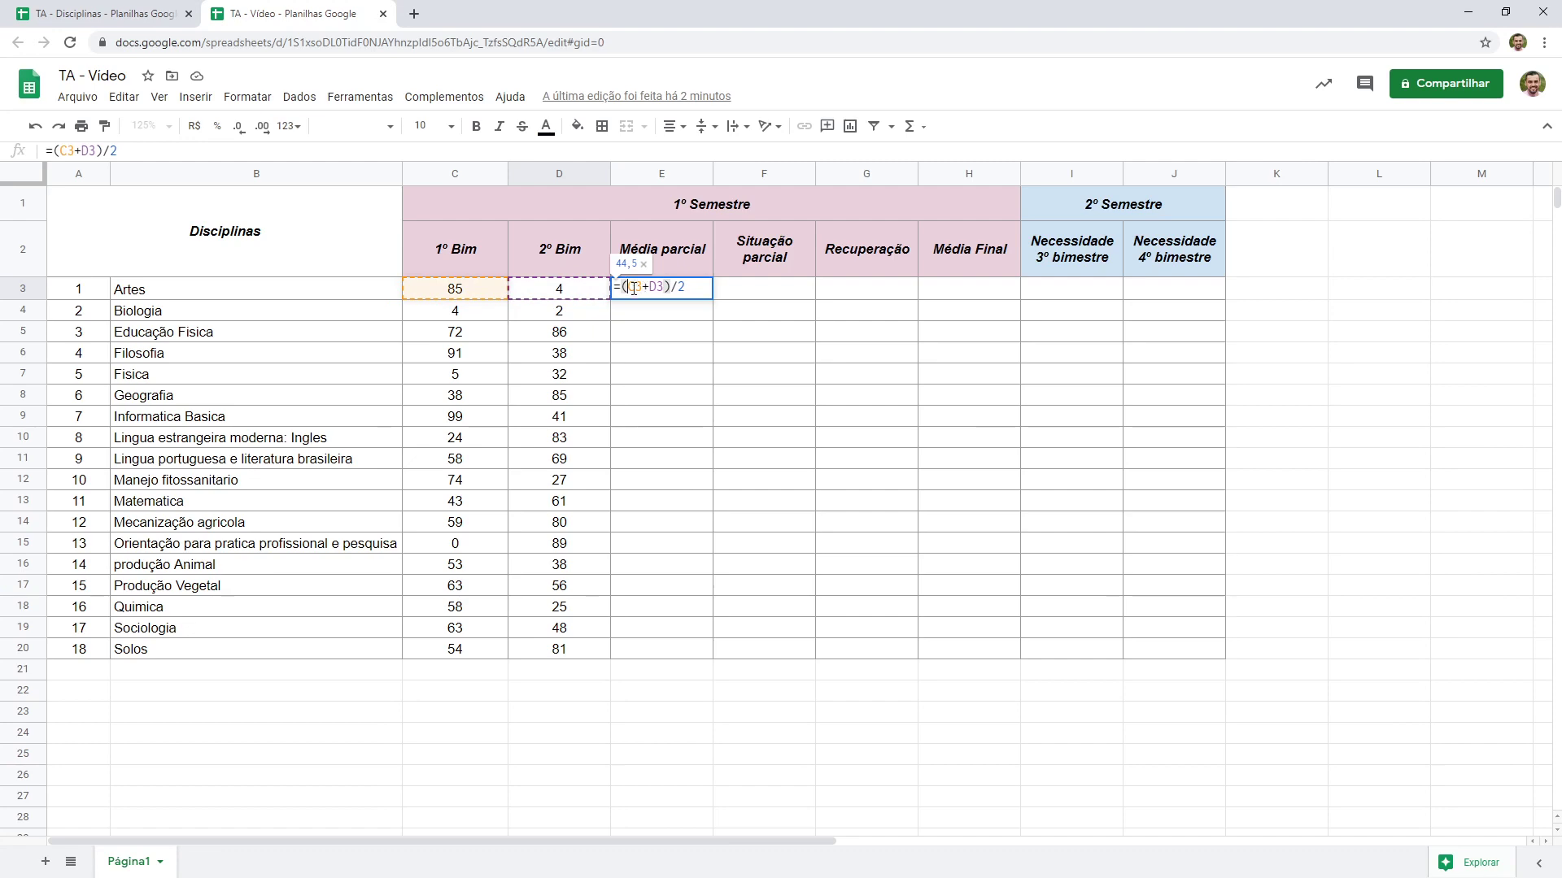
pyautogui.press('Return')
# Step: Replace the cell references in E3 with the fixed grades, making the formula =(85+4)/2
pyautogui.click(672, 289)
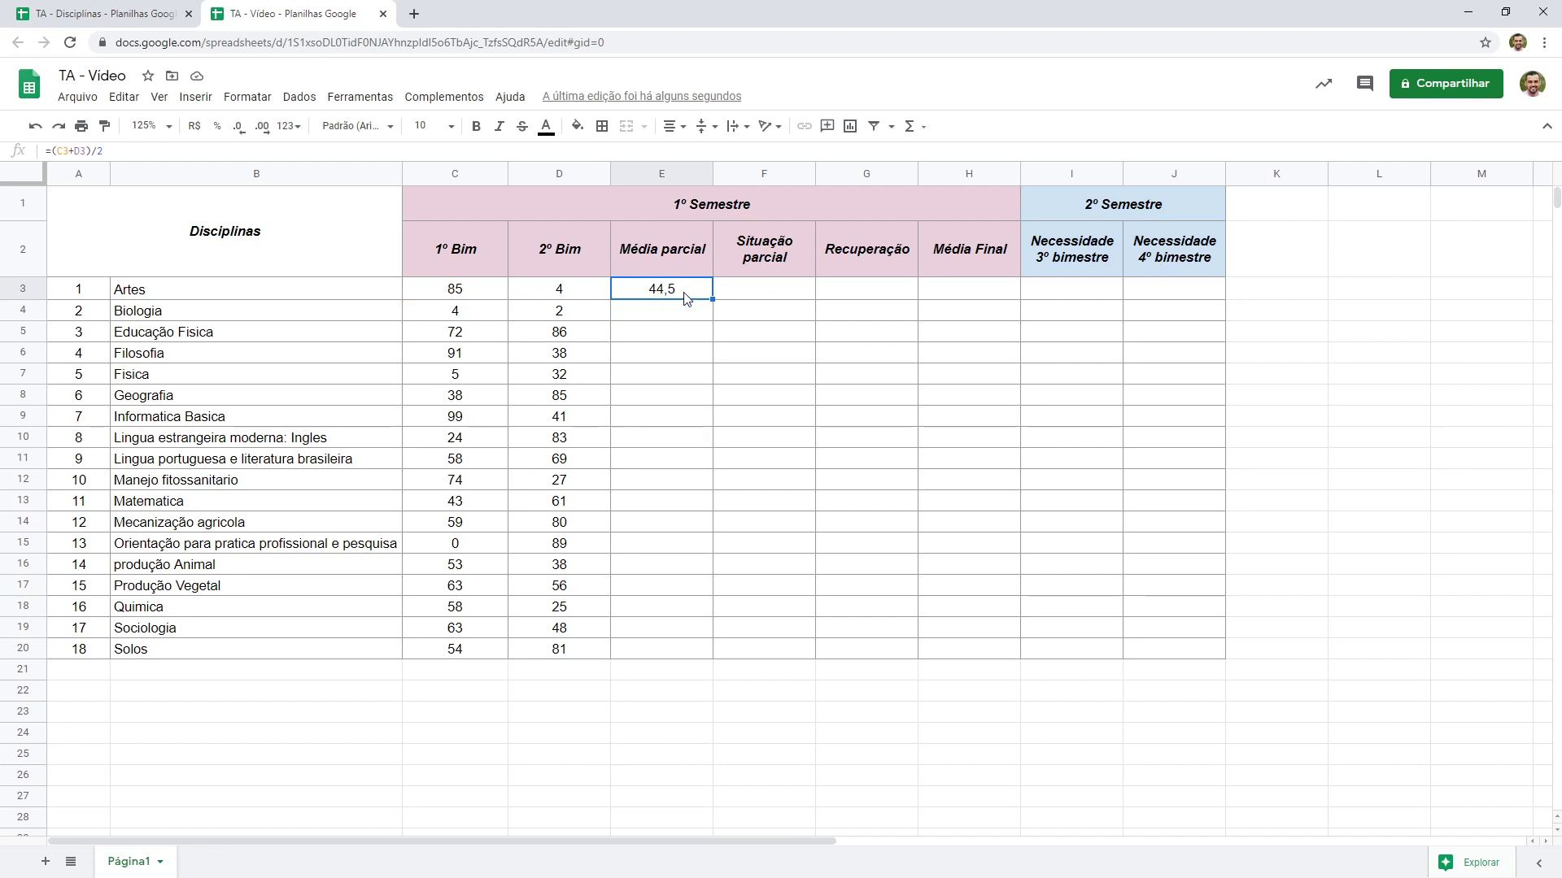
pyautogui.doubleClick(639, 293)
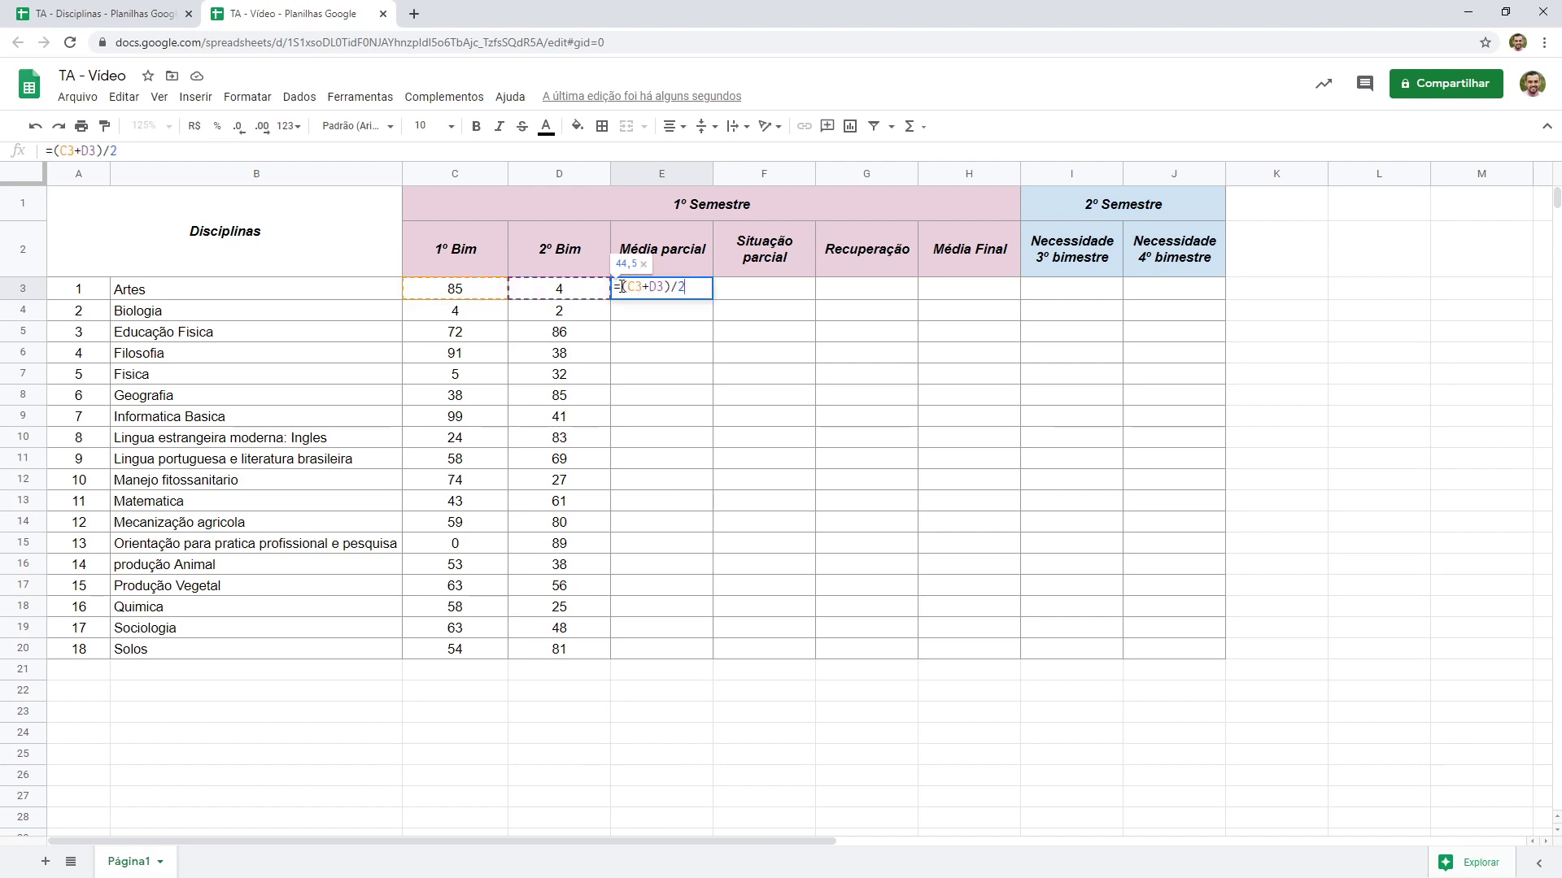
pyautogui.click(638, 290)
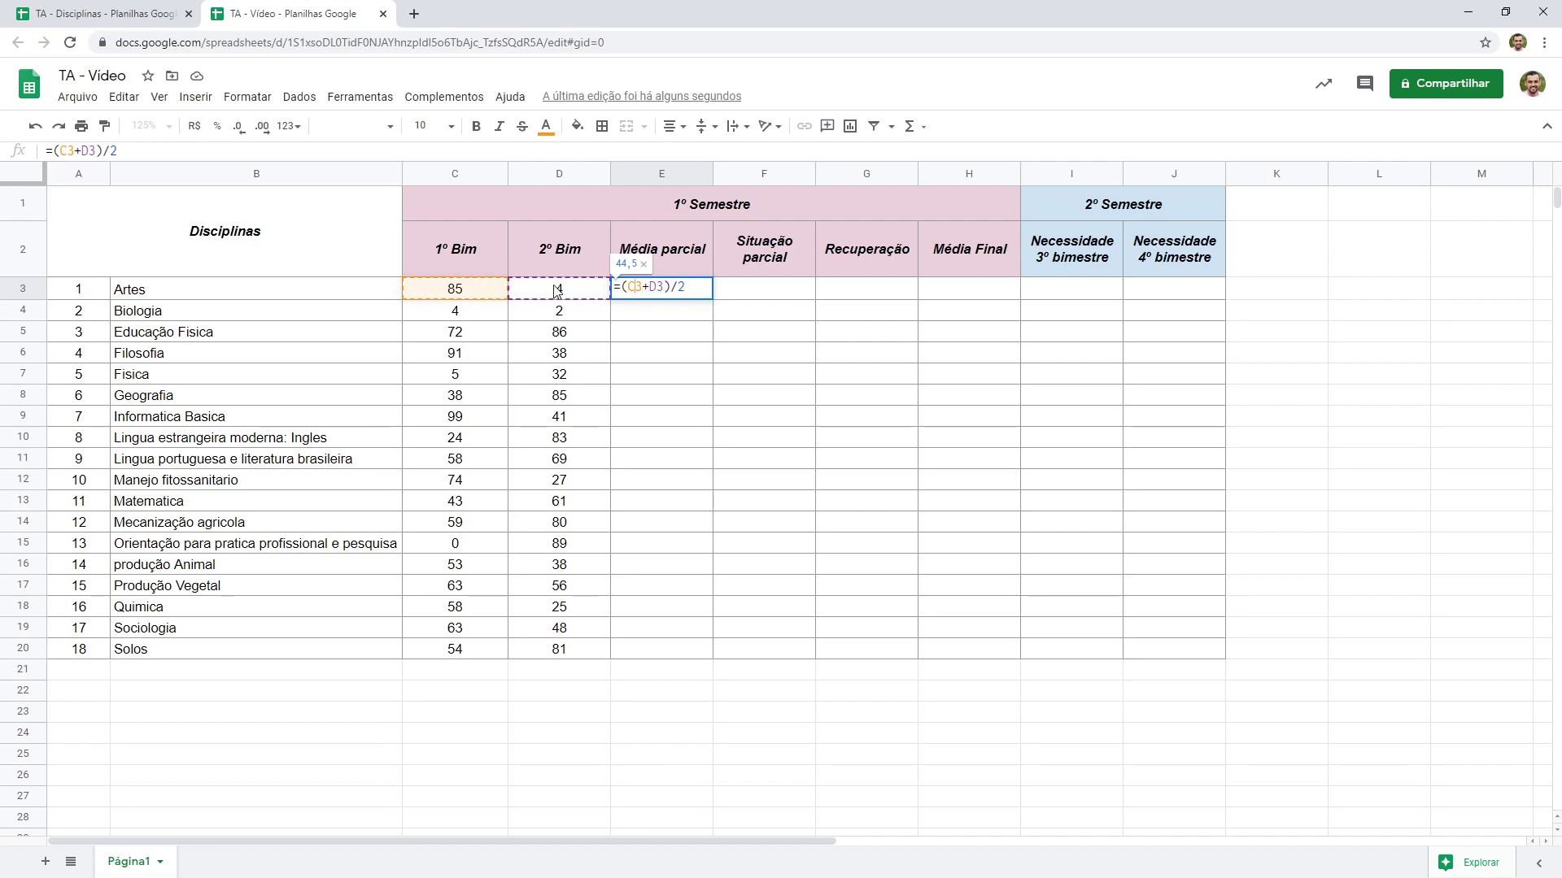
pyautogui.click(666, 286)
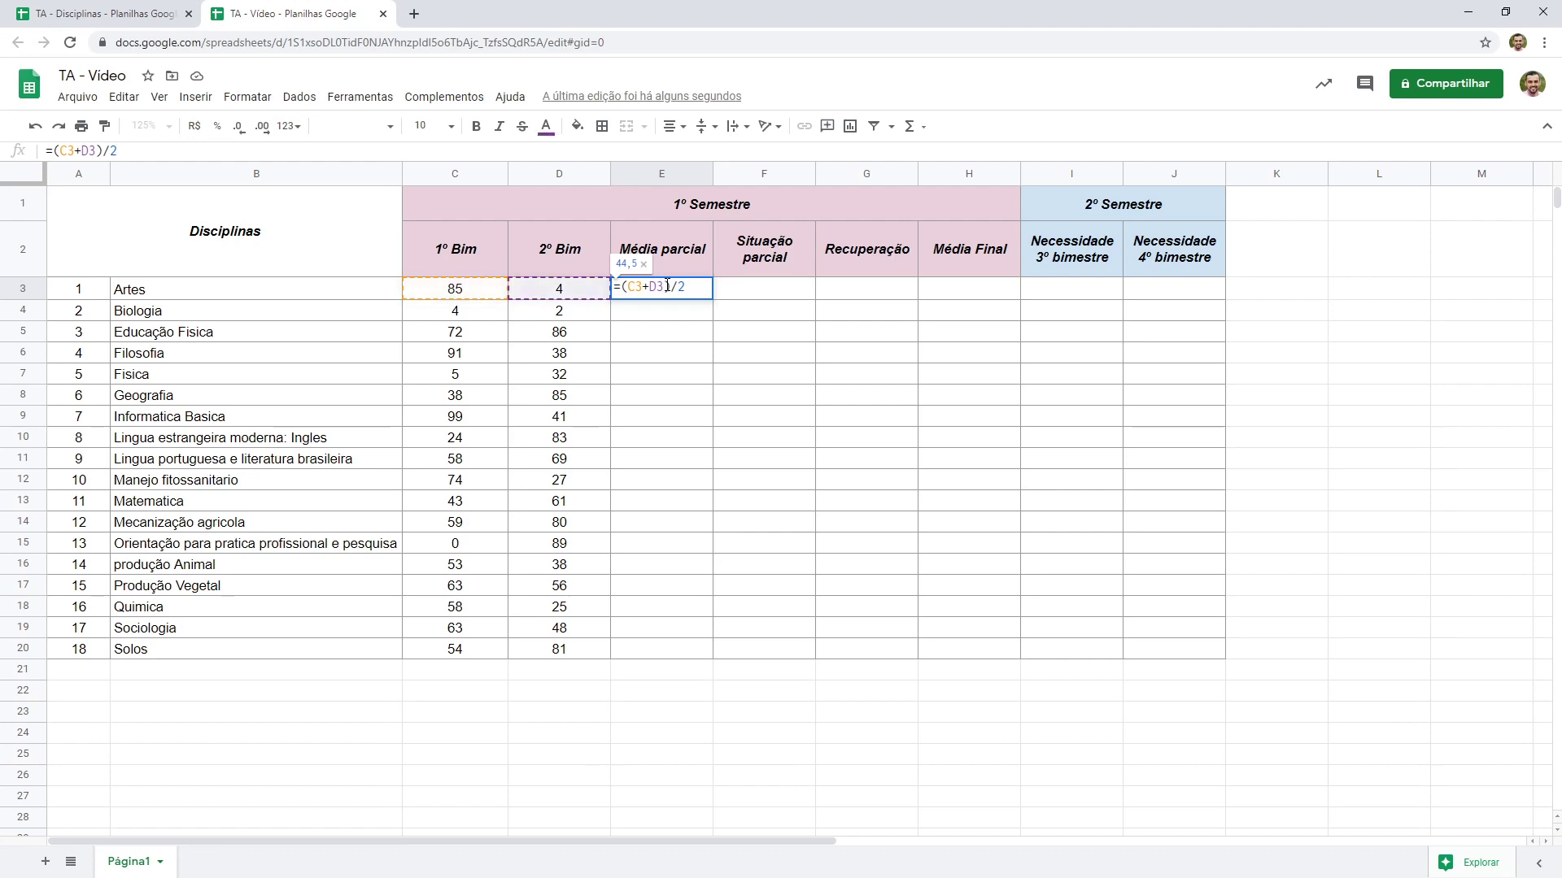
pyautogui.moveTo(627, 286); pyautogui.dragTo(665, 289)
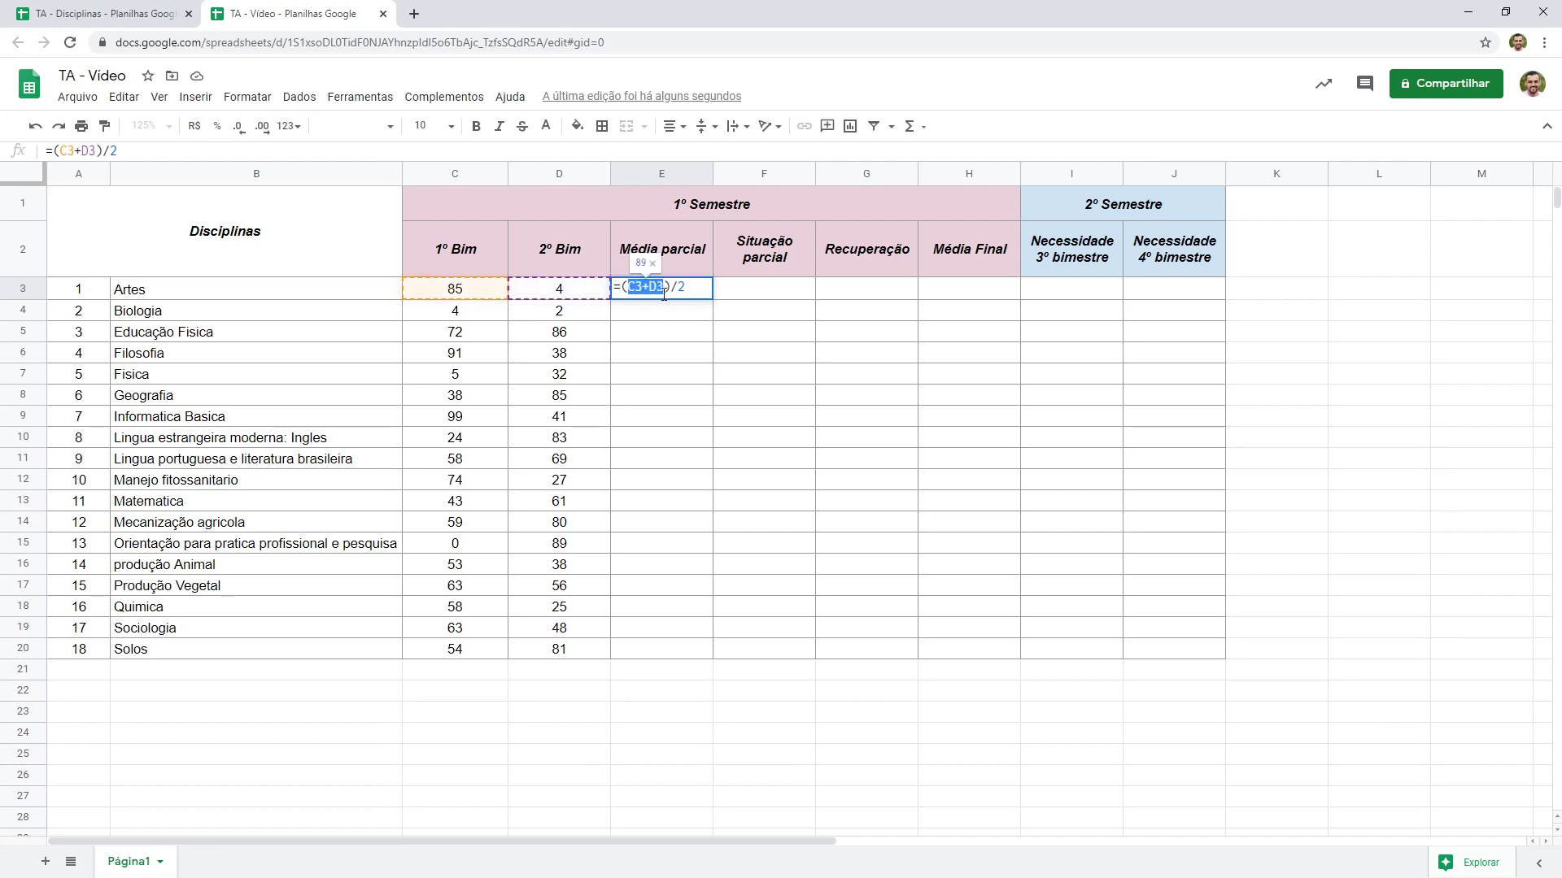
pyautogui.write('85+4')
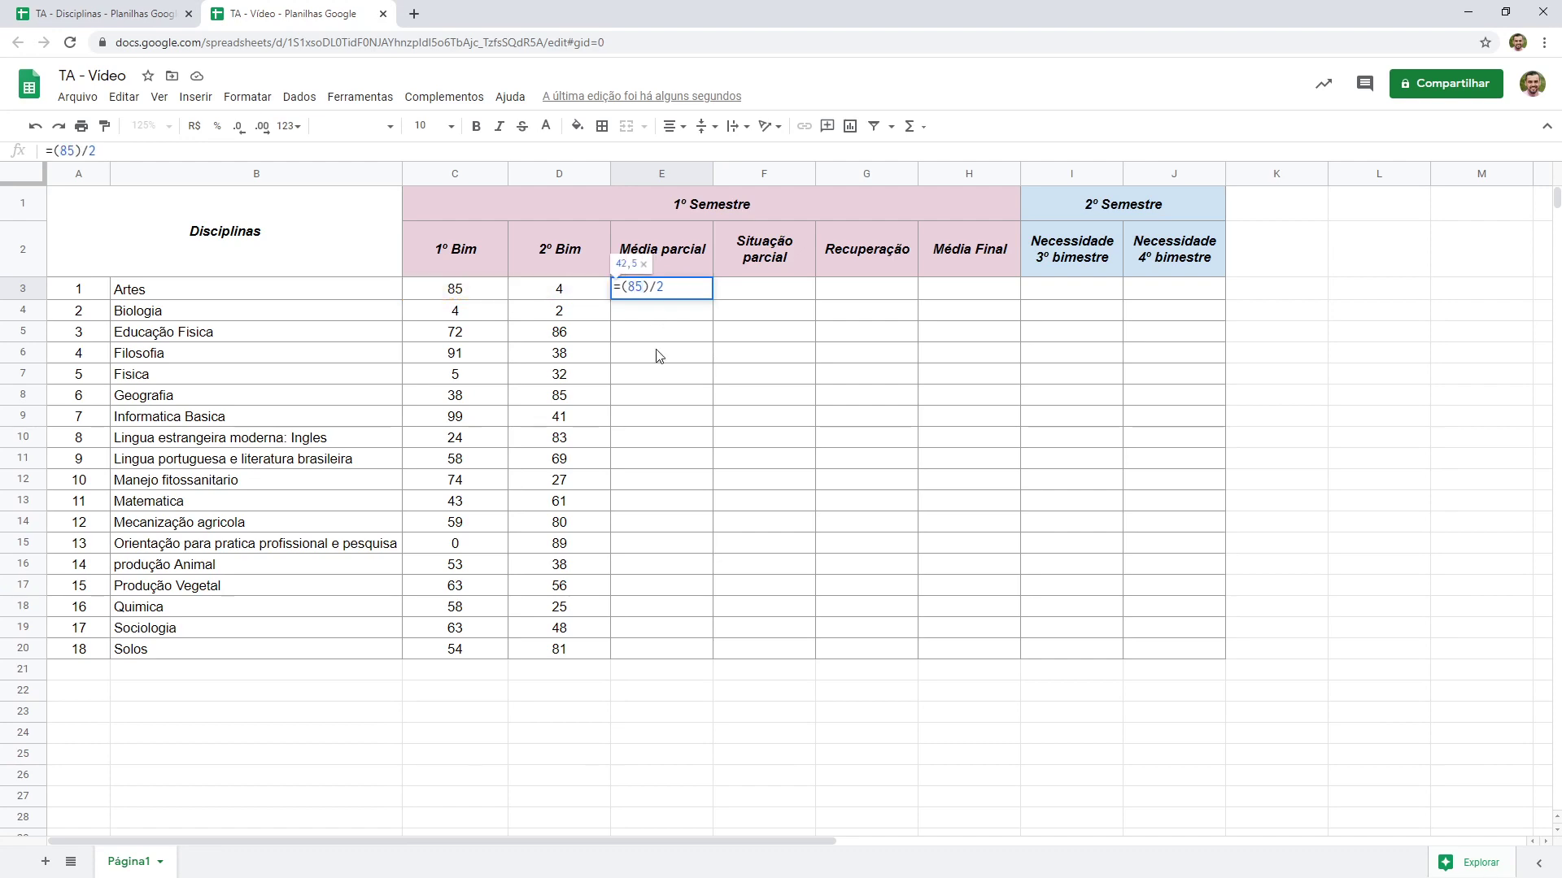
pyautogui.press('Return')
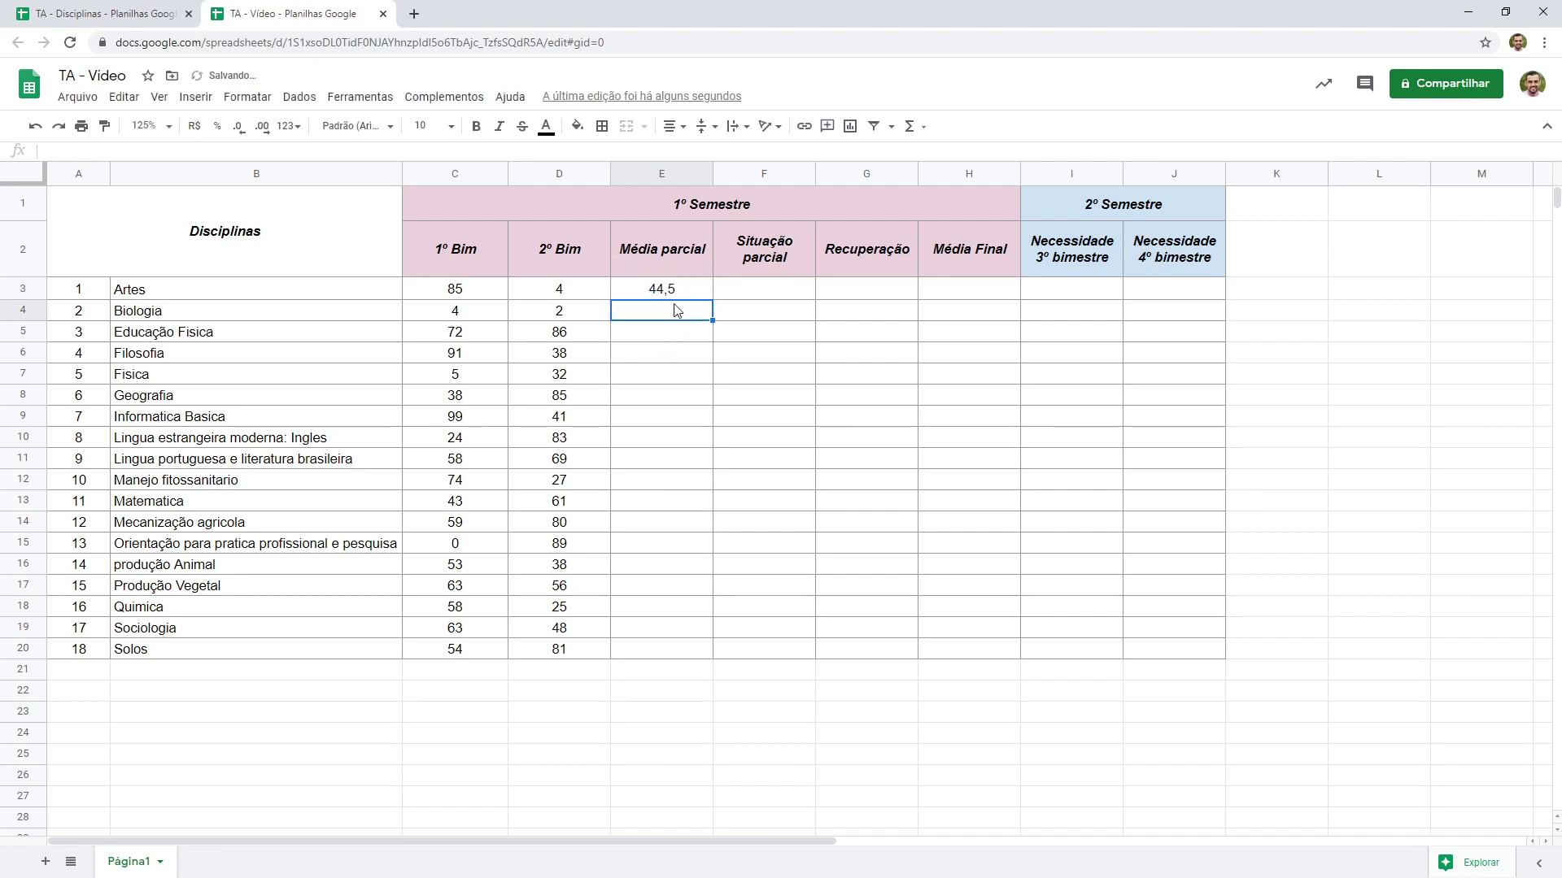
# Step: Fill the fixed-value formula from E3 down to the Solos row, E20, and undo the fill
pyautogui.click(675, 291)
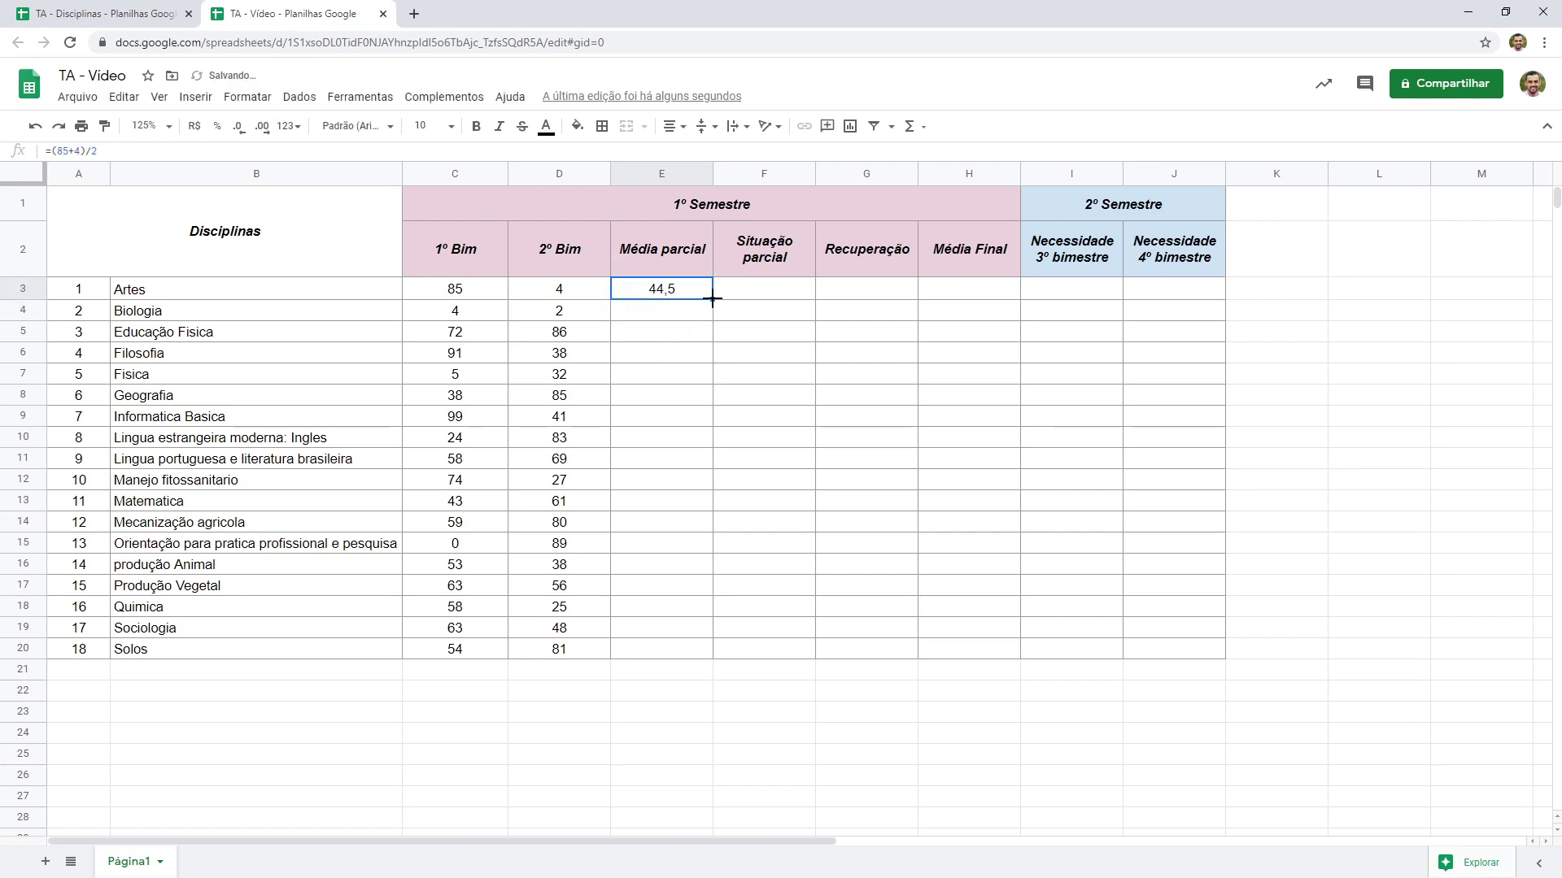
pyautogui.moveTo(712, 299); pyautogui.dragTo(705, 655)
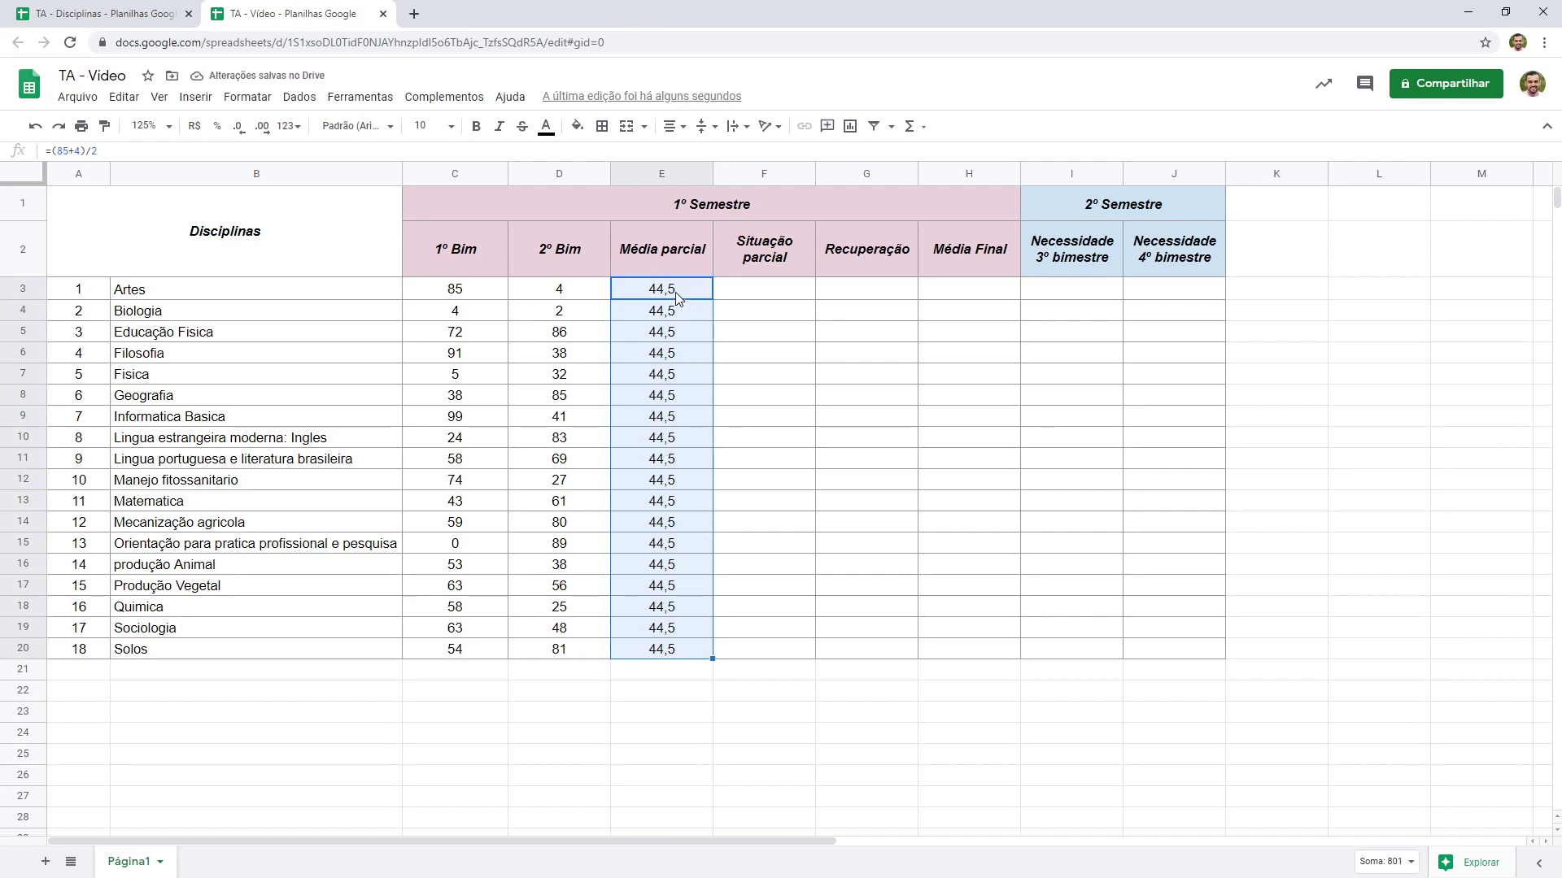
pyautogui.hotkey('ctrl', 'z')
# Step: Replace the fixed grades in E3 with references to C3 and D3, making the formula =(C3+D3)/2
pyautogui.doubleClick(647, 291)
pyautogui.doubleClick(634, 288)
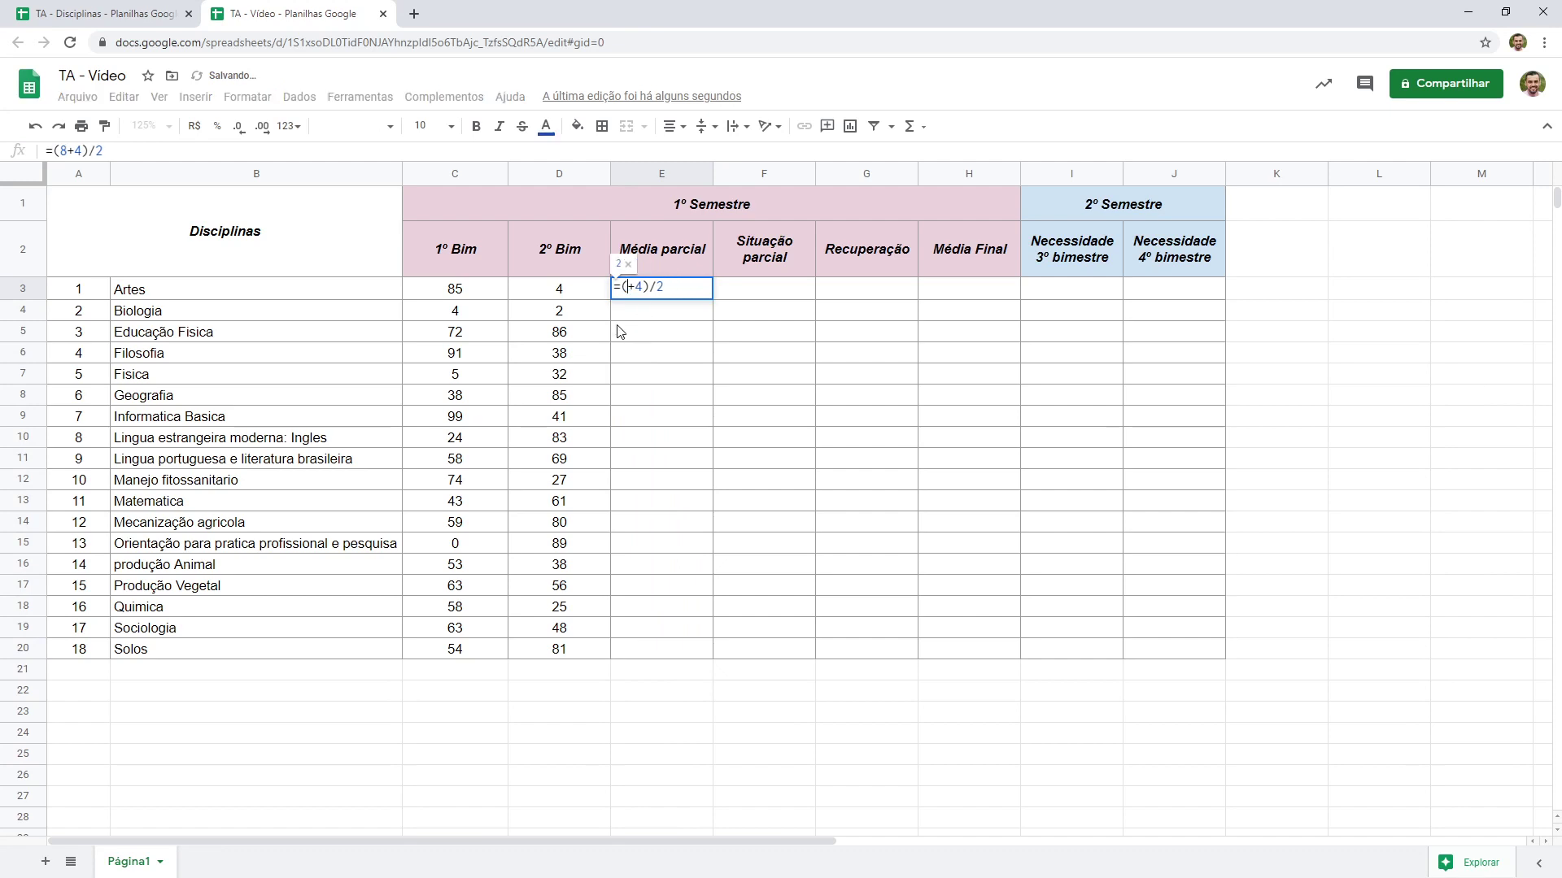
pyautogui.click(455, 293)
pyautogui.doubleClick(654, 287)
pyautogui.click(559, 290)
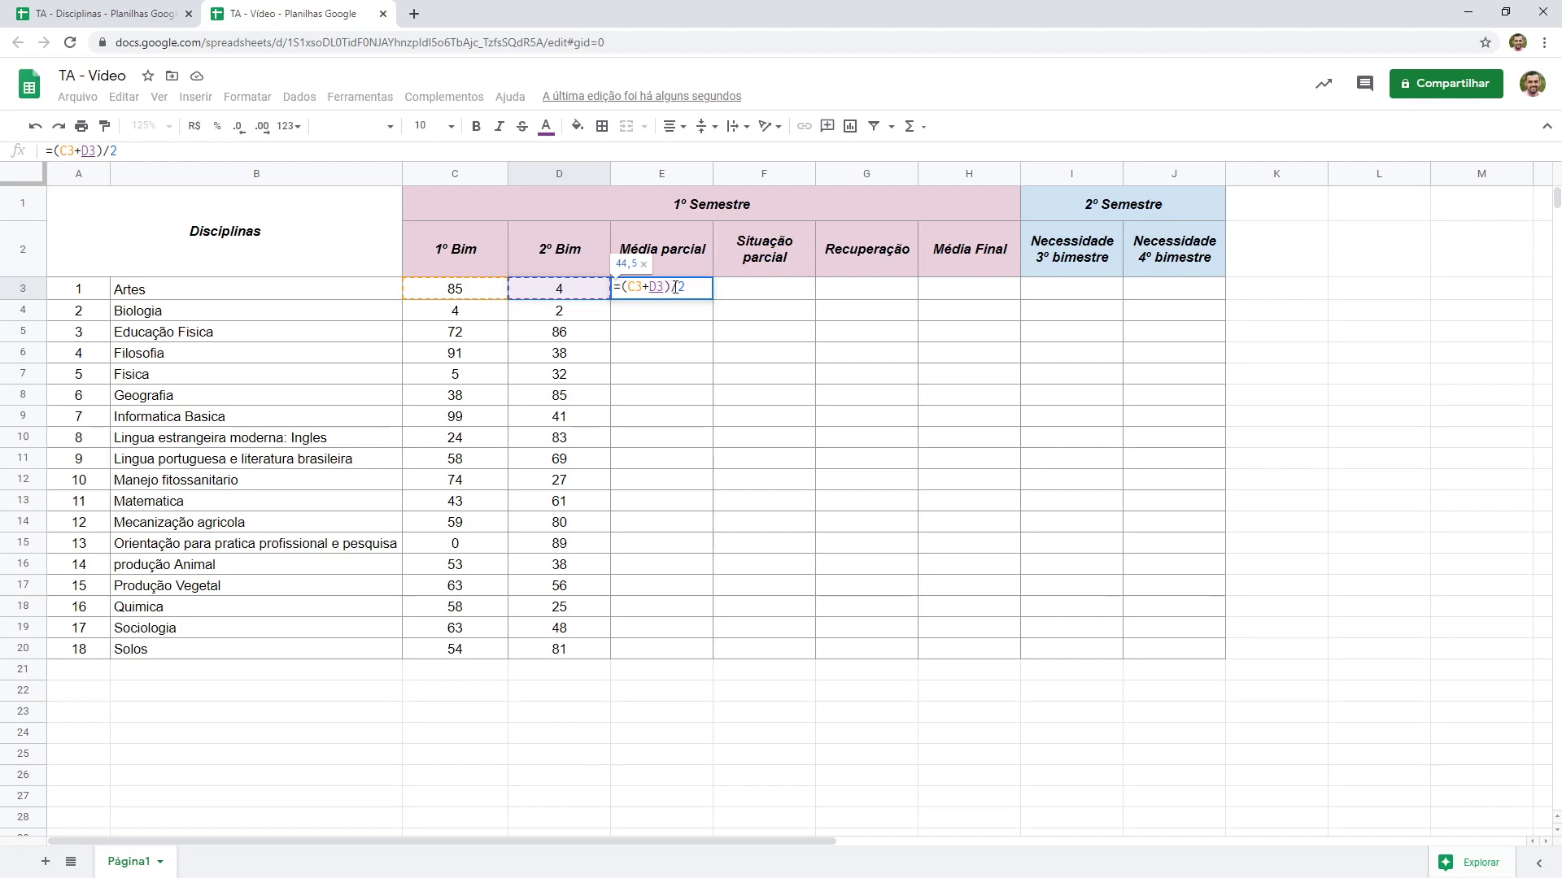
pyautogui.press('Return')
# Step: Replace the formula in E3 with the opening of a MÉDIA function, =MÉDIA(
pyautogui.click(694, 298)
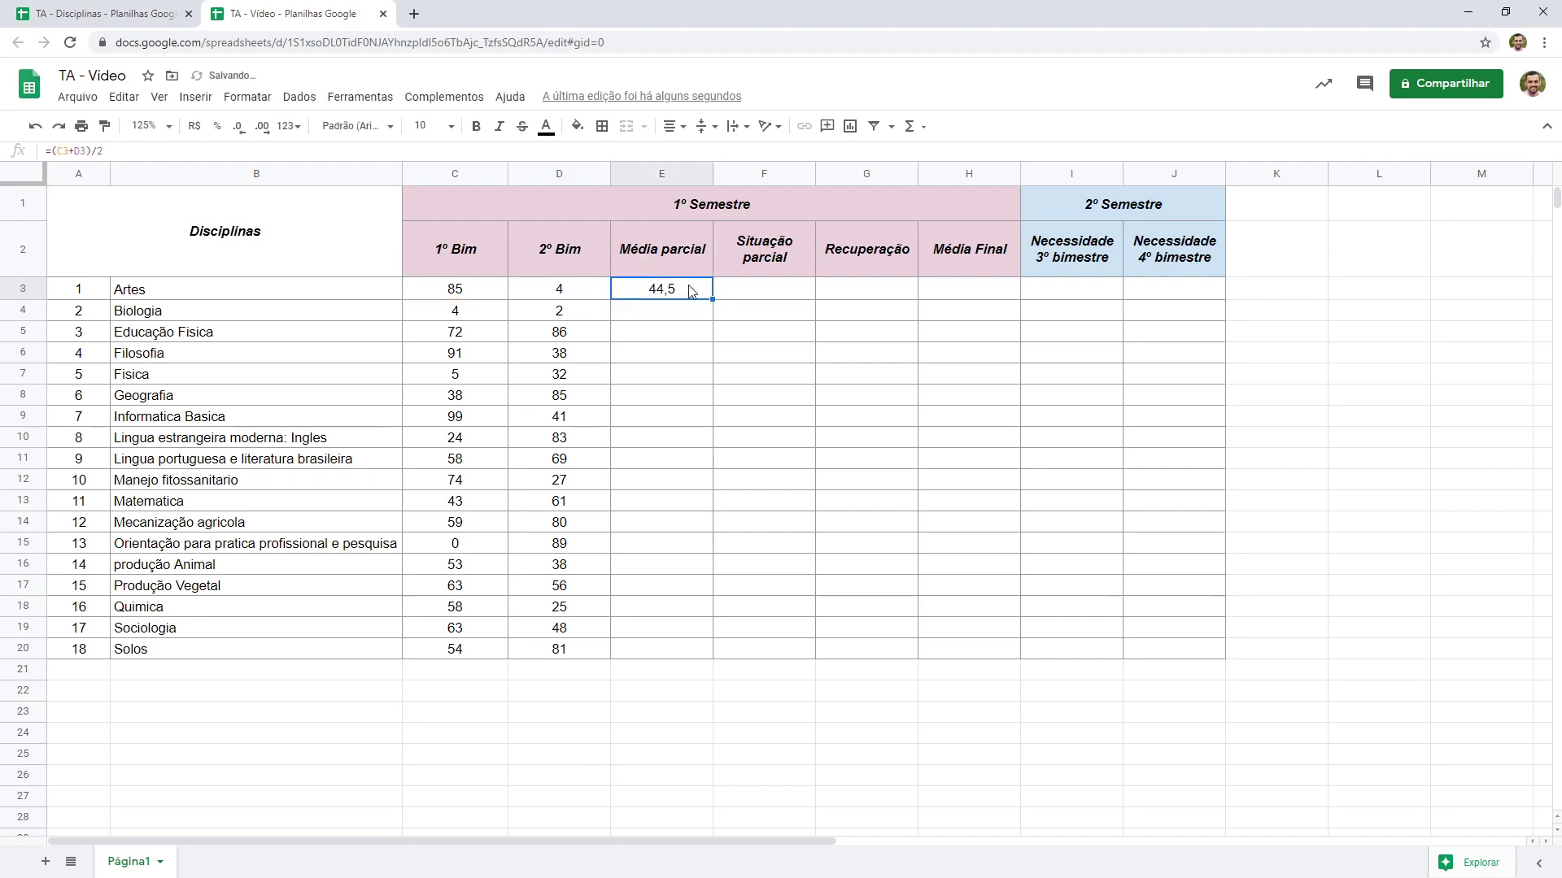
pyautogui.doubleClick(646, 286)
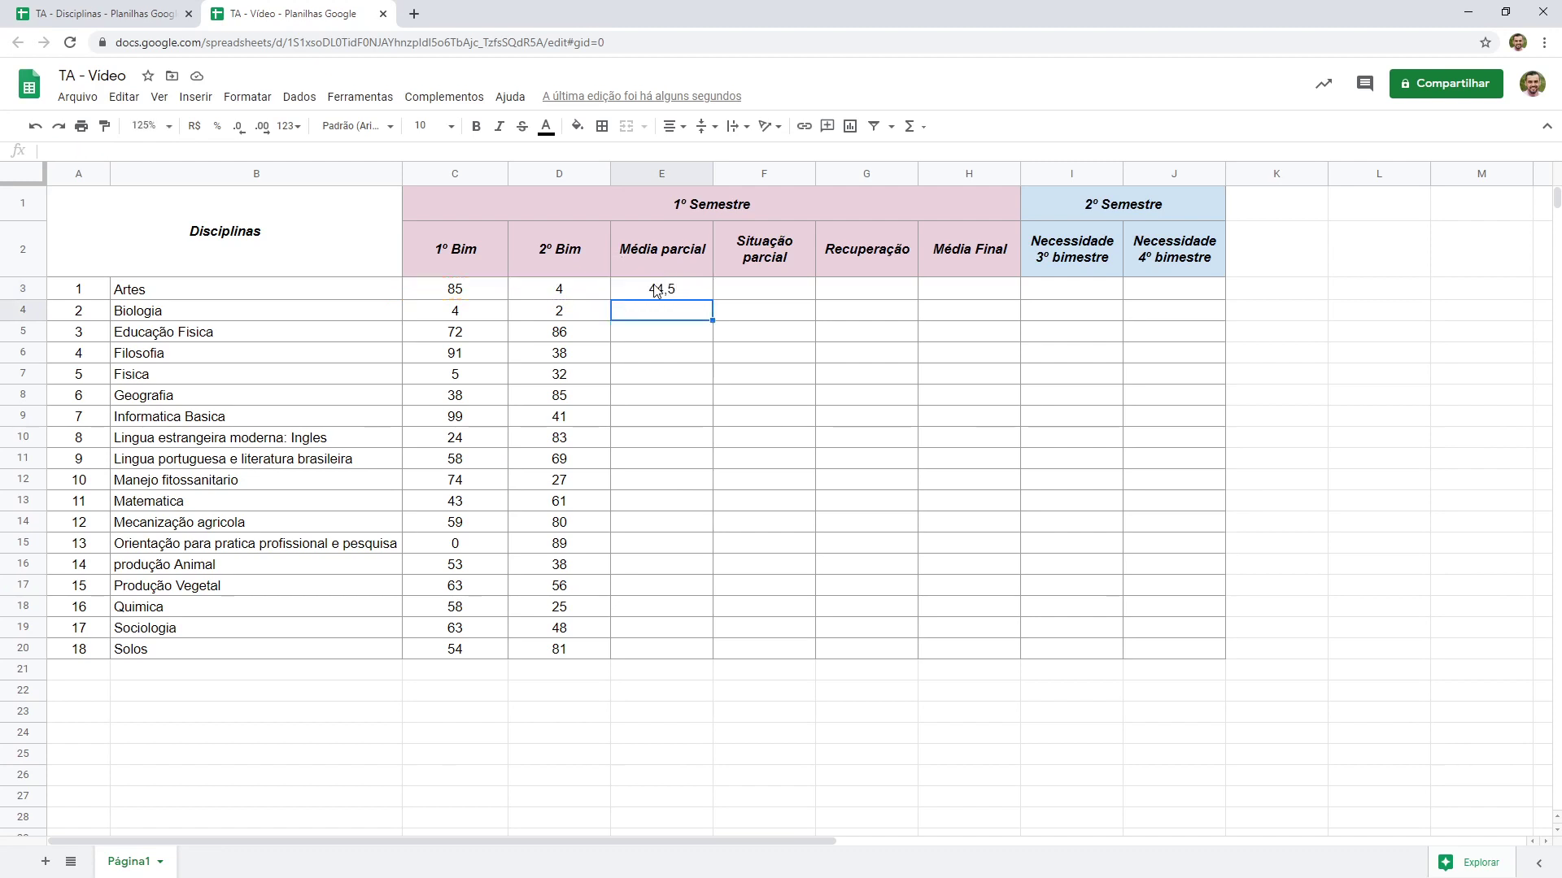
pyautogui.moveTo(624, 287); pyautogui.dragTo(696, 289)
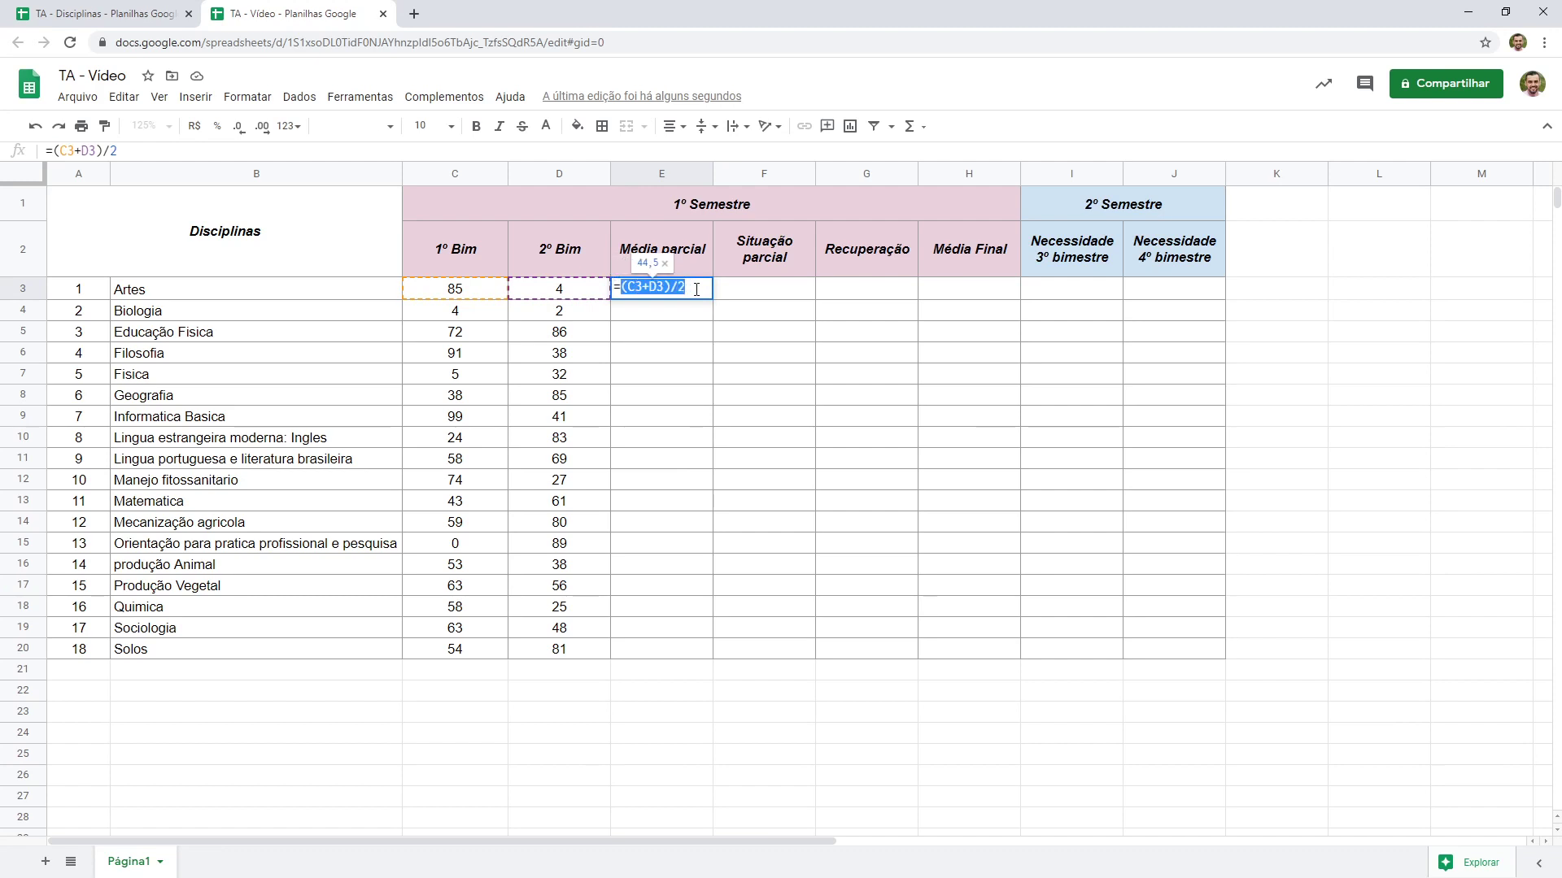
pyautogui.write('MÉ')
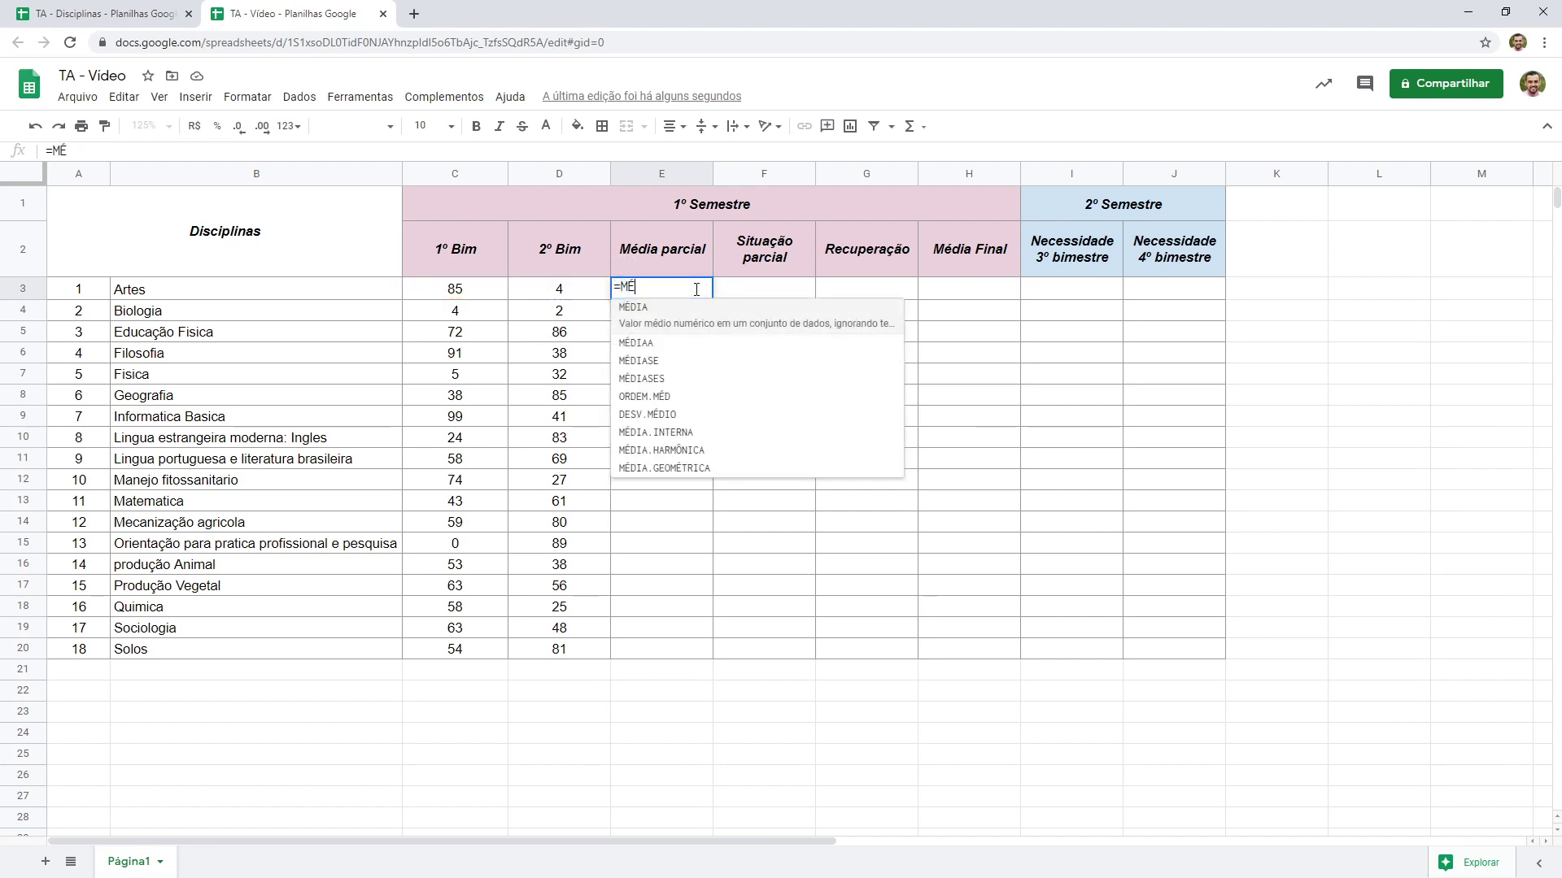
pyautogui.press('Tab')
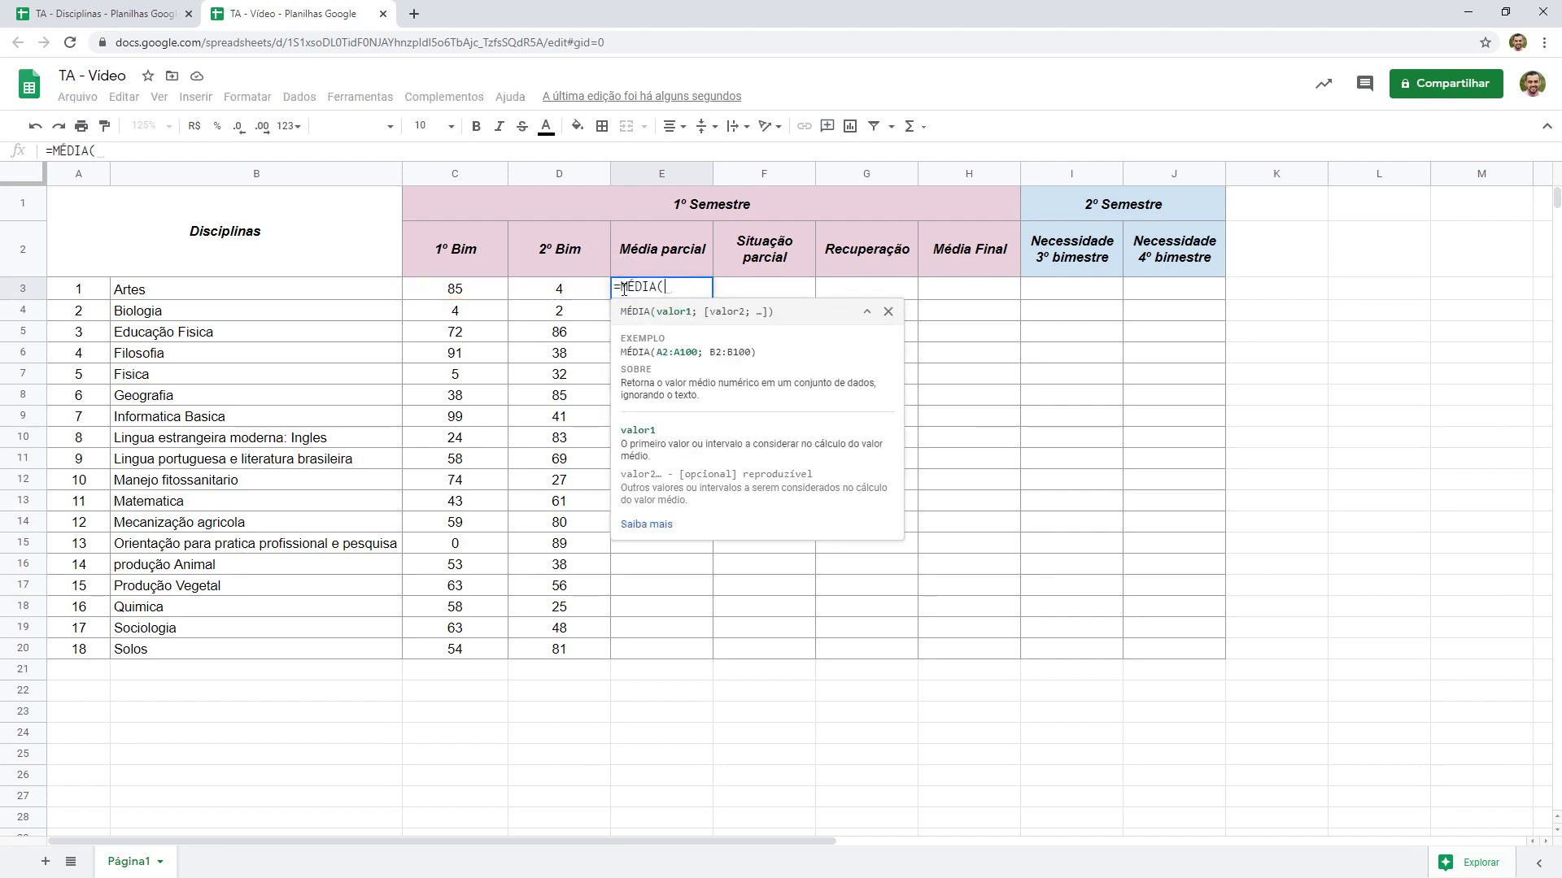
pyautogui.doubleClick(636, 286)
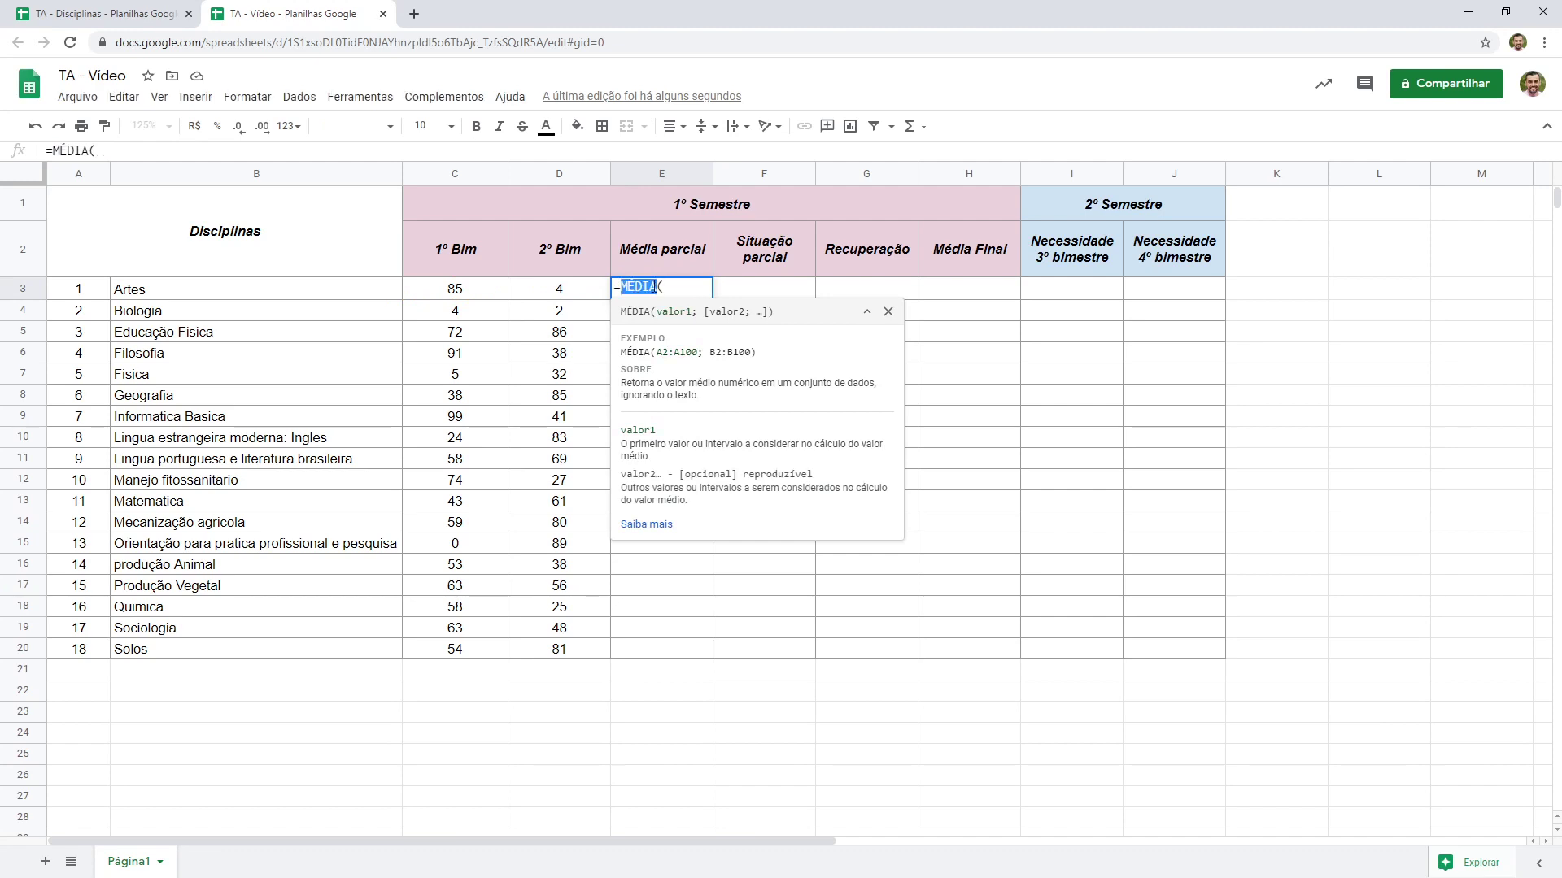
pyautogui.click(669, 286)
pyautogui.write(')')
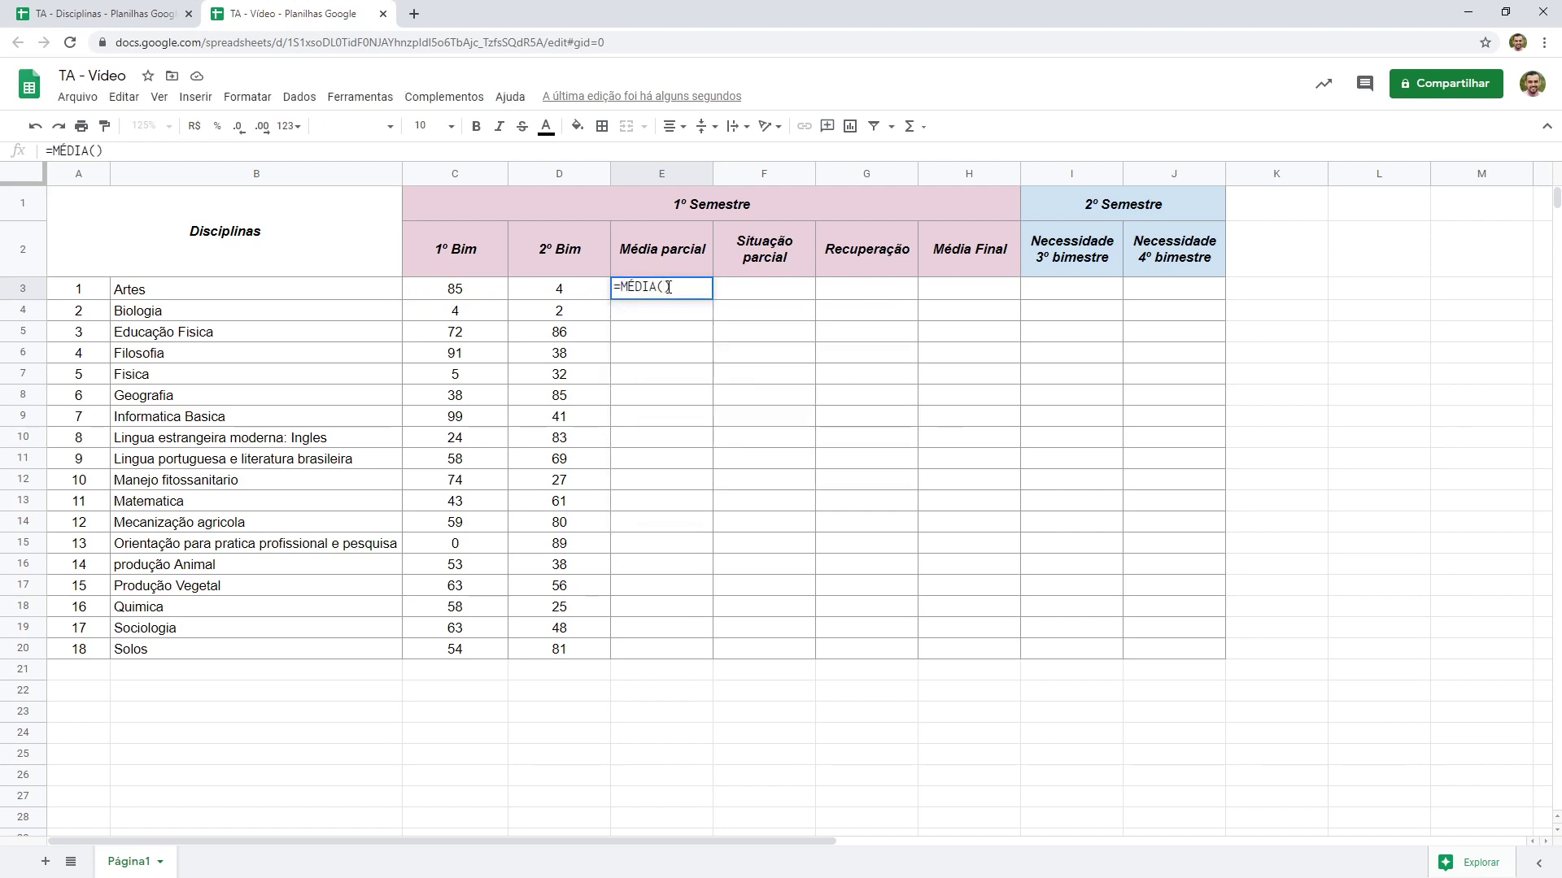
pyautogui.press('BackSpace')
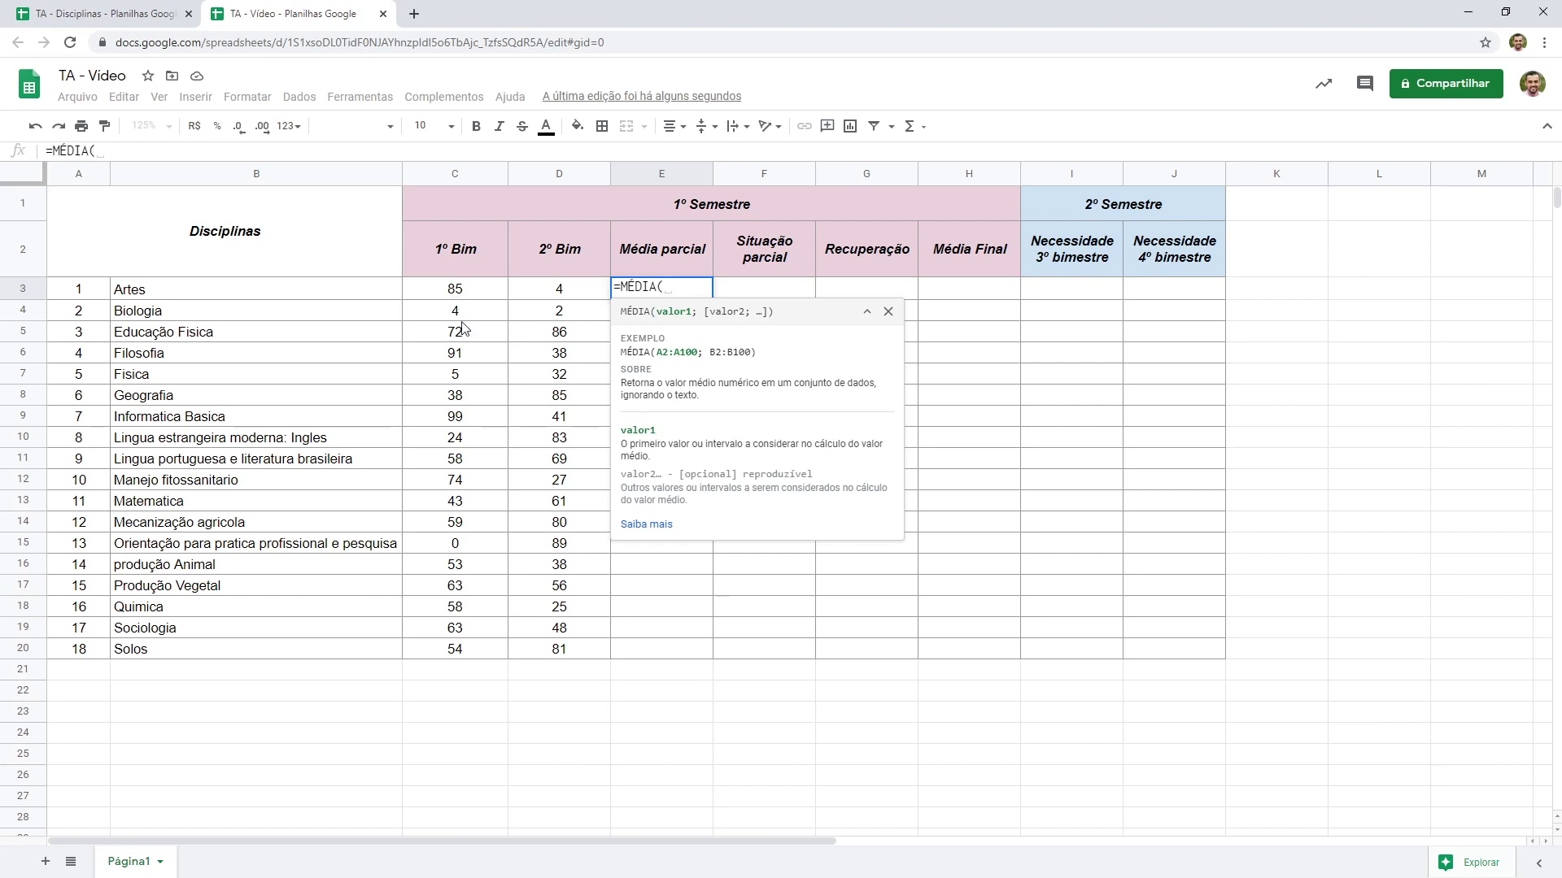
# Step: Use the range C3:D3 as the function's argument, completing E3 as =MÉDIA(C3:D3), and commit it
pyautogui.moveTo(456, 294); pyautogui.dragTo(549, 293)
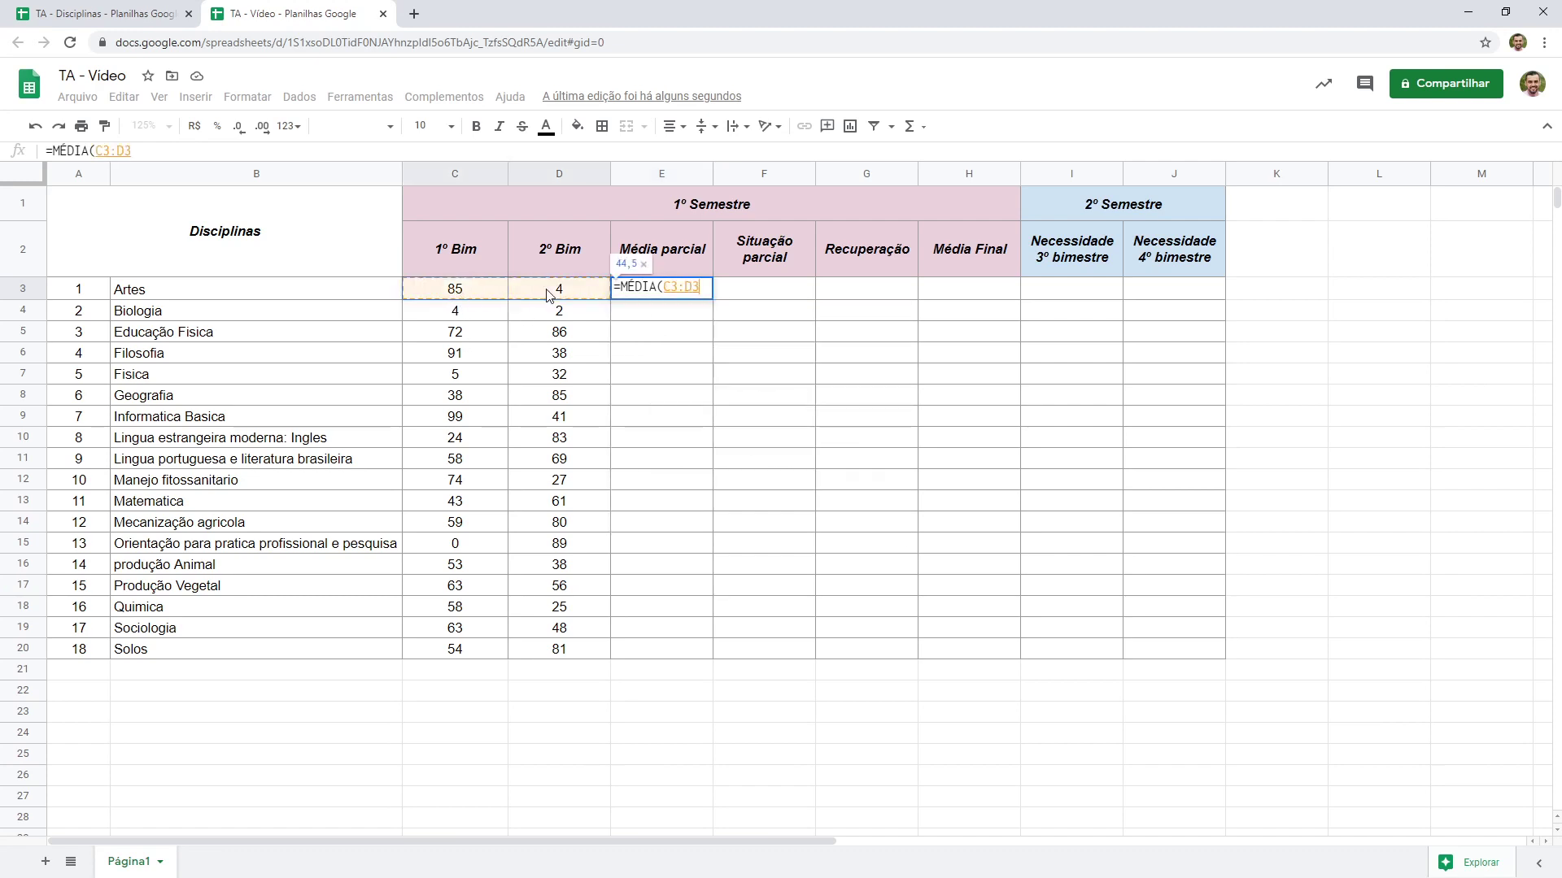
pyautogui.write(')')
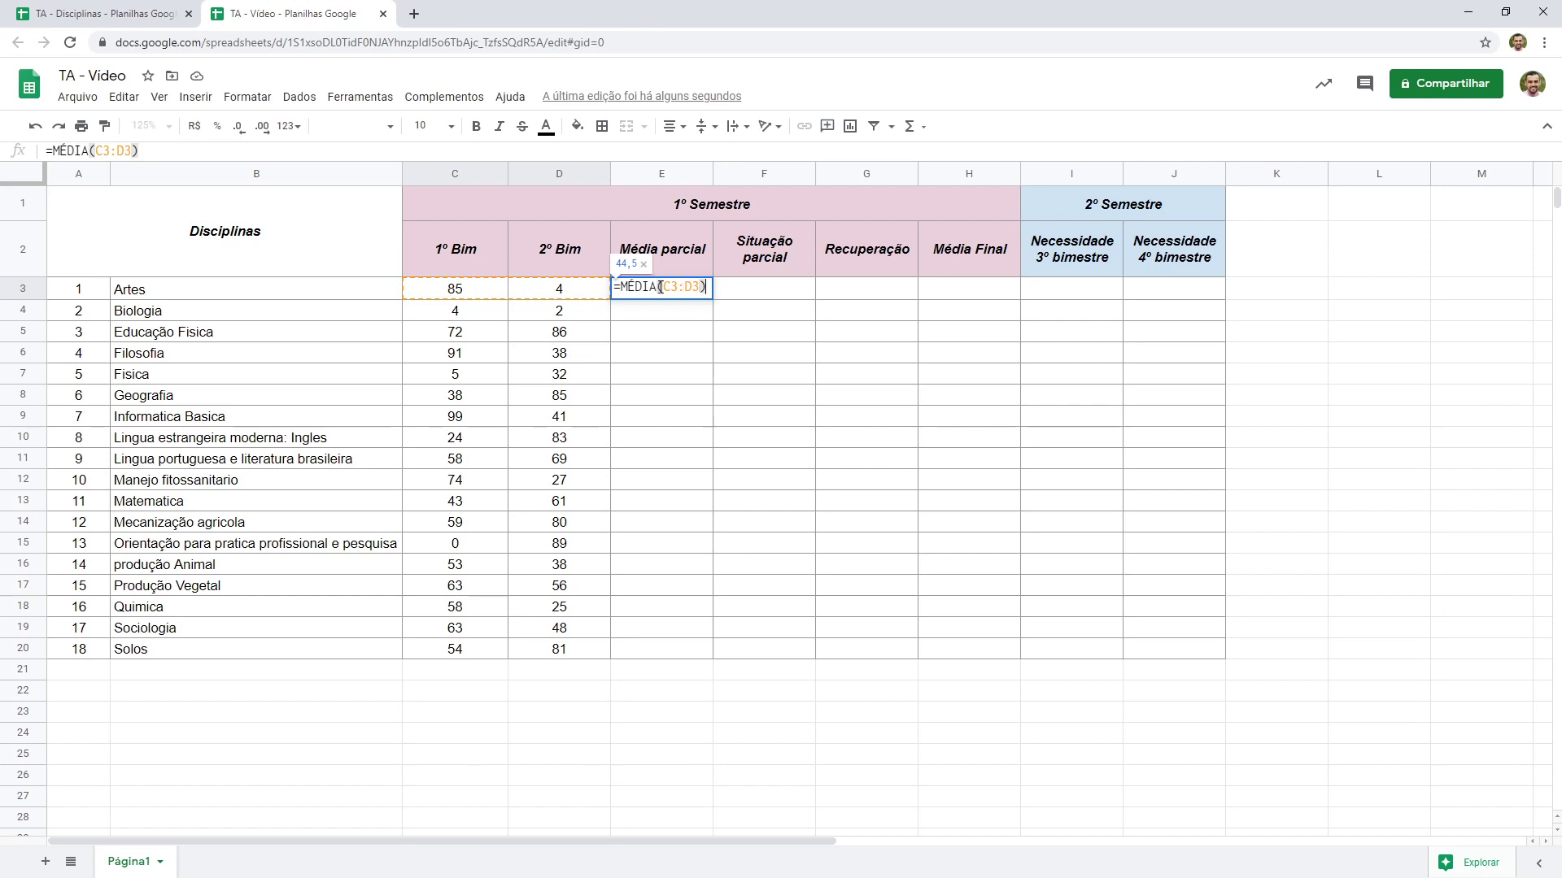
pyautogui.click(703, 287)
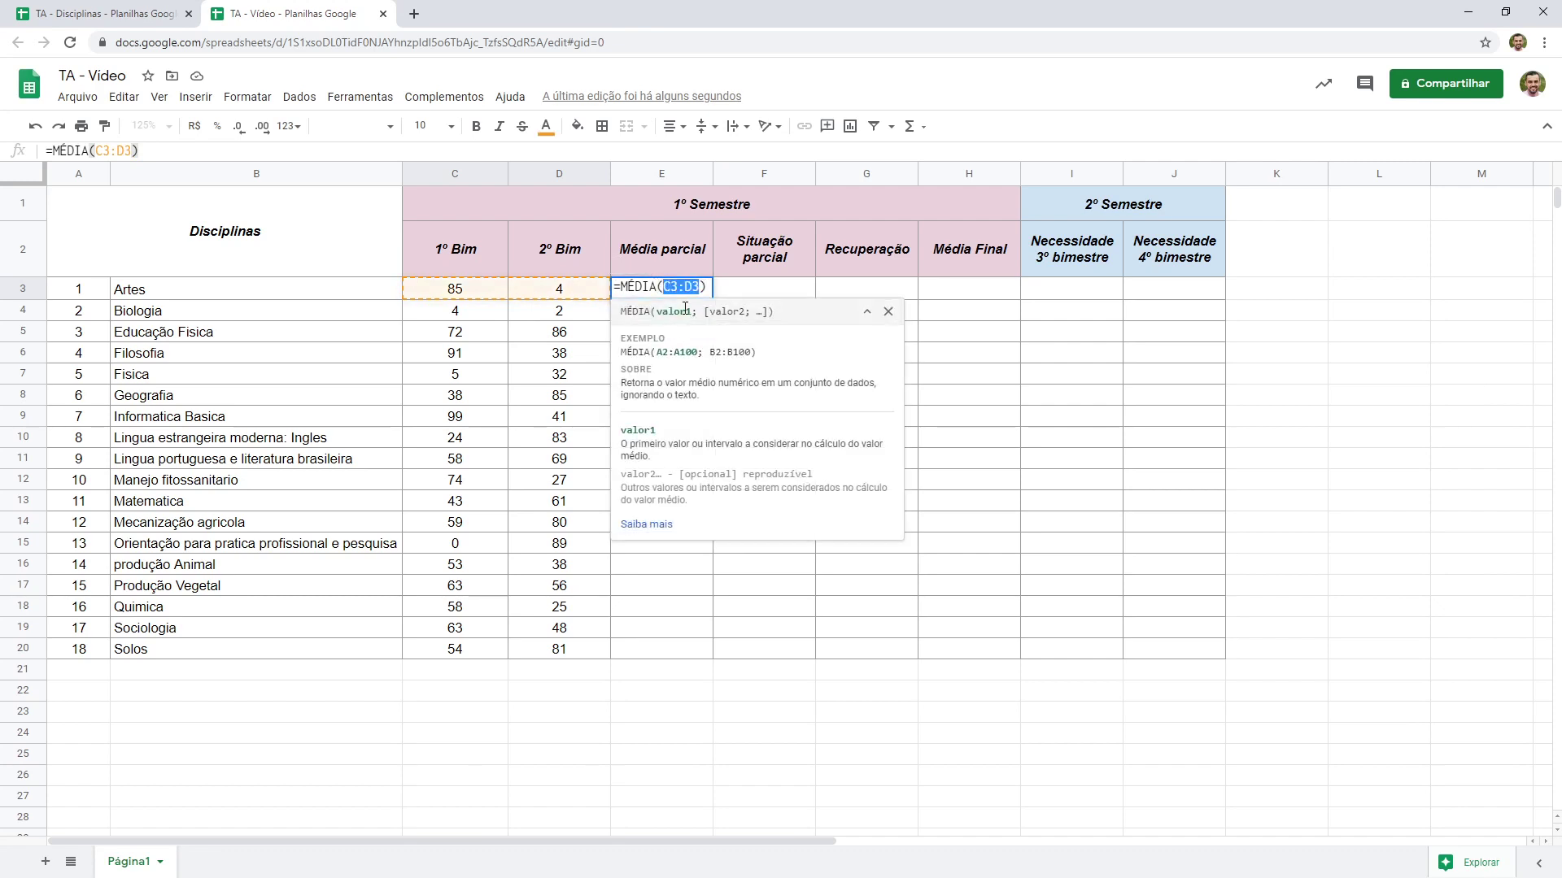
pyautogui.click(683, 287)
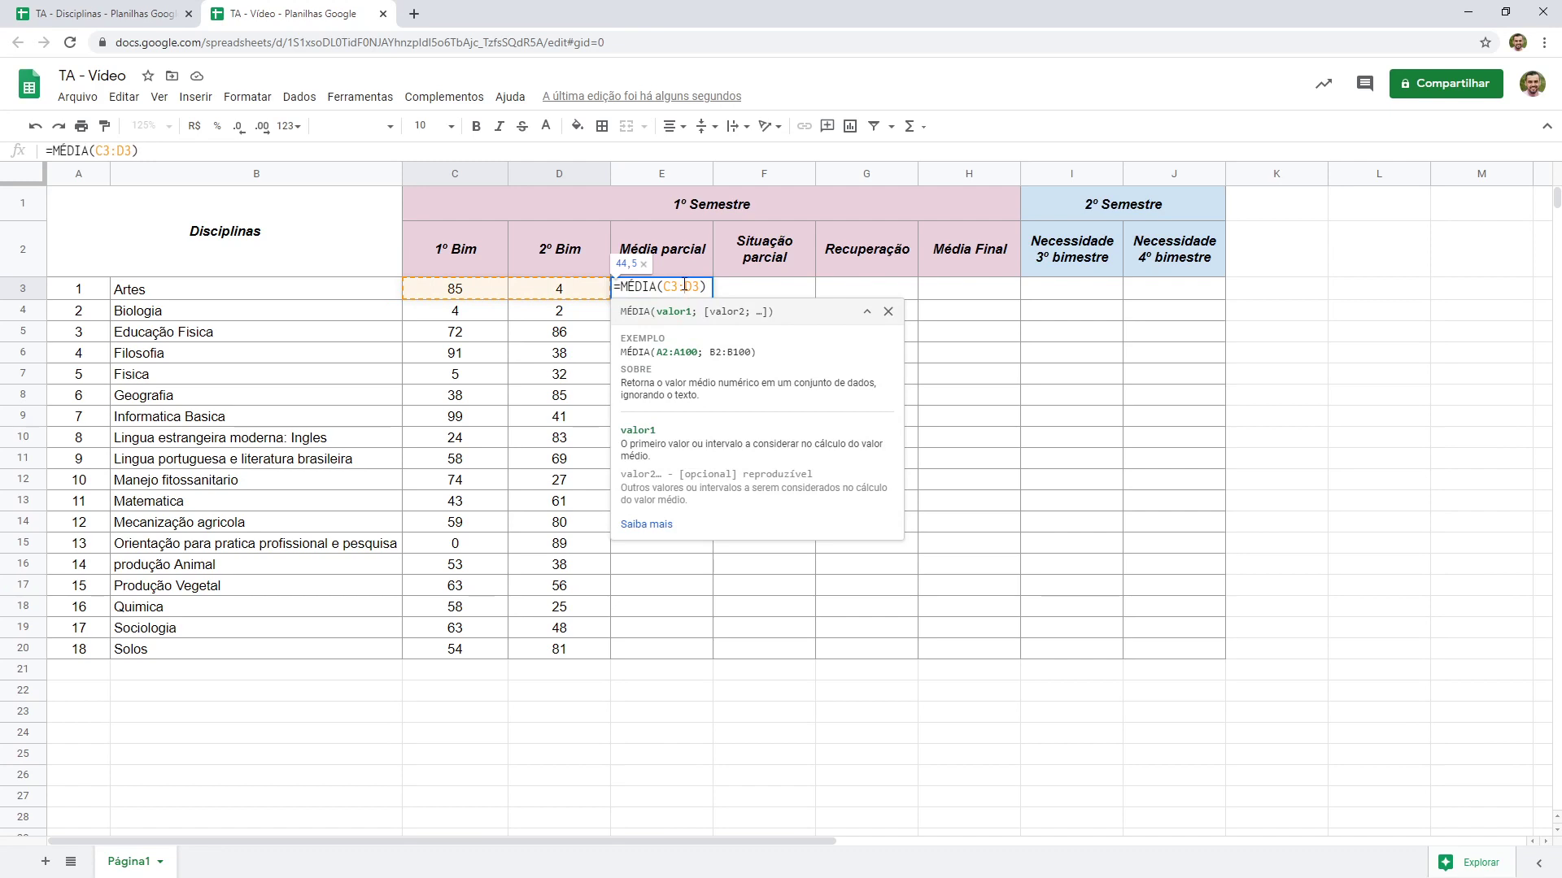
pyautogui.click(681, 286)
pyautogui.press('Return')
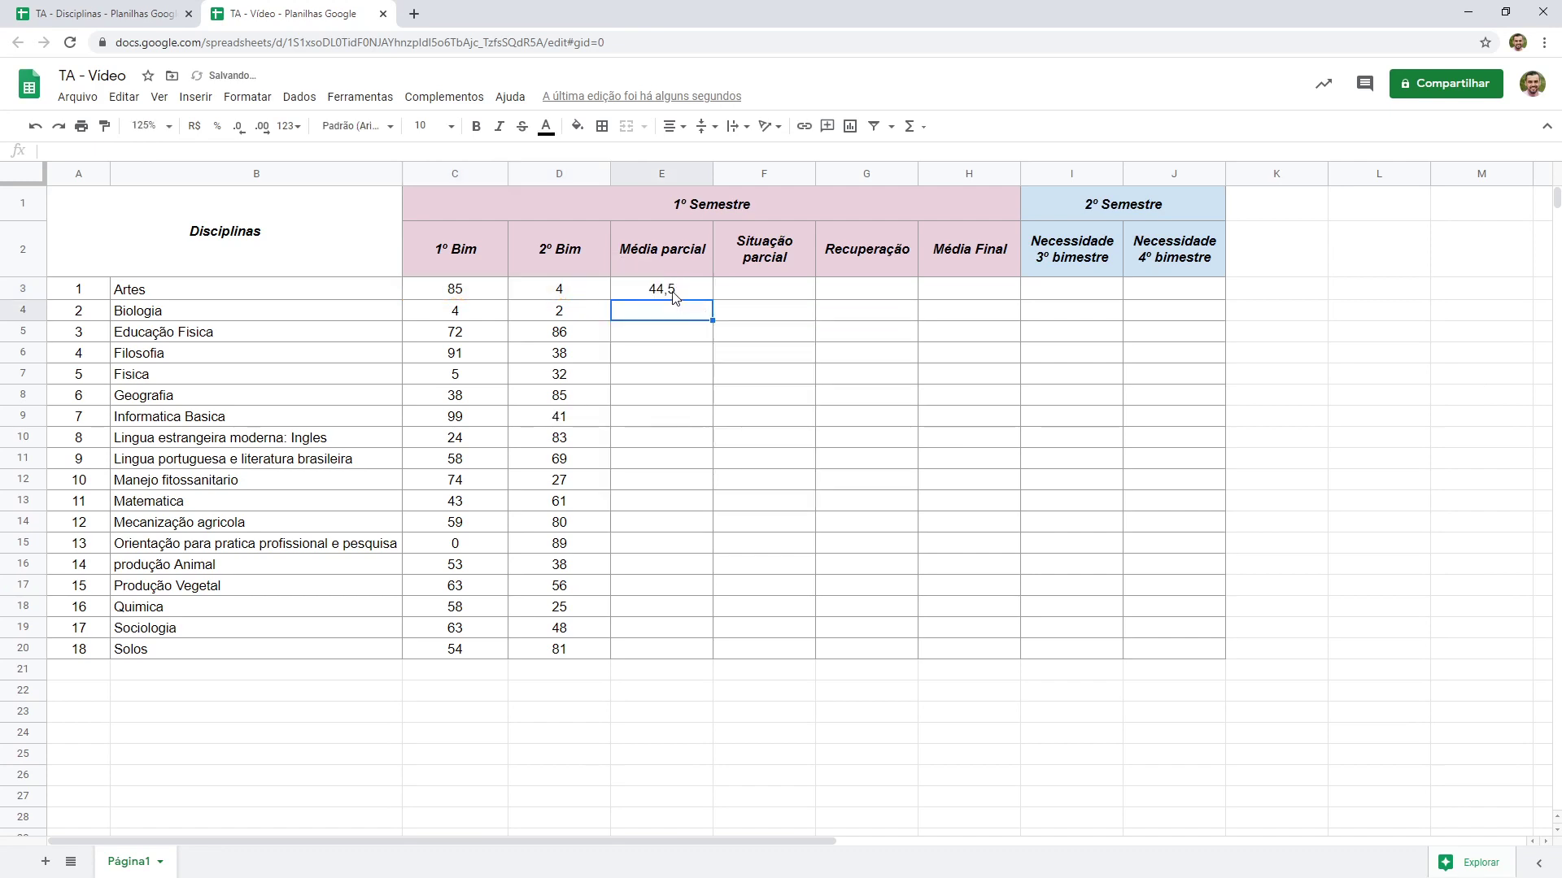
# Step: Fill the MÉDIA formula from E3 down to the Solos row, E20
pyautogui.click(678, 293)
pyautogui.doubleClick(655, 288)
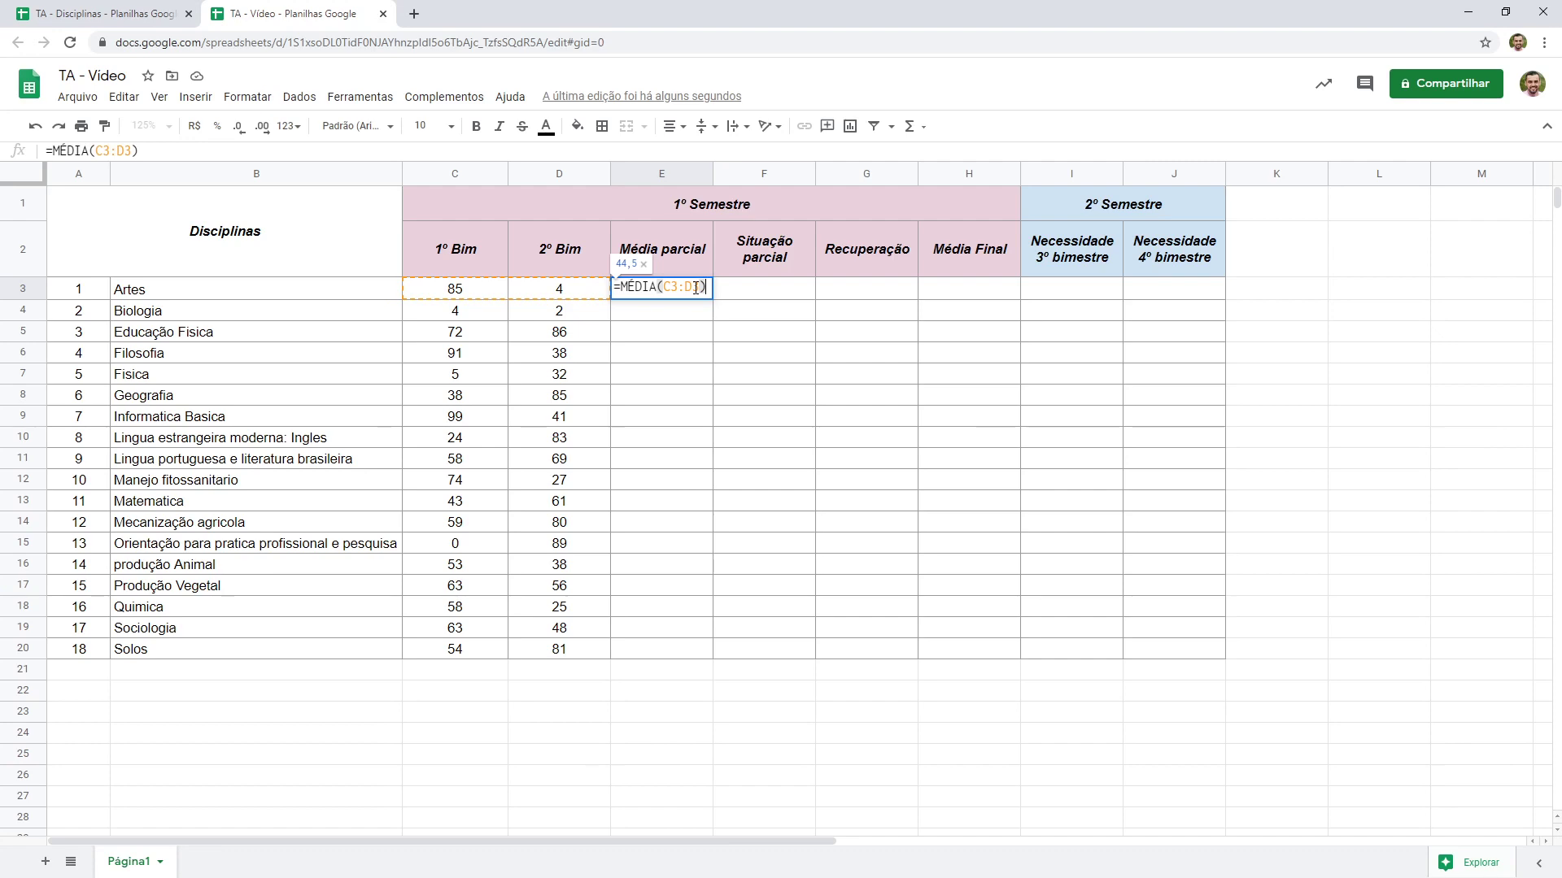
pyautogui.press('Escape')
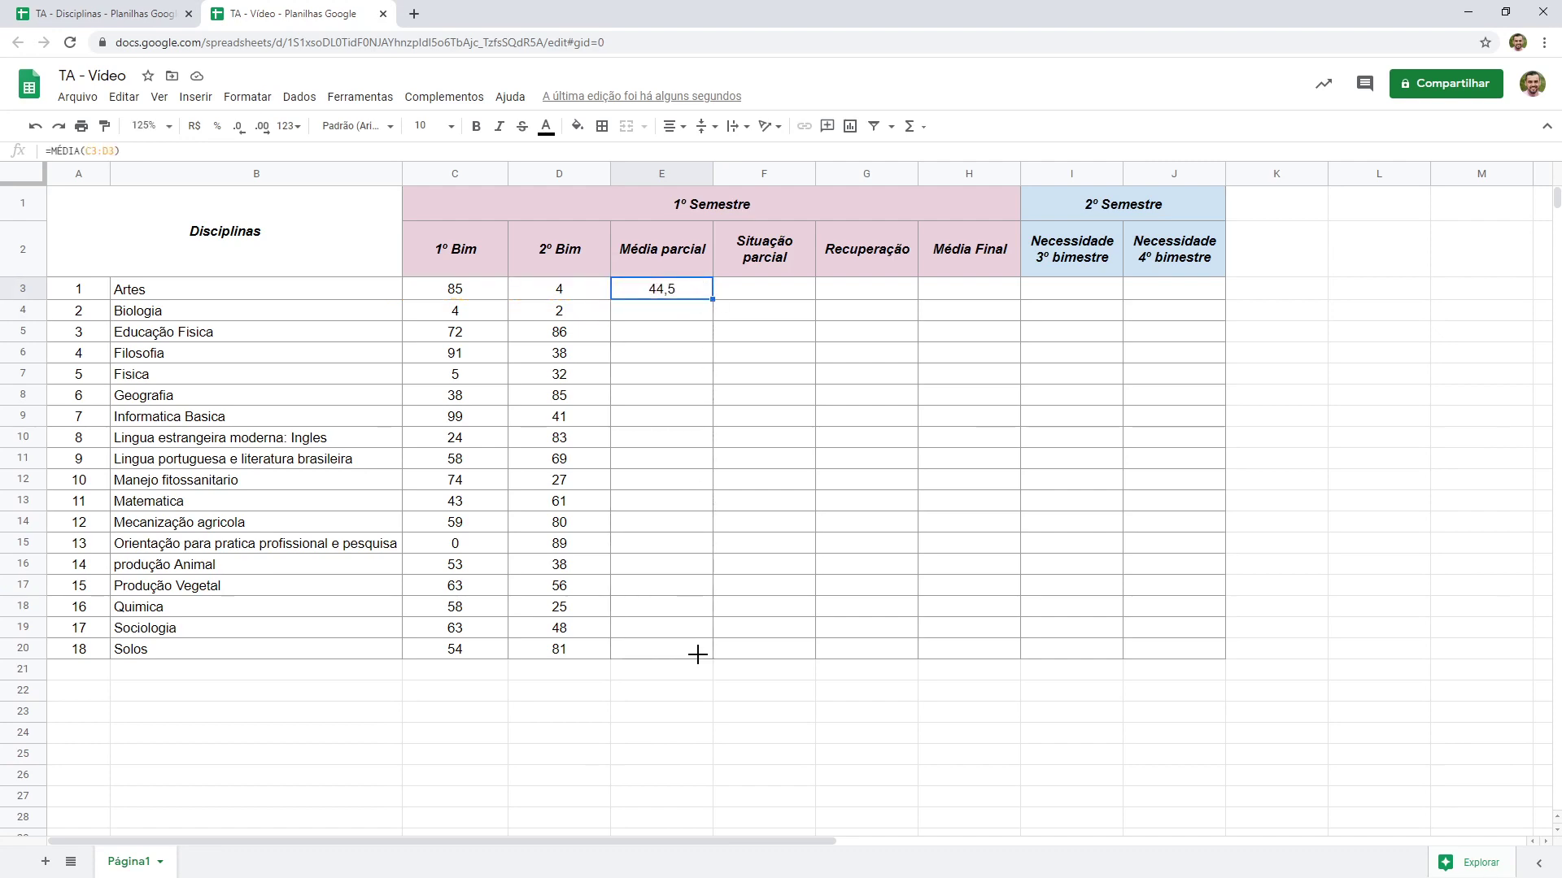
pyautogui.moveTo(697, 655); pyautogui.dragTo(699, 655)
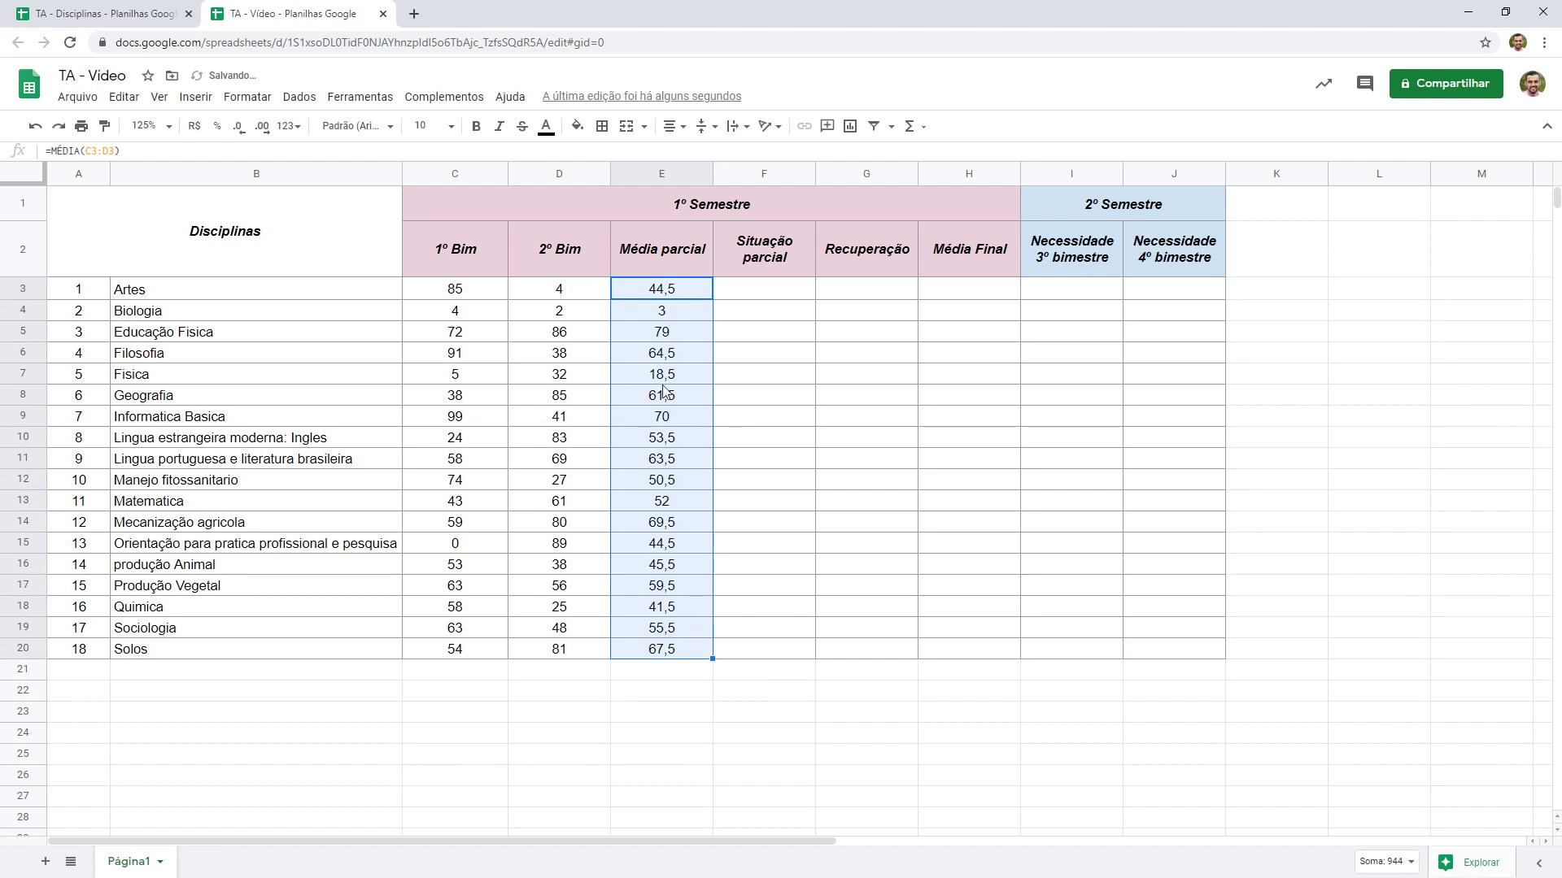
# Step: Compare the cell references in the MÉDIA formulas of the Solos row, E20, and the Artes row, E3
pyautogui.doubleClick(668, 652)
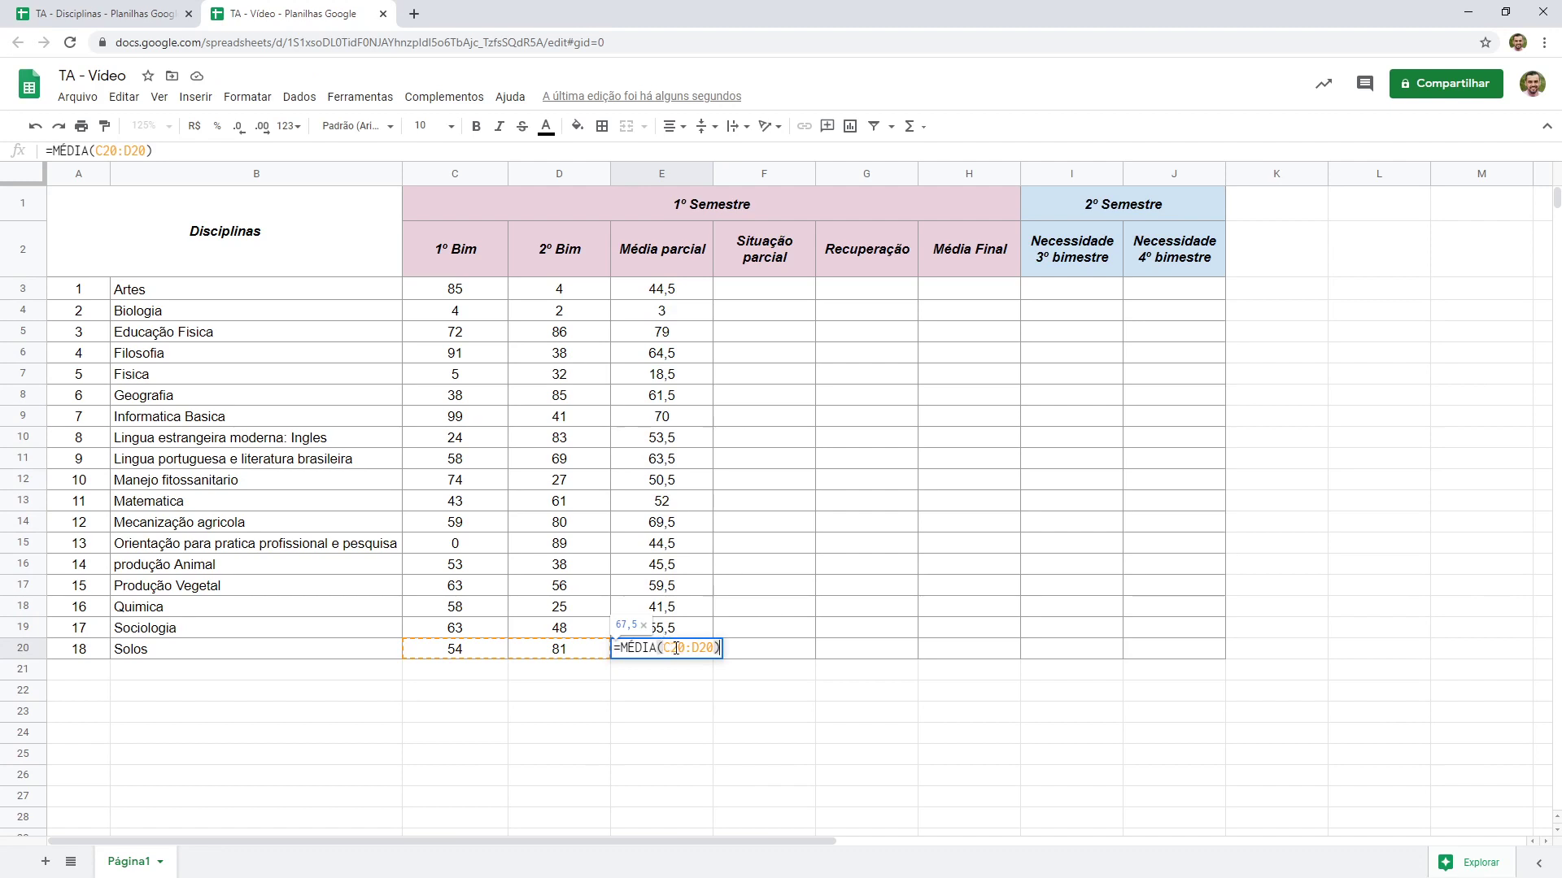
pyautogui.moveTo(687, 648); pyautogui.dragTo(670, 648)
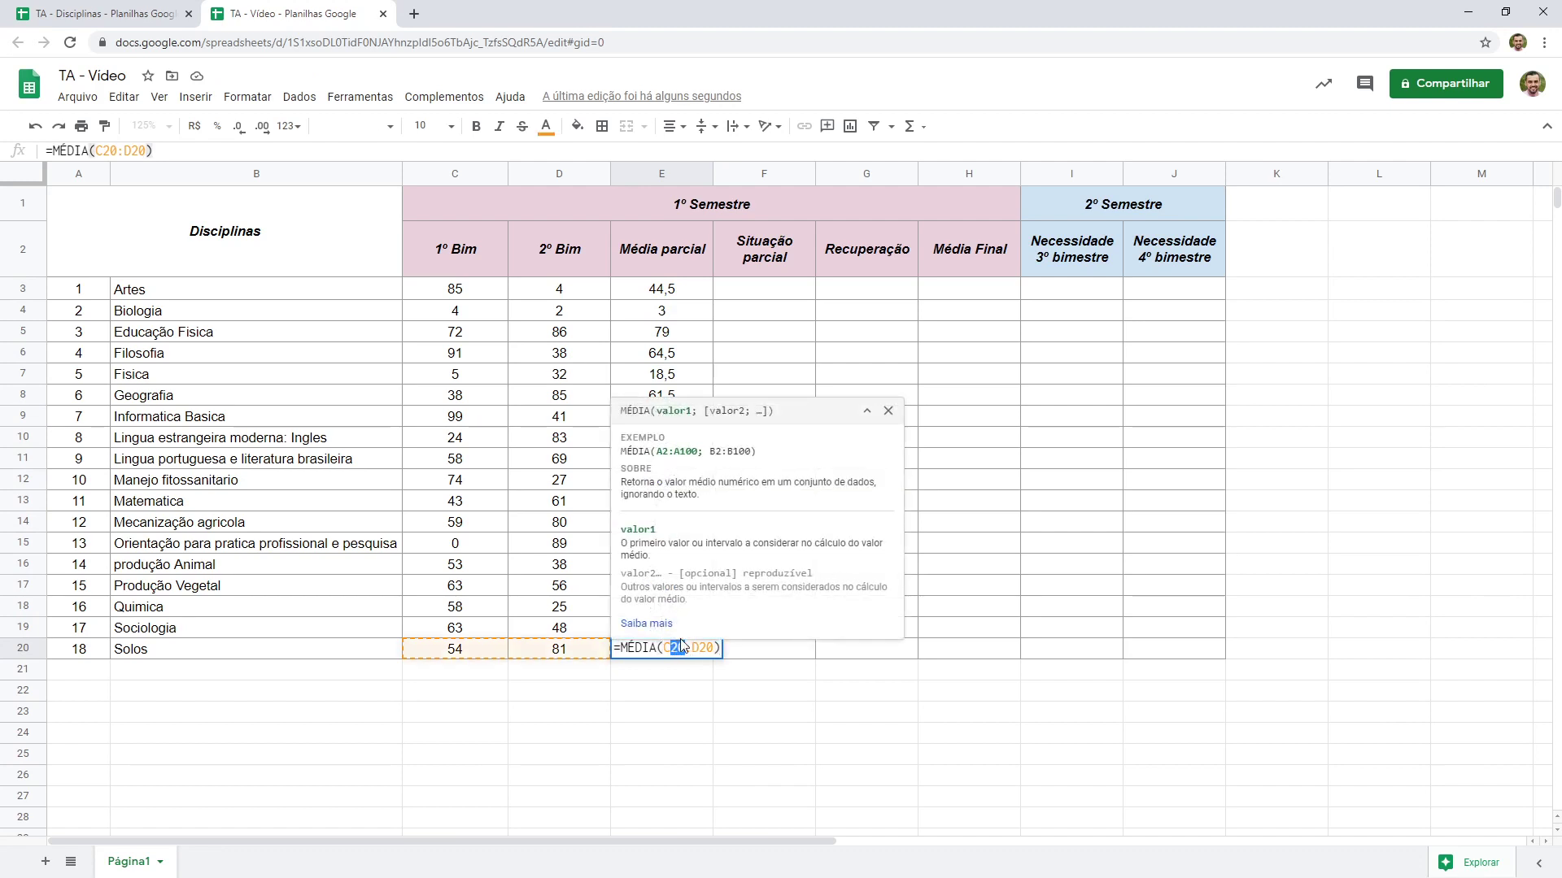
pyautogui.doubleClick(668, 291)
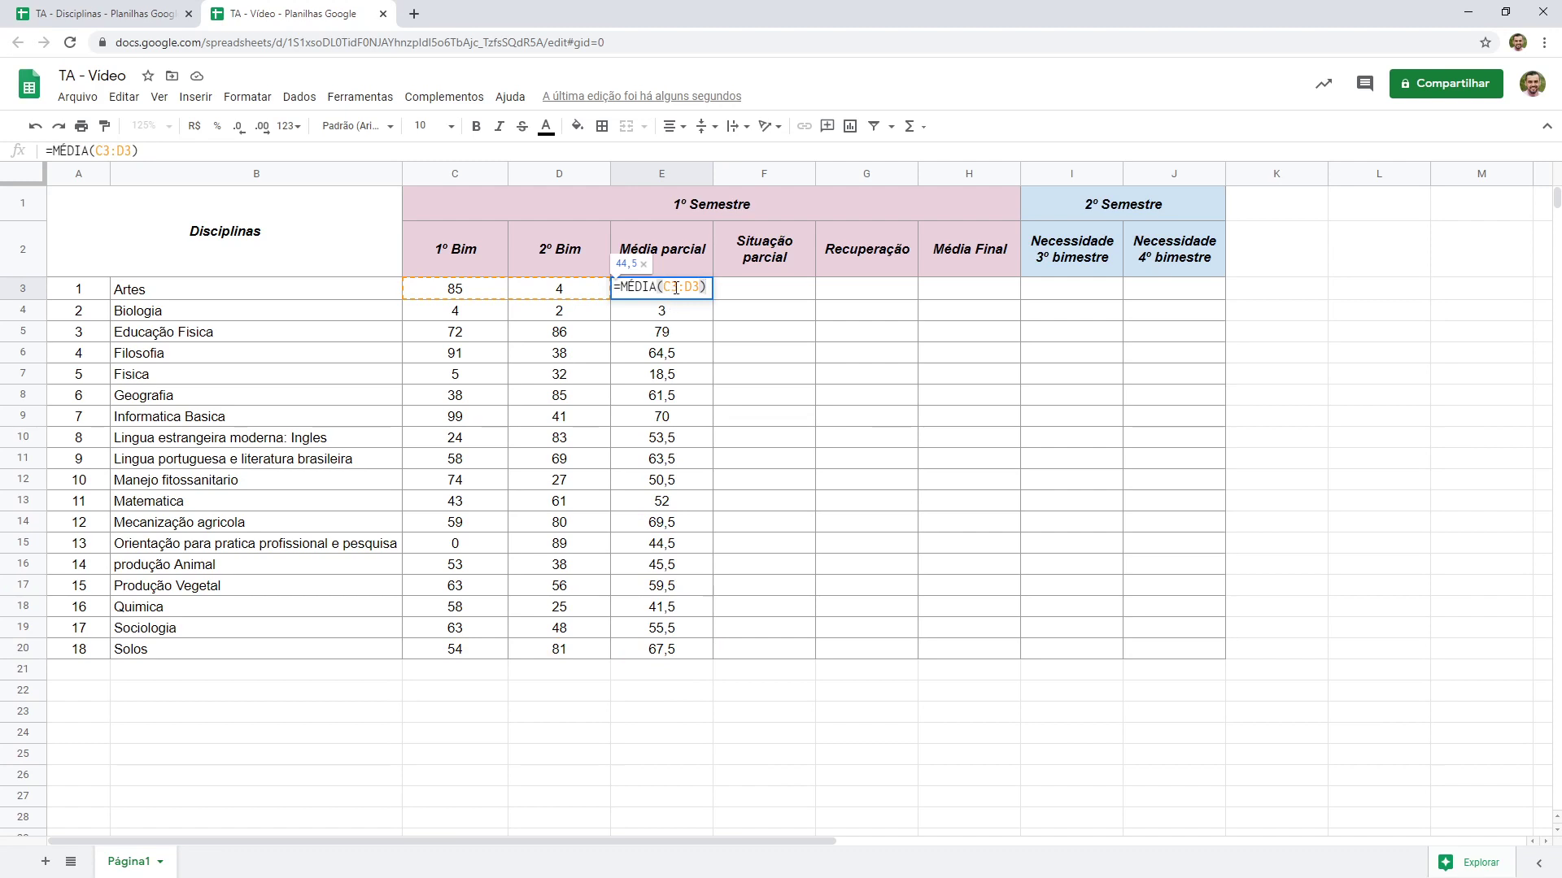
pyautogui.moveTo(670, 289); pyautogui.dragTo(700, 290)
pyautogui.press('Escape')
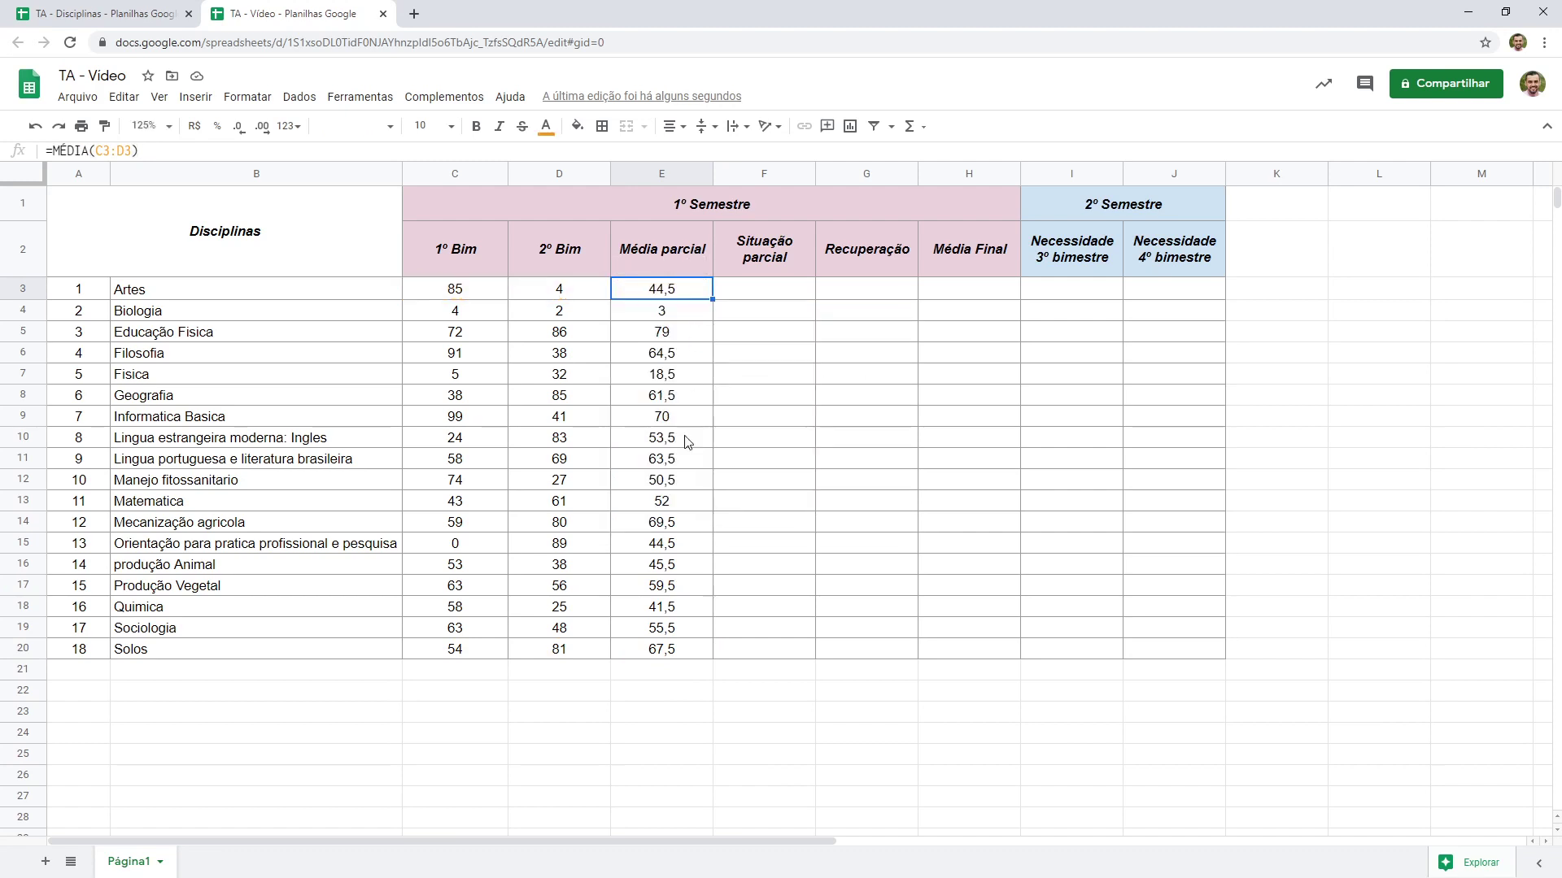
pyautogui.doubleClick(660, 649)
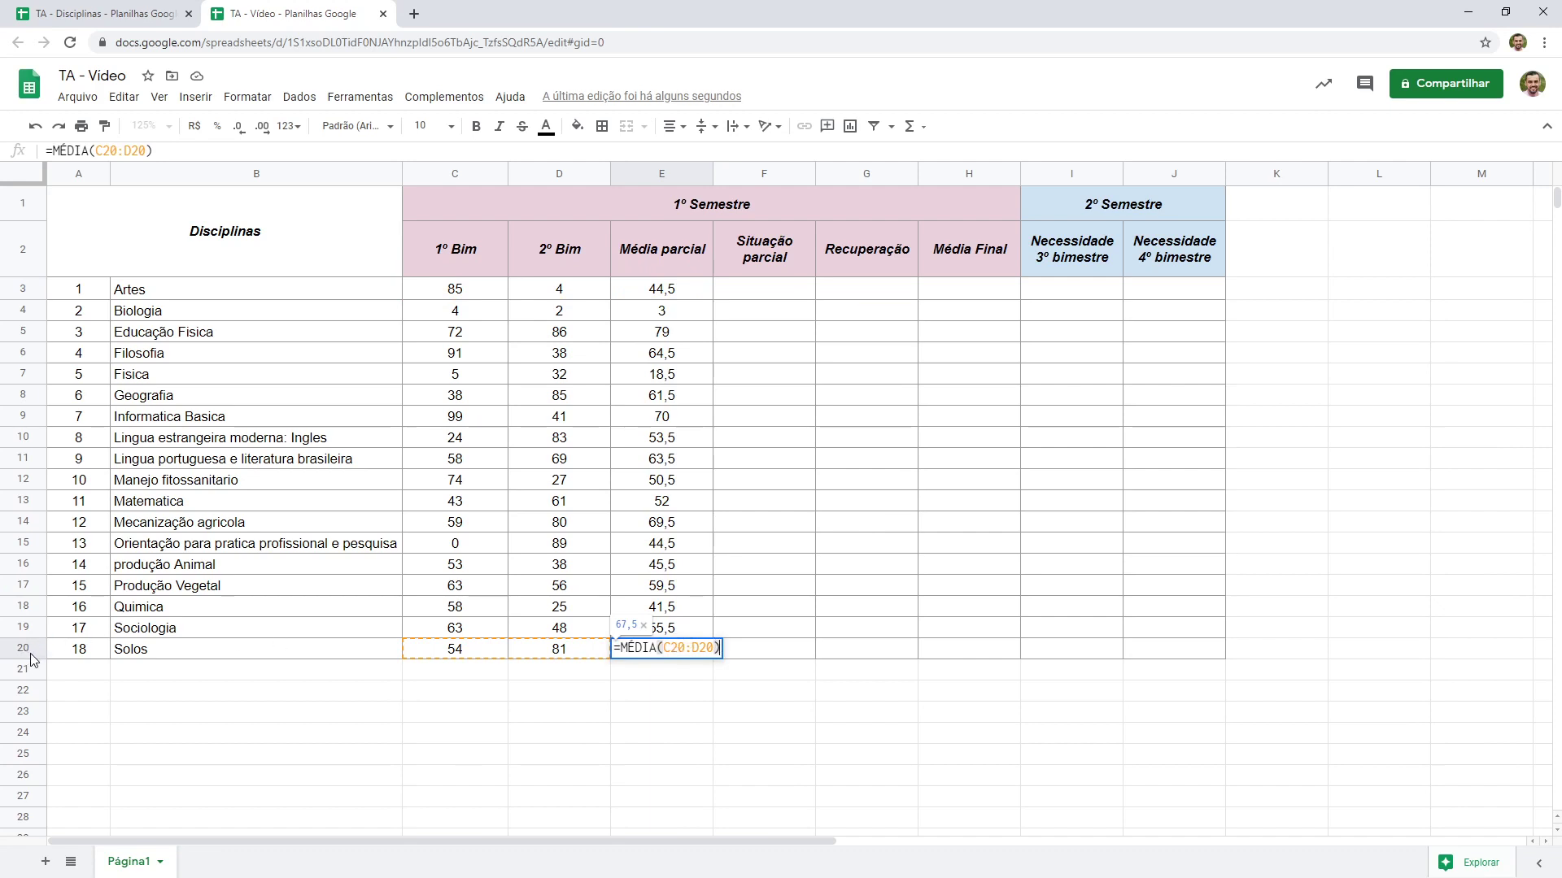
pyautogui.press('Return')
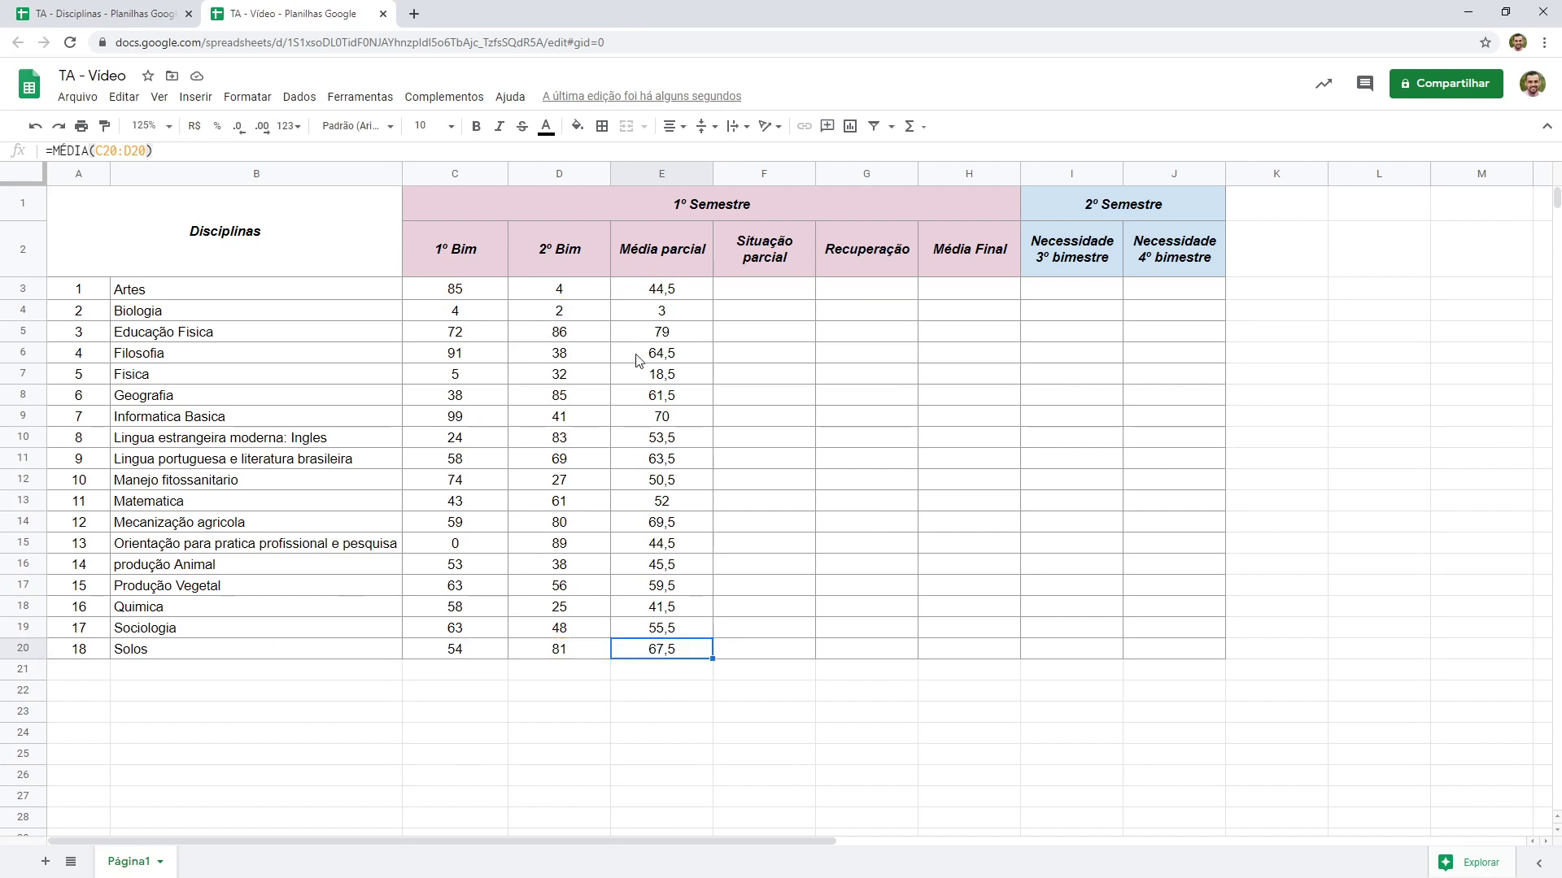
pyautogui.doubleClick(642, 297)
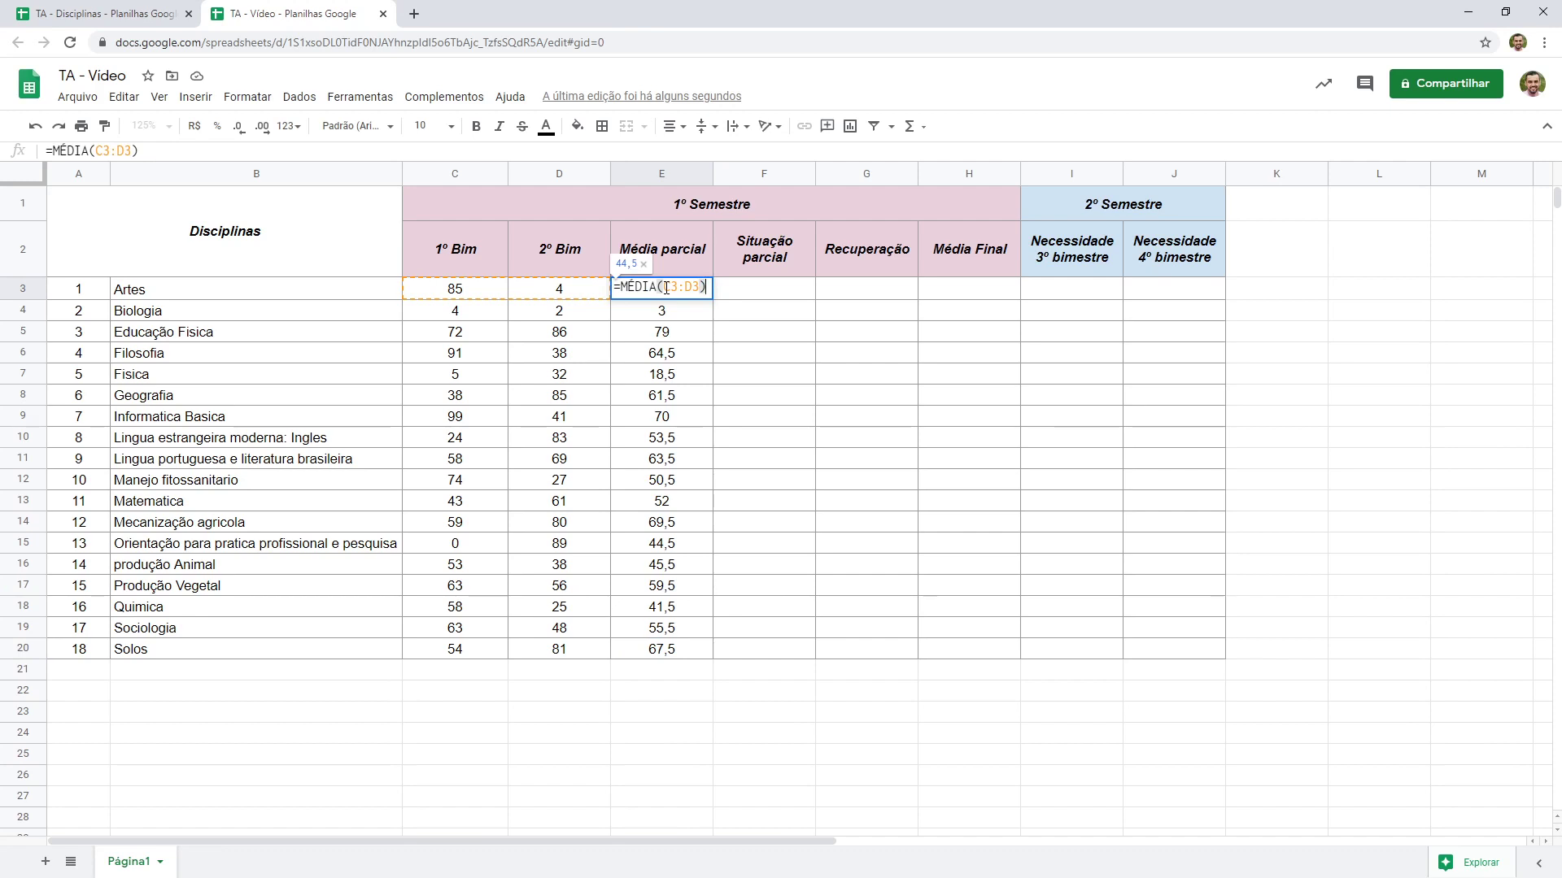
pyautogui.press('Escape')
pyautogui.moveTo(667, 288); pyautogui.dragTo(663, 651)
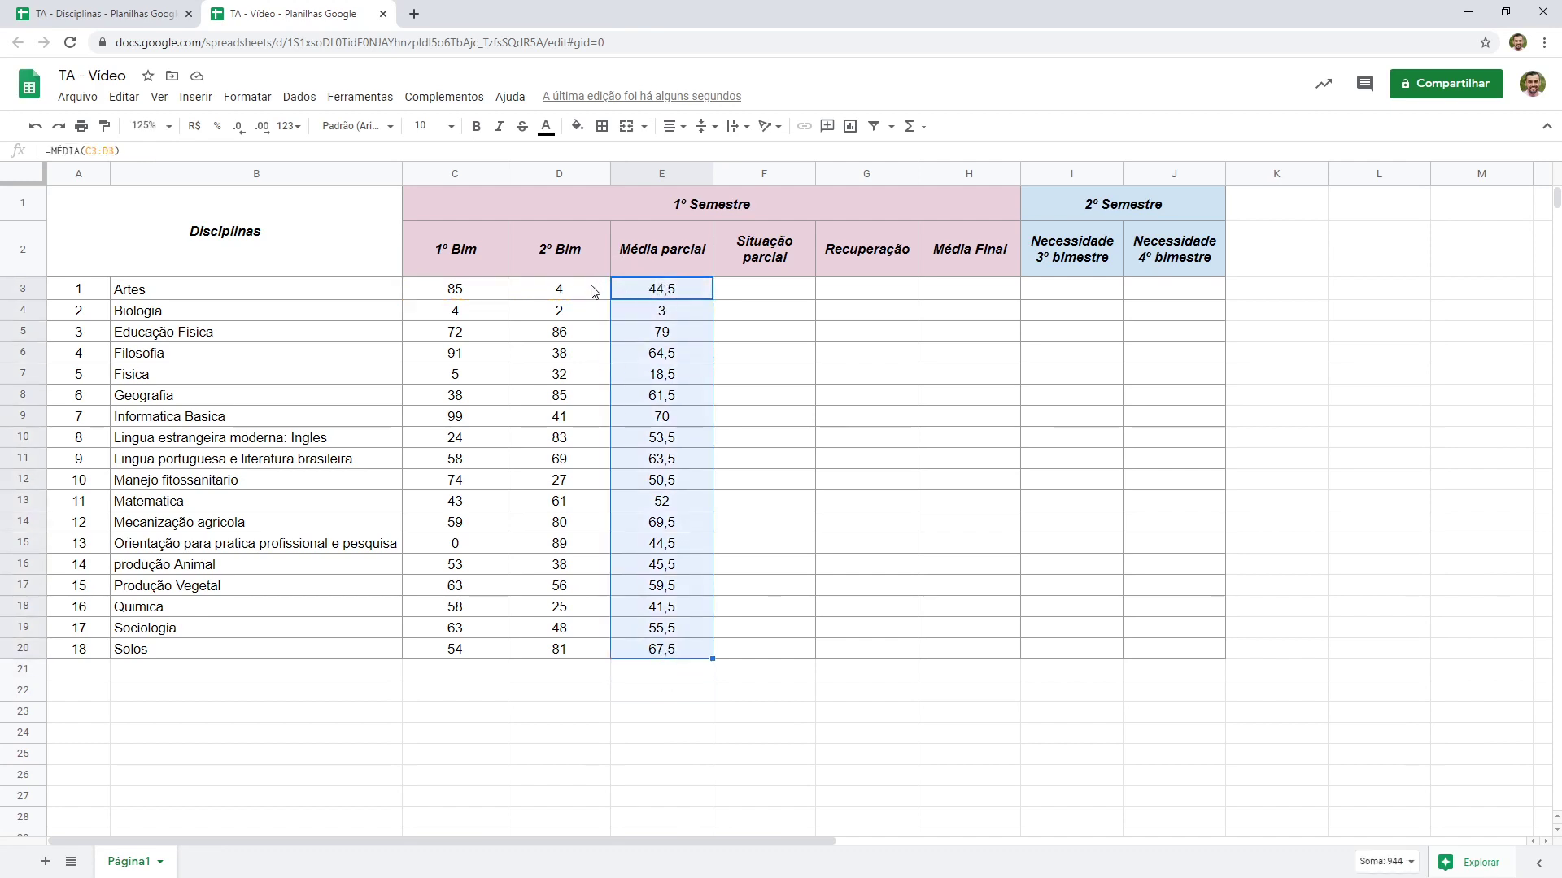
# Step: Clear the 2º Bim grade of Artes in D3 and check how the partial average in E3 responds
pyautogui.click(521, 291)
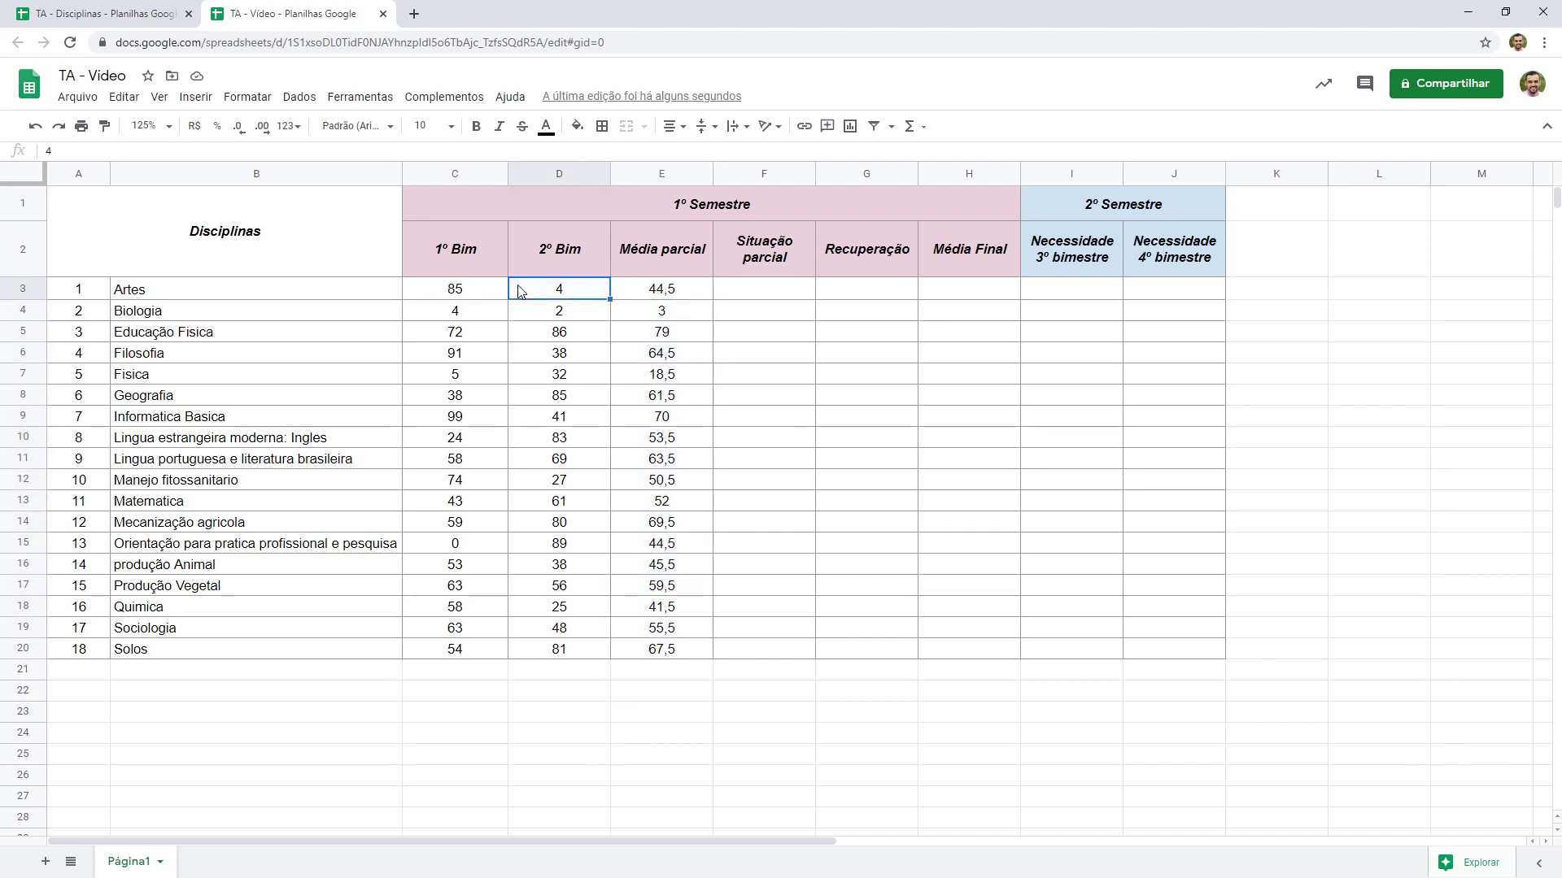
pyautogui.press('Delete')
pyautogui.press('Right')
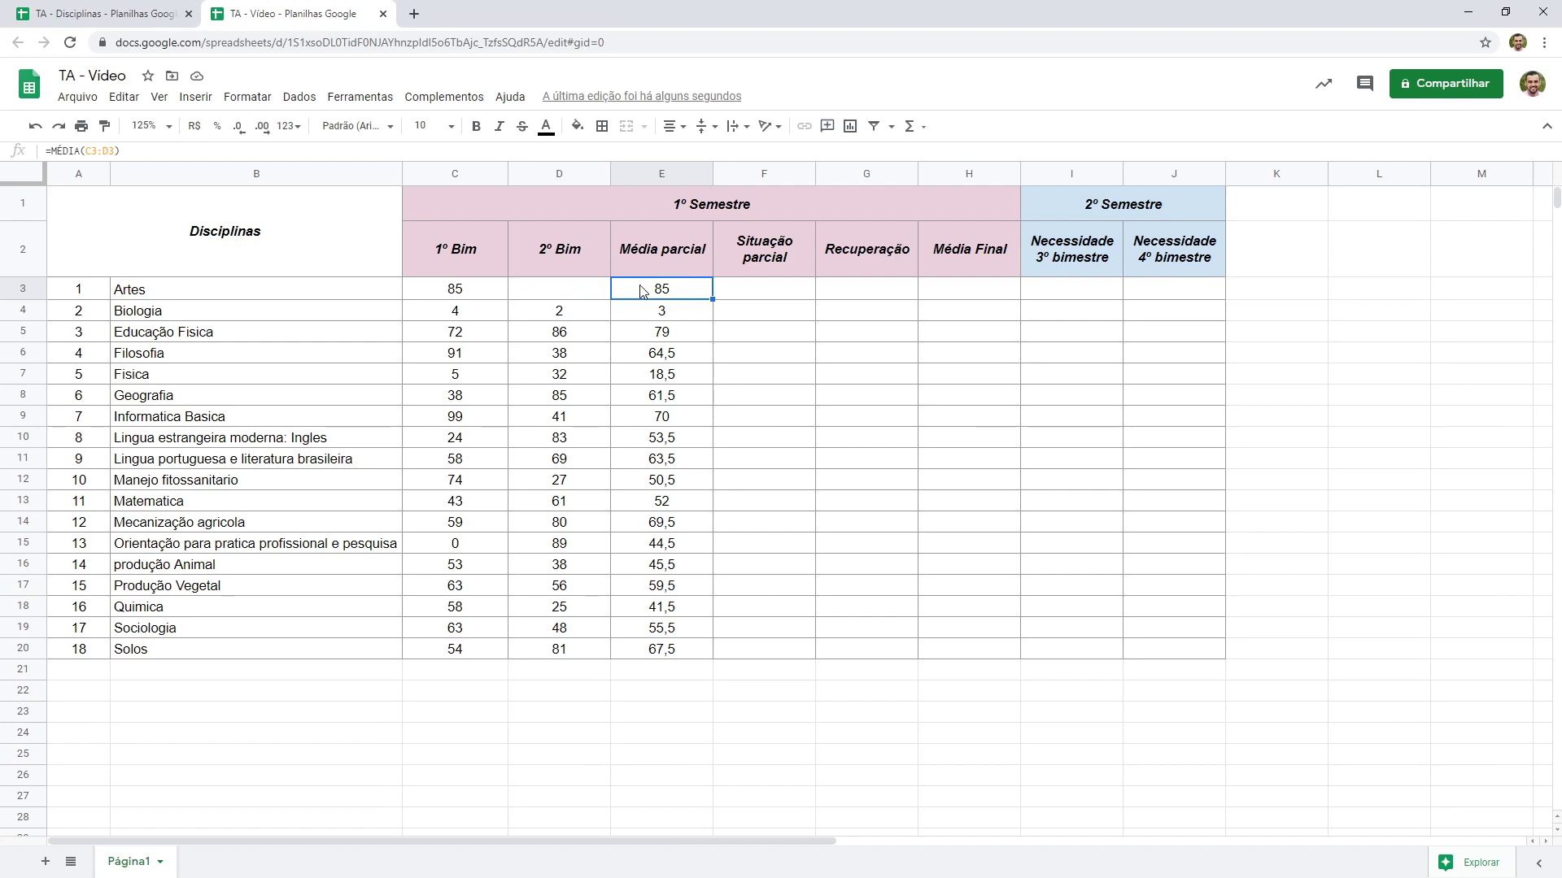
pyautogui.click(469, 293)
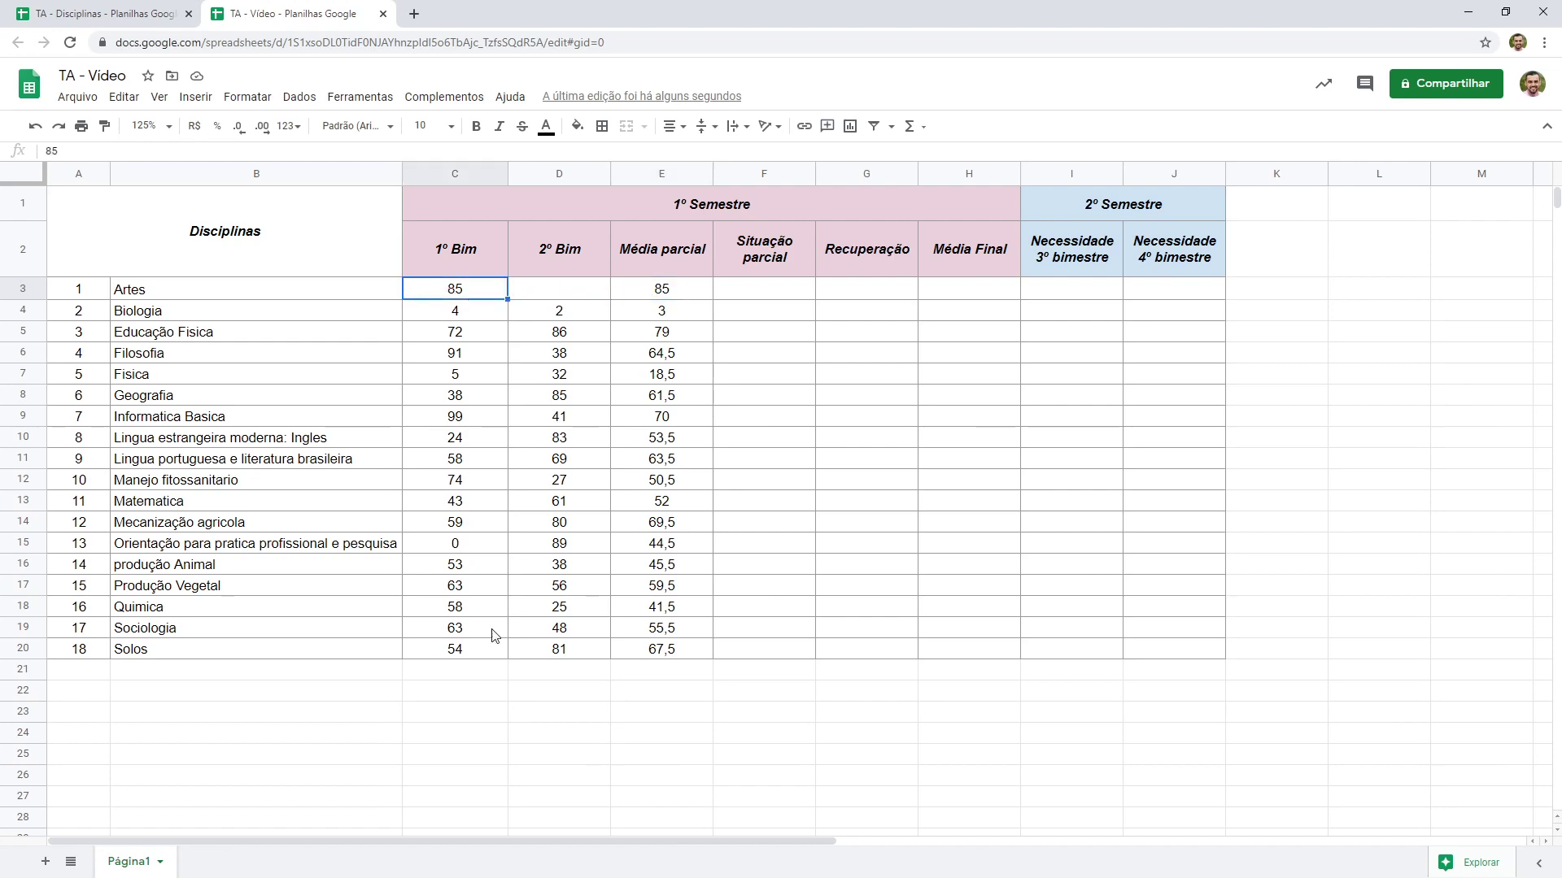
# Step: Replace the formula in E3 with =(C3+D3)/2 and fill it down to the Solos row, E20
pyautogui.doubleClick(662, 286)
pyautogui.moveTo(620, 288); pyautogui.dragTo(737, 289)
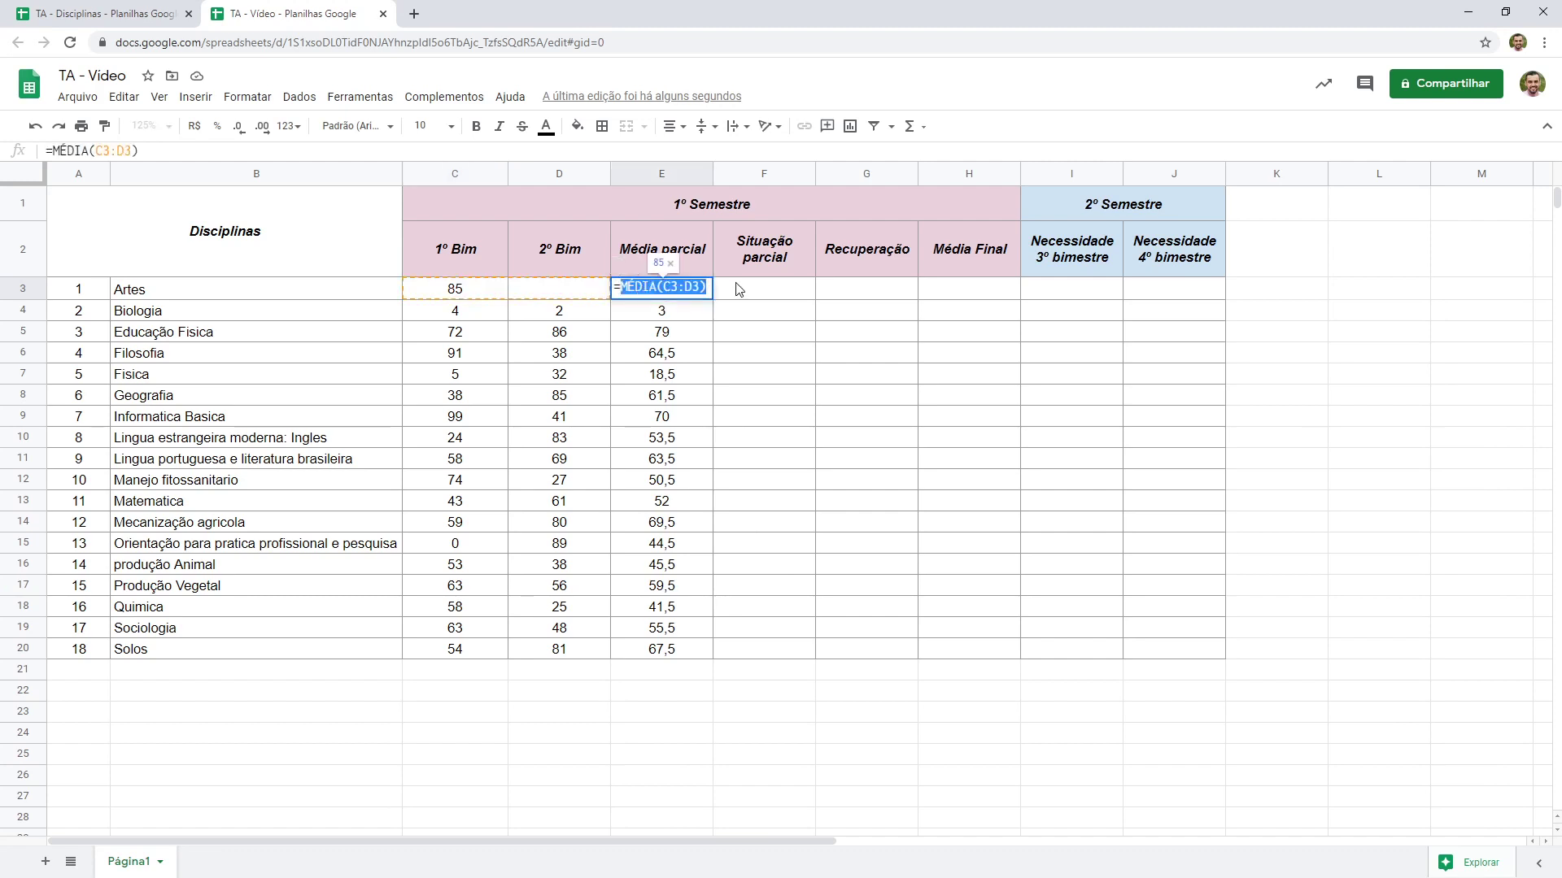
pyautogui.write('(')
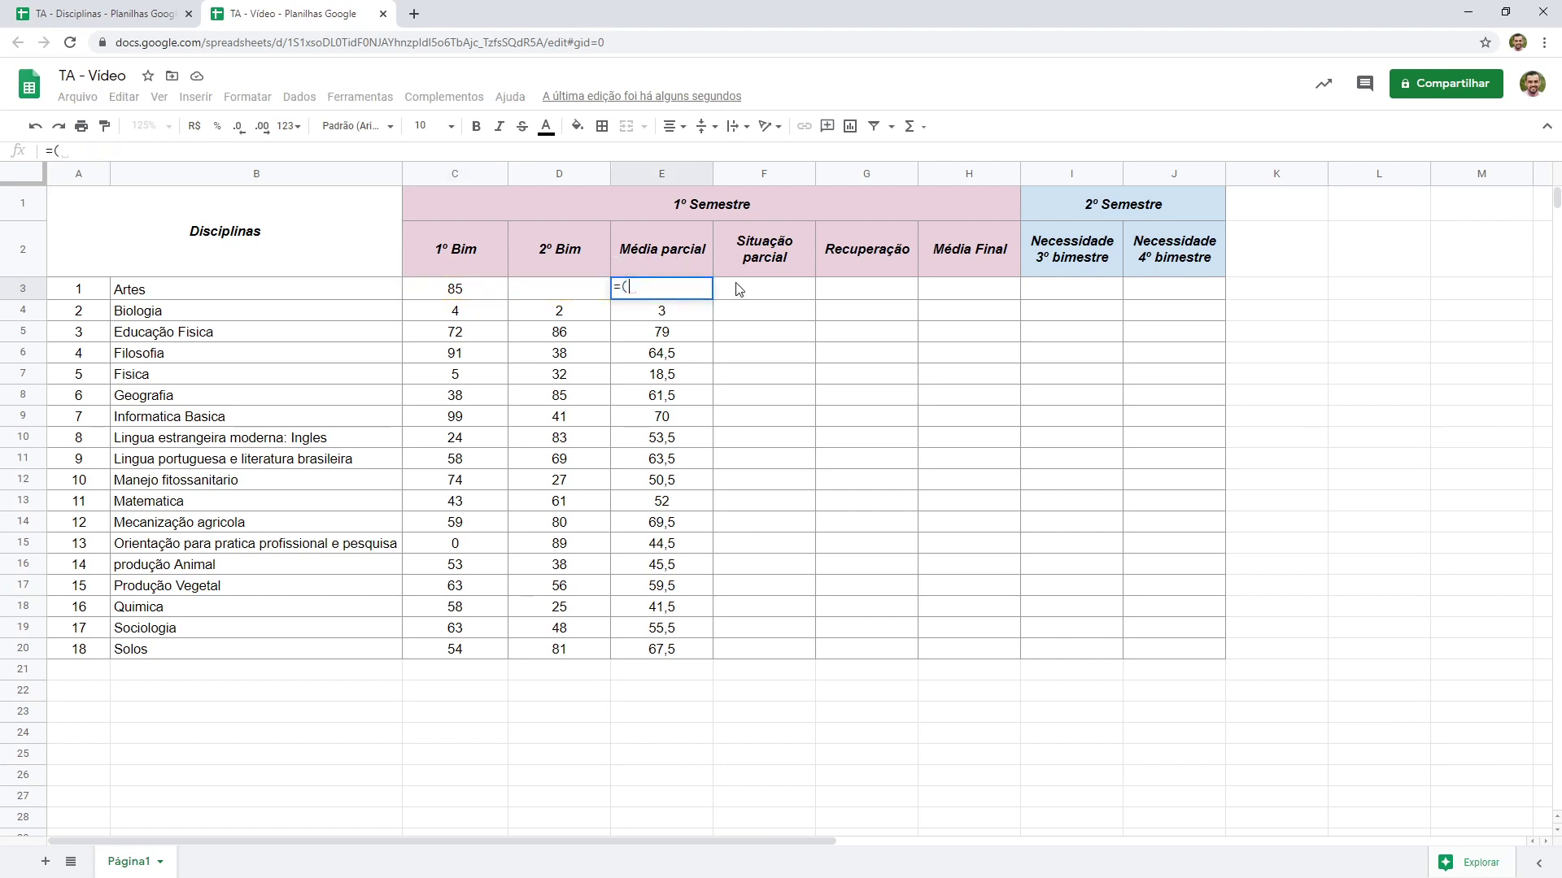
pyautogui.click(441, 291)
pyautogui.write('+')
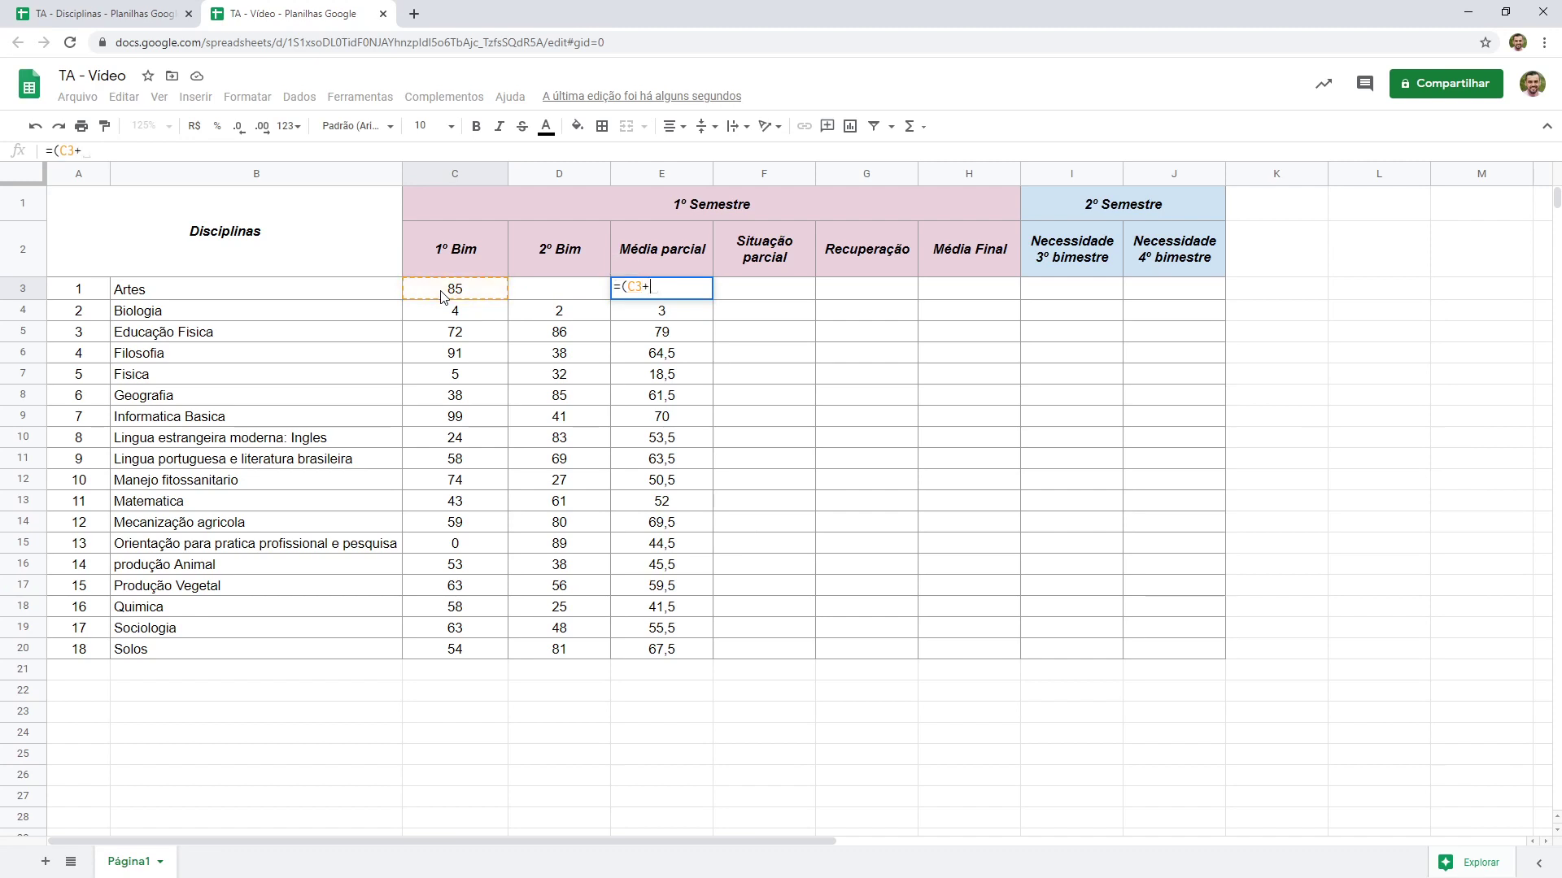
pyautogui.click(533, 297)
pyautogui.write(')/2')
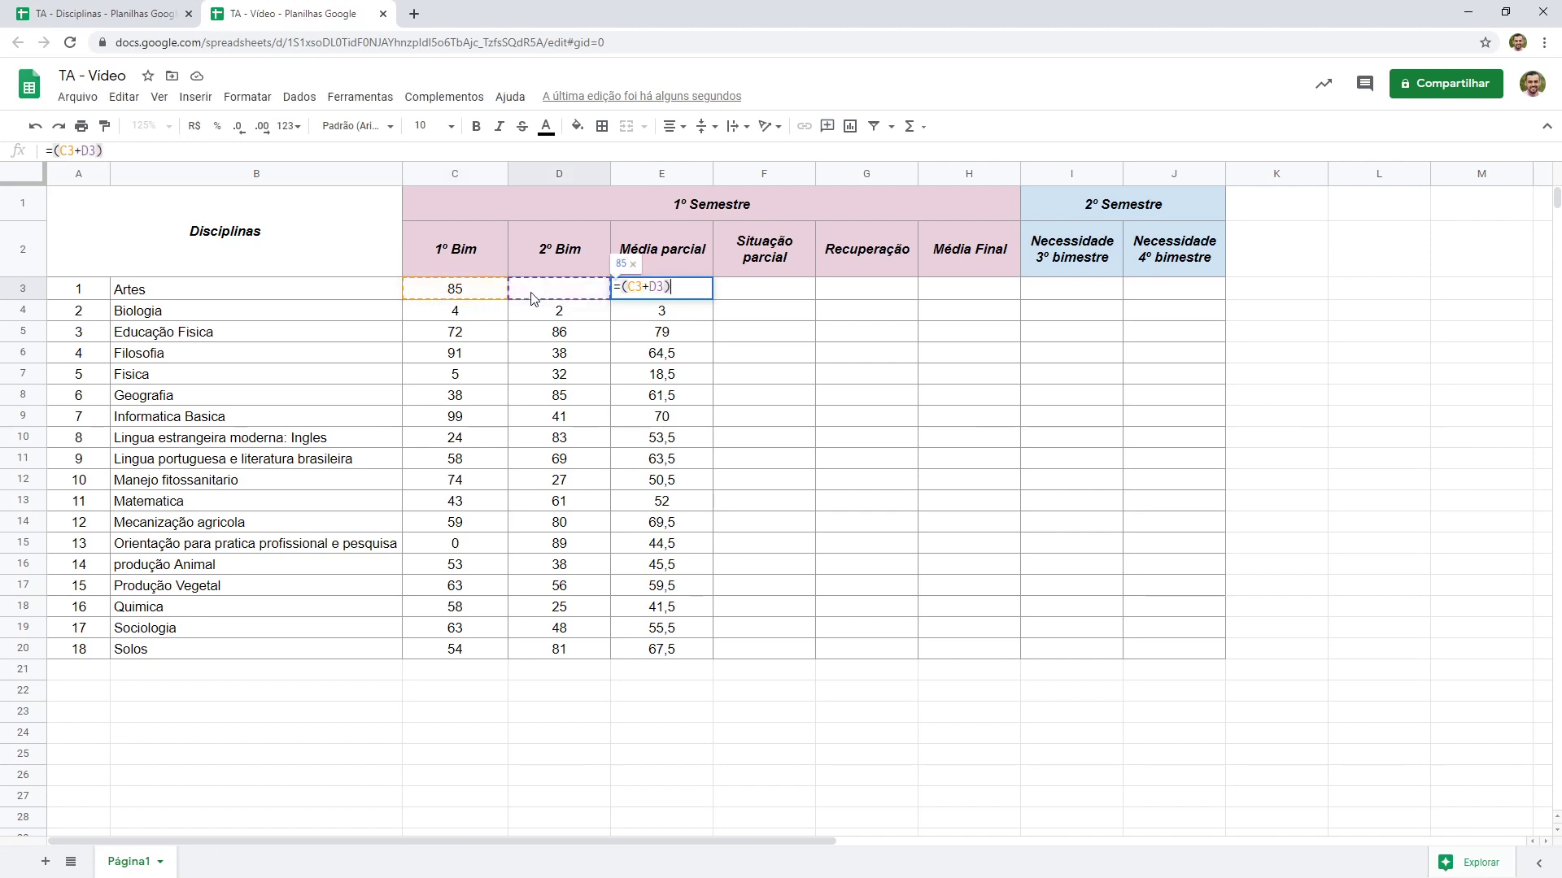
pyautogui.press('Return')
pyautogui.click(645, 294)
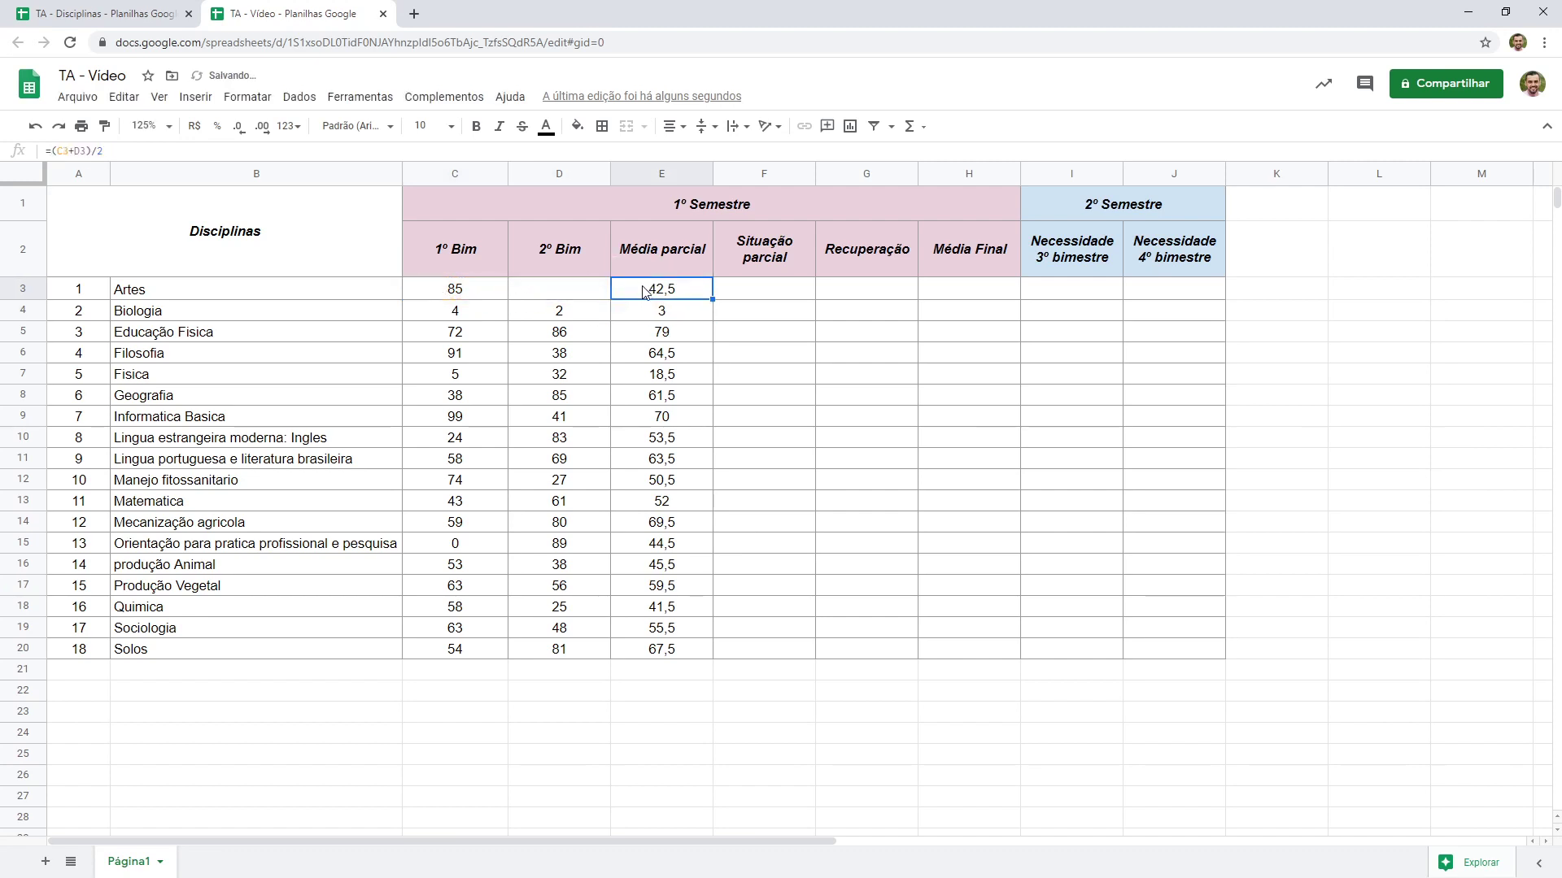
pyautogui.moveTo(713, 299); pyautogui.dragTo(684, 647)
# Step: Check the empty 2º Bim grade of Artes in D3 and examine the partial average formula in E3
pyautogui.click(551, 297)
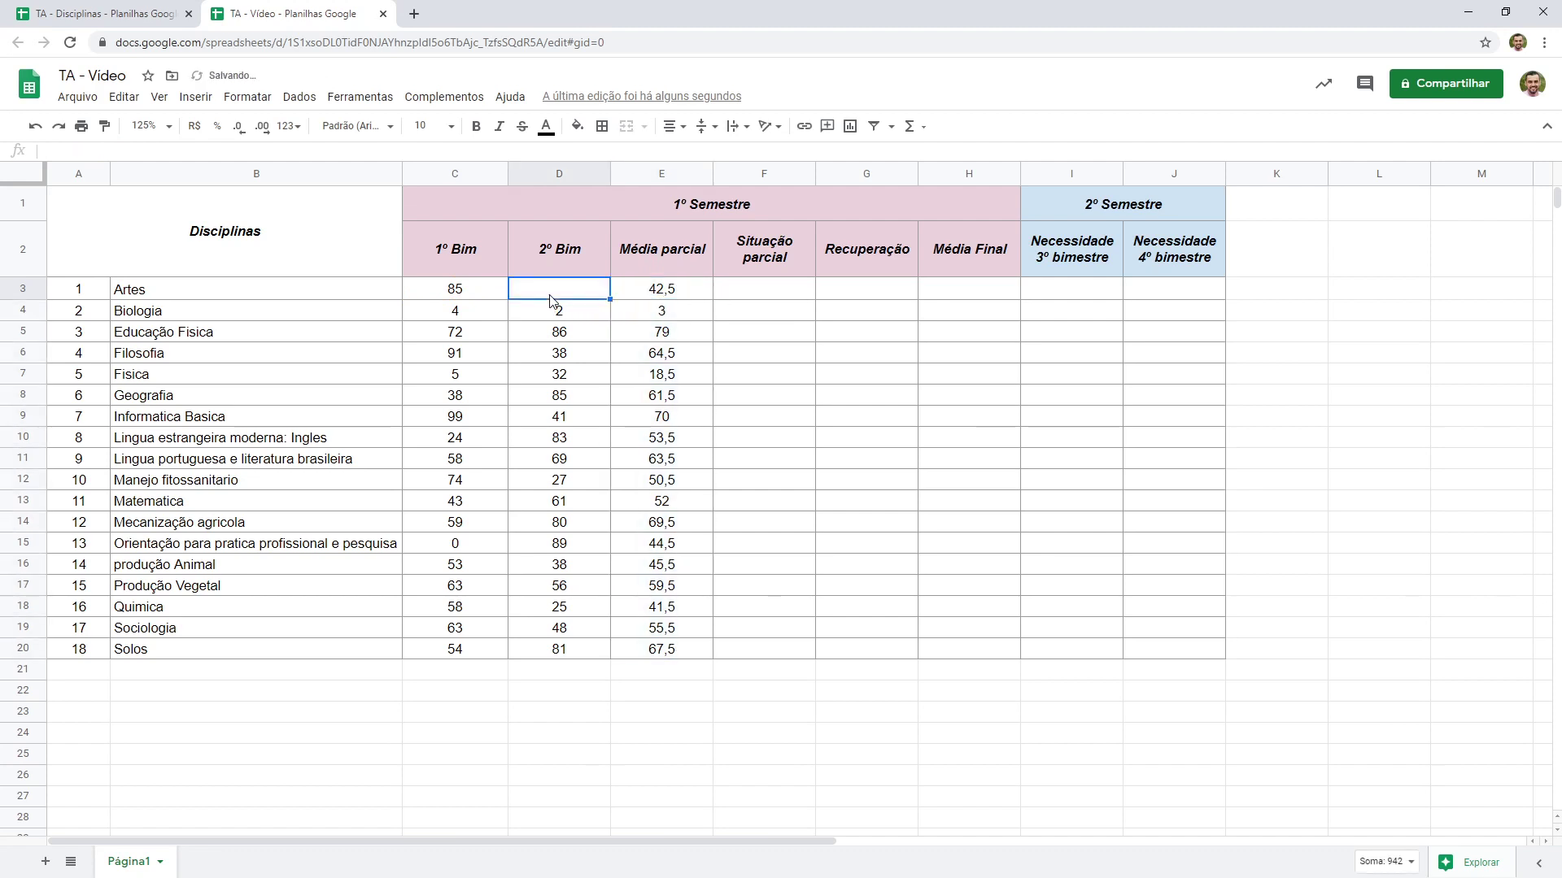
pyautogui.click(652, 295)
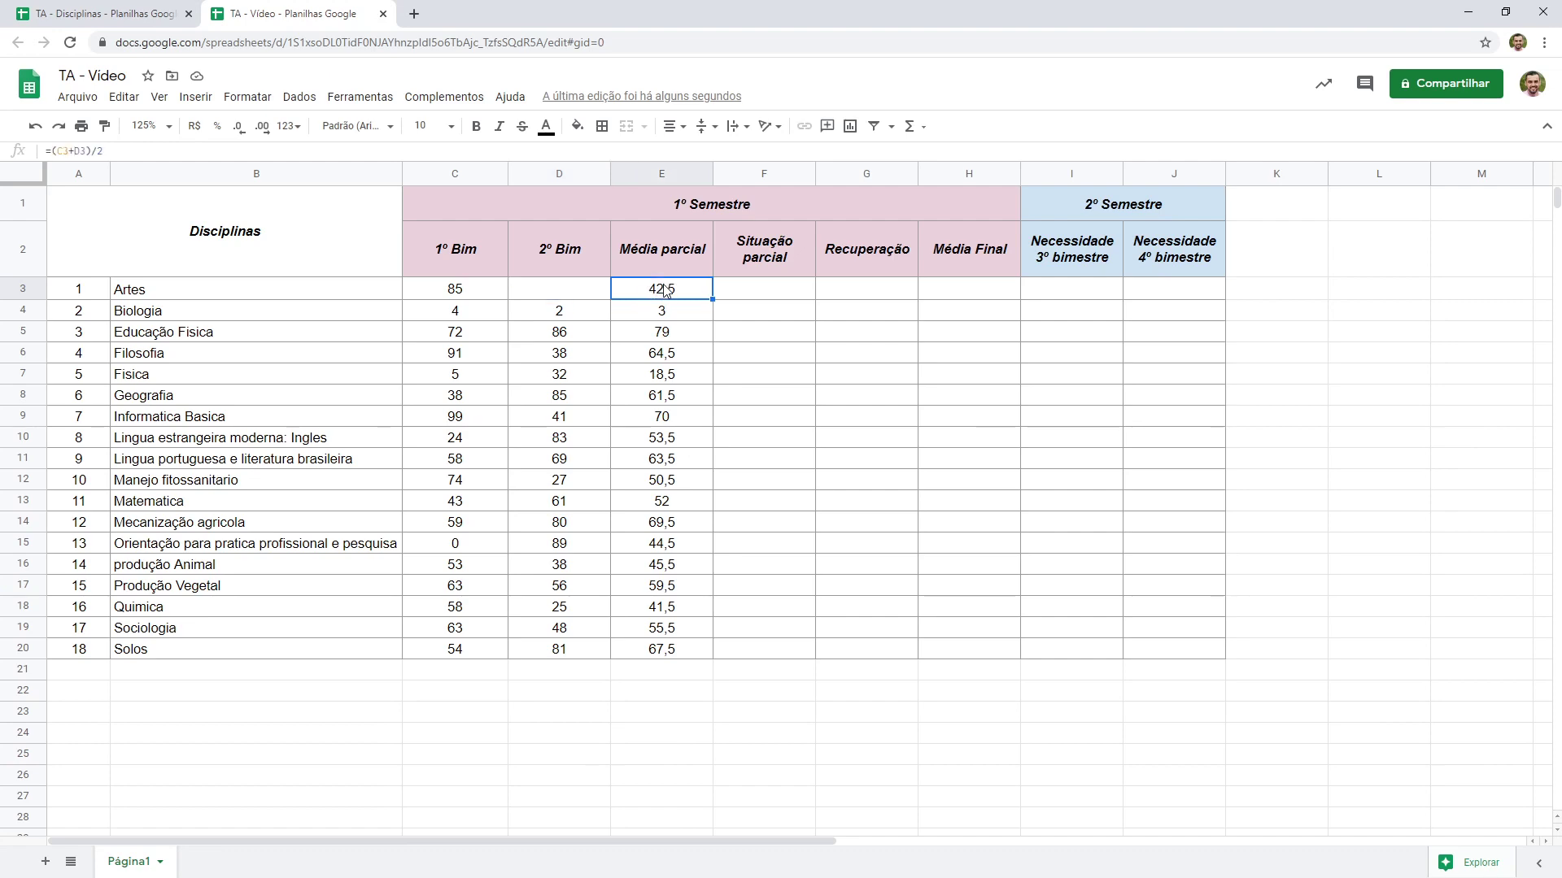
pyautogui.doubleClick(644, 291)
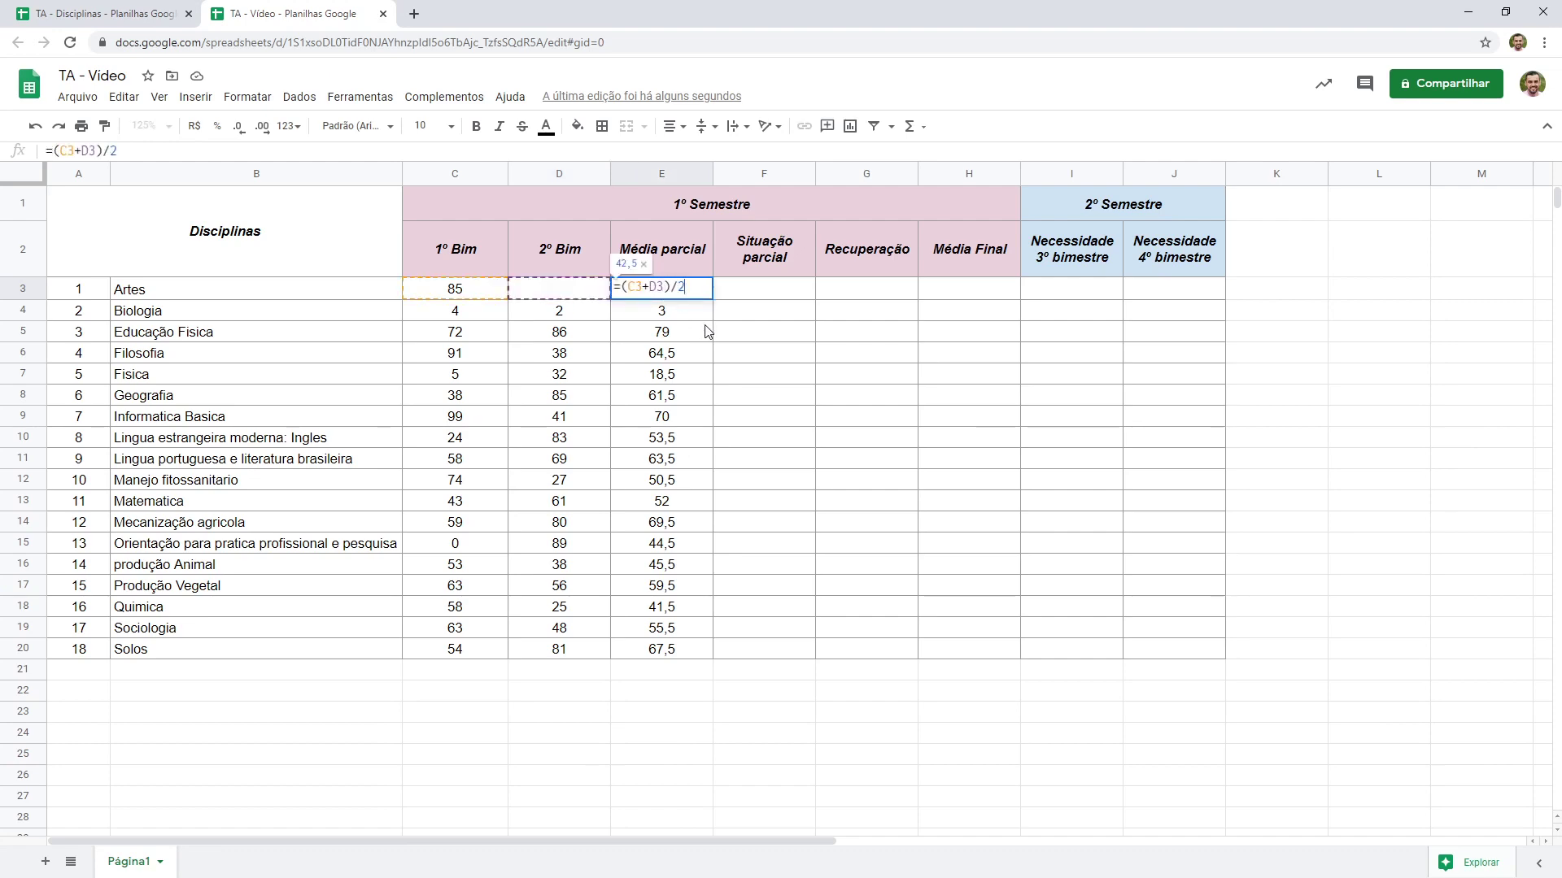
pyautogui.press('Return')
pyautogui.doubleClick(641, 291)
pyautogui.press('Escape')
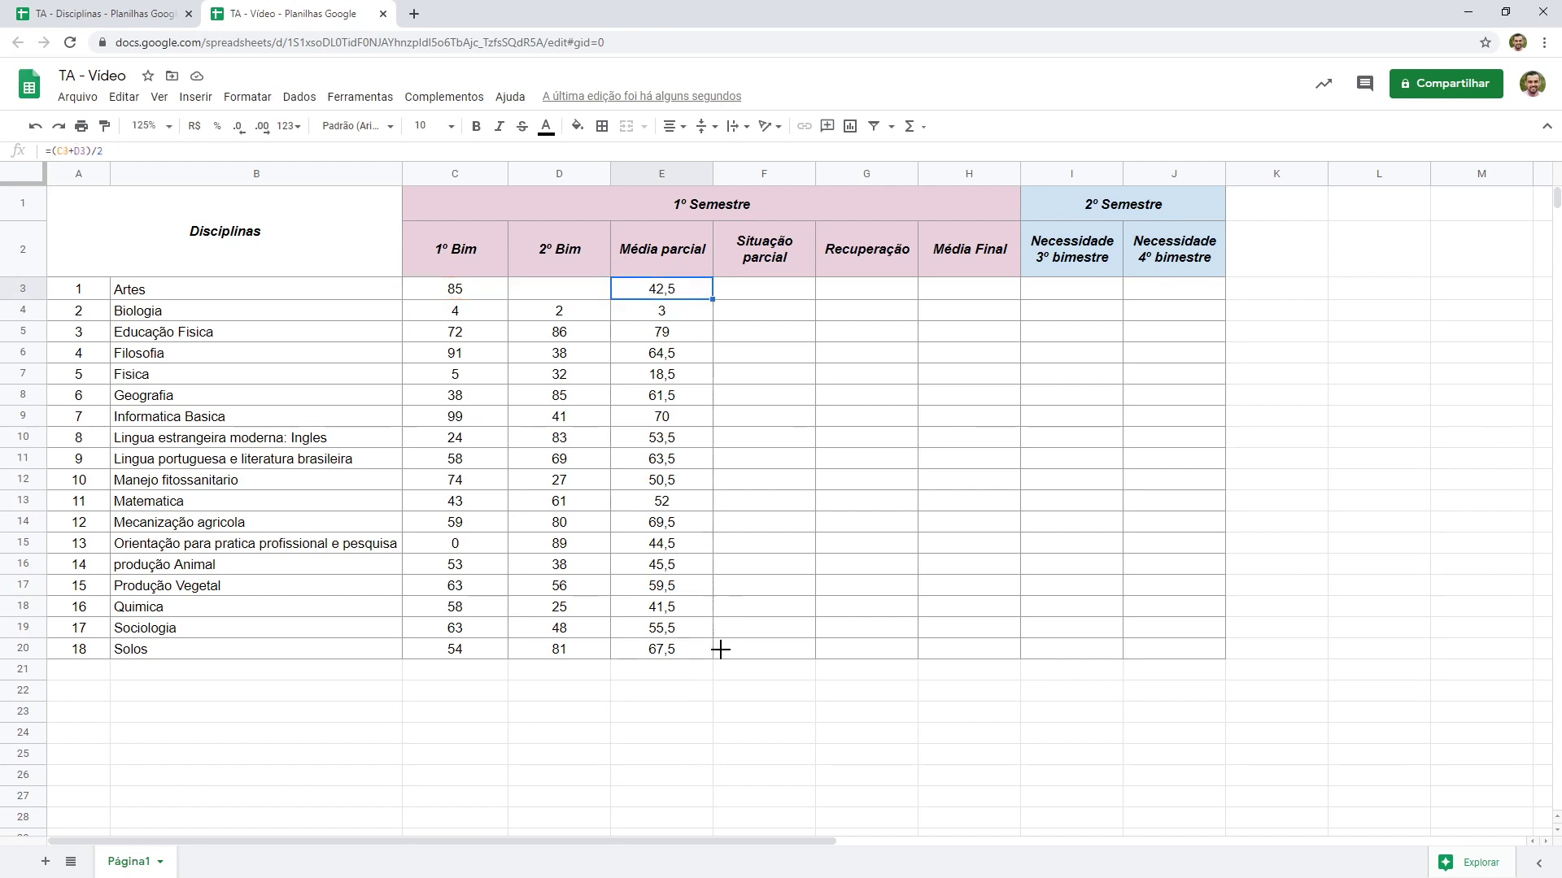
# Step: Fill the =(C3+D3)/2 formula from E3 down to E20 again and check the formulas in the Solos and Artes rows
pyautogui.moveTo(721, 649); pyautogui.dragTo(719, 652)
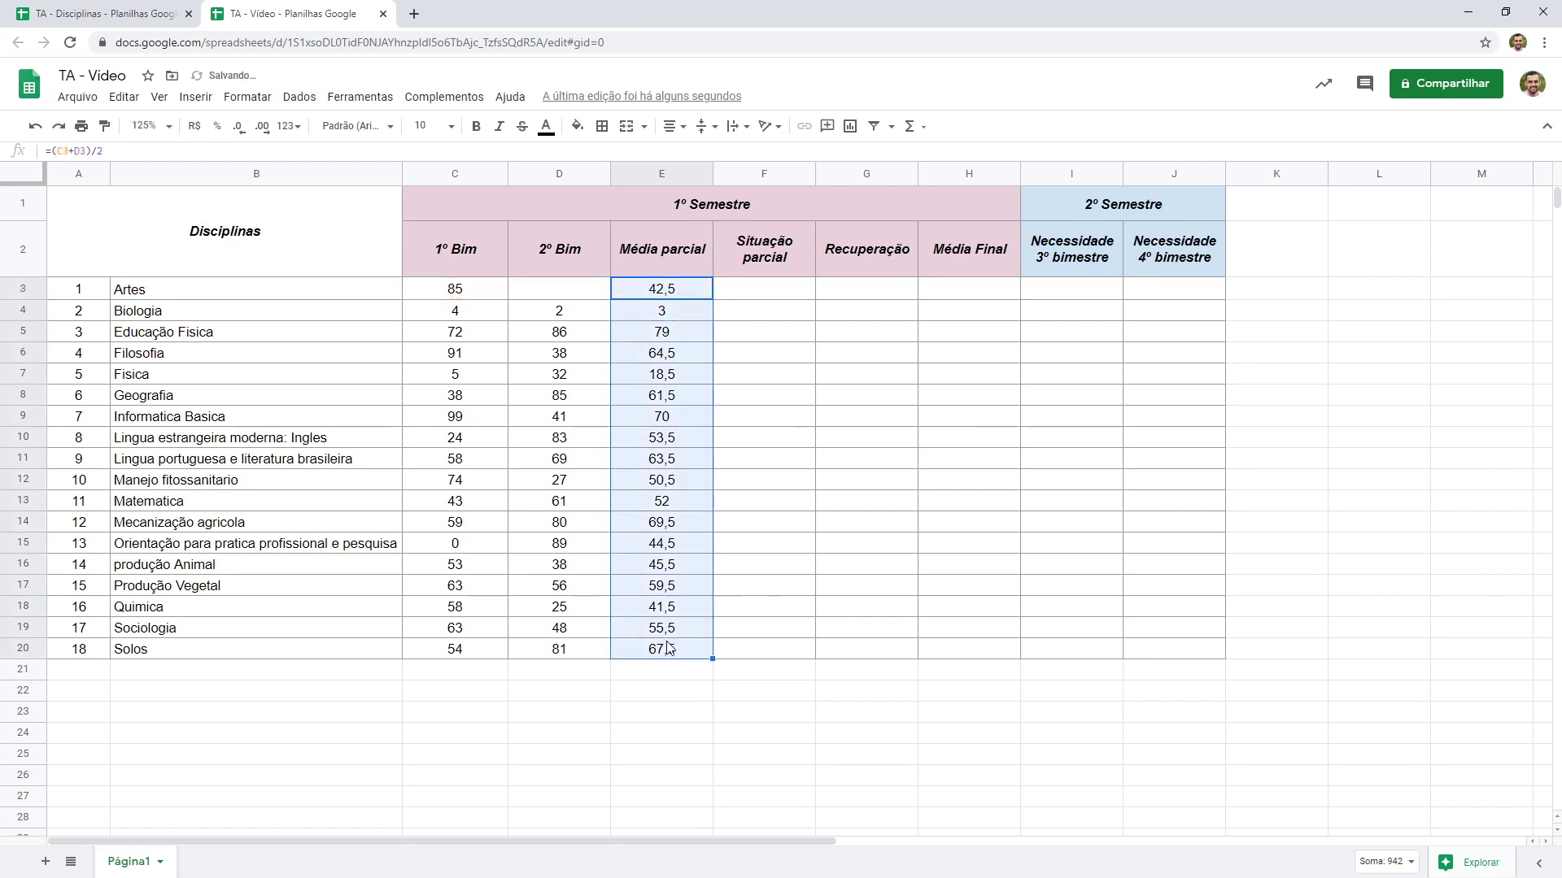
pyautogui.click(669, 652)
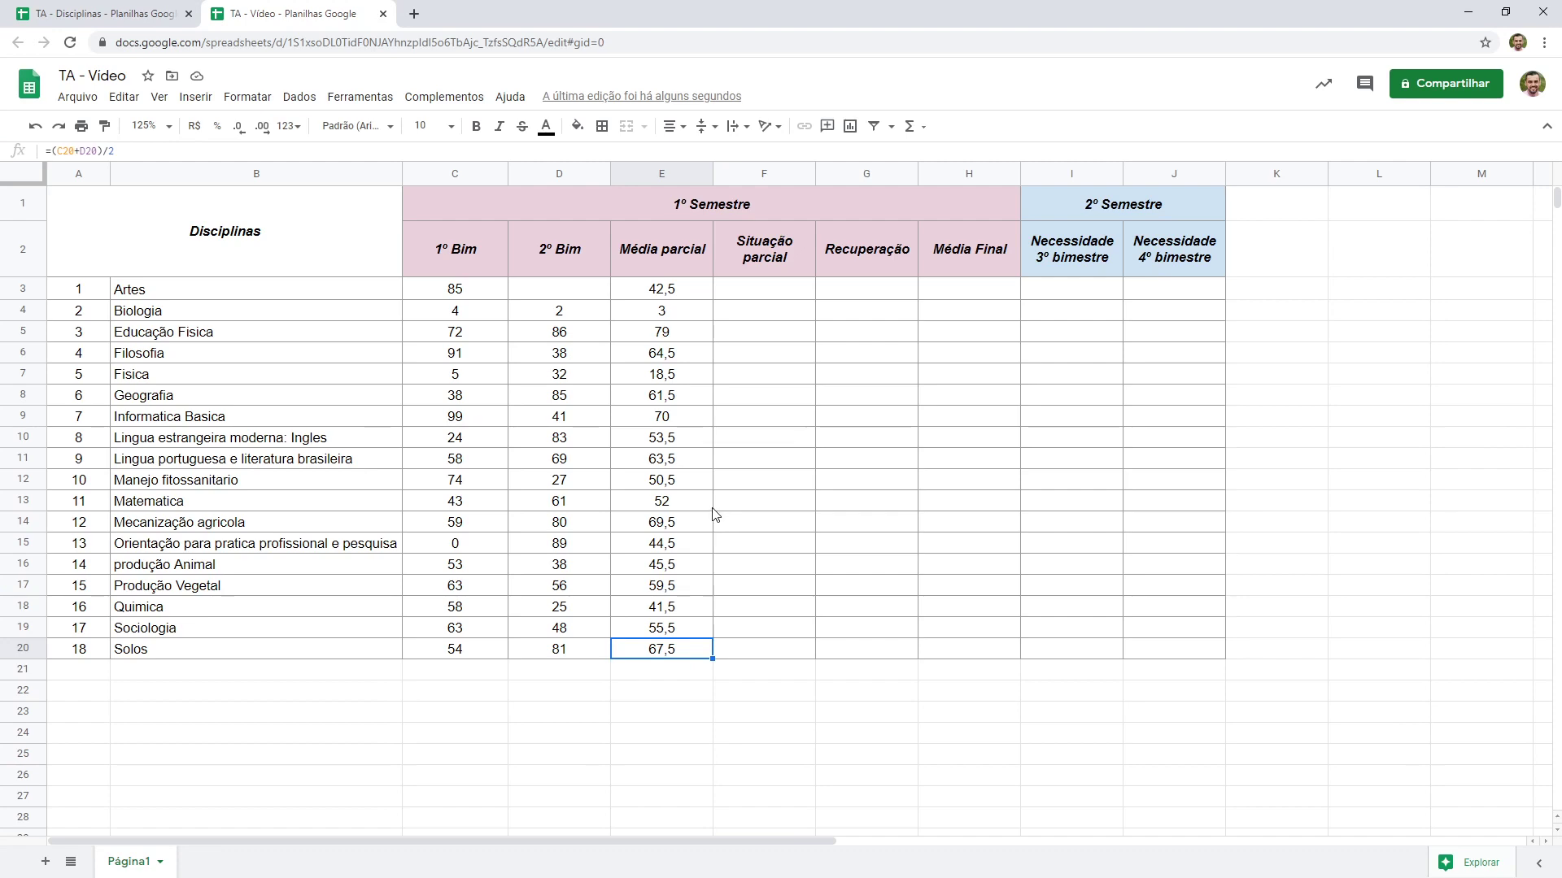
pyautogui.click(657, 291)
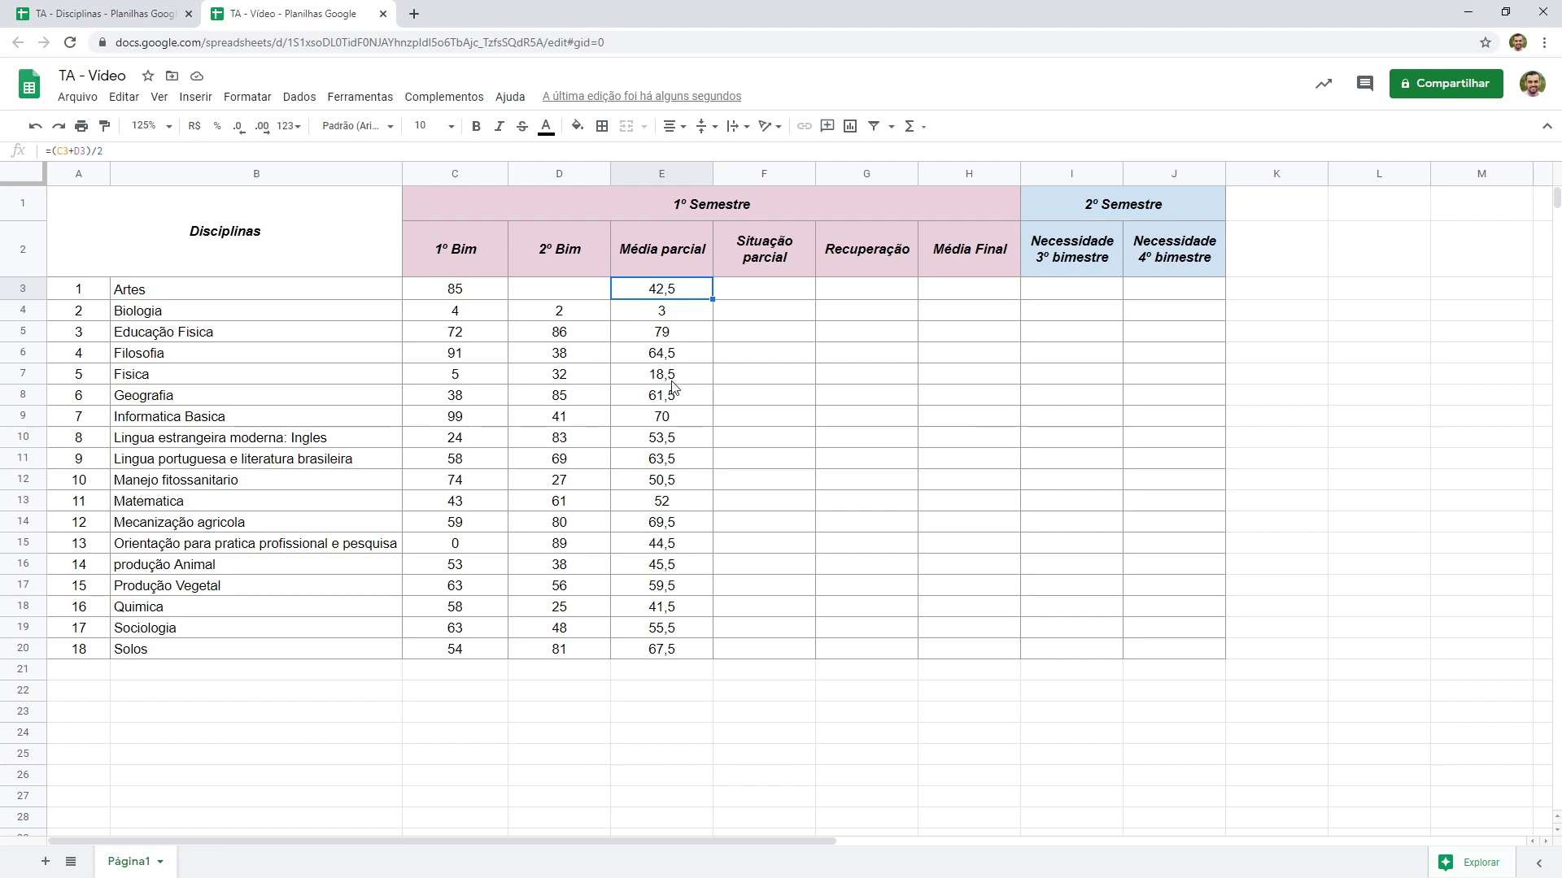
pyautogui.moveTo(657, 295); pyautogui.dragTo(656, 658)
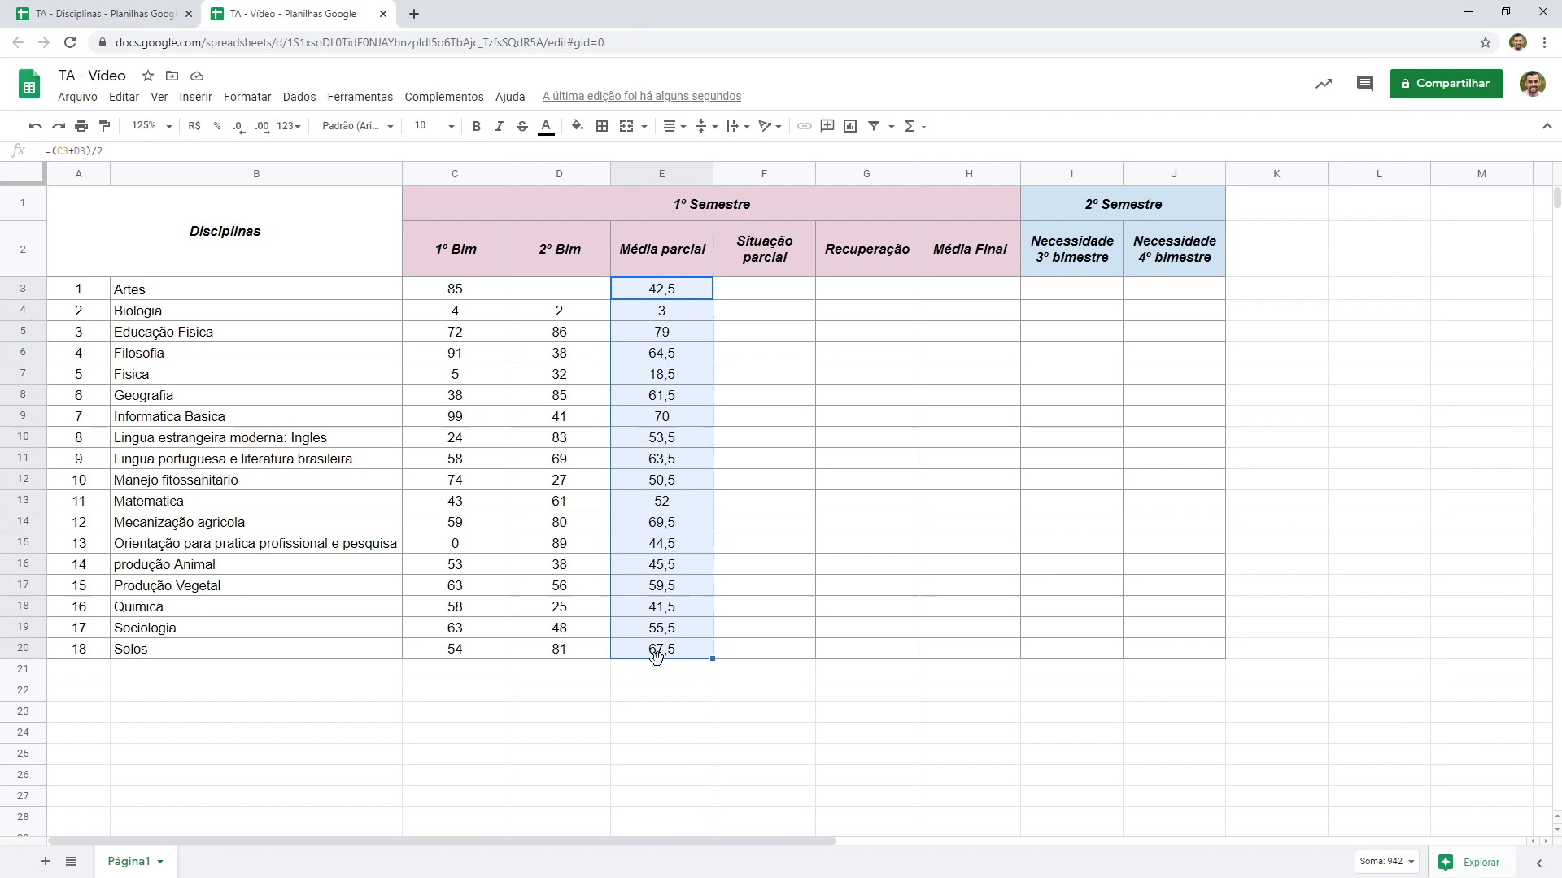
pyautogui.click(653, 297)
# Step: Try rounding the Artes partial average with =ARRED(E3) in E21, and clear that cell
pyautogui.click(656, 675)
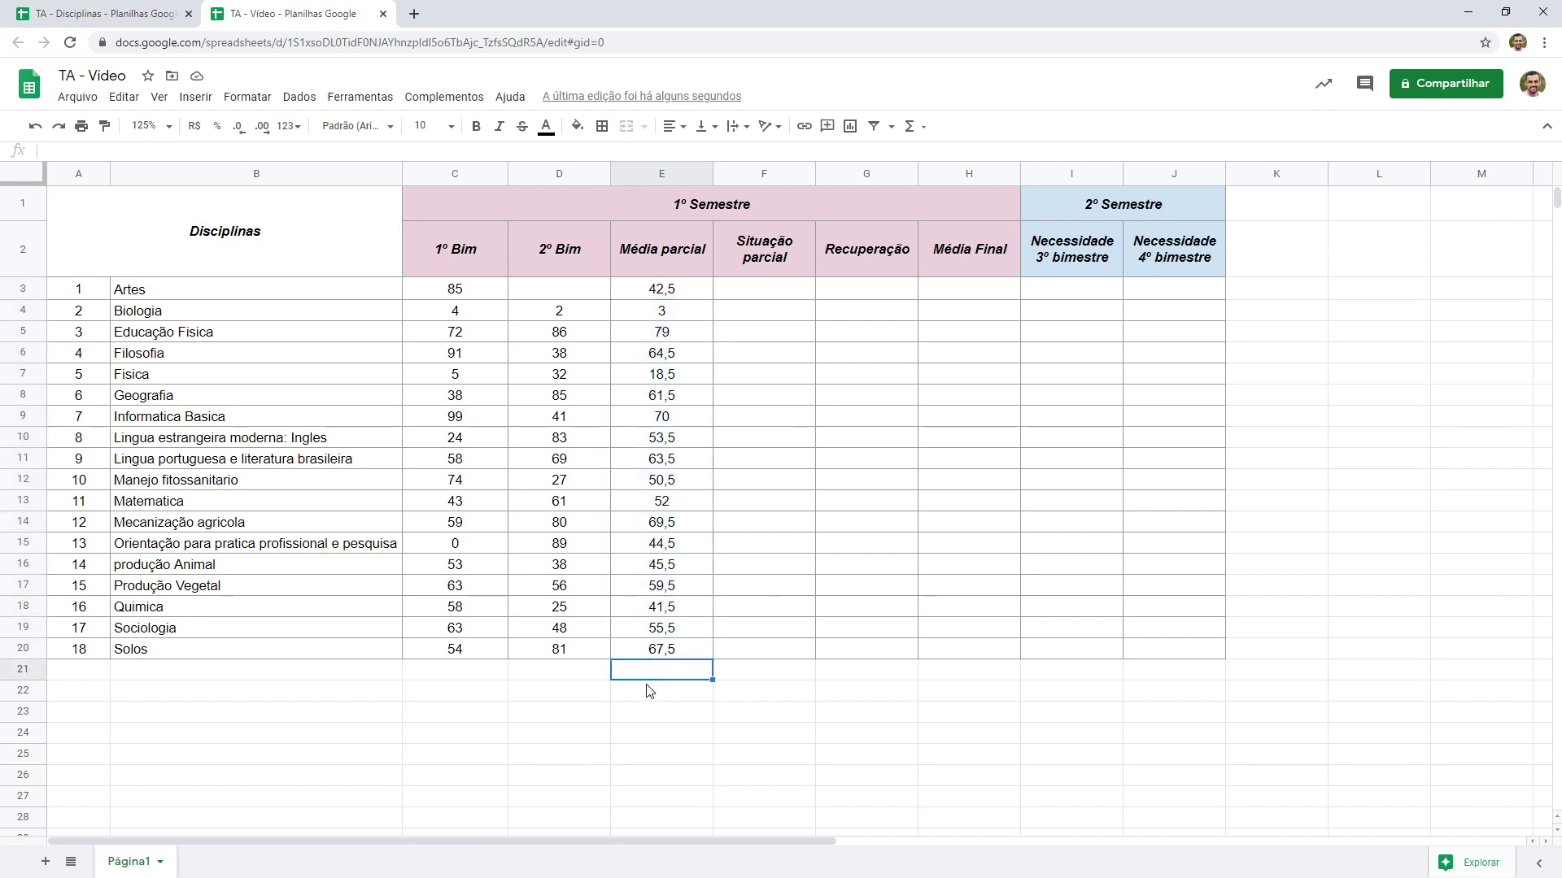
pyautogui.write('=arr')
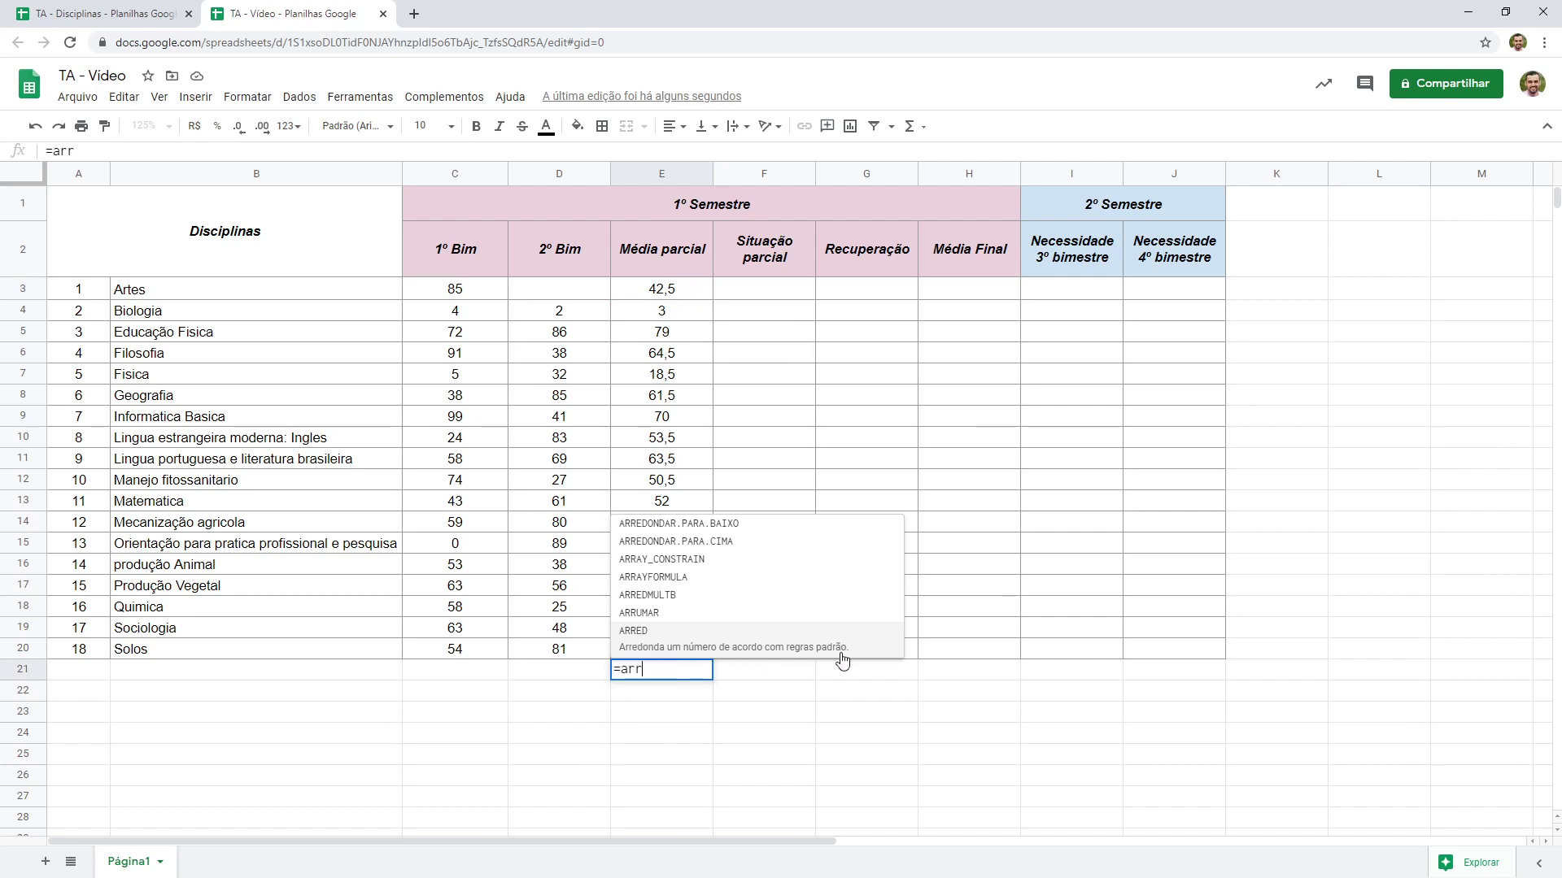
pyautogui.click(810, 649)
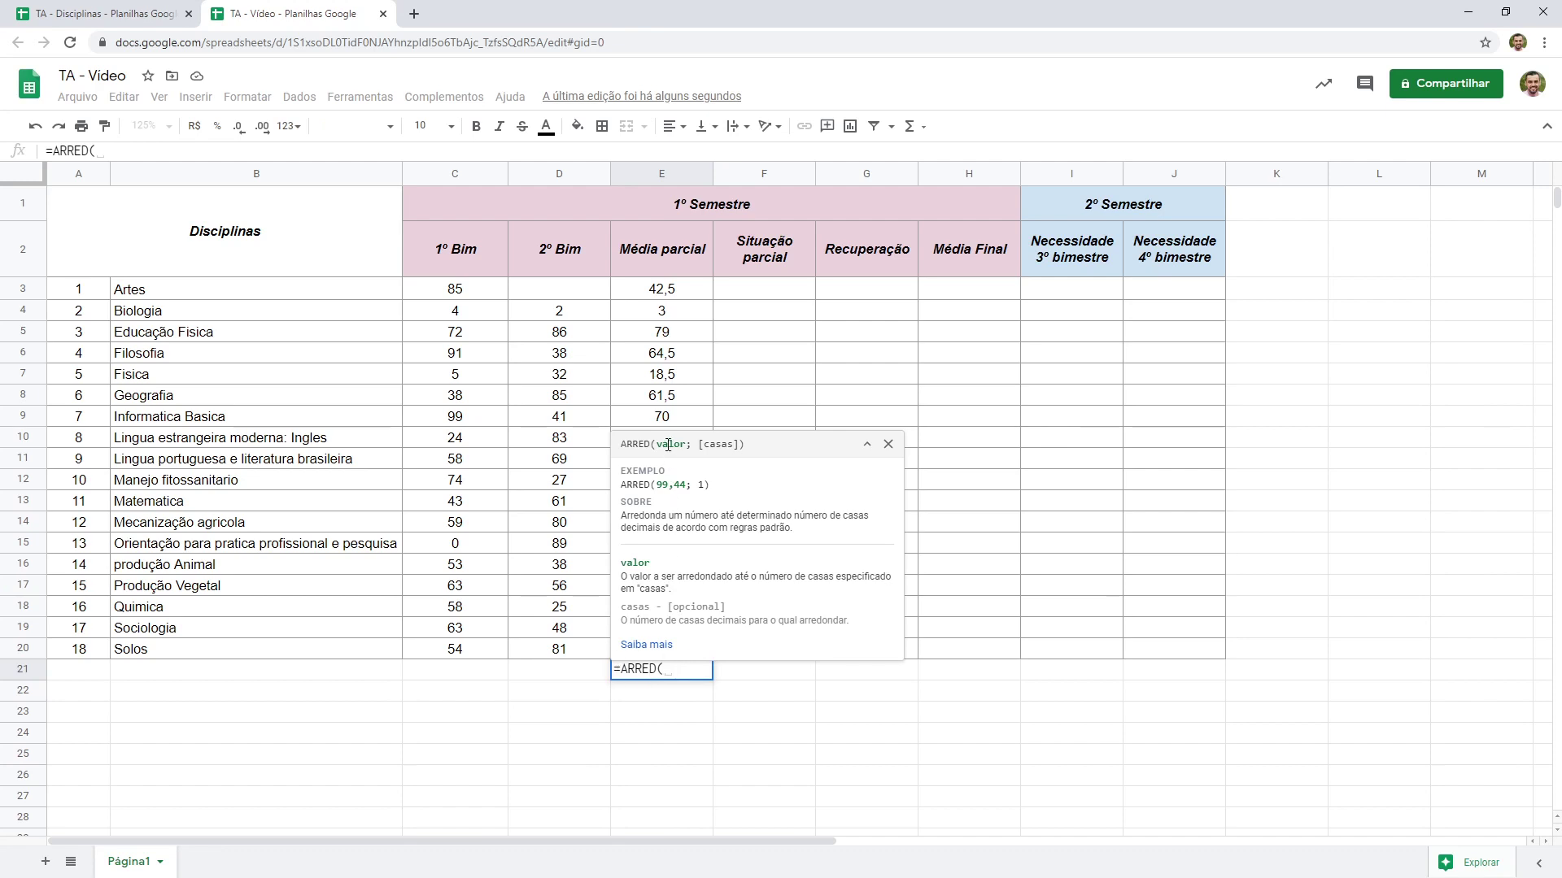
pyautogui.click(652, 291)
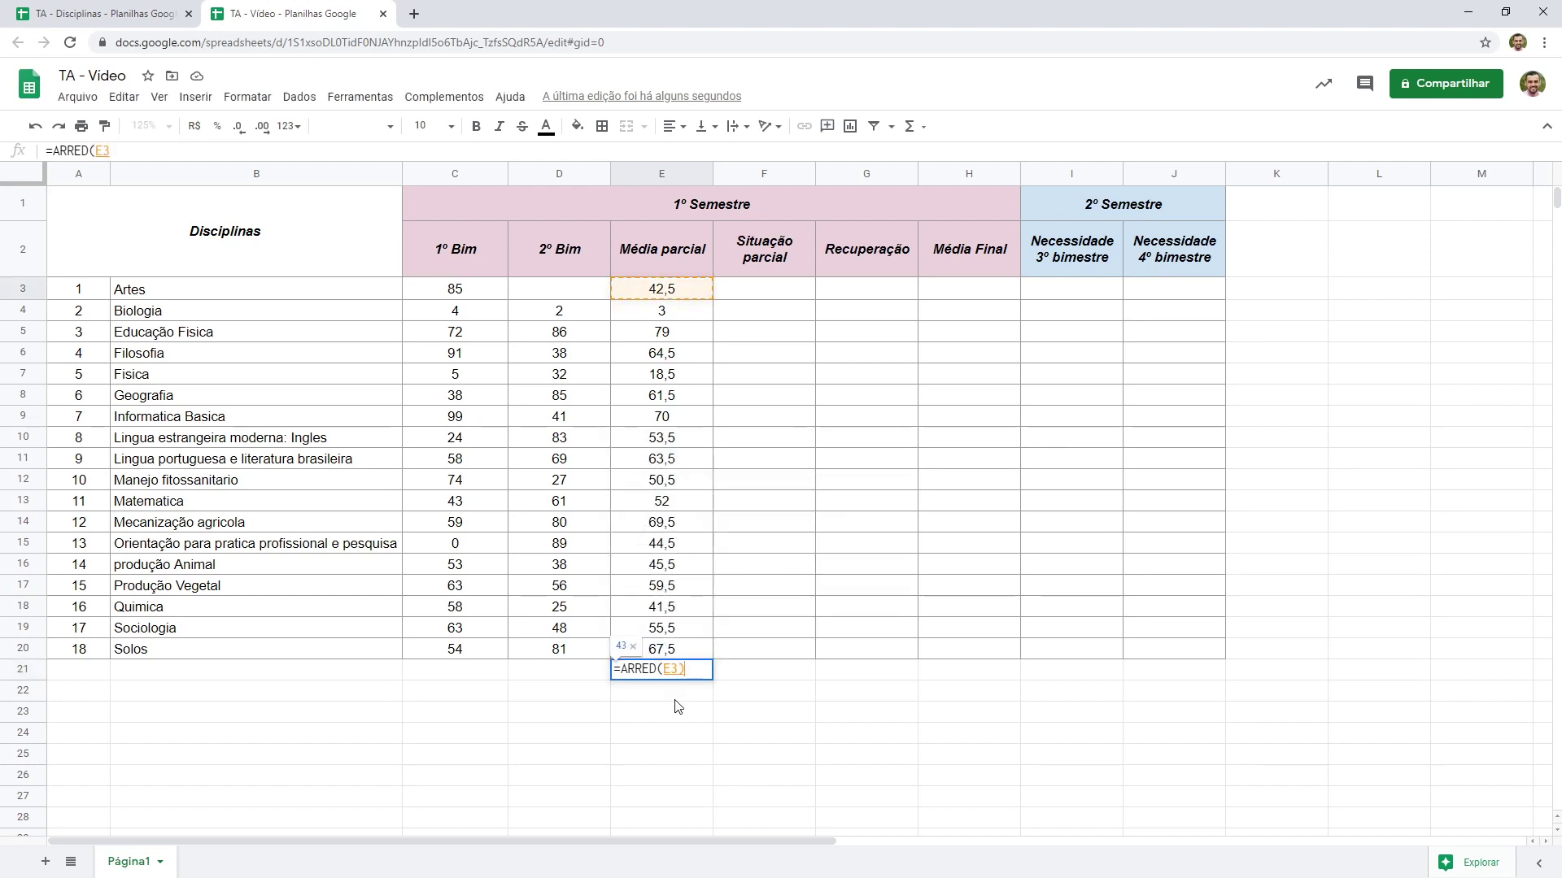
pyautogui.write(')')
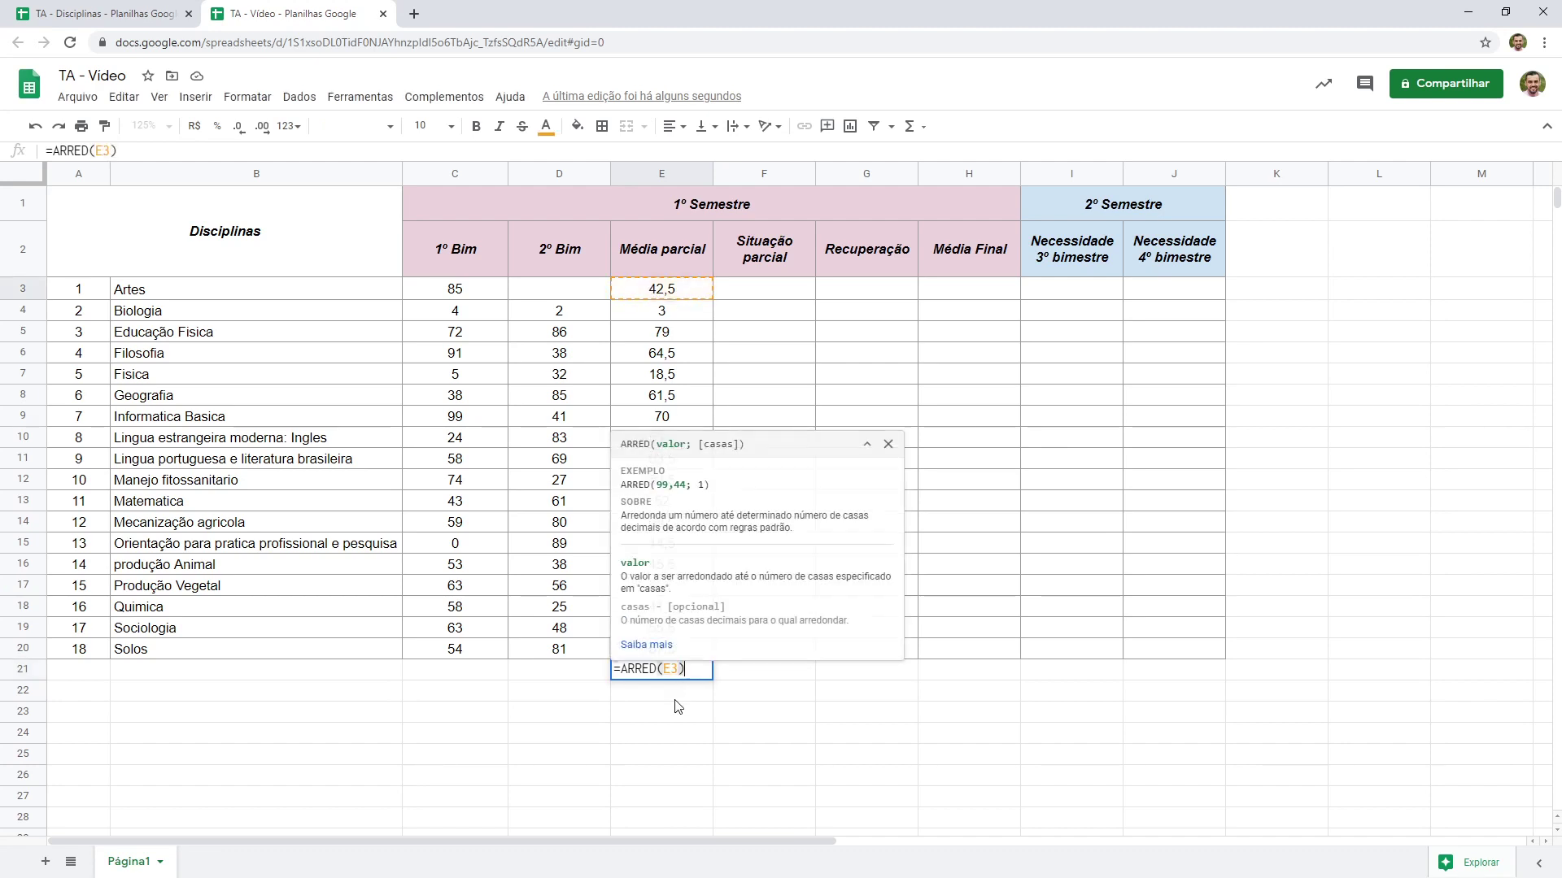
pyautogui.press('Return')
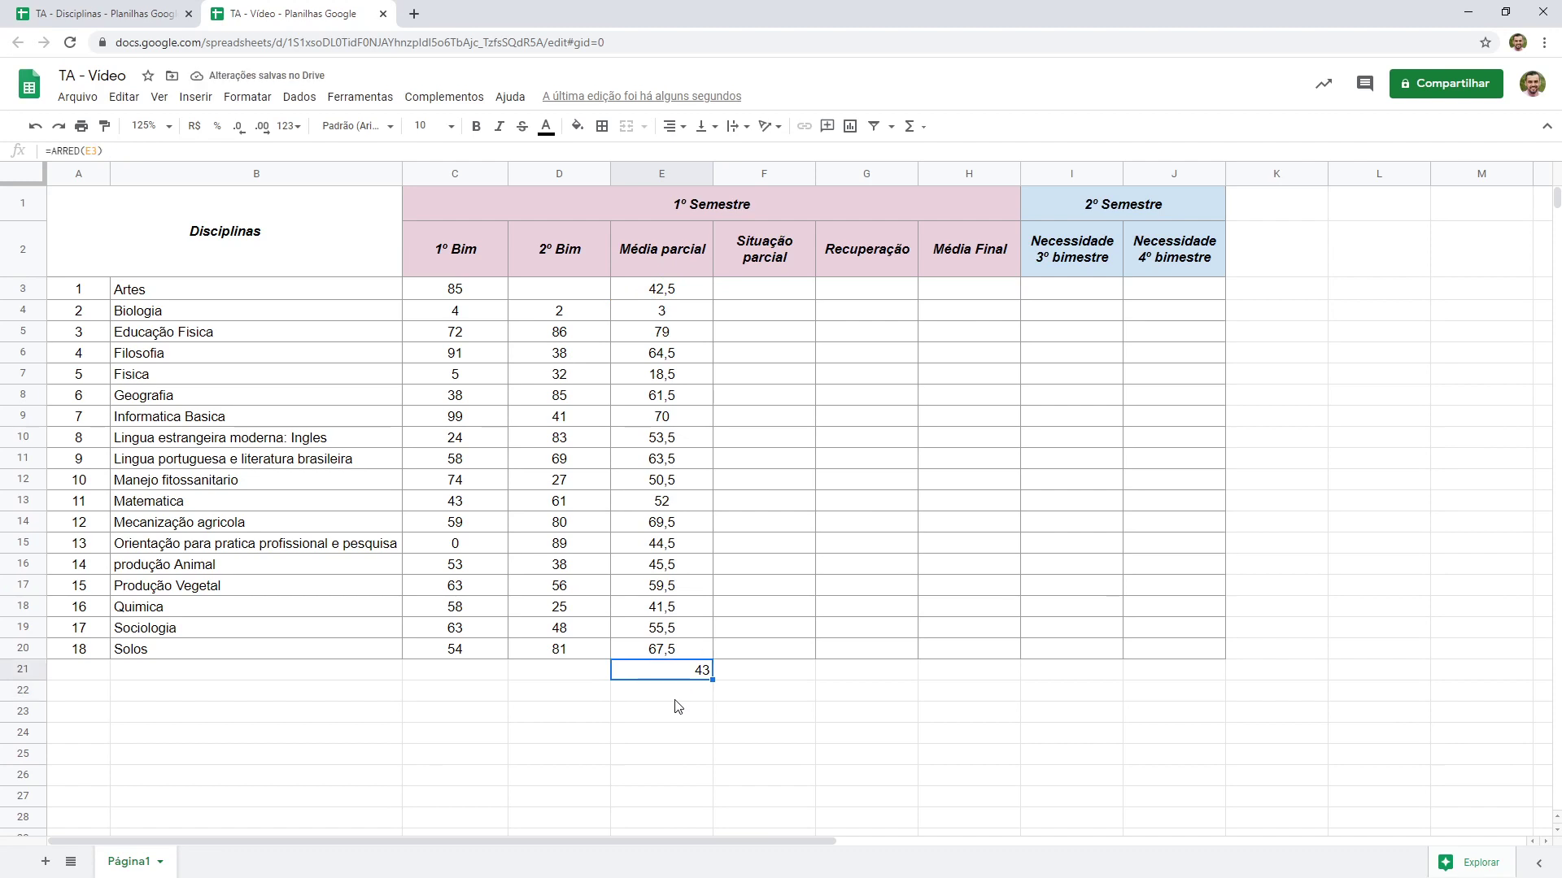
pyautogui.press('Delete')
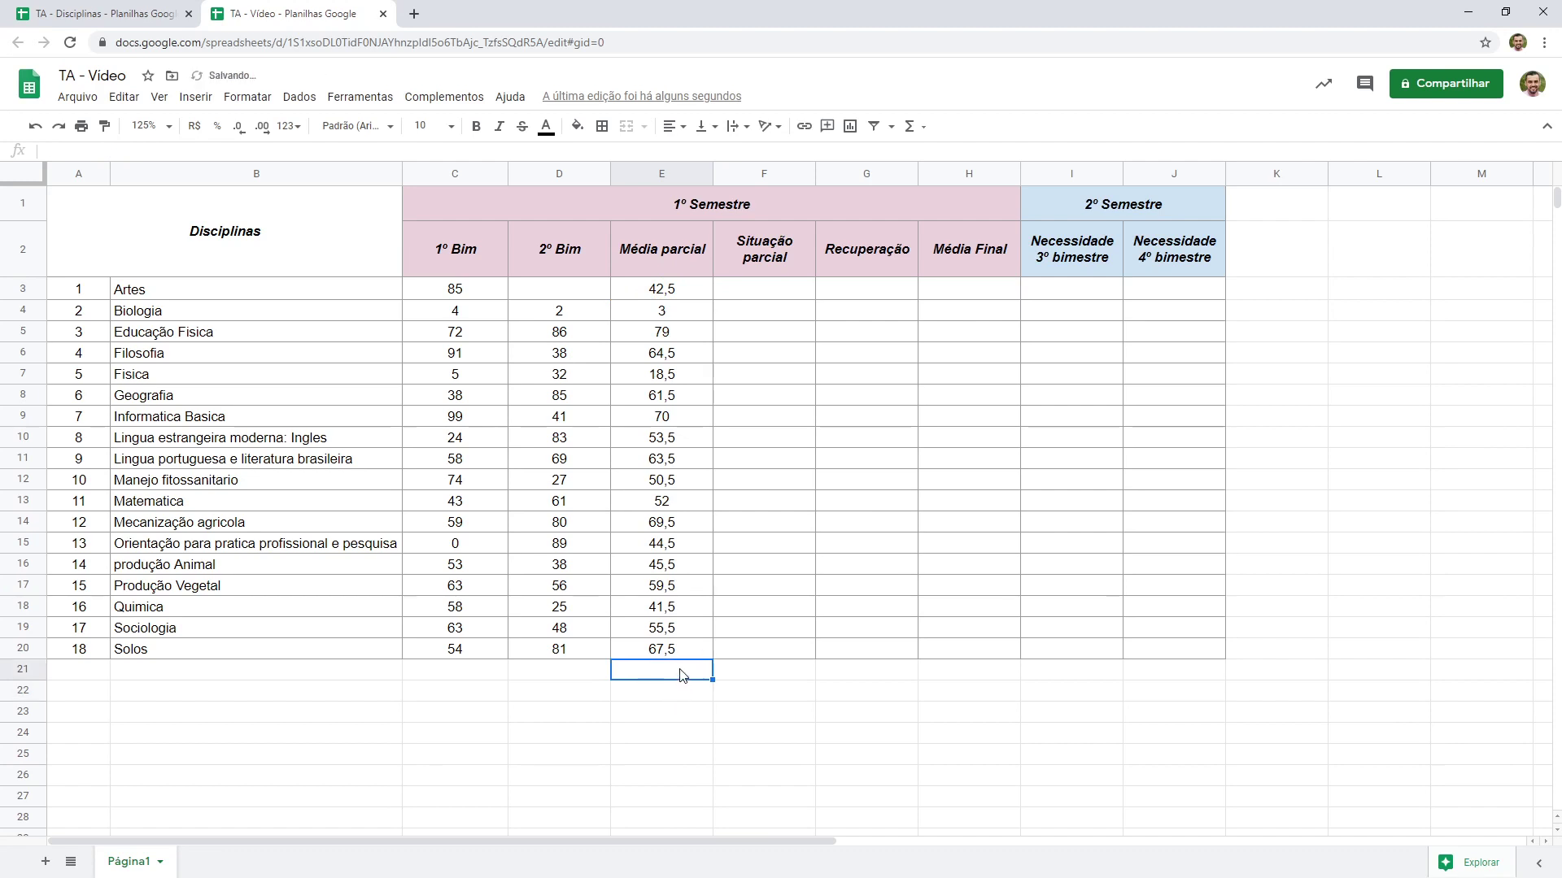
# Step: Draft the formula =ARRED(E3; 1) in E21 to round the Artes partial average to one decimal place
pyautogui.doubleClick(681, 668)
pyautogui.write('=ar')
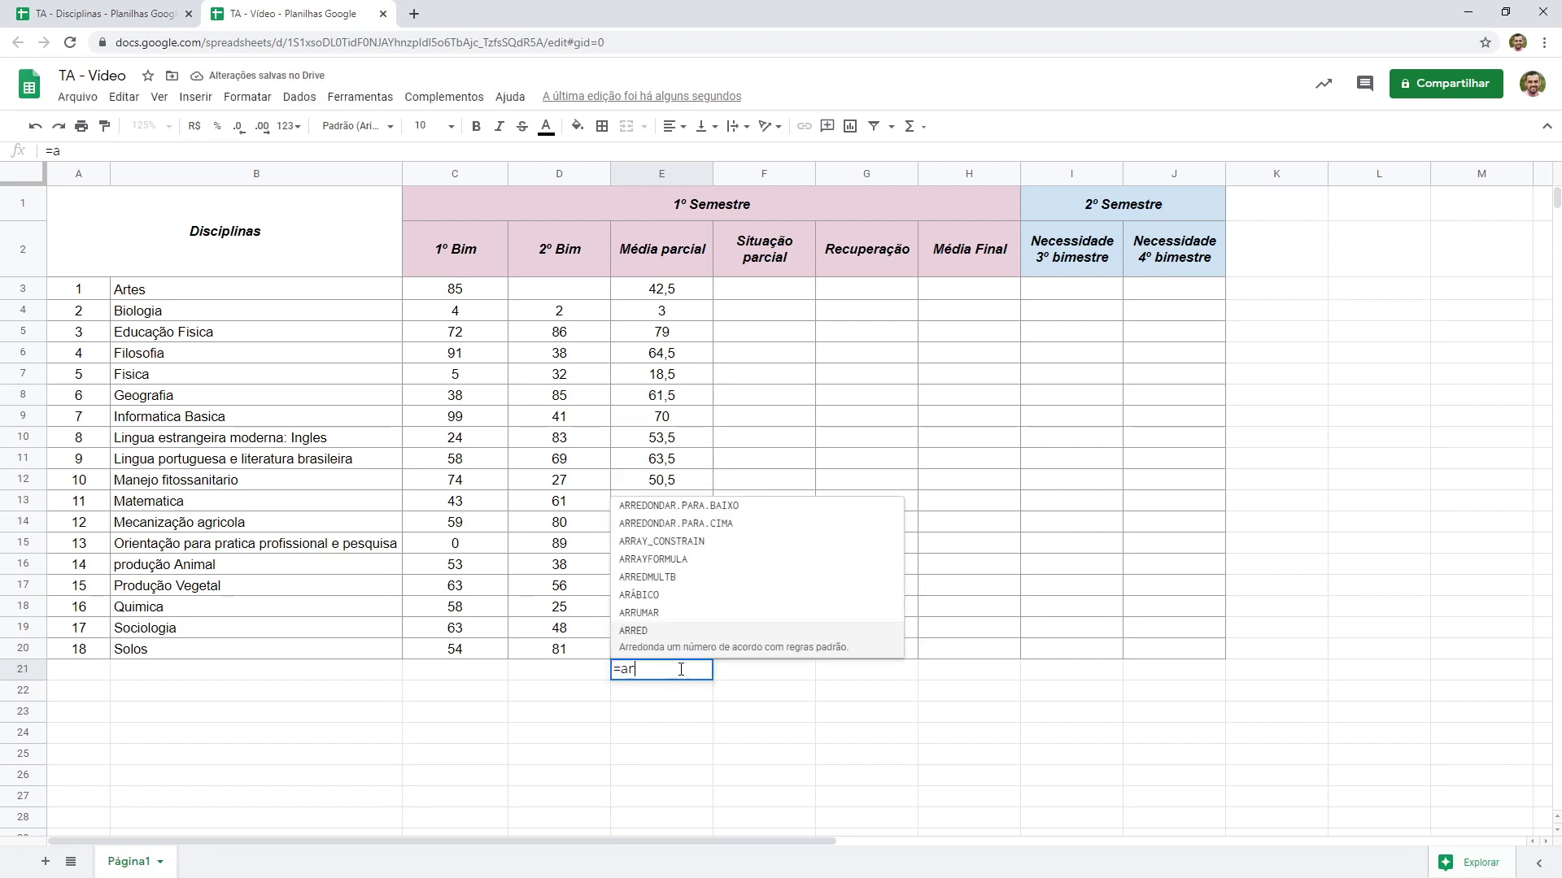
pyautogui.press('Tab')
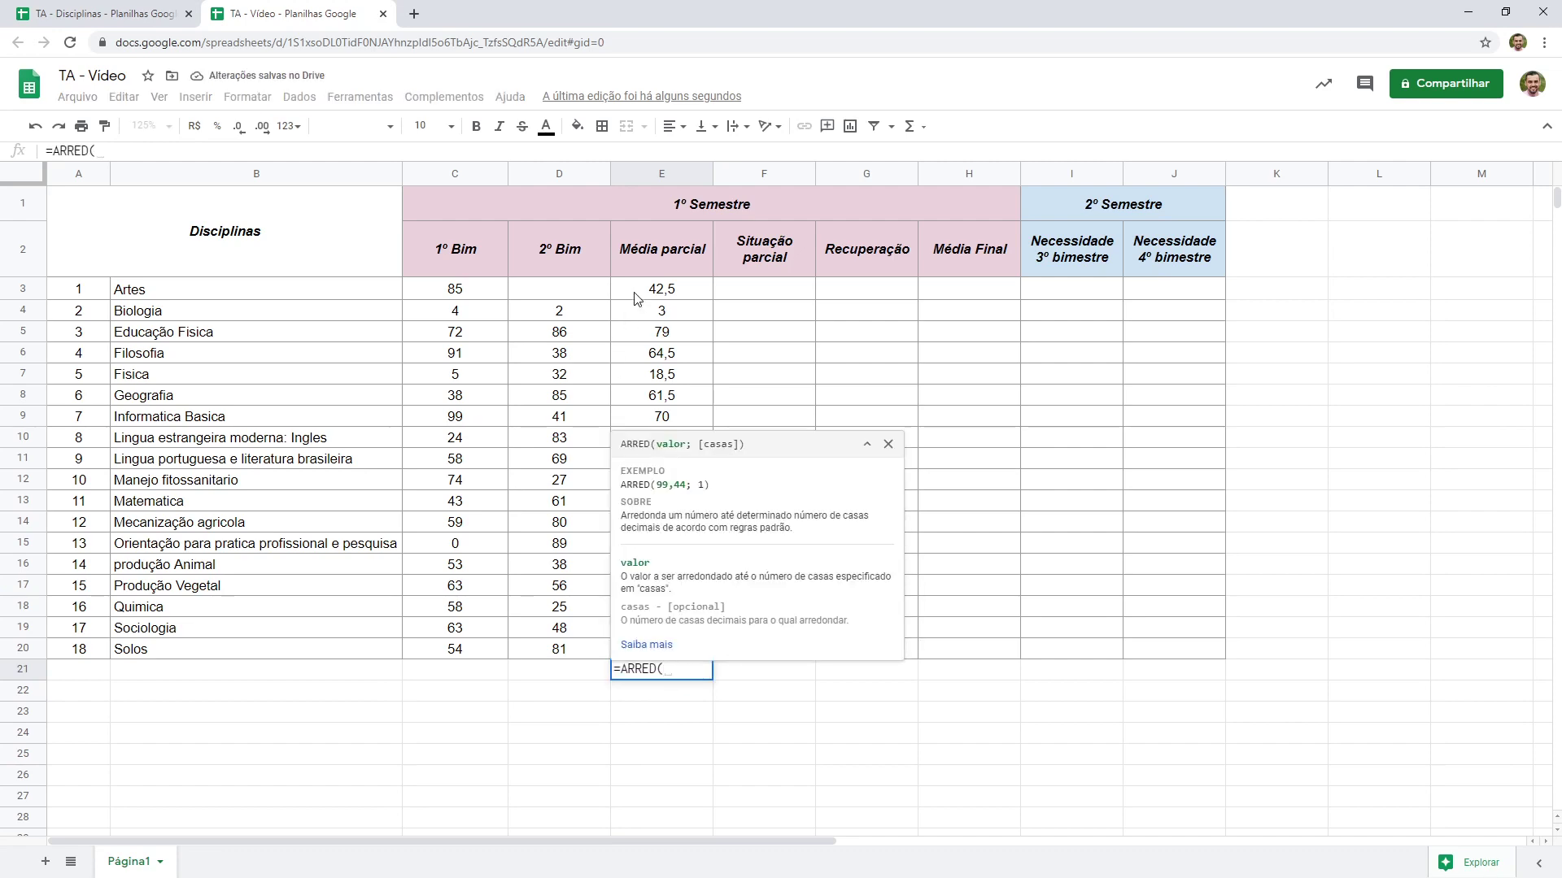
pyautogui.click(636, 293)
pyautogui.write(';')
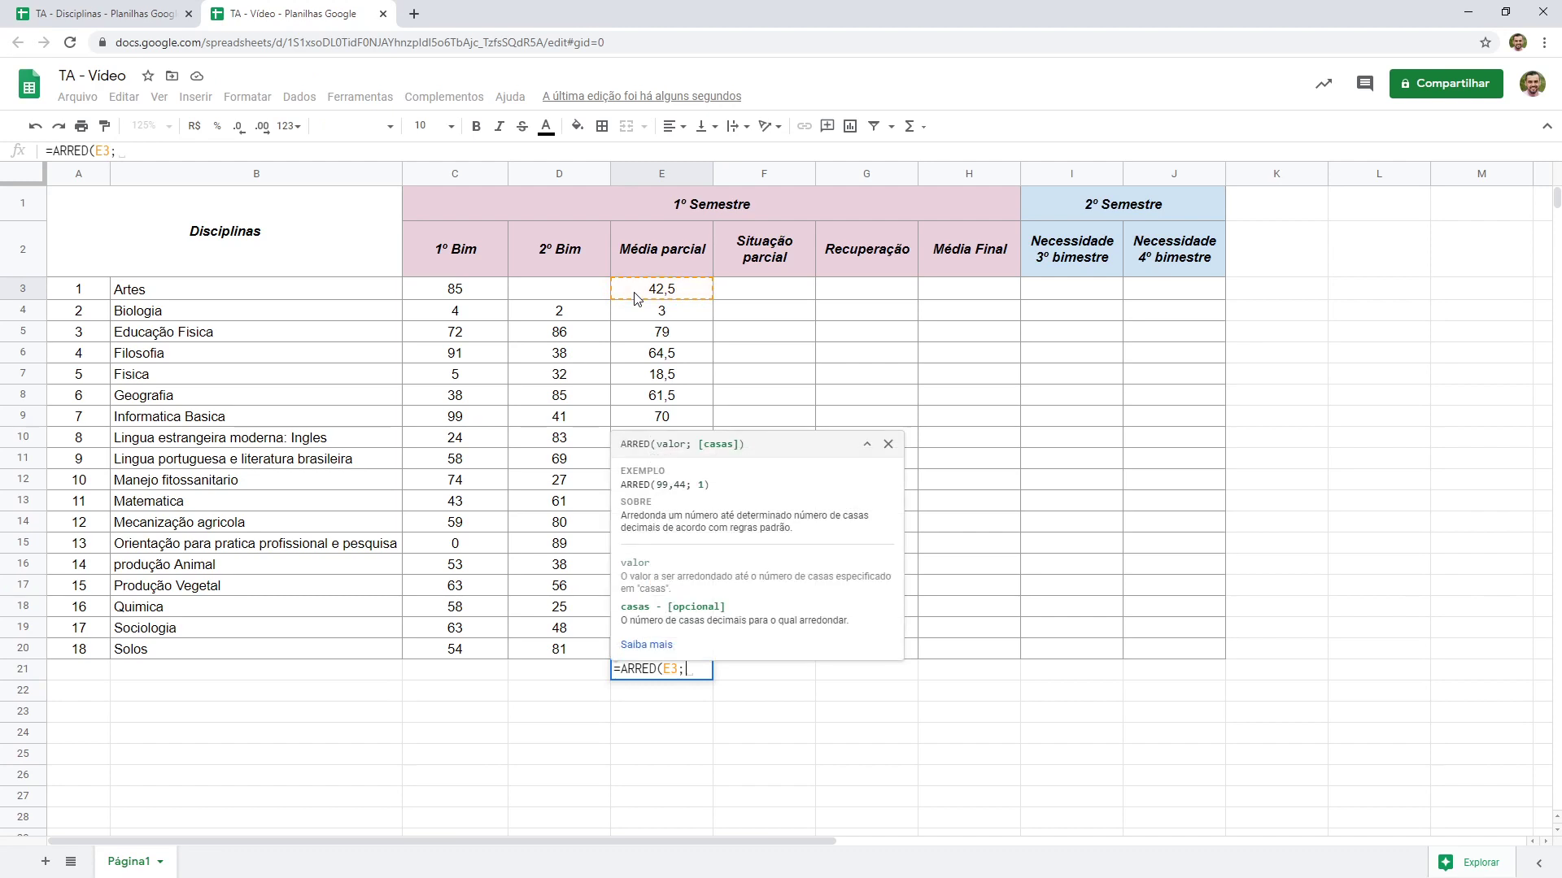
pyautogui.write(' 1)')
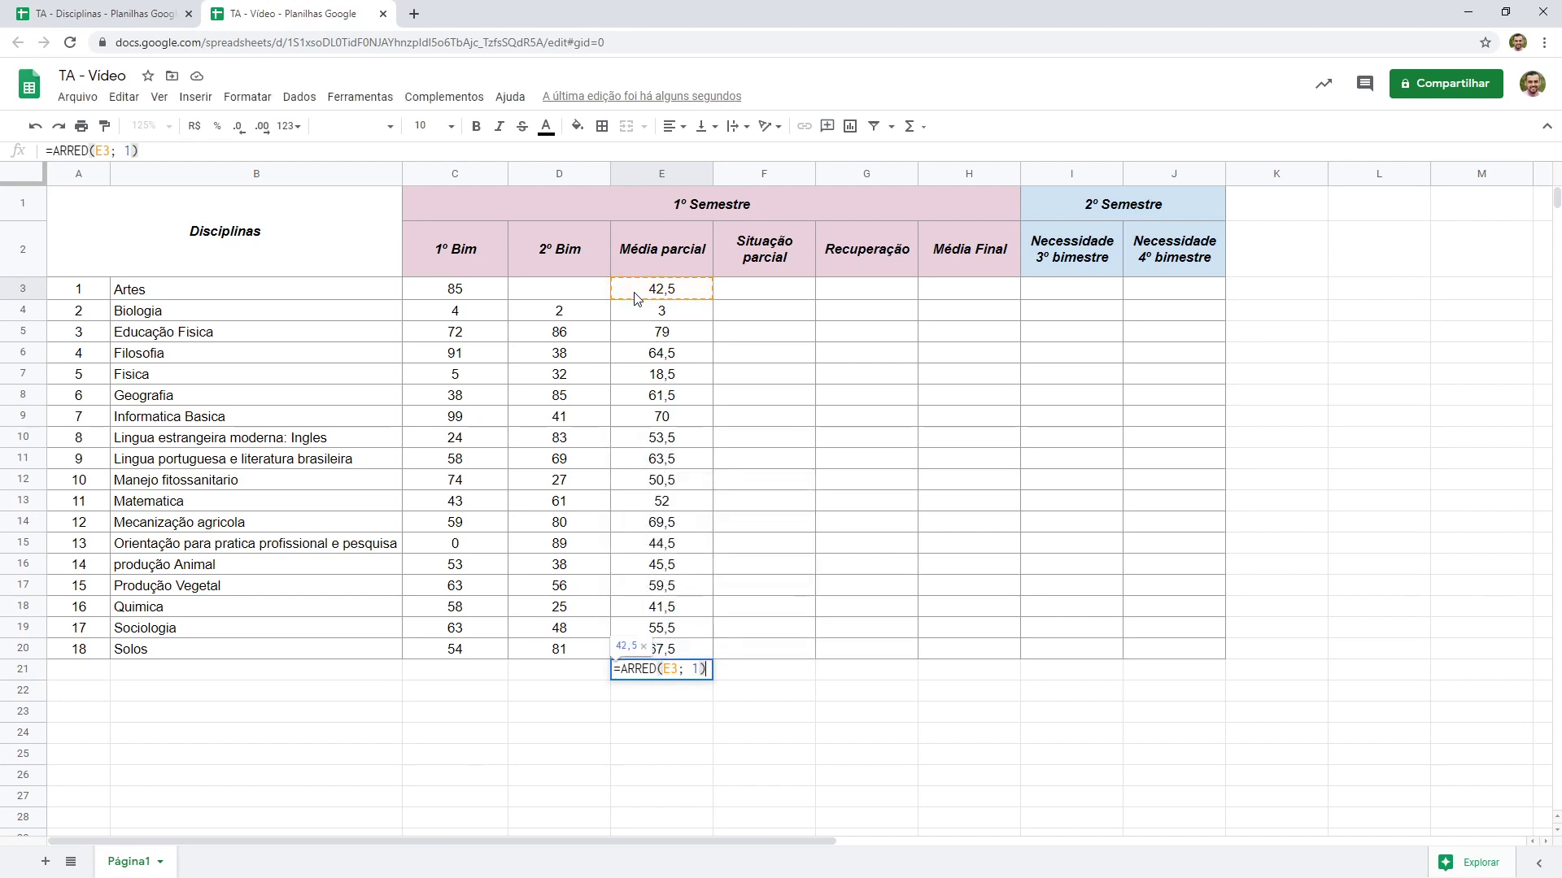
# Step: Remove the decimal places argument from the ARRED formula in E21 and enter it as =ARRED(E3)
pyautogui.press('Left')
pyautogui.press('BackSpace')
pyautogui.press('BackSpace')
pyautogui.press('BackSpace')
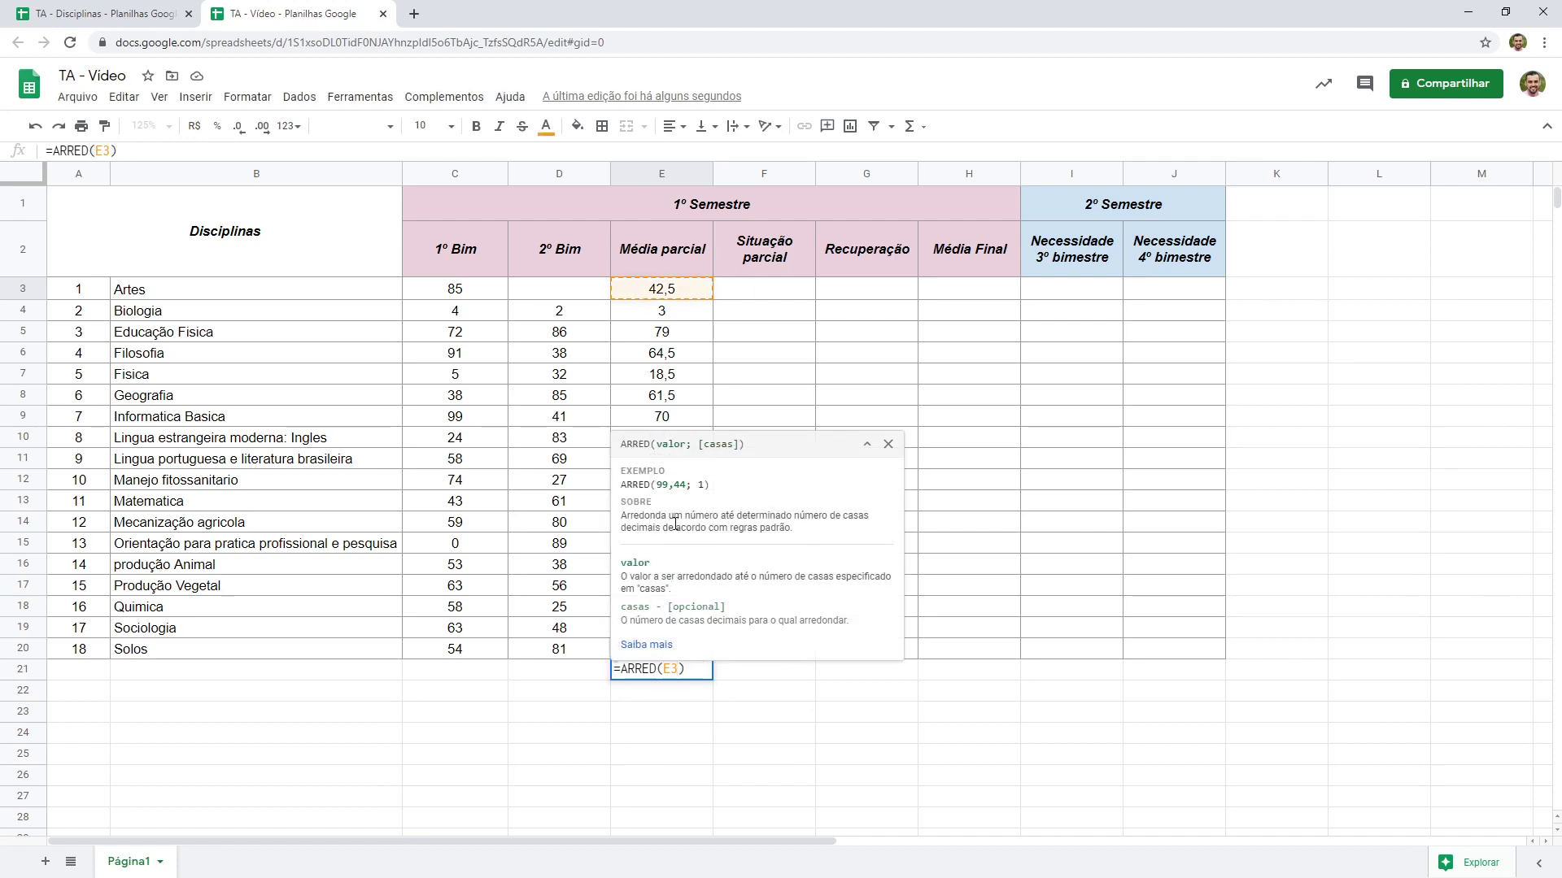
pyautogui.press('Return')
pyautogui.click(675, 671)
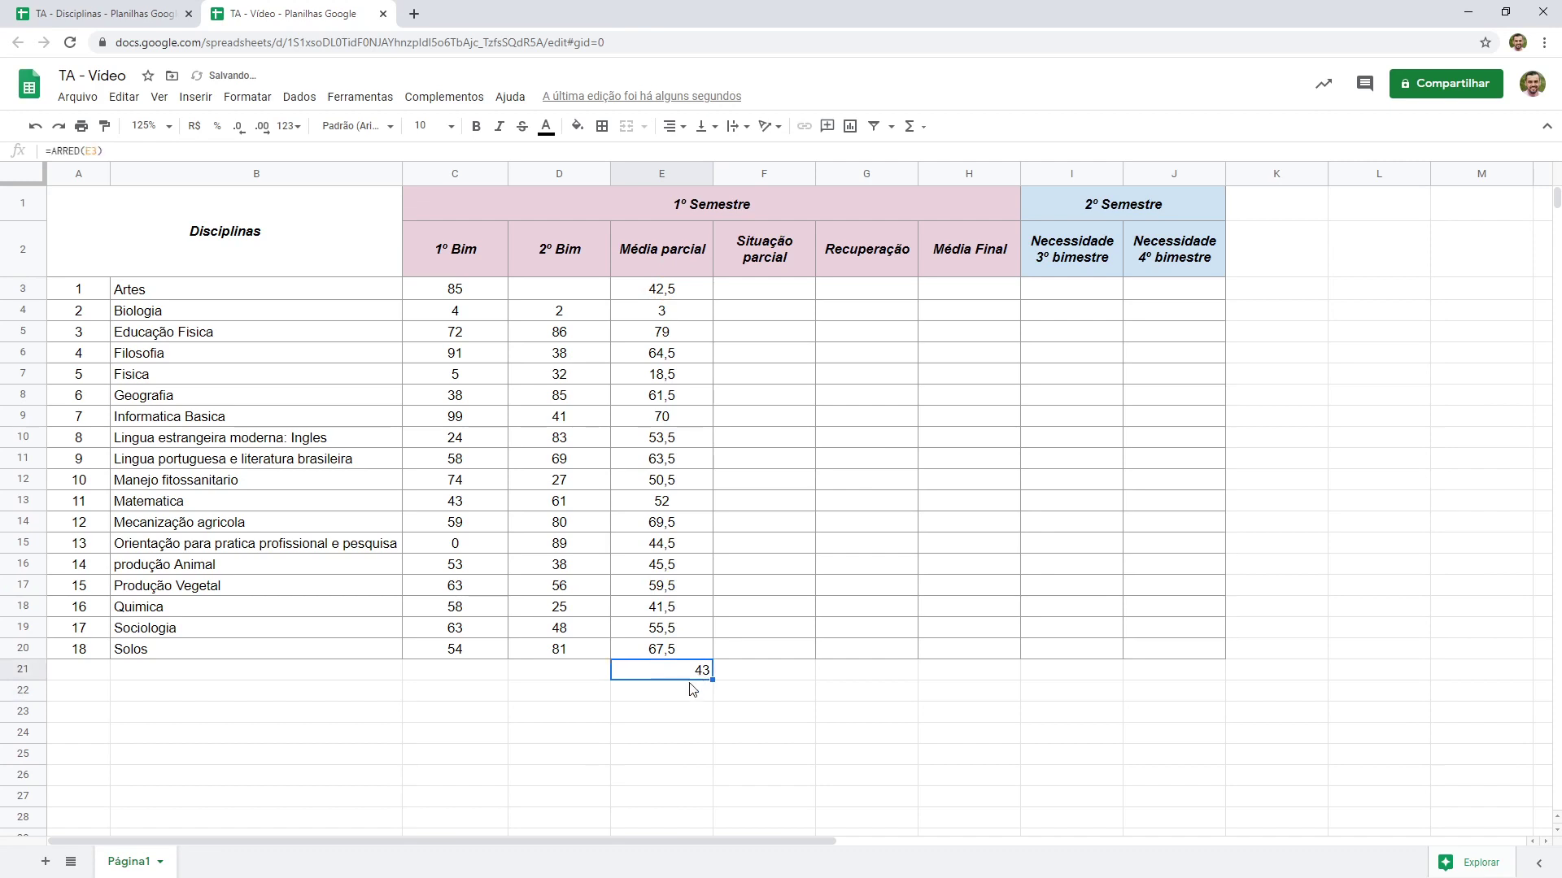
# Step: Clear the trial rounding formula from E21, below the partial averages
pyautogui.doubleClick(674, 674)
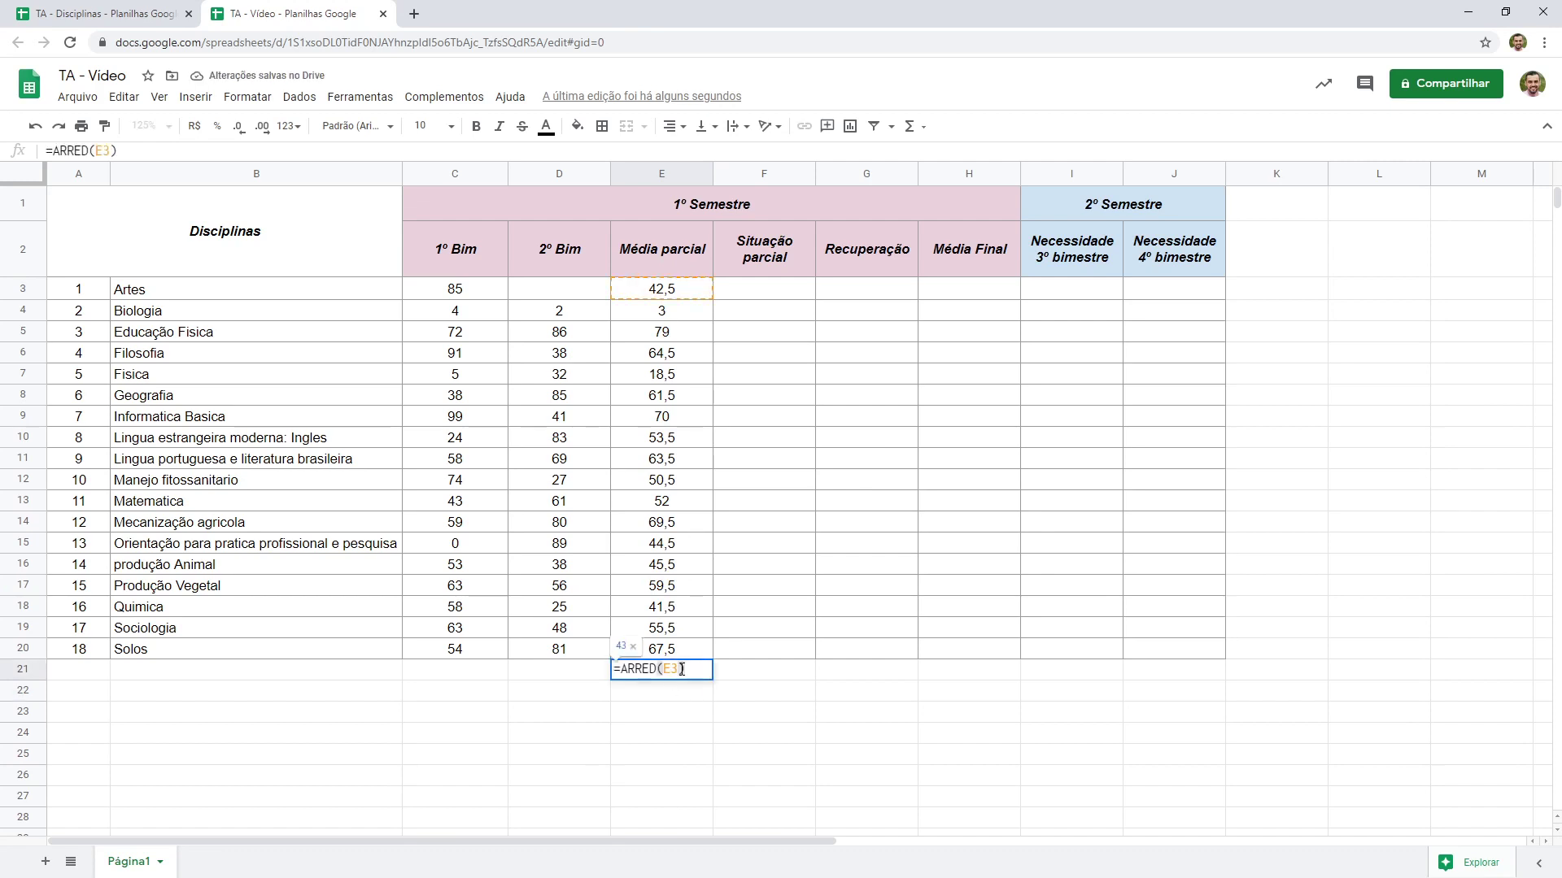
pyautogui.hotkey('ctrl', 'a')
pyautogui.press('BackSpace')
pyautogui.press('Return')
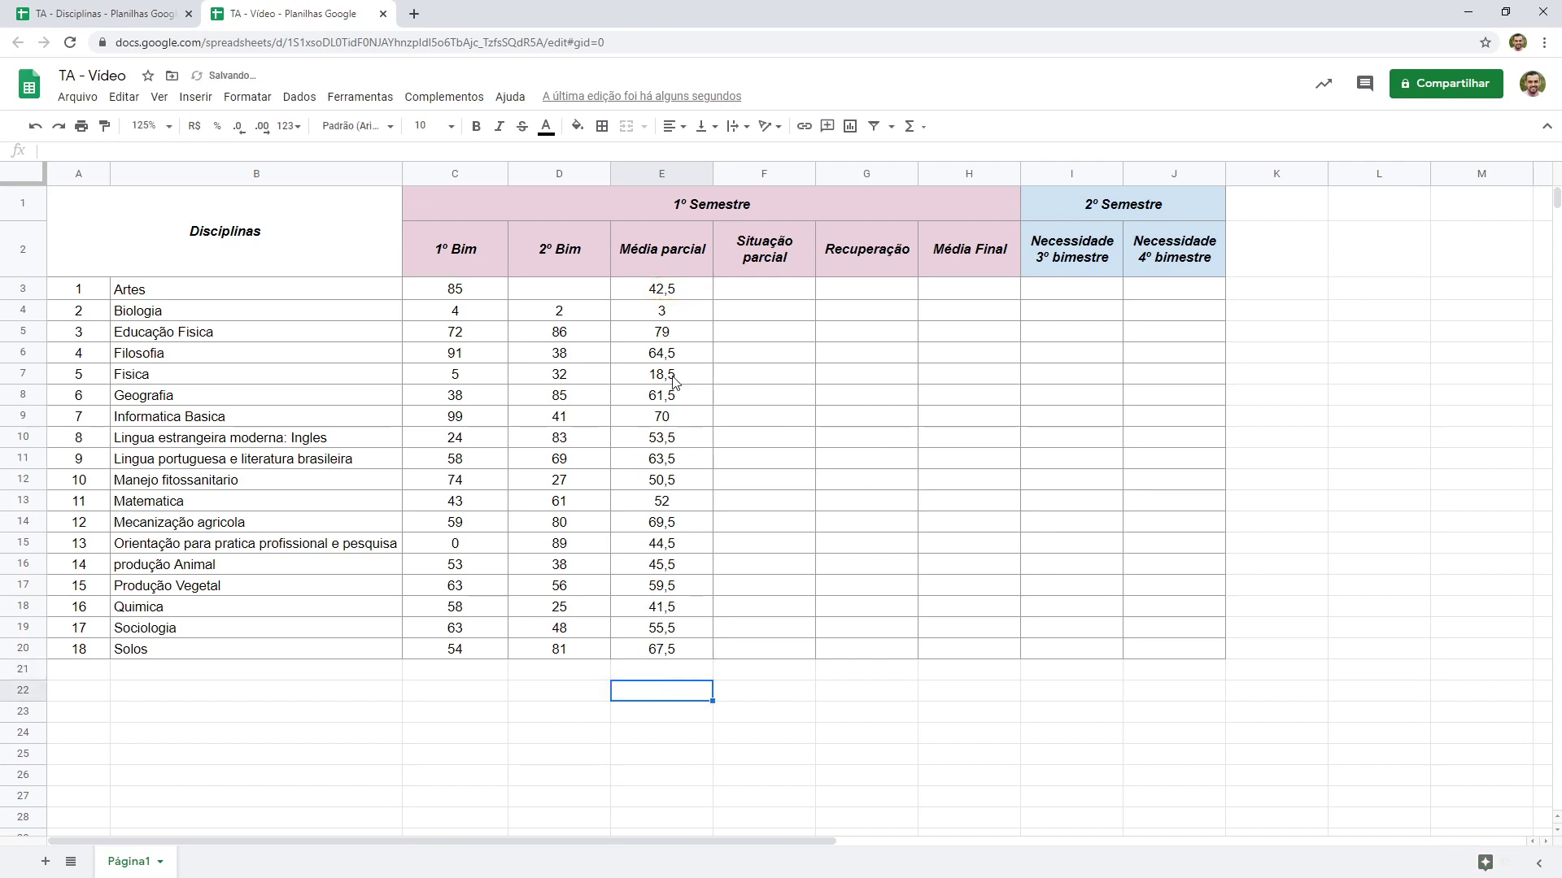
# Step: Replace the Artes partial average formula in E3 with =ARRED((C3+D3)/2)
pyautogui.doubleClick(660, 289)
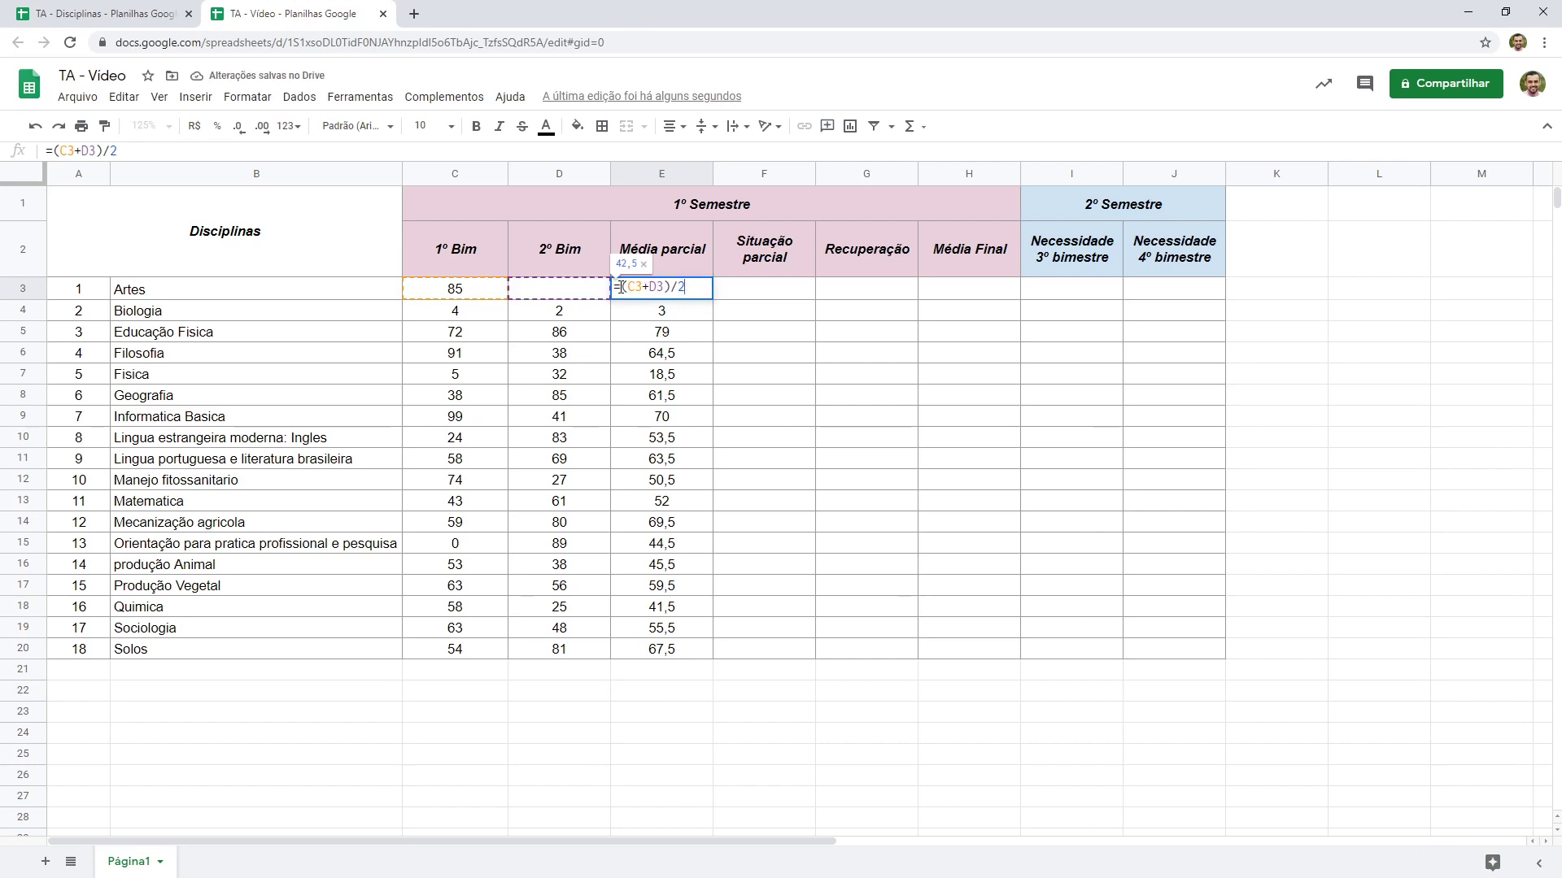
pyautogui.moveTo(621, 287); pyautogui.dragTo(688, 287)
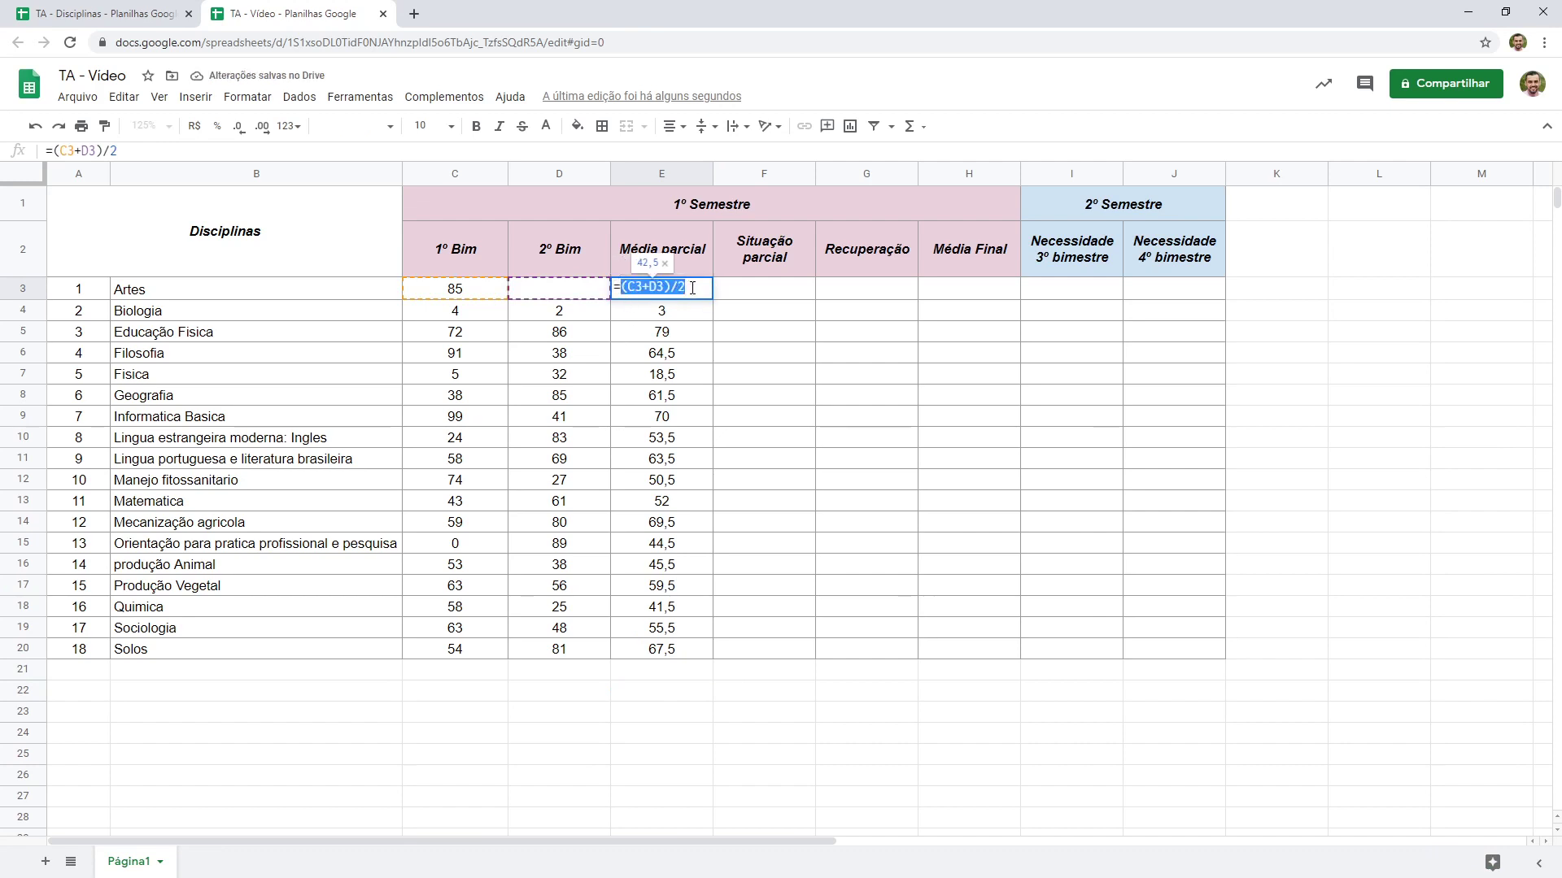
pyautogui.press('BackSpace')
pyautogui.write('arre')
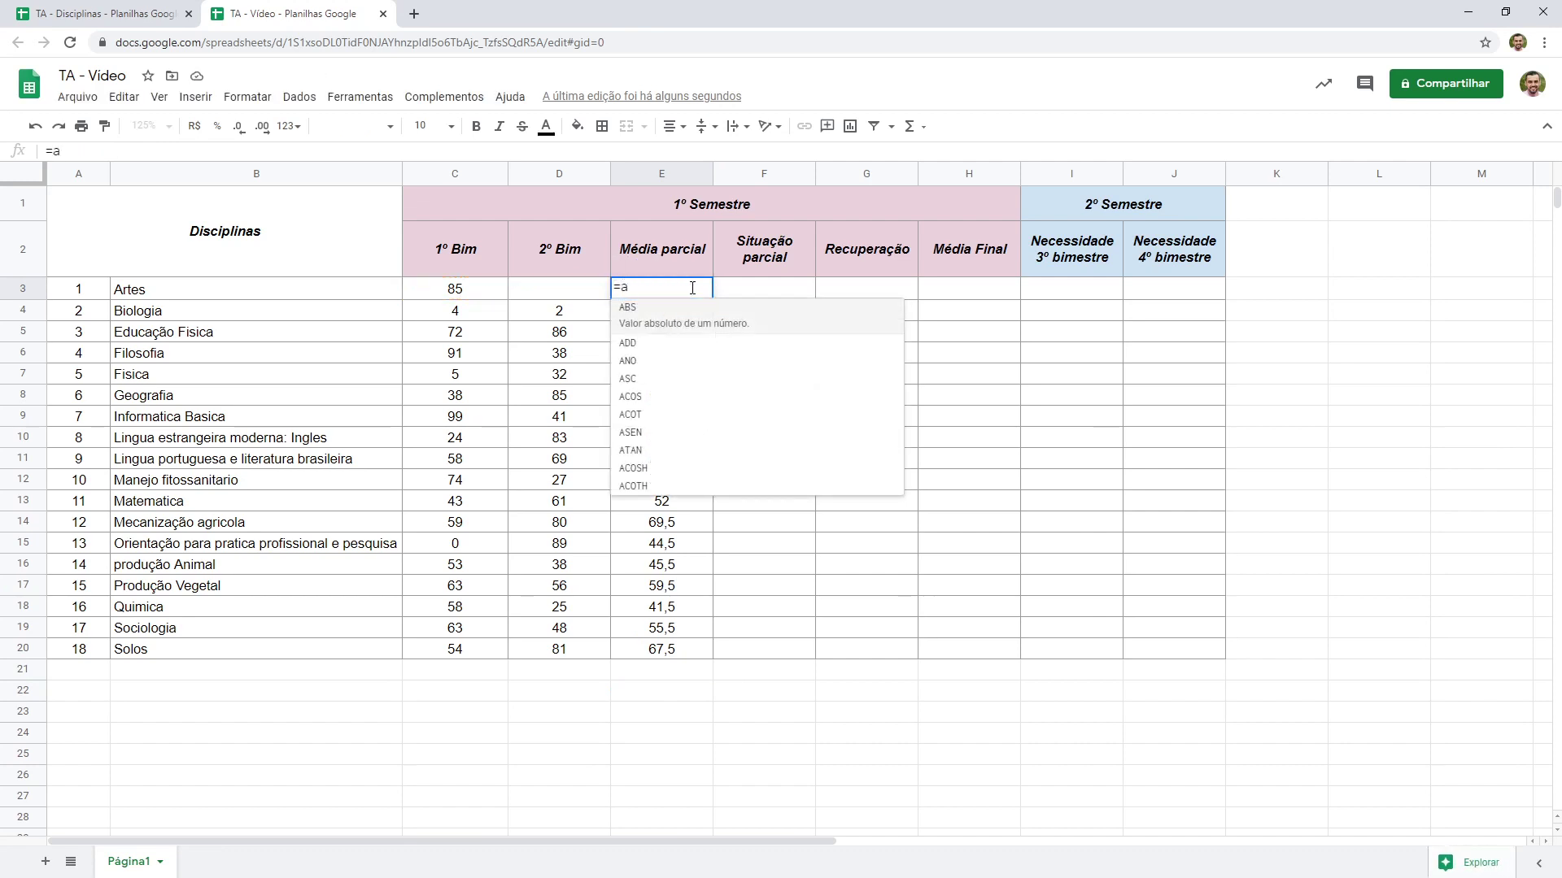
pyautogui.press('Tab')
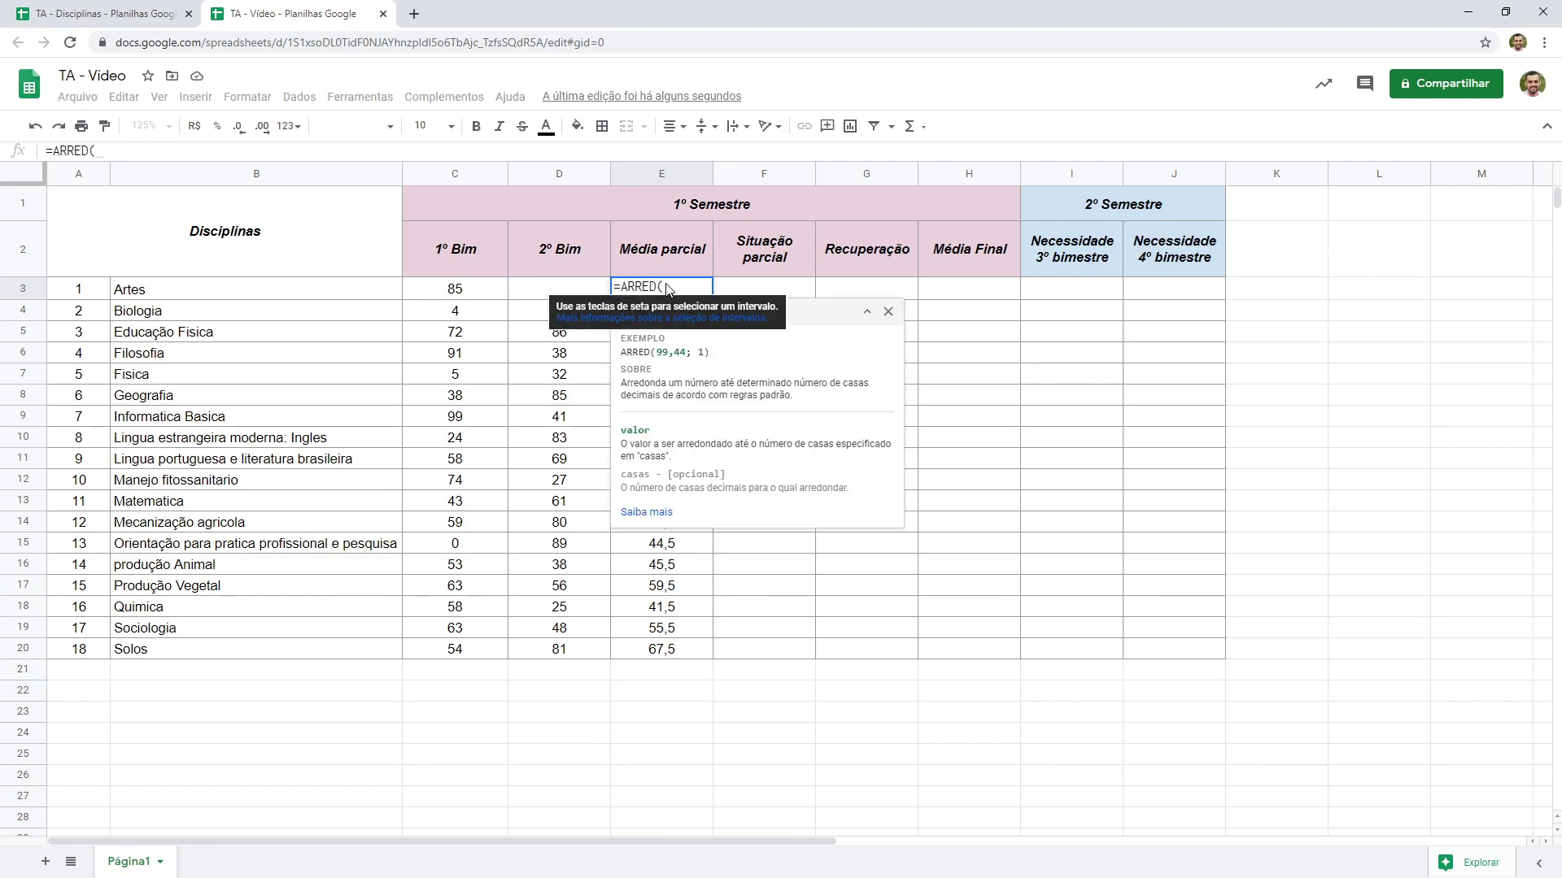
pyautogui.write('(')
pyautogui.click(460, 297)
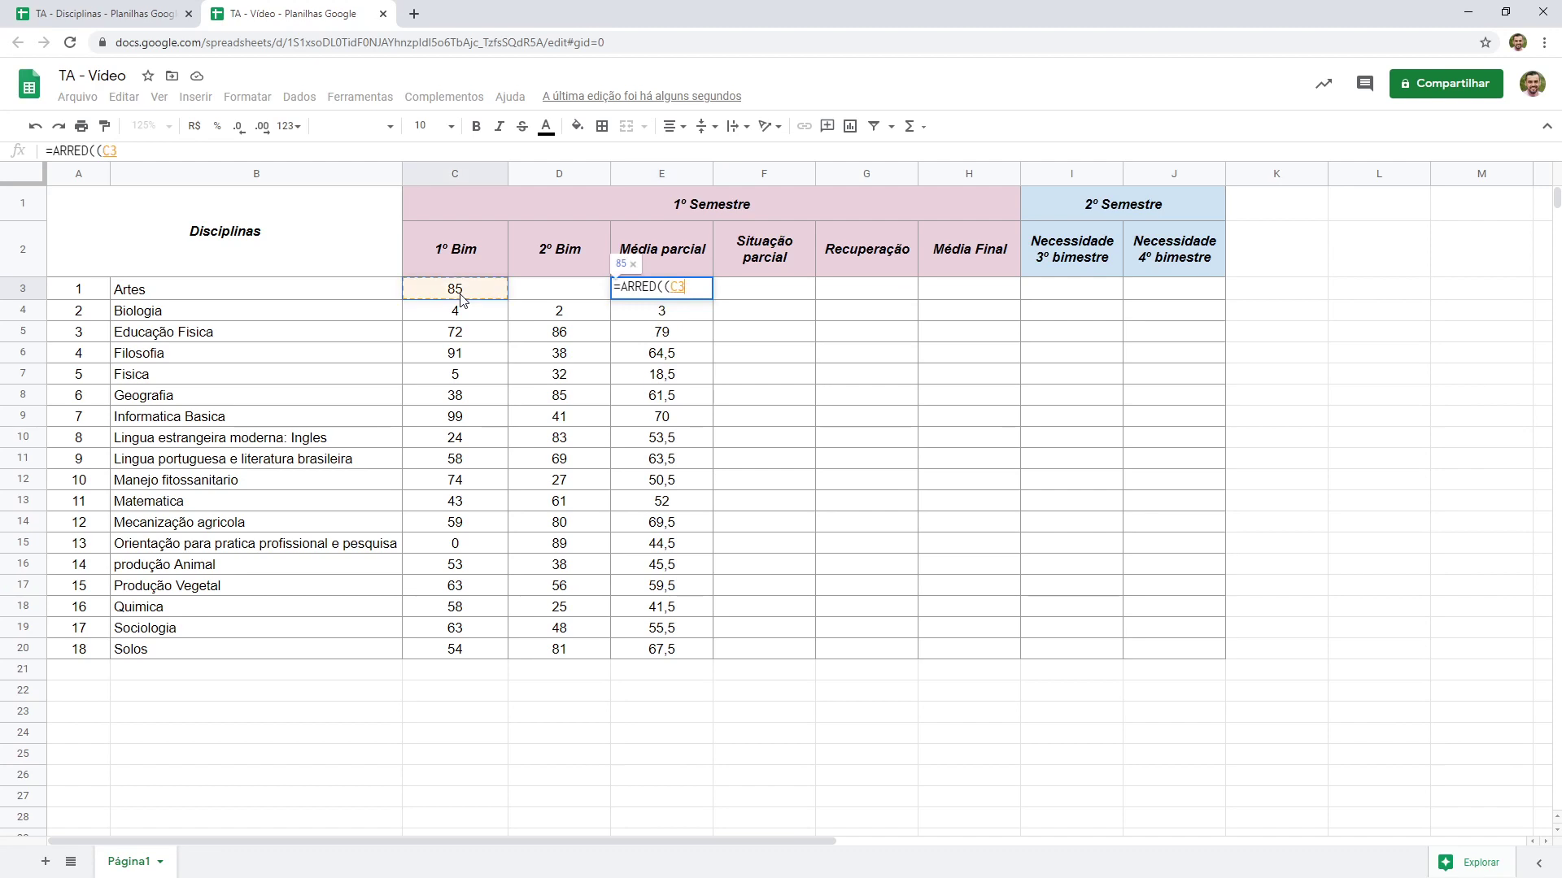
pyautogui.write('+')
pyautogui.click(521, 294)
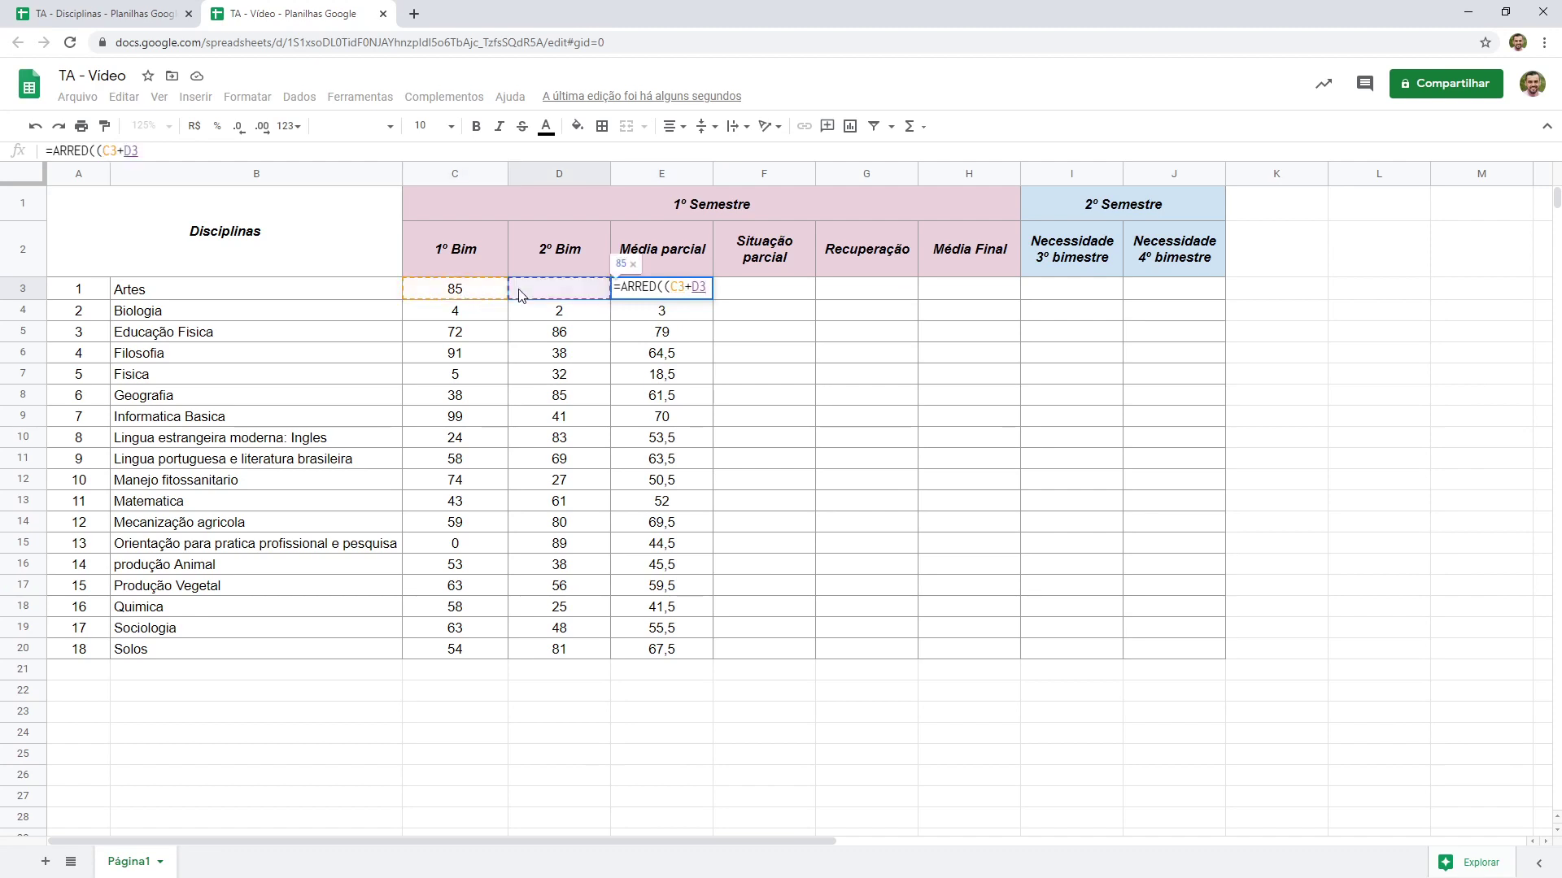
pyautogui.write(')/2)')
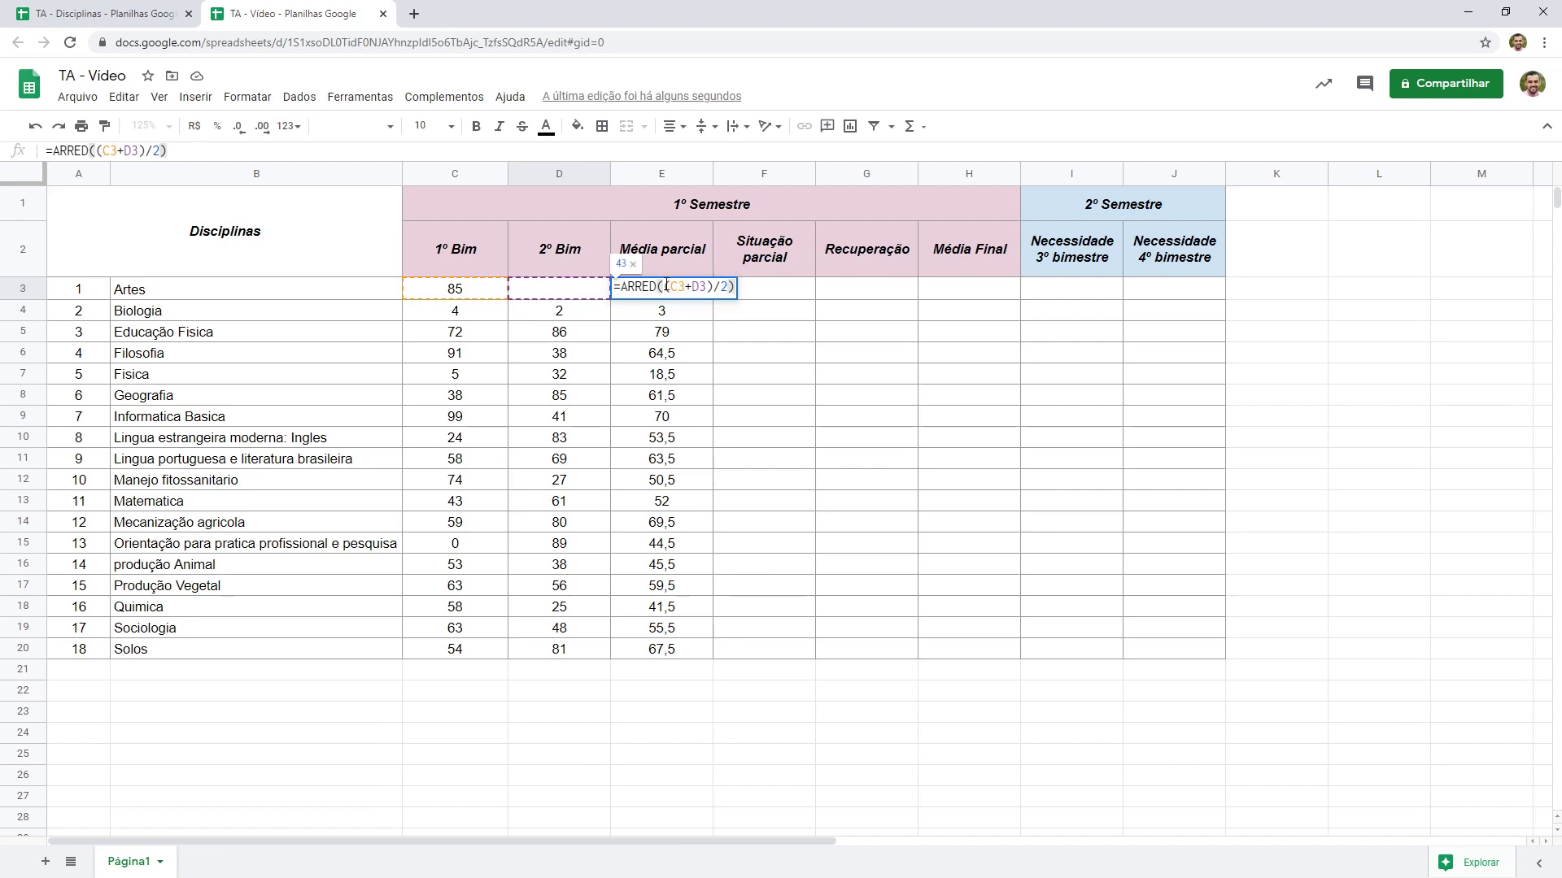
# Step: Review the (C3+D3)/2 argument nested inside ARRED and commit the rounding formula in E3
pyautogui.moveTo(666, 286); pyautogui.dragTo(729, 286)
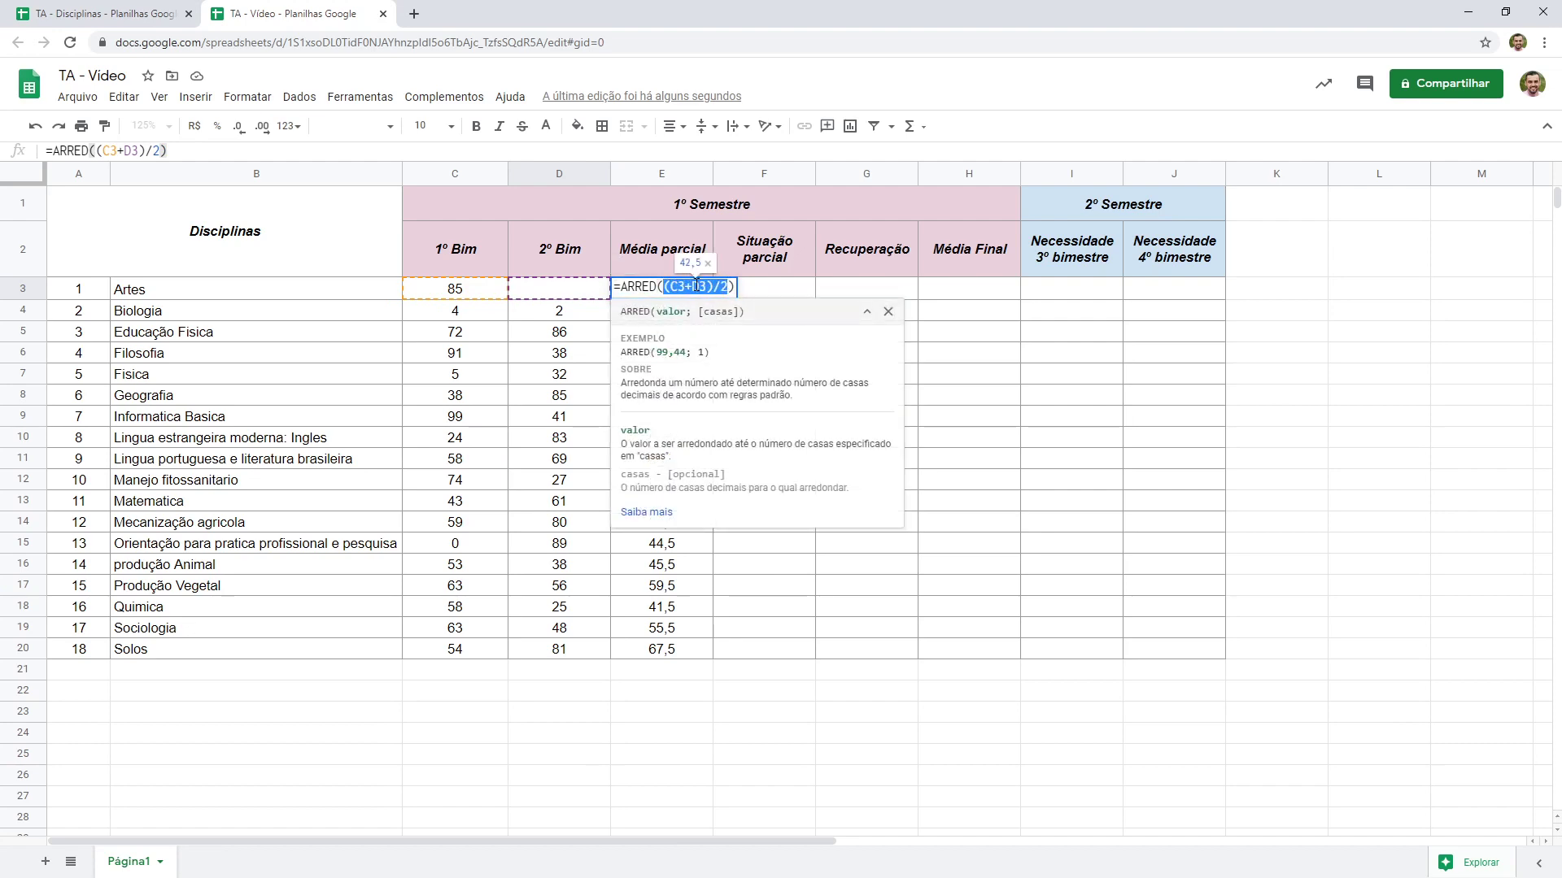
pyautogui.click(681, 287)
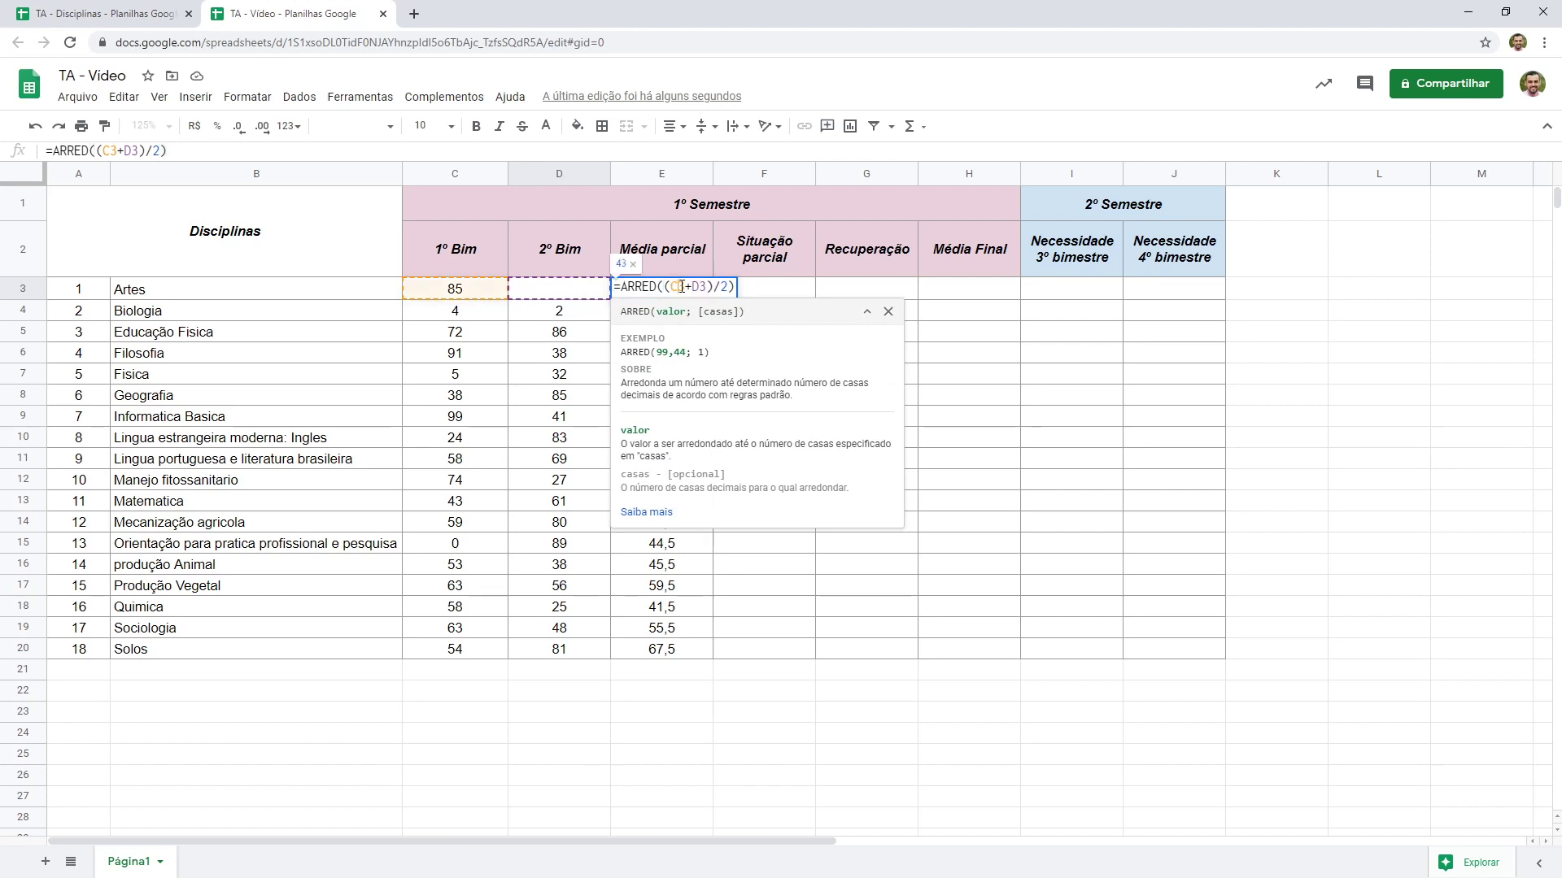
pyautogui.moveTo(665, 286); pyautogui.dragTo(726, 286)
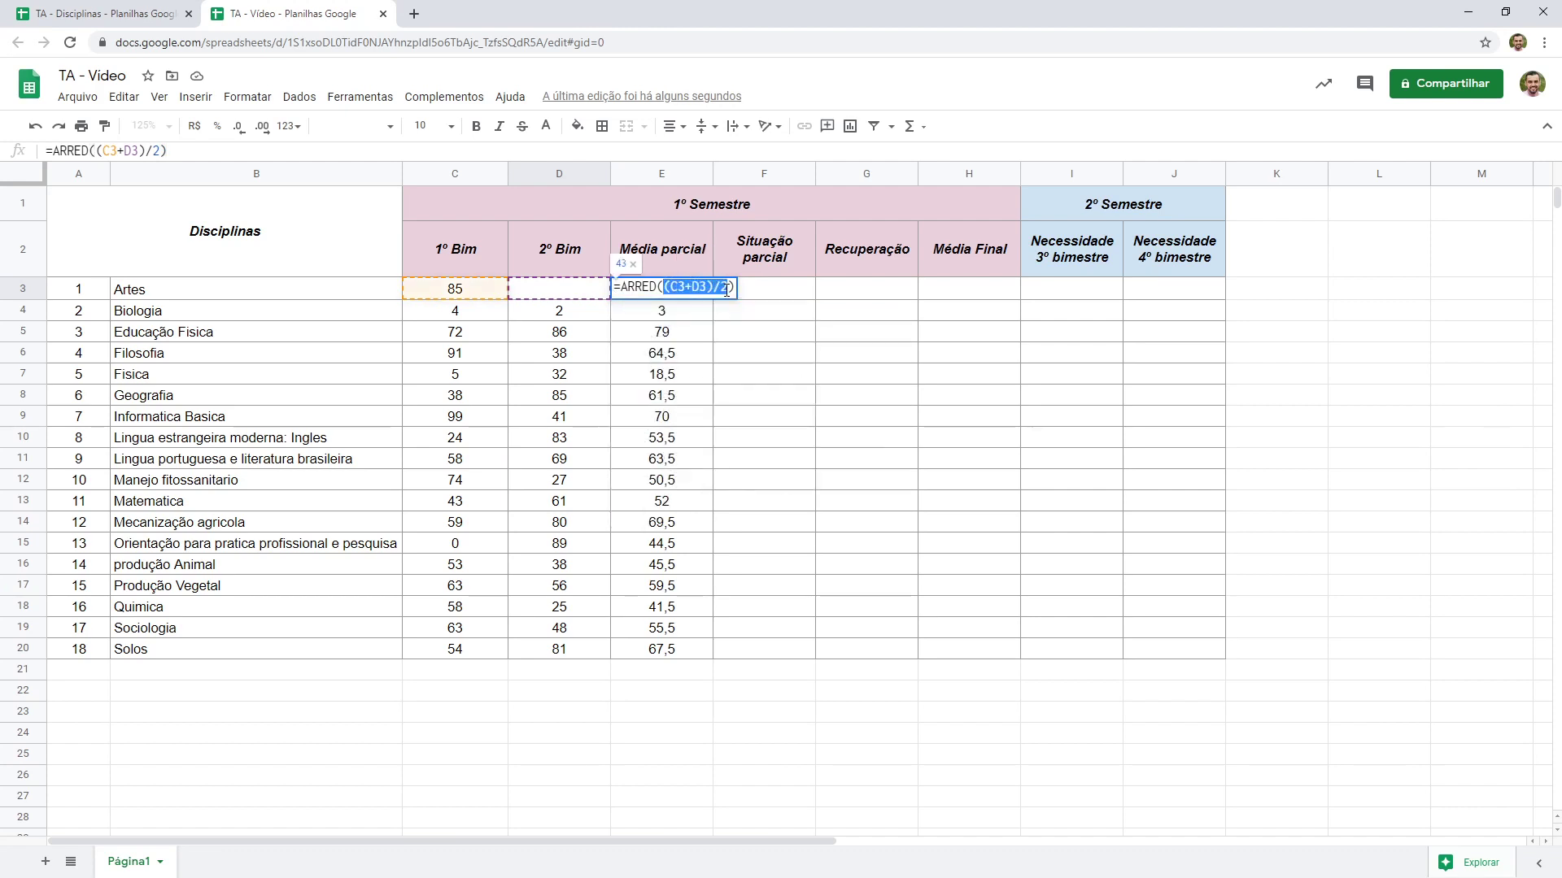
pyautogui.click(635, 286)
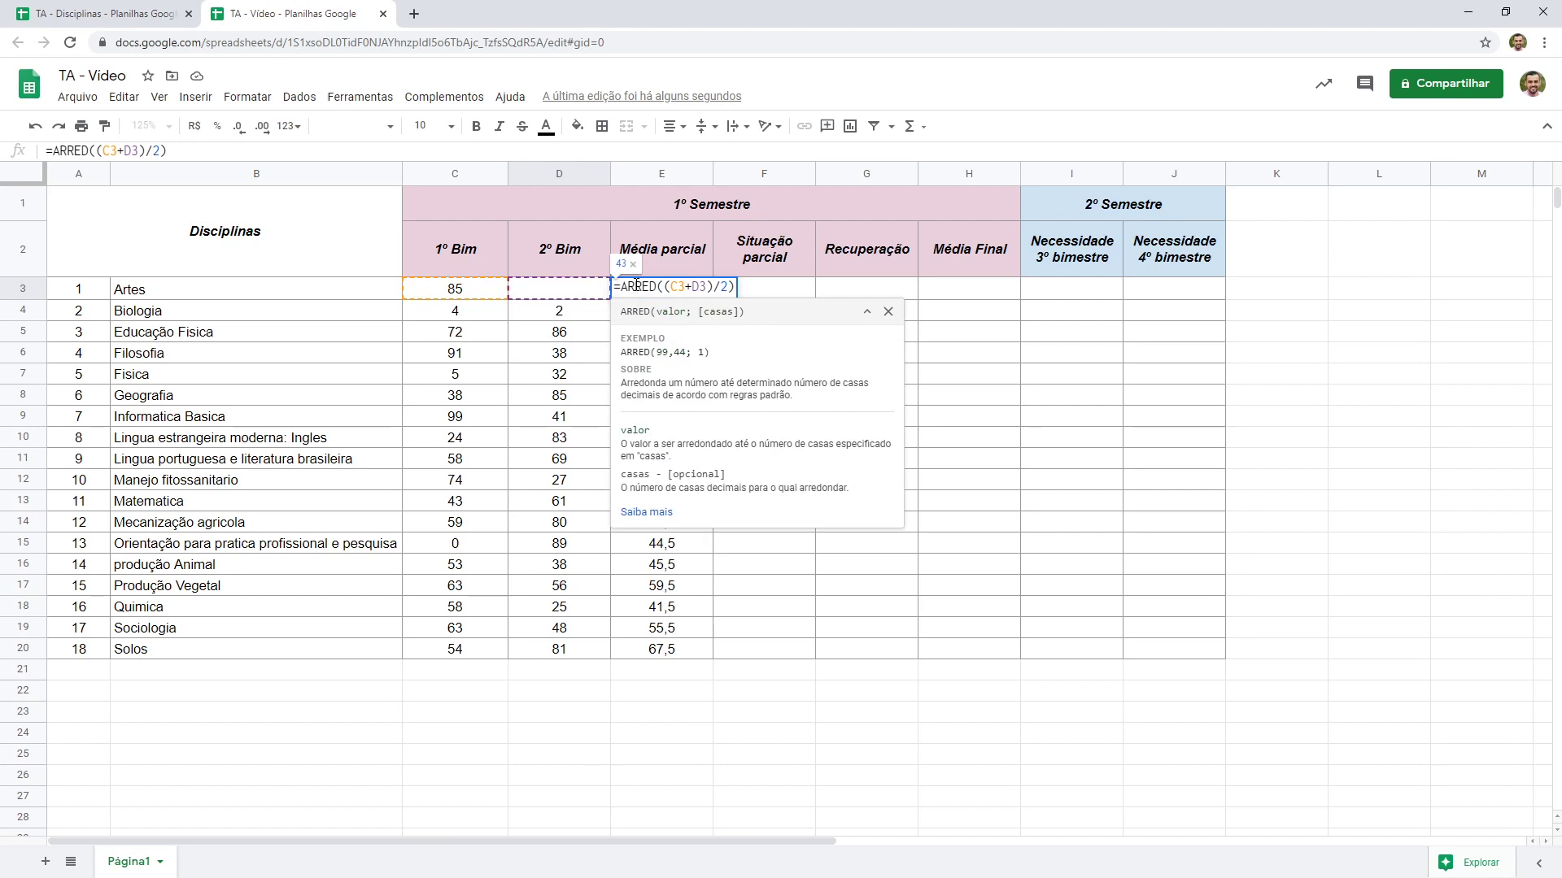
pyautogui.press('Return')
pyautogui.click(635, 287)
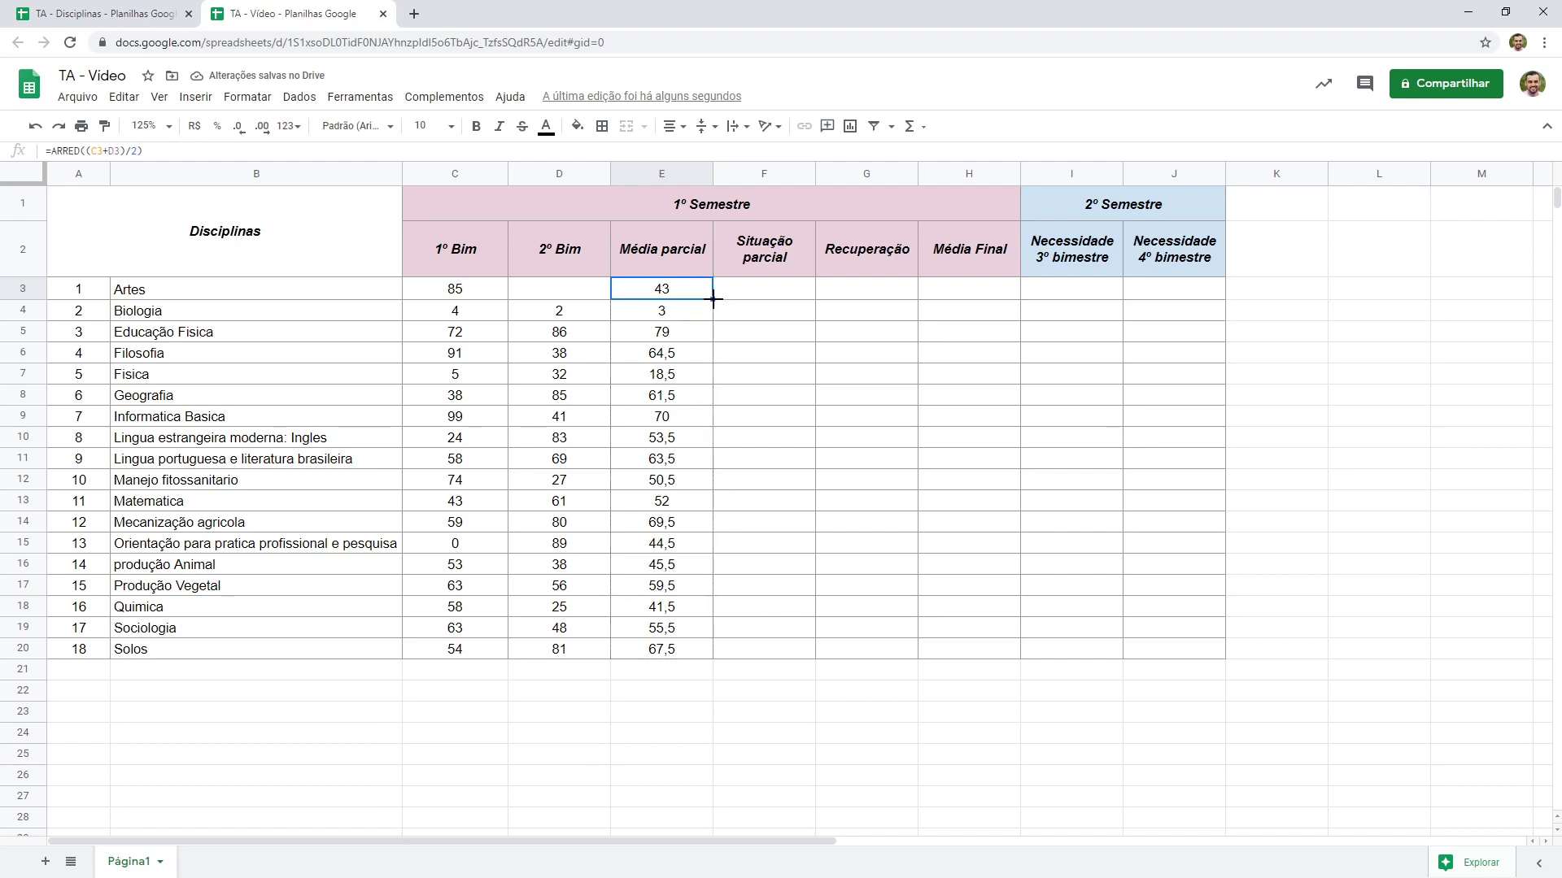
# Step: Copy the ARRED formula from E3 down through E20 and select the first Situação parcial cell, F3
pyautogui.moveTo(712, 301); pyautogui.dragTo(700, 656)
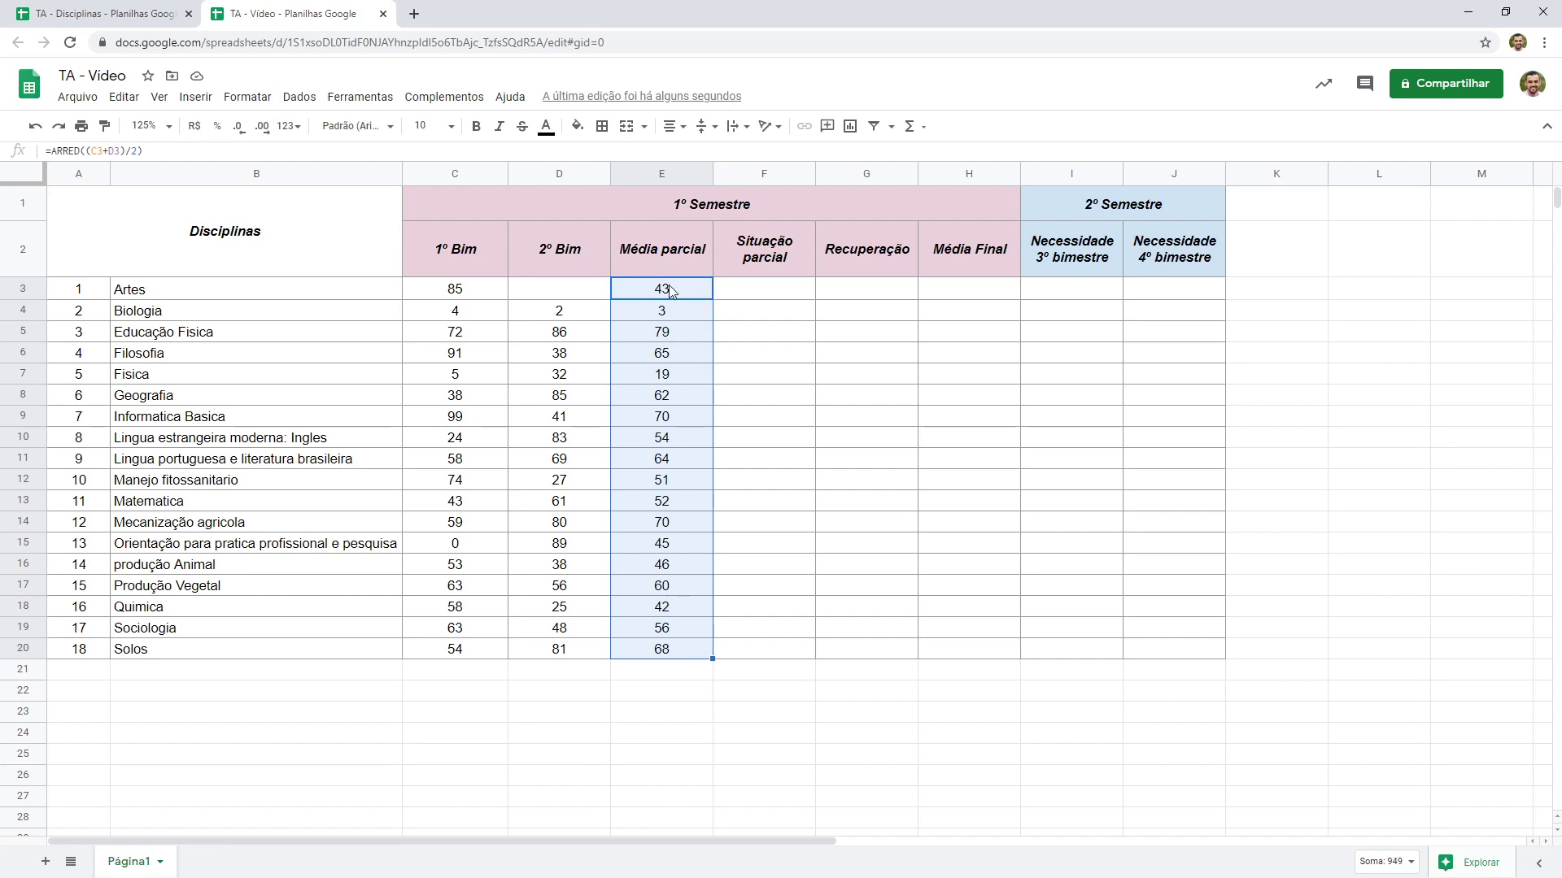
pyautogui.click(746, 298)
pyautogui.moveTo(764, 293); pyautogui.dragTo(777, 656)
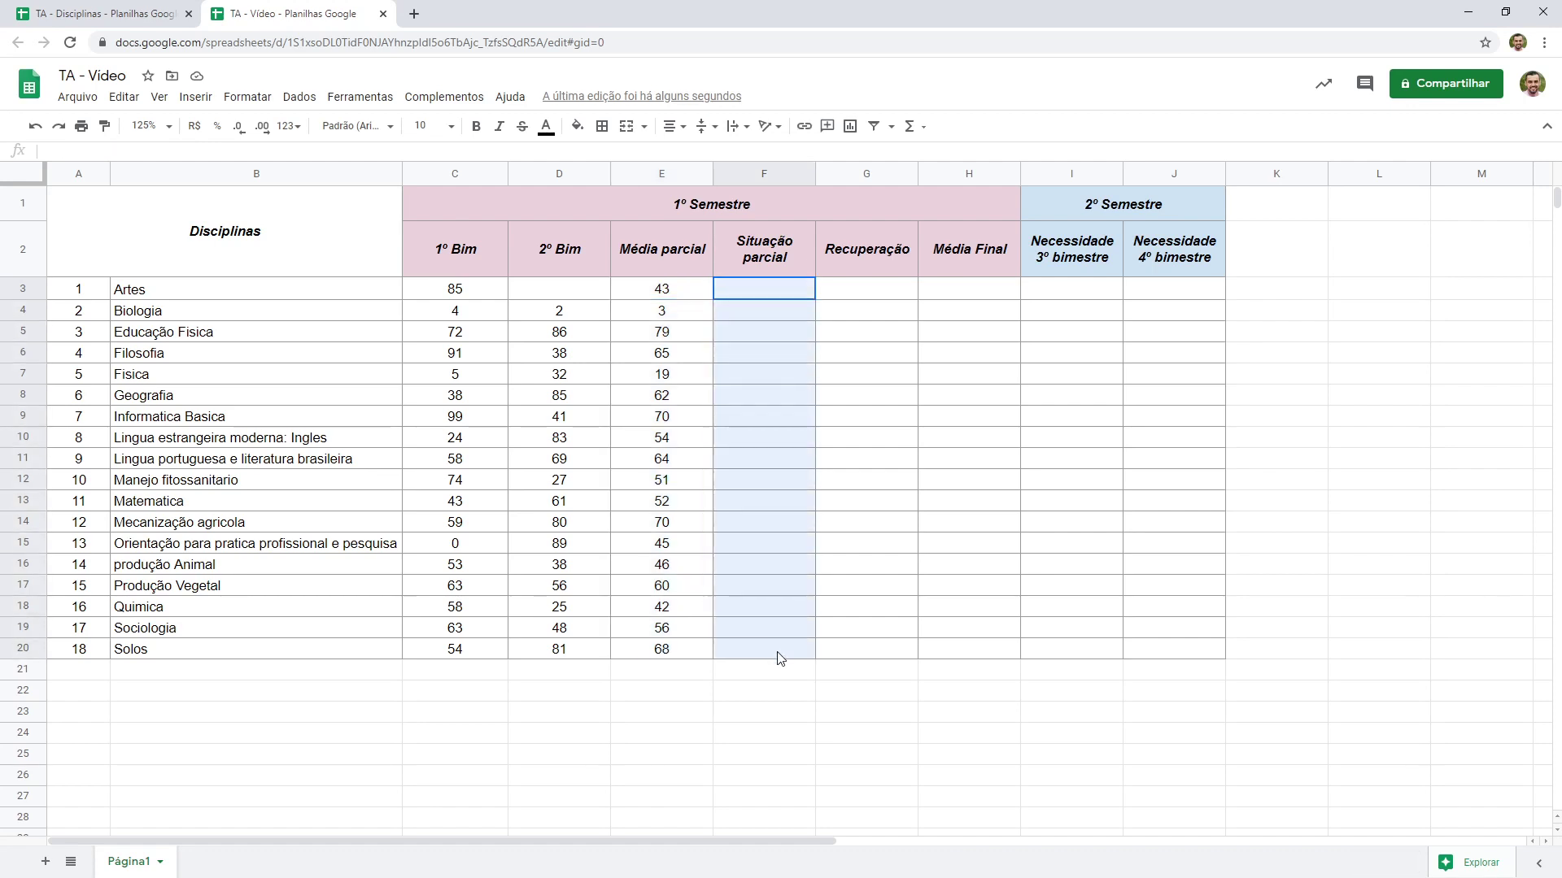
pyautogui.click(750, 291)
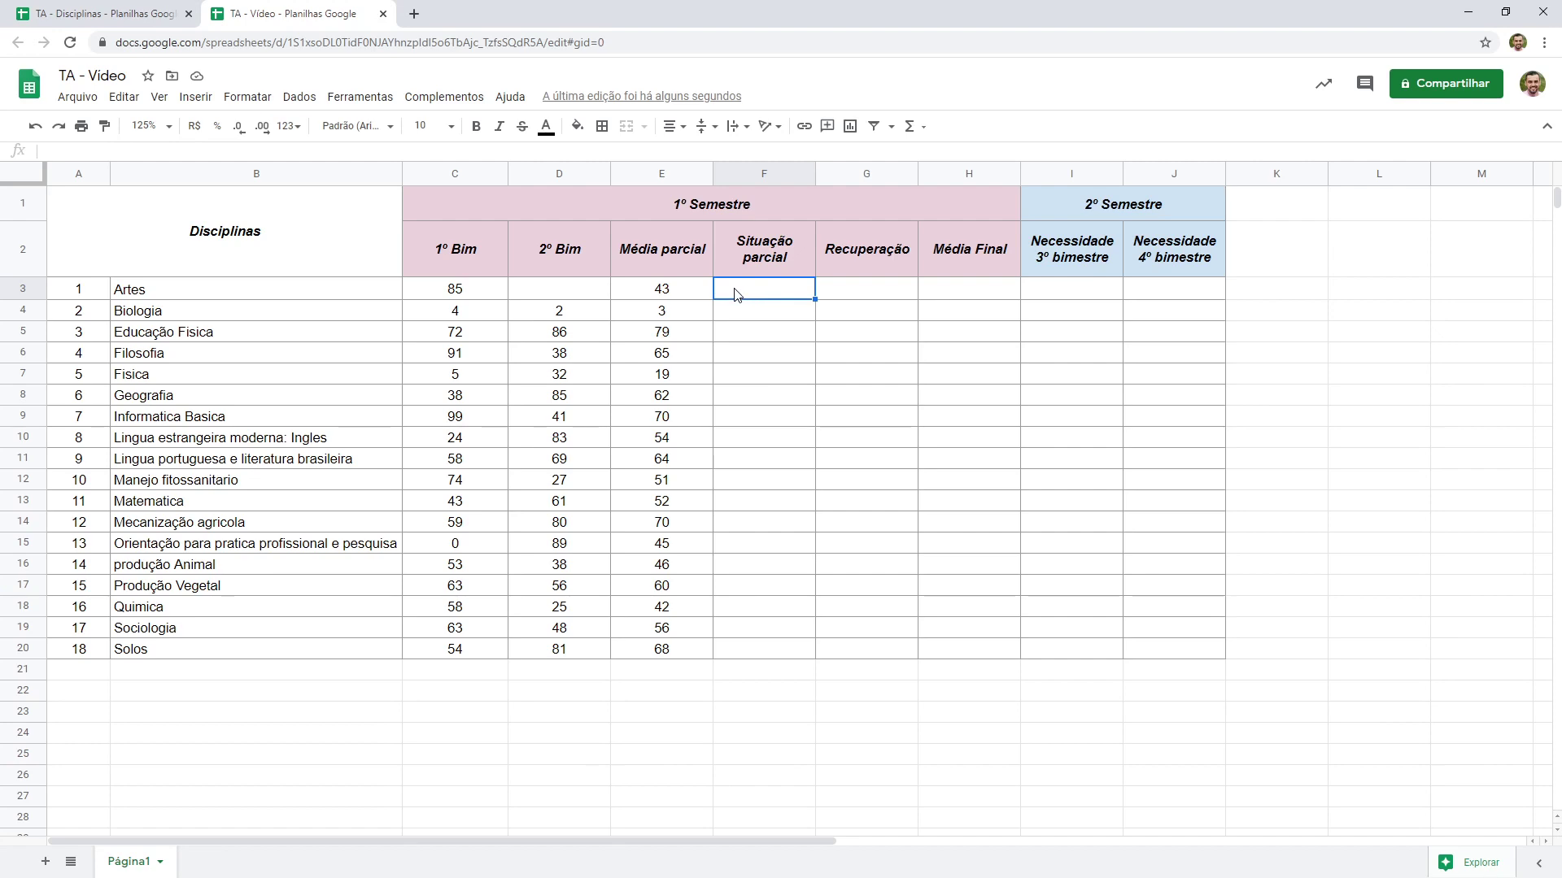
# Step: Examine the Situação parcial column in the TA - Disciplinas spreadsheet and compare it with the same column in TA - Video
pyautogui.hotkey('ctrl', 'shift', 'Tab')
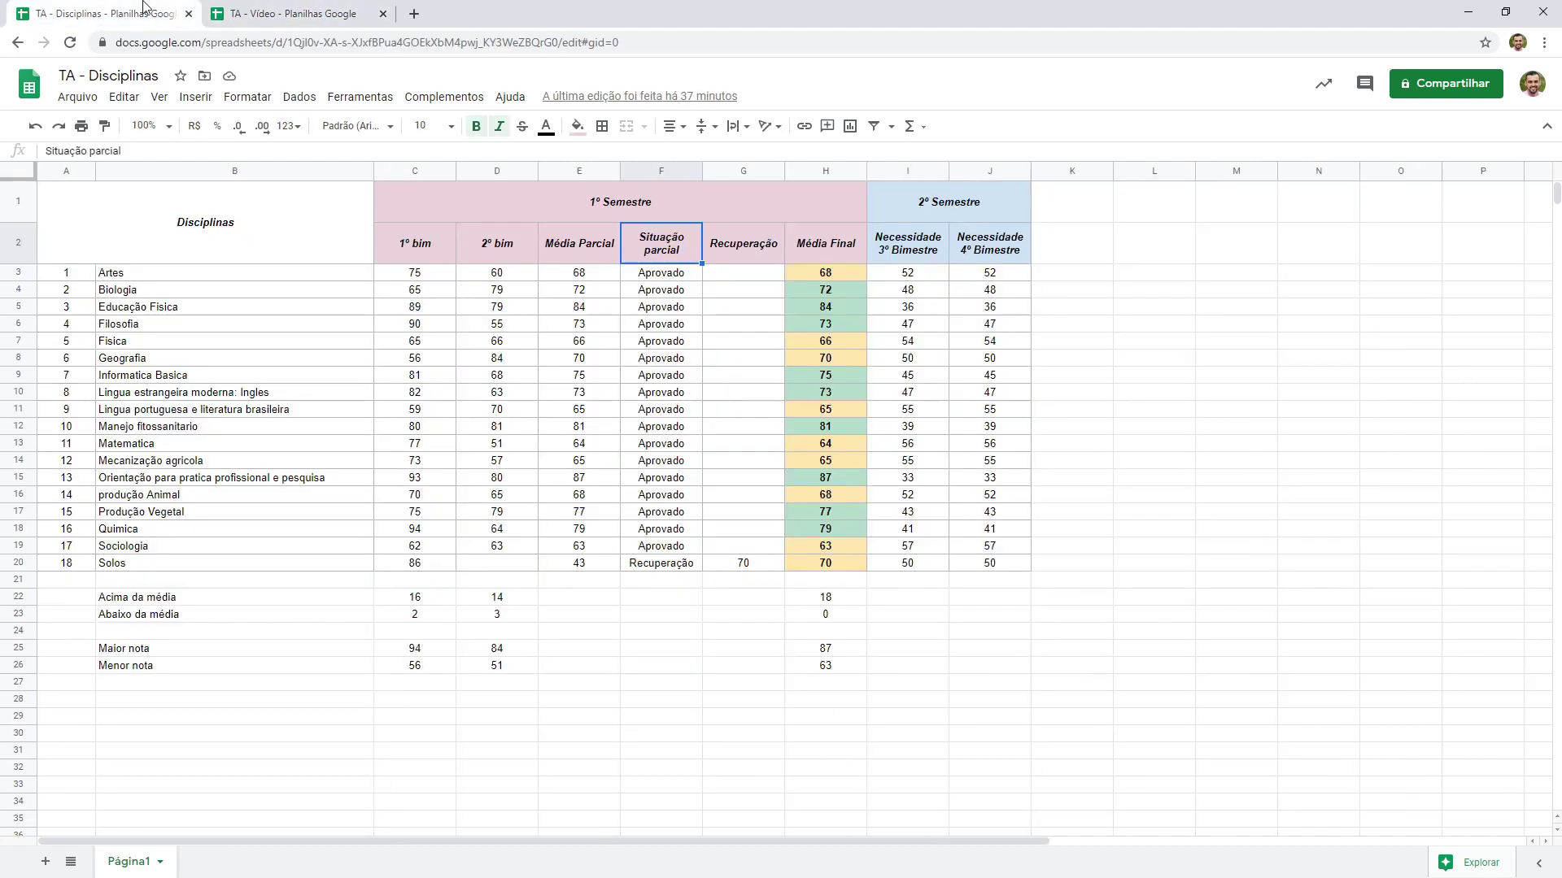
pyautogui.moveTo(660, 477); pyautogui.dragTo(663, 545)
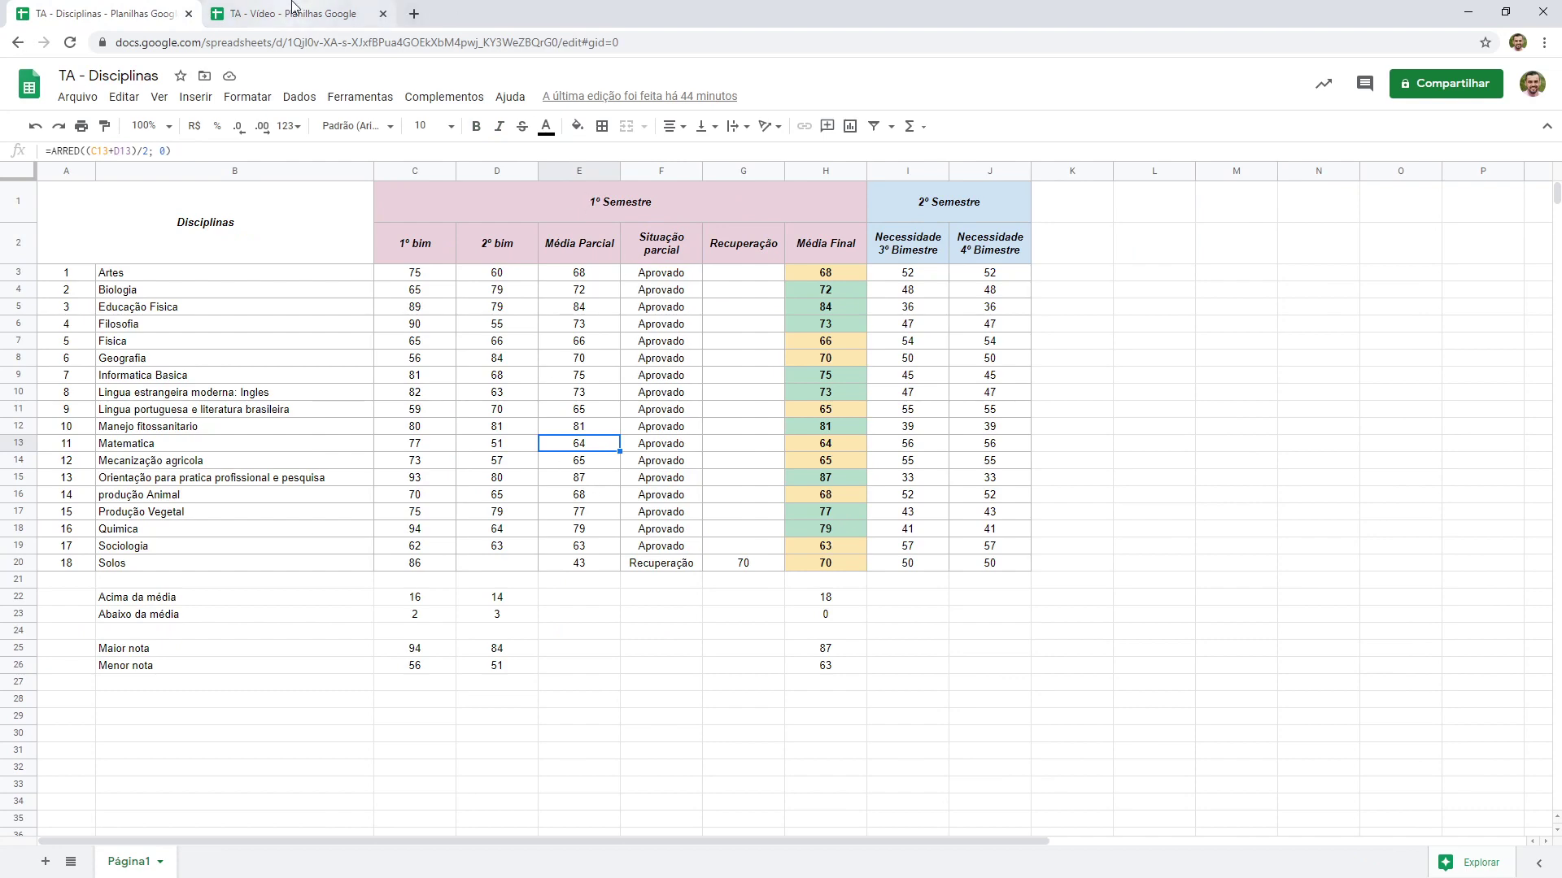
pyautogui.click(297, 13)
pyautogui.moveTo(667, 291); pyautogui.dragTo(758, 649)
pyautogui.click(758, 648)
pyautogui.click(747, 290)
pyautogui.click(678, 291)
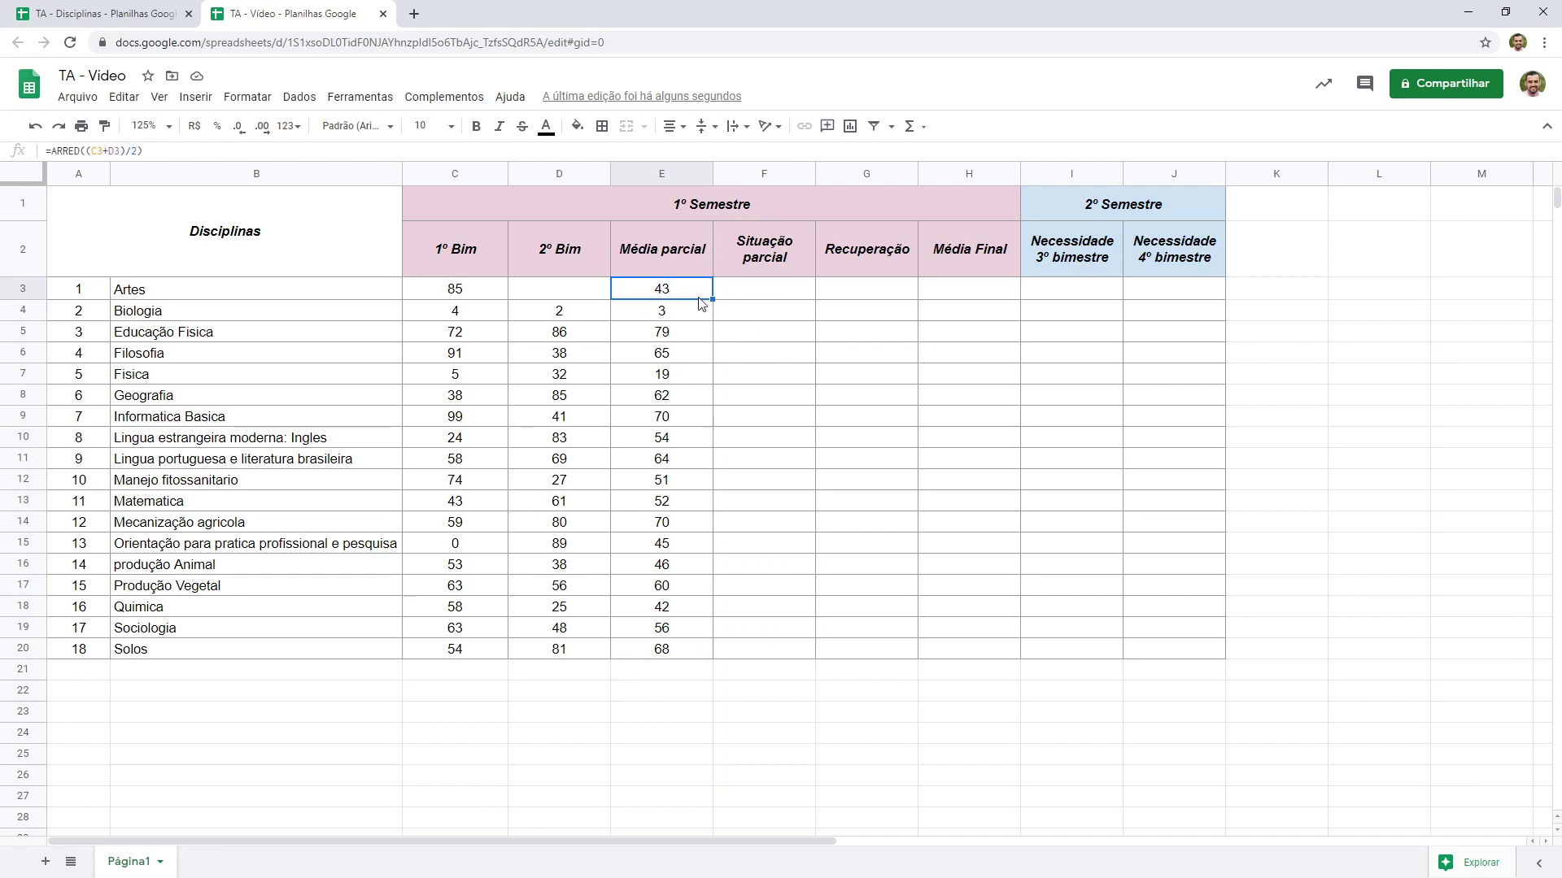
# Step: Enter the partial statuses by hand: Recuperação in F3 and F4, and Aprovado in F5
pyautogui.click(756, 295)
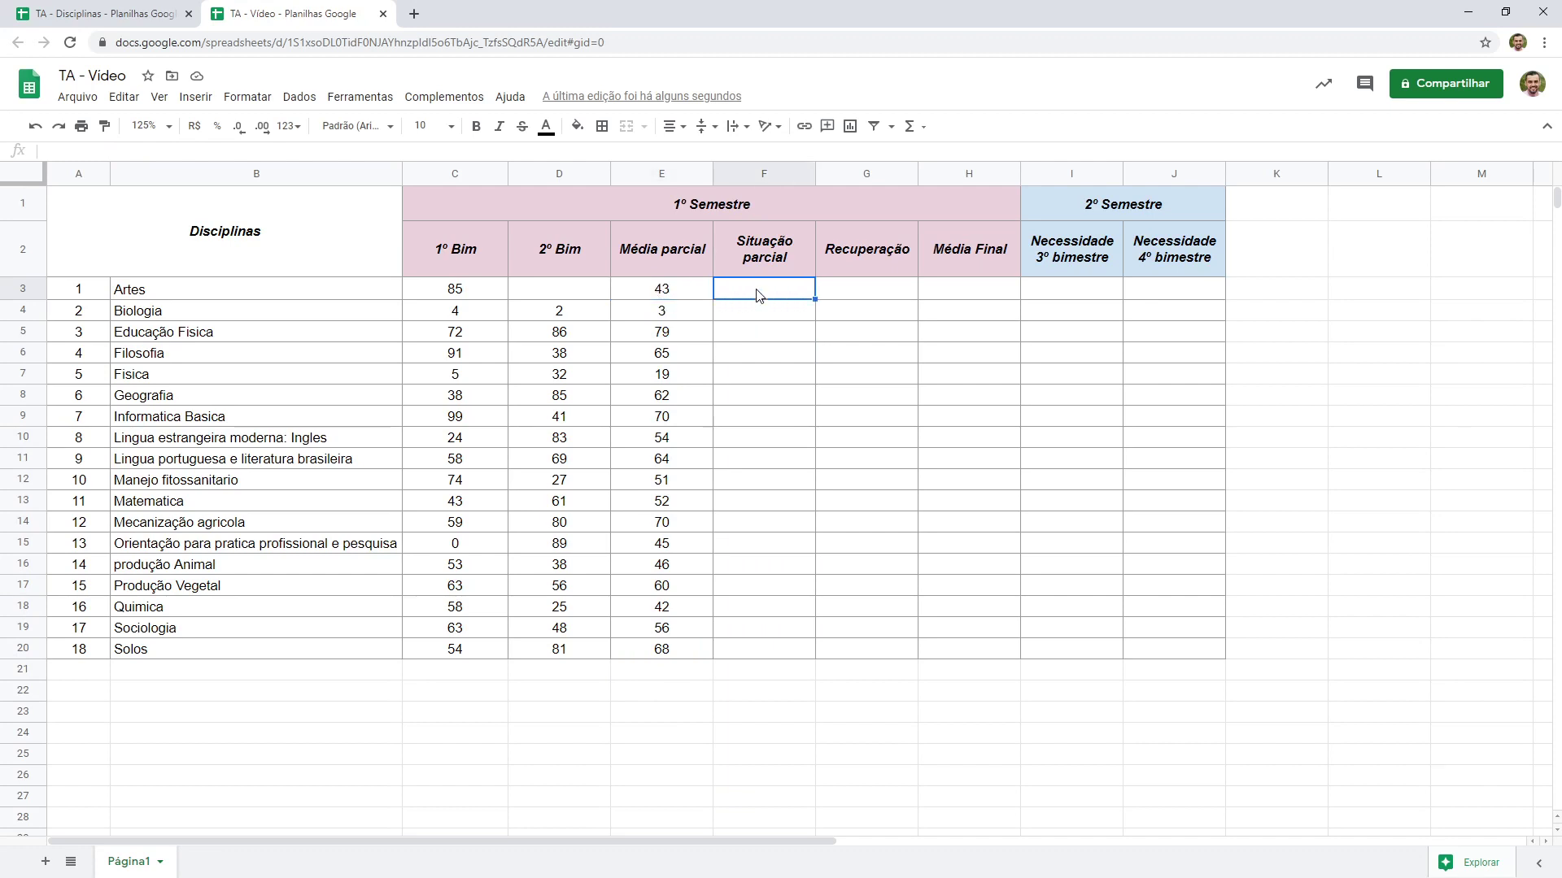
pyautogui.write('Recuperação')
pyautogui.press('Return')
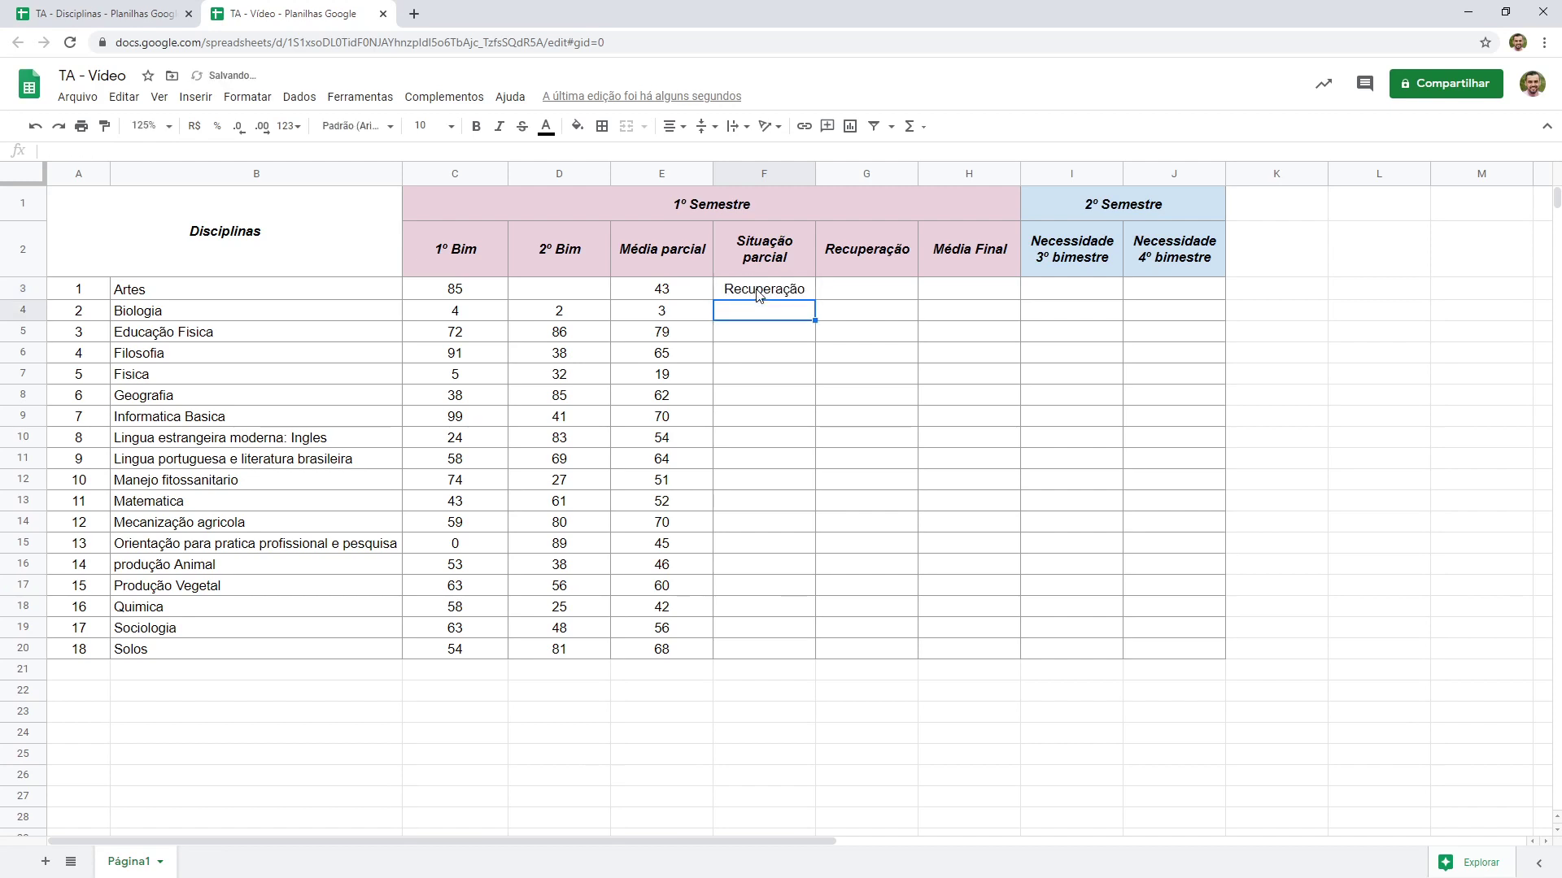
pyautogui.write('Recuper')
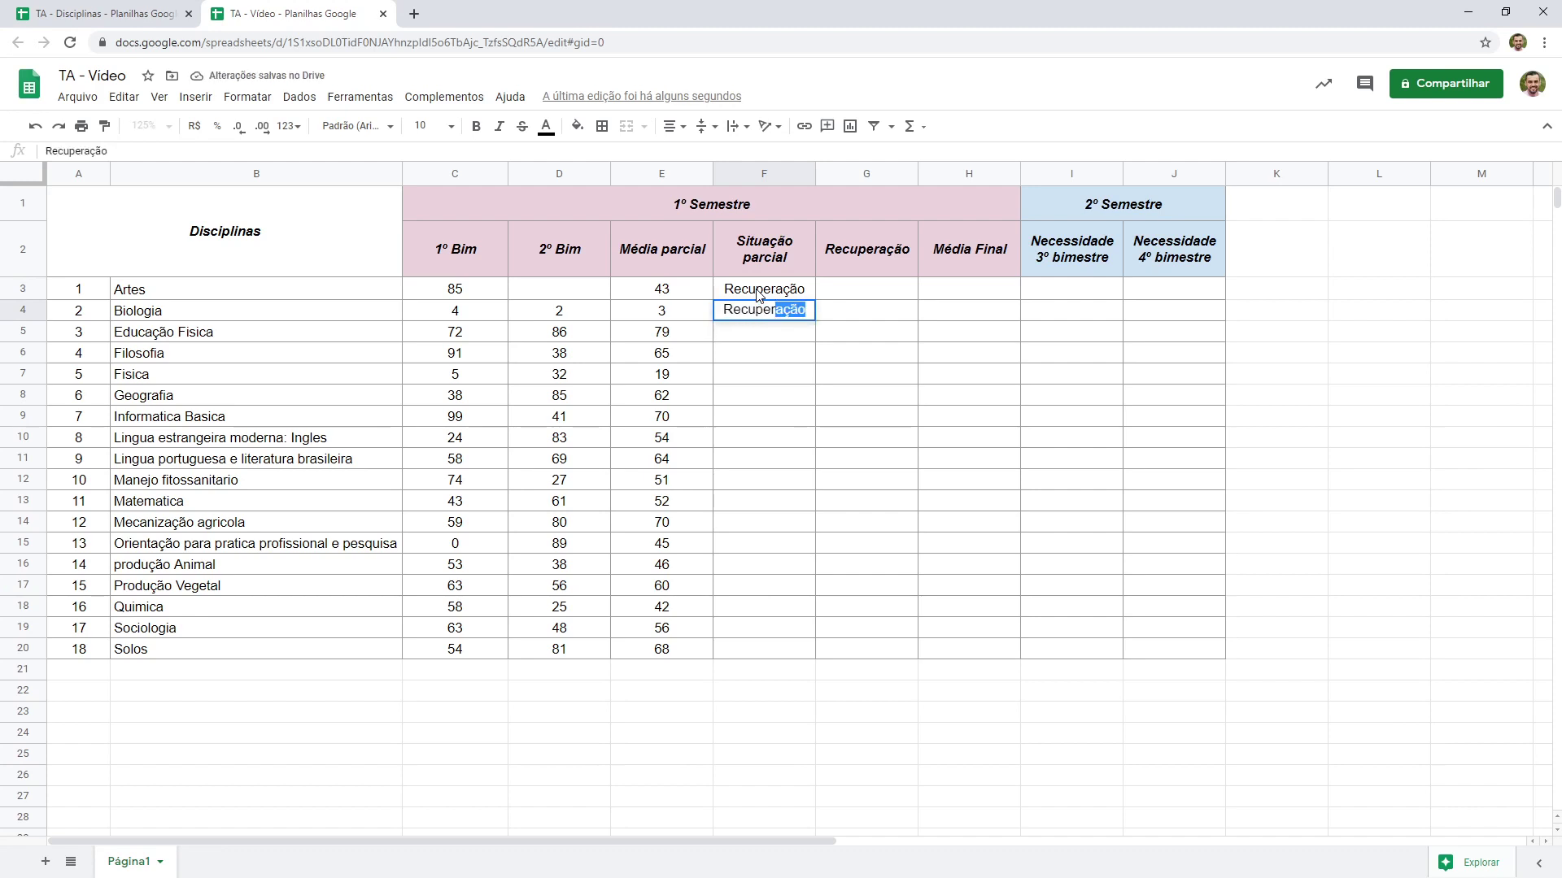
pyautogui.press('Return')
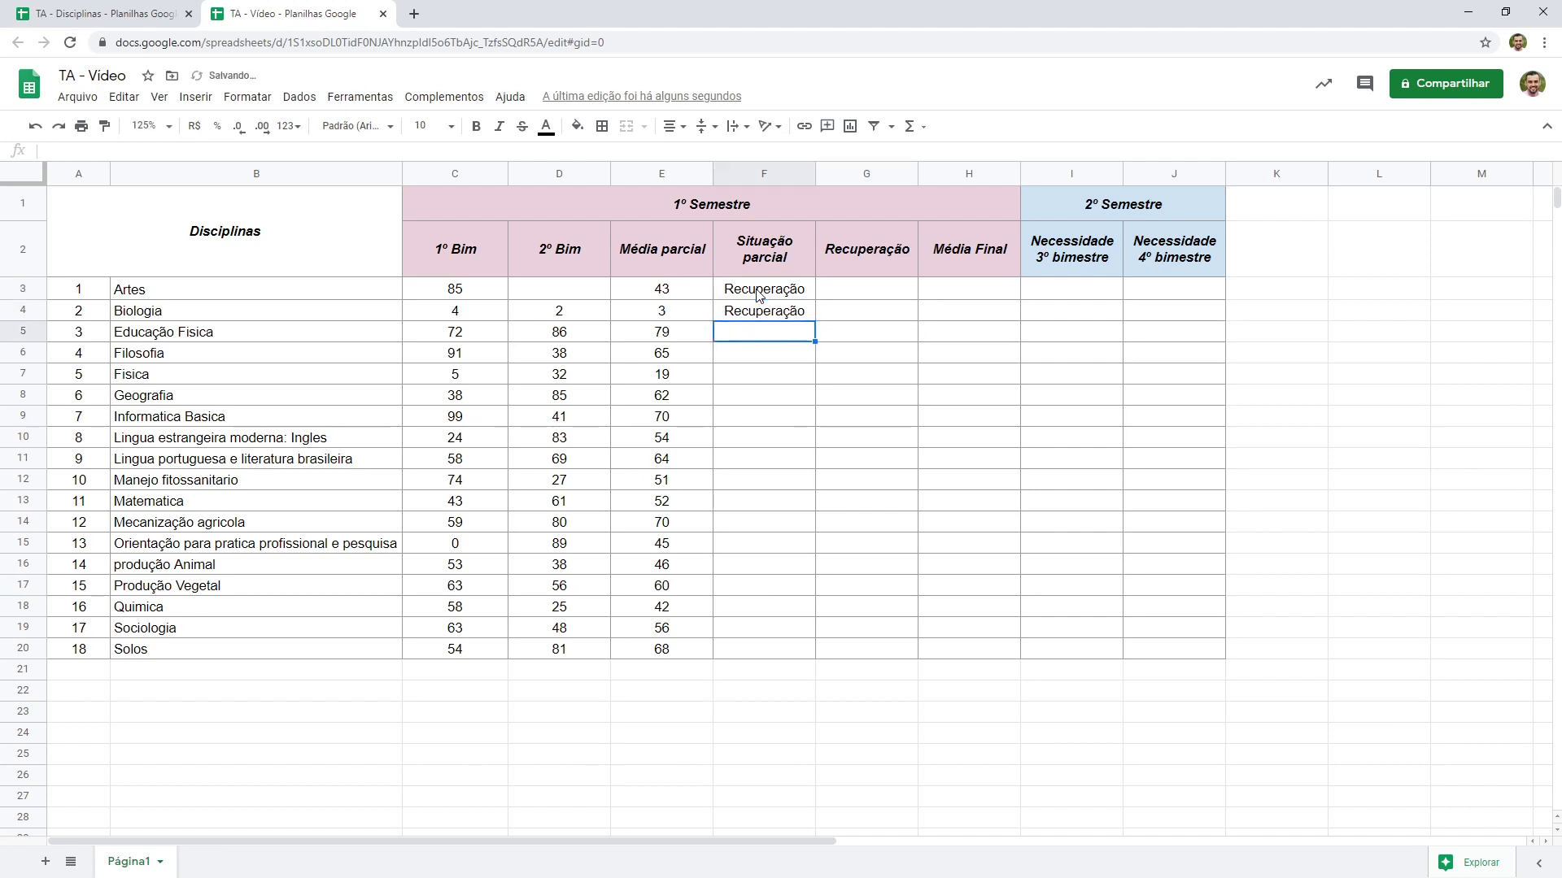
pyautogui.write('Aprovado')
pyautogui.press('Return')
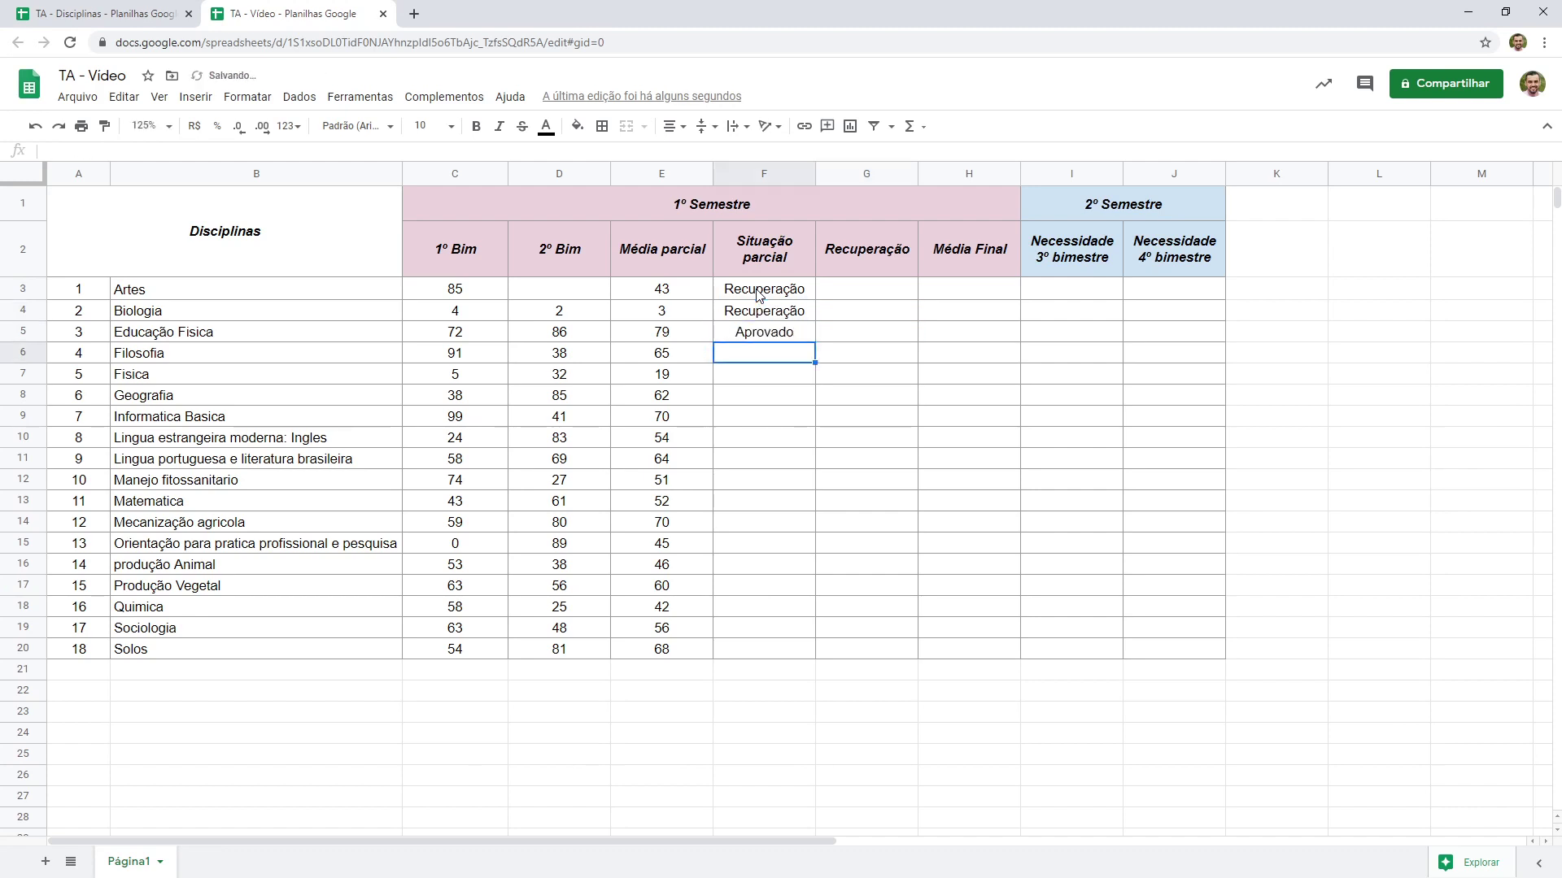
# Step: Set the Educação Fisica 2º Bim grade in D5 to 20 and compare its average with the hand-entered status
pyautogui.moveTo(756, 292); pyautogui.dragTo(751, 339)
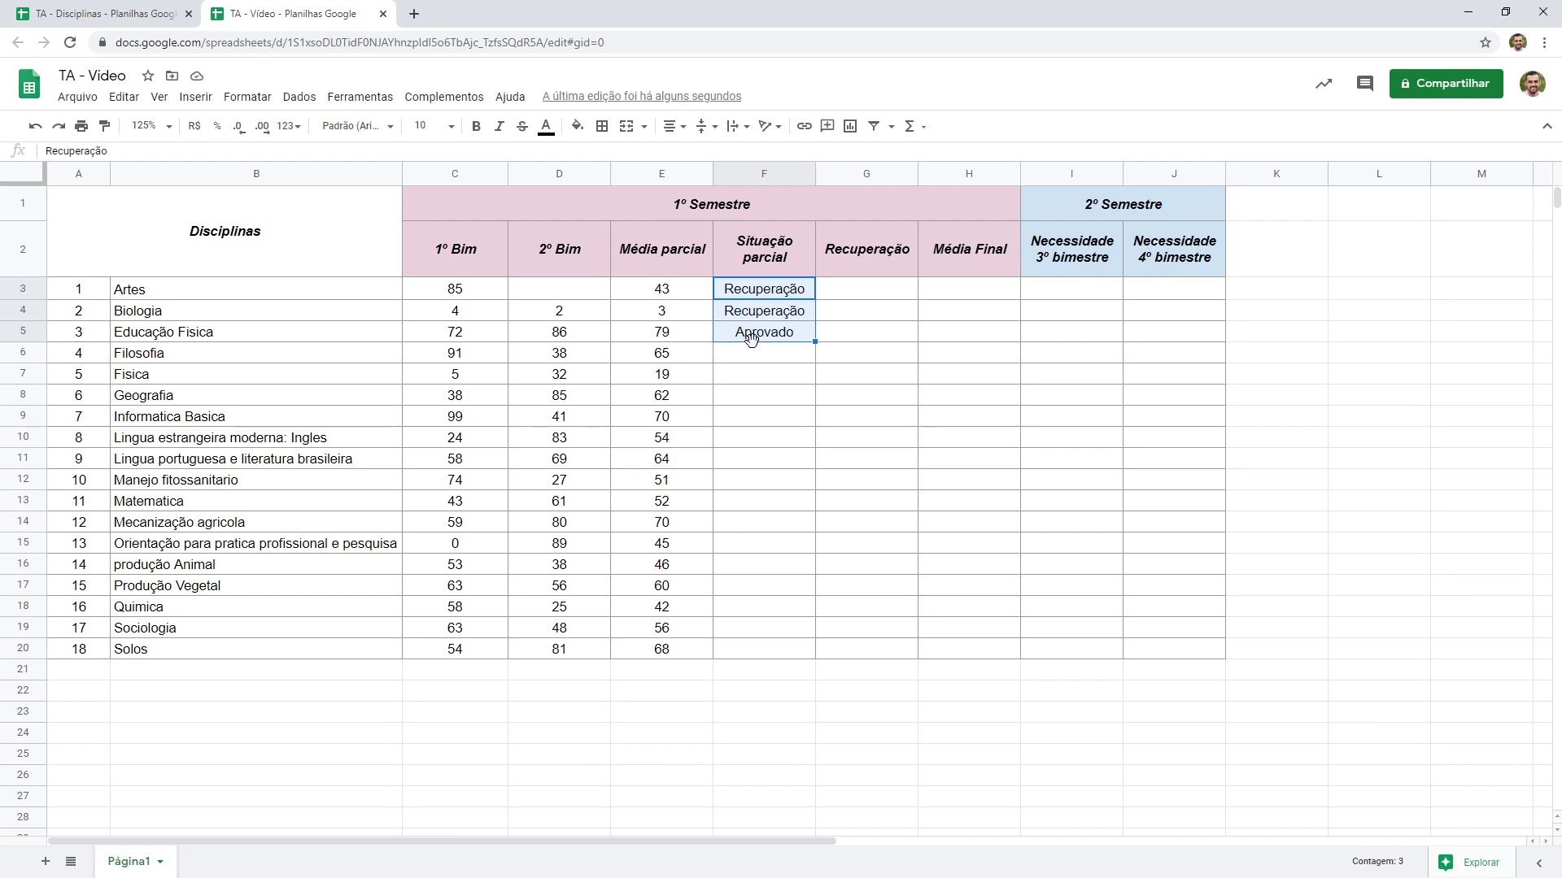
pyautogui.click(680, 340)
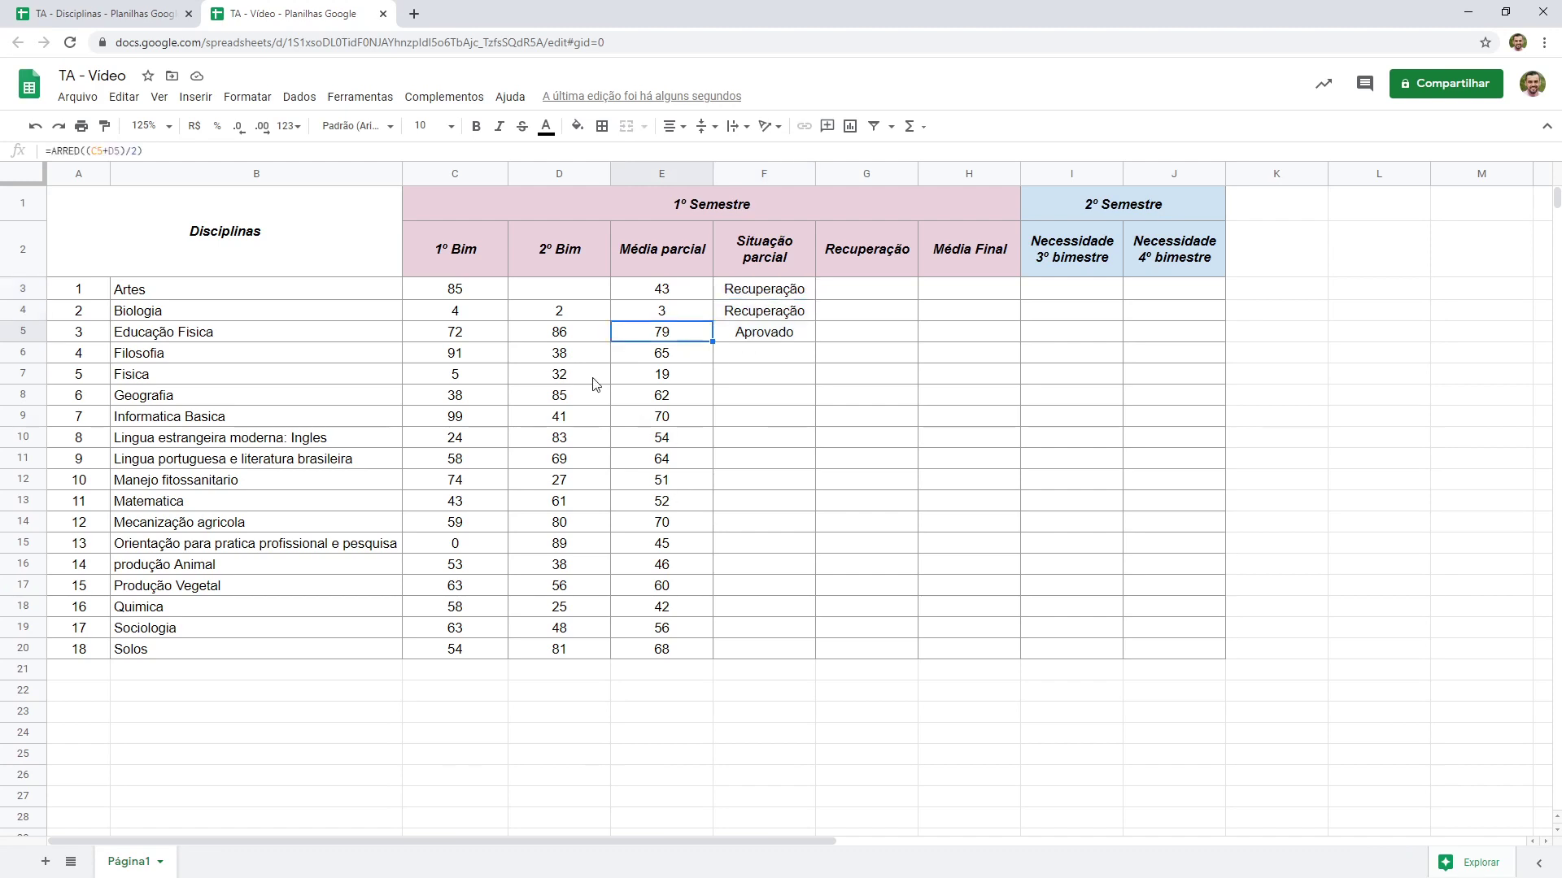
pyautogui.click(542, 340)
pyautogui.write('20')
pyautogui.press('Return')
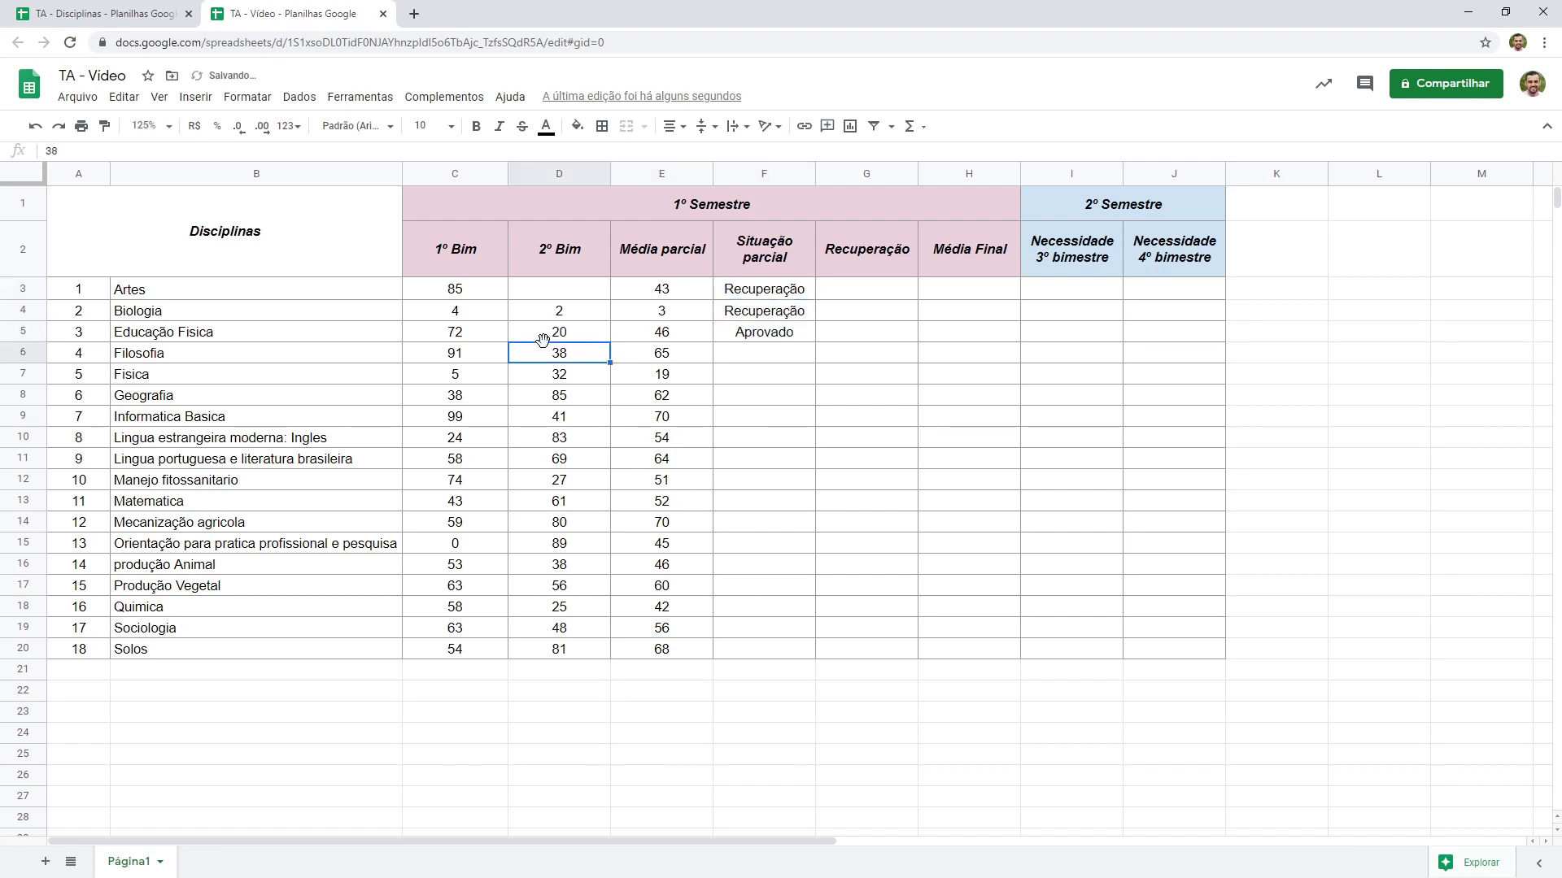
pyautogui.press('Up')
pyautogui.press('Right')
pyautogui.press('Right')
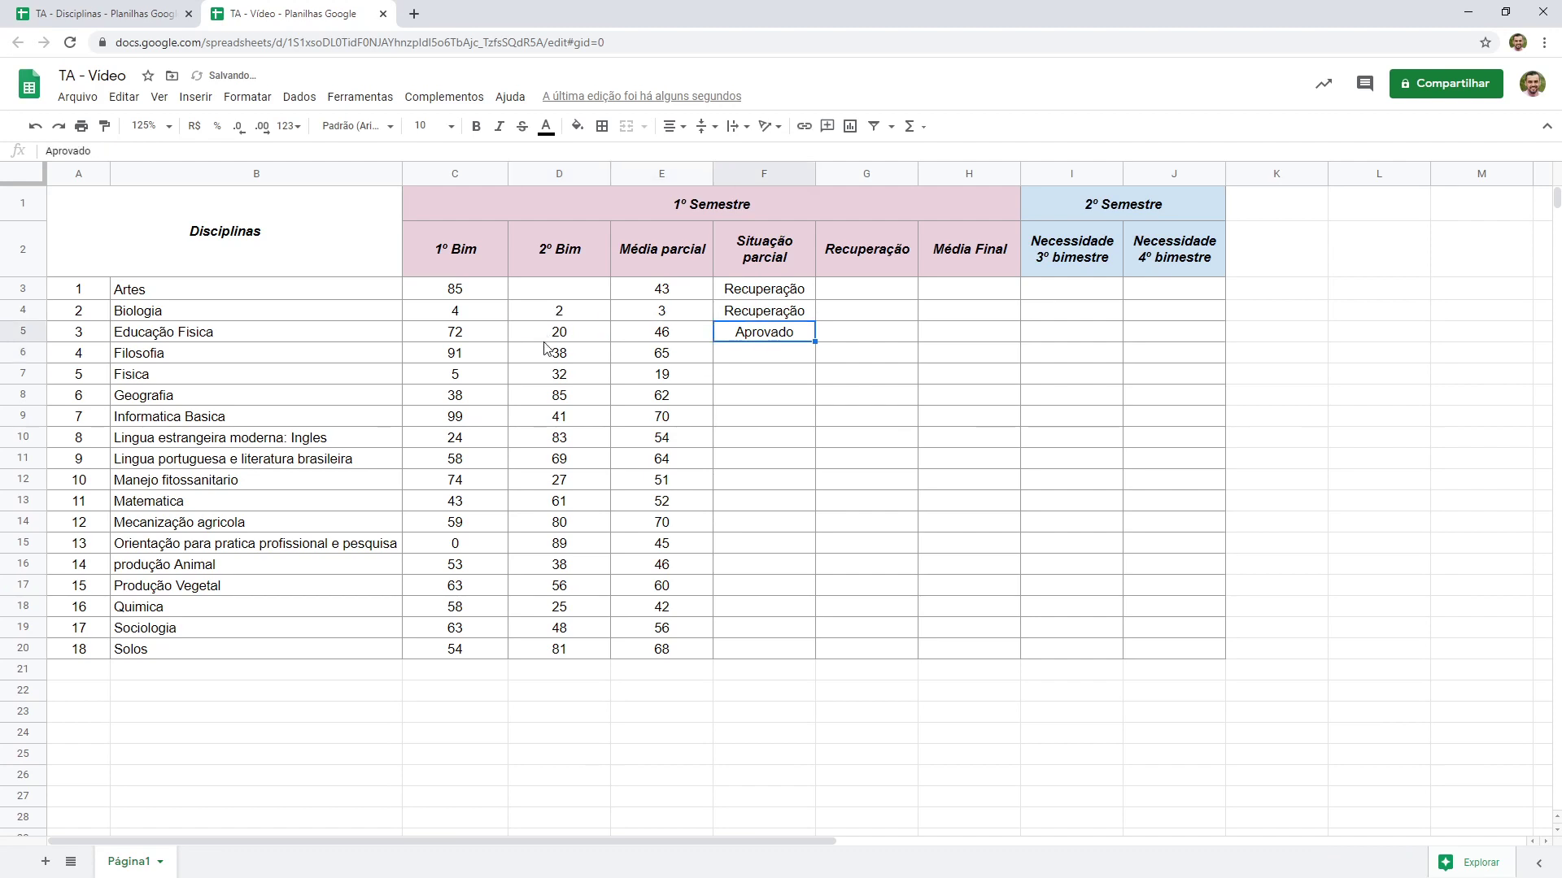
pyautogui.press('Left')
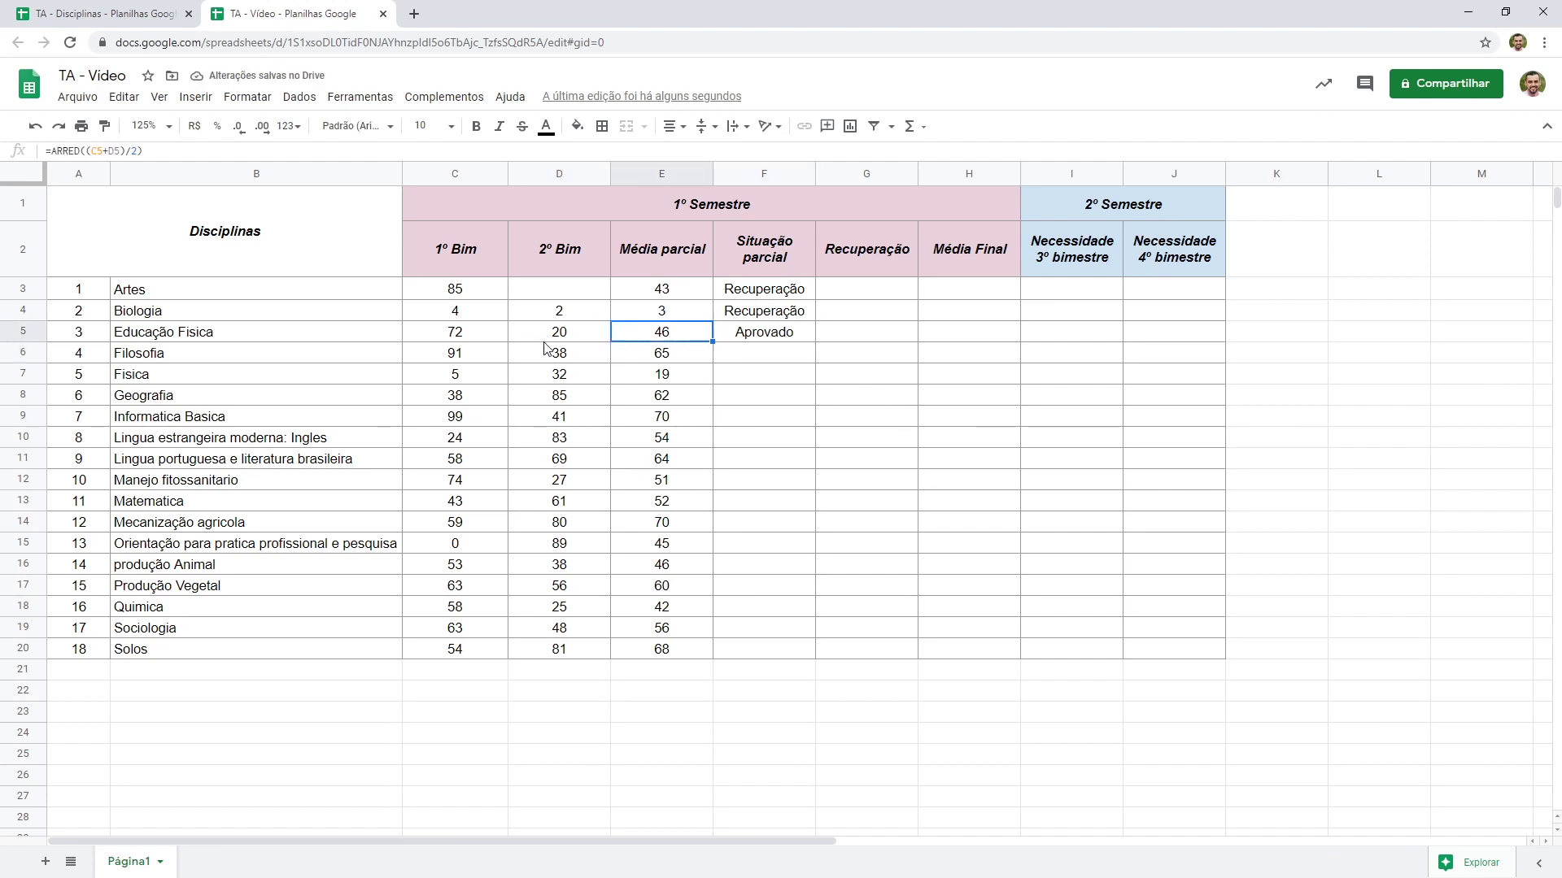
# Step: Undo the test grade change in D5 and clear the hand-entered statuses from F3:F5
pyautogui.hotkey('ctrl', 'z')
pyautogui.moveTo(744, 290); pyautogui.dragTo(739, 344)
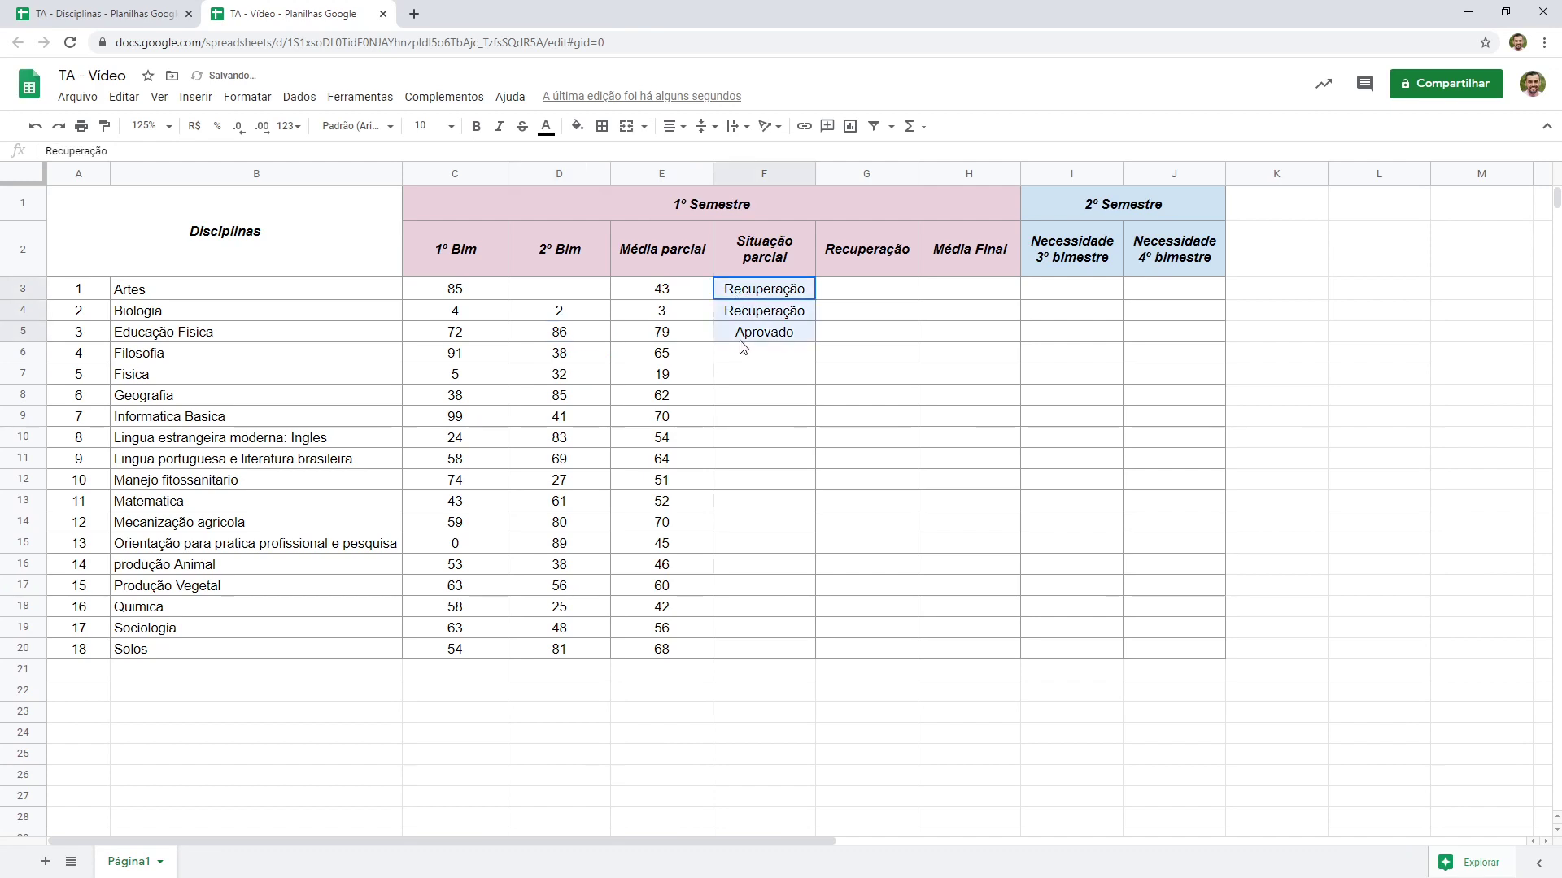
pyautogui.press('Delete')
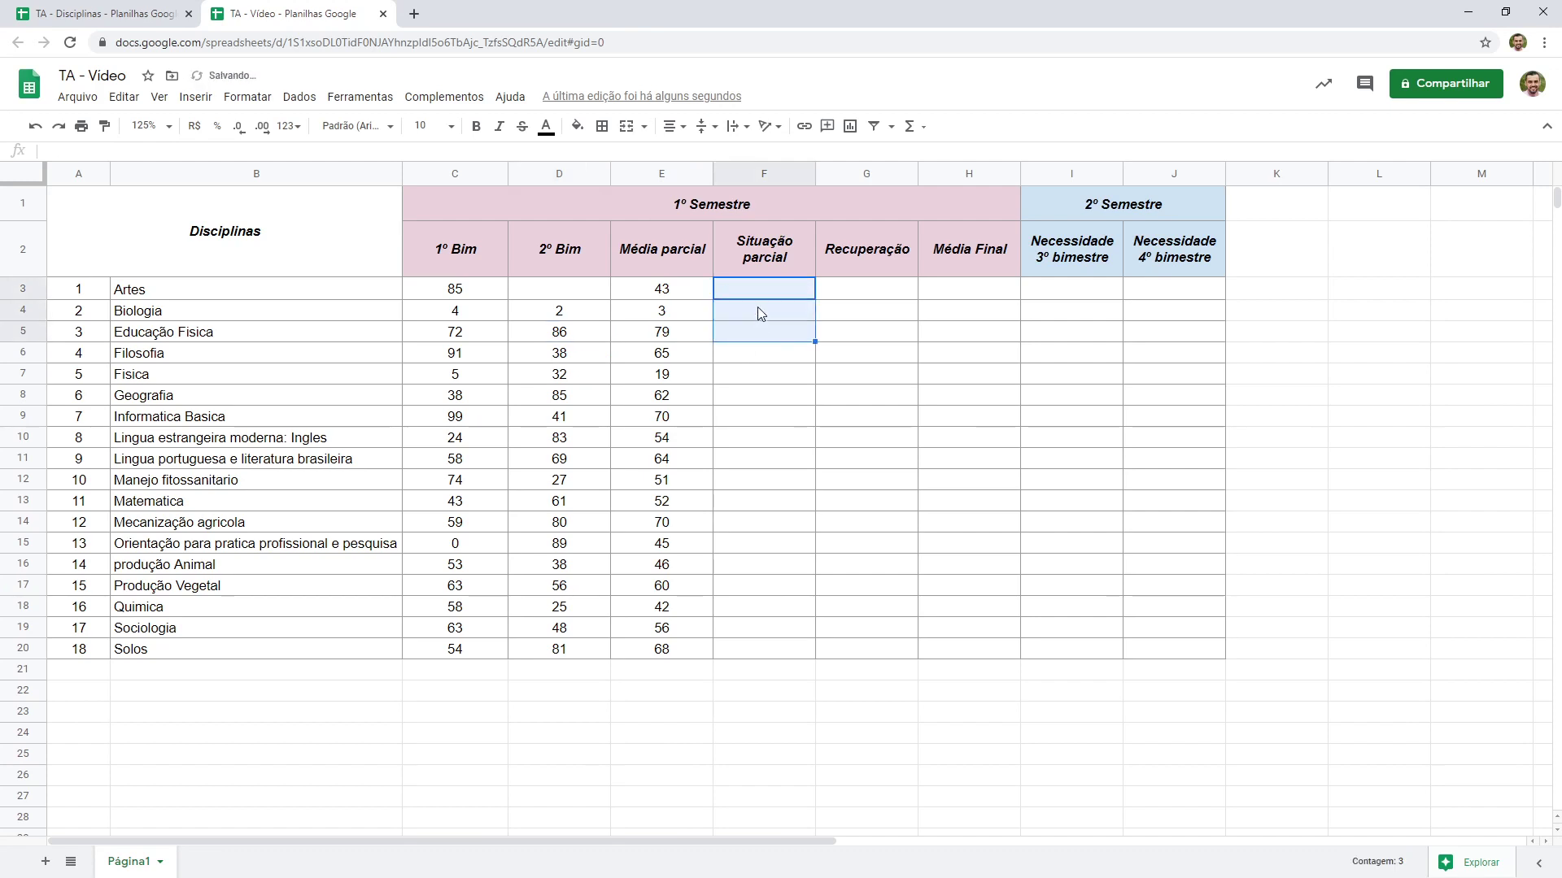
# Step: Write the formula =SE(E3 >= 60; "Aprovado"; "Recuperação") in F3 for the Artes partial status
pyautogui.click(757, 291)
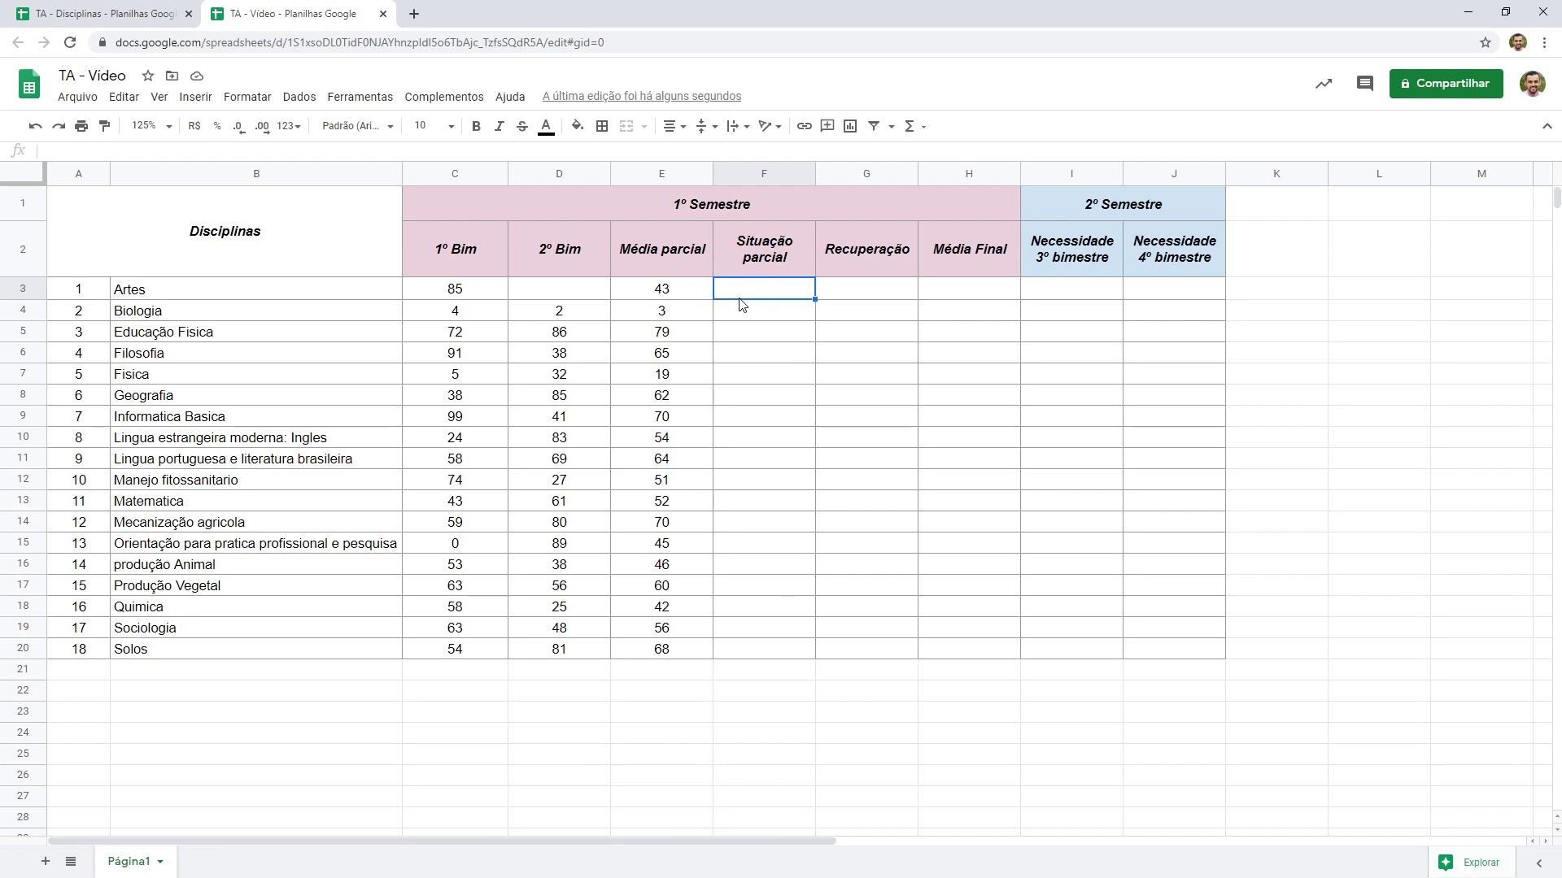
pyautogui.write('=SE(')
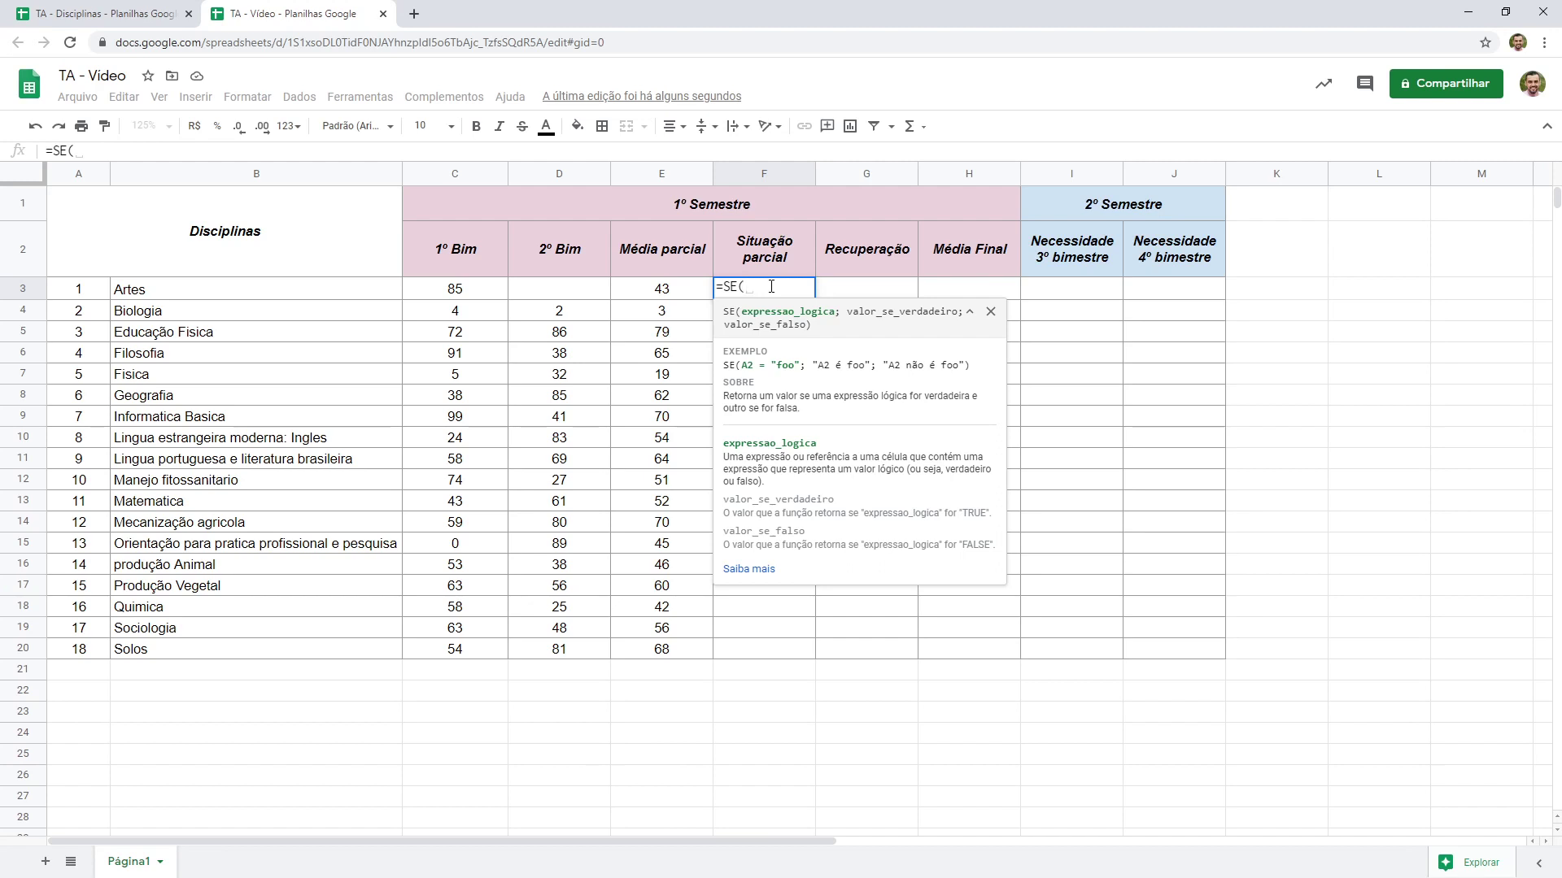
pyautogui.click(670, 298)
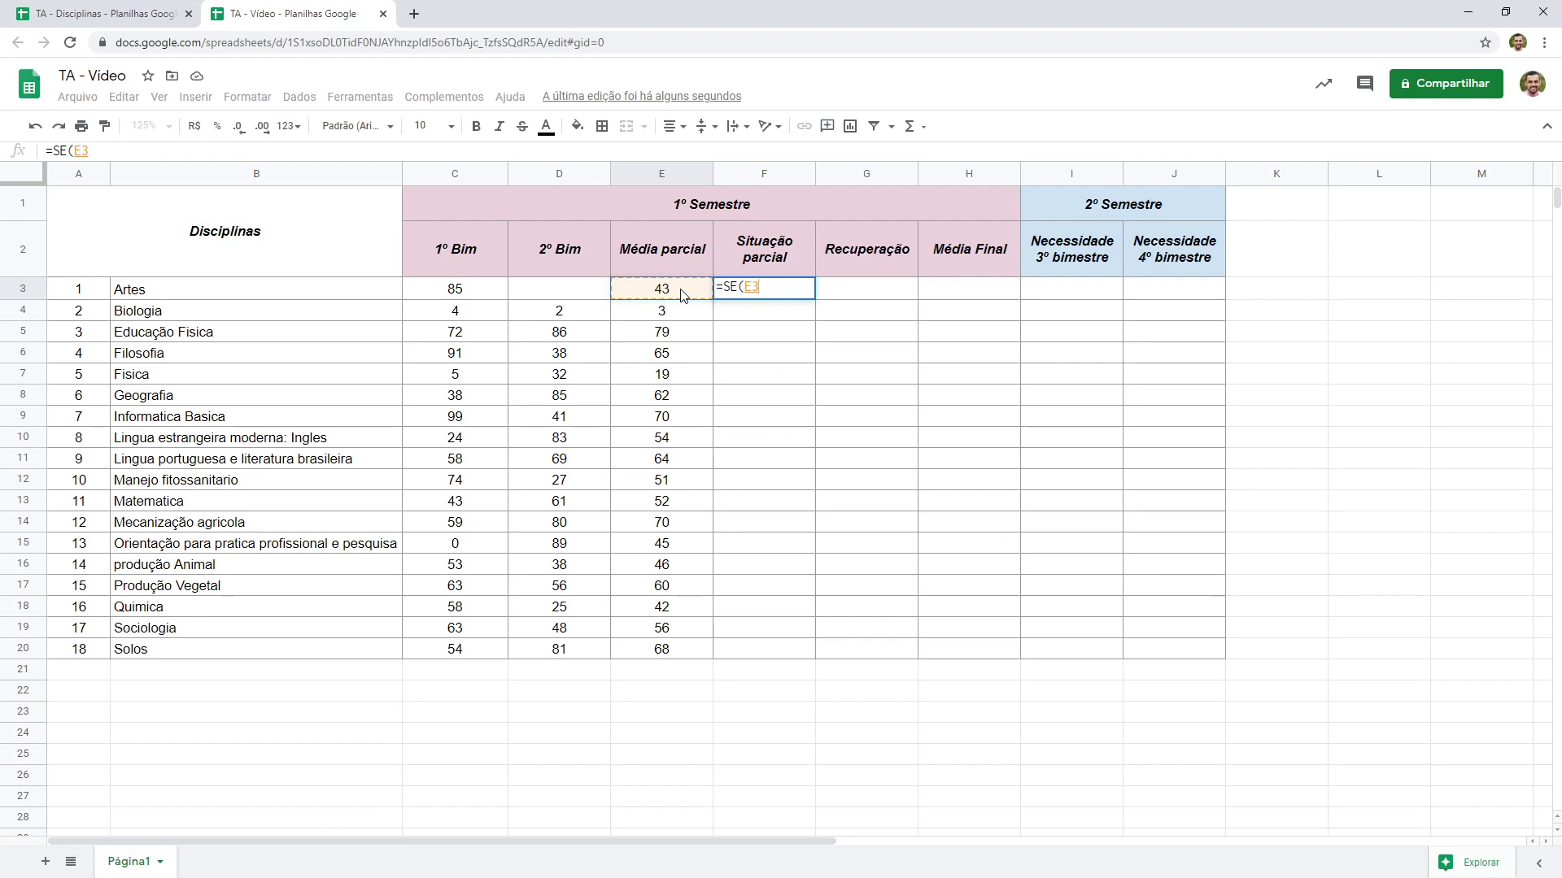
pyautogui.write('>= 60')
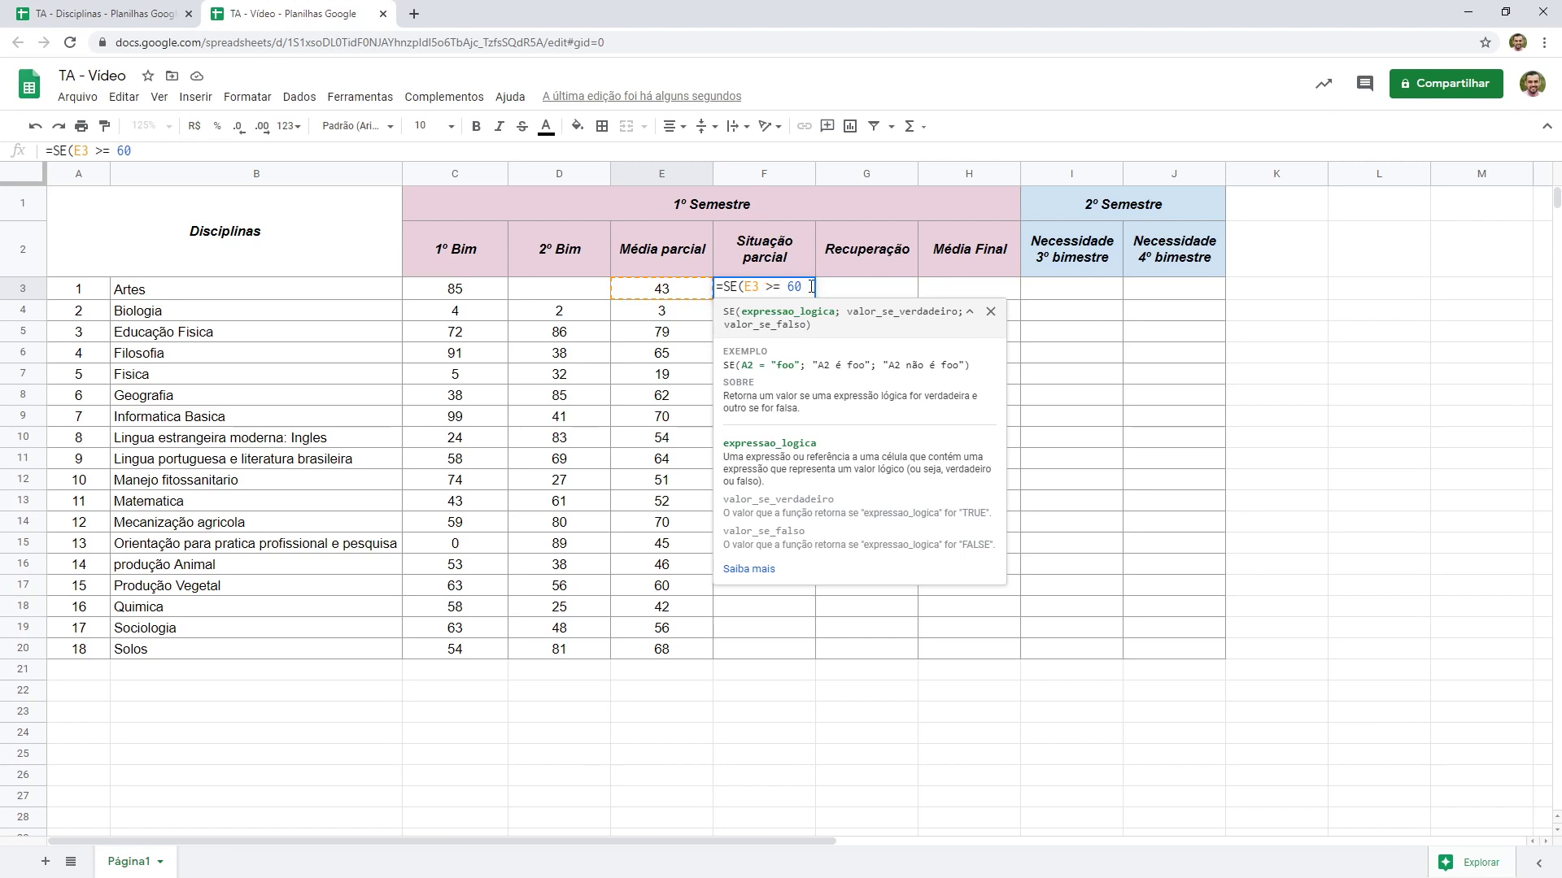
pyautogui.write('; ')
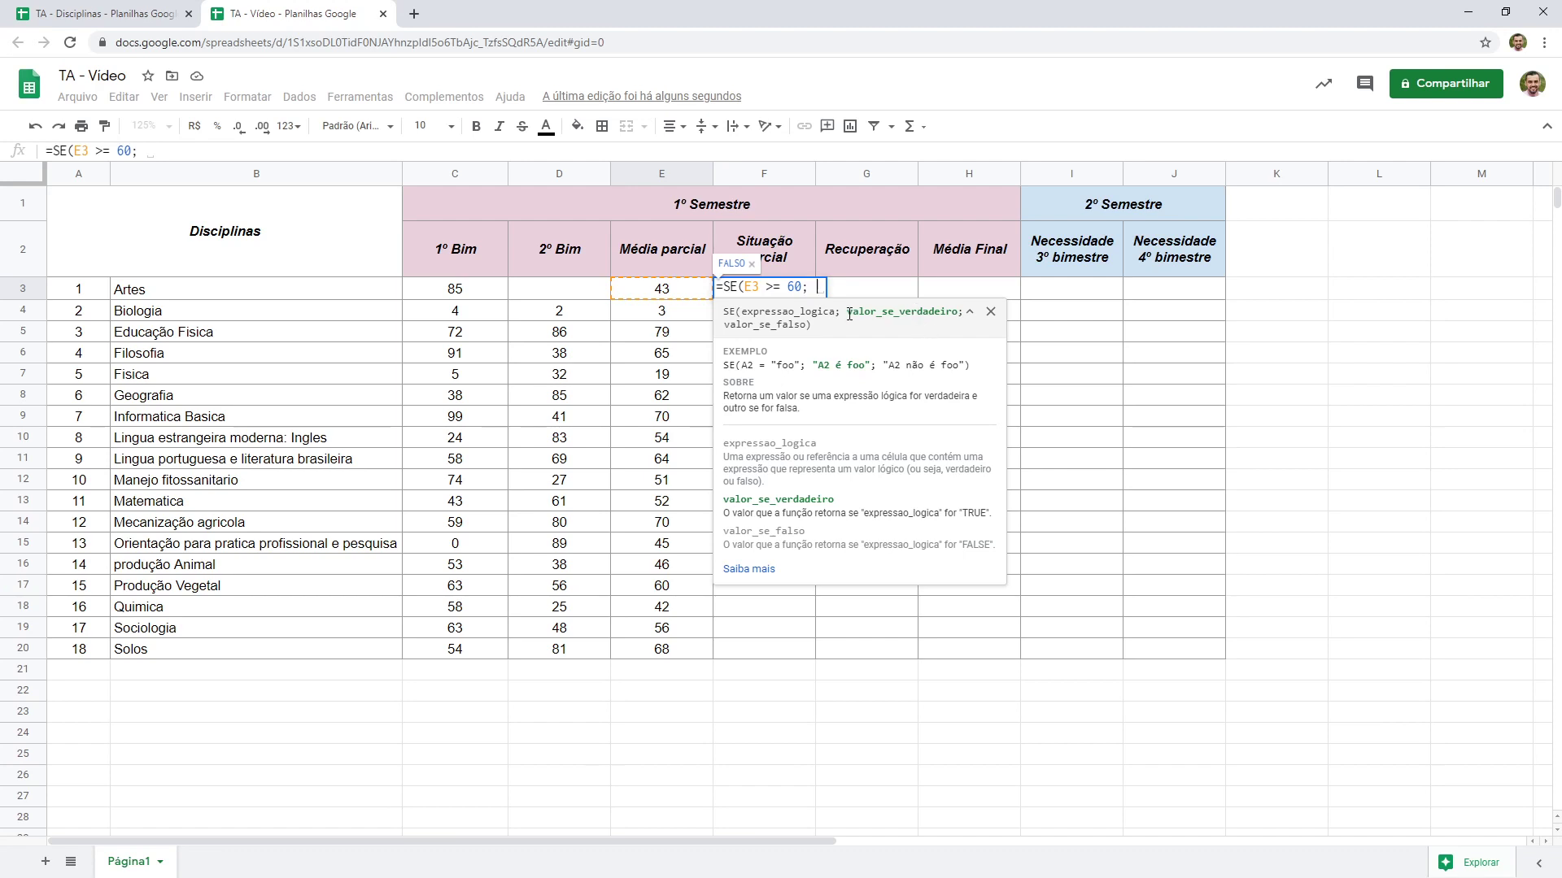
pyautogui.write('"Aprov')
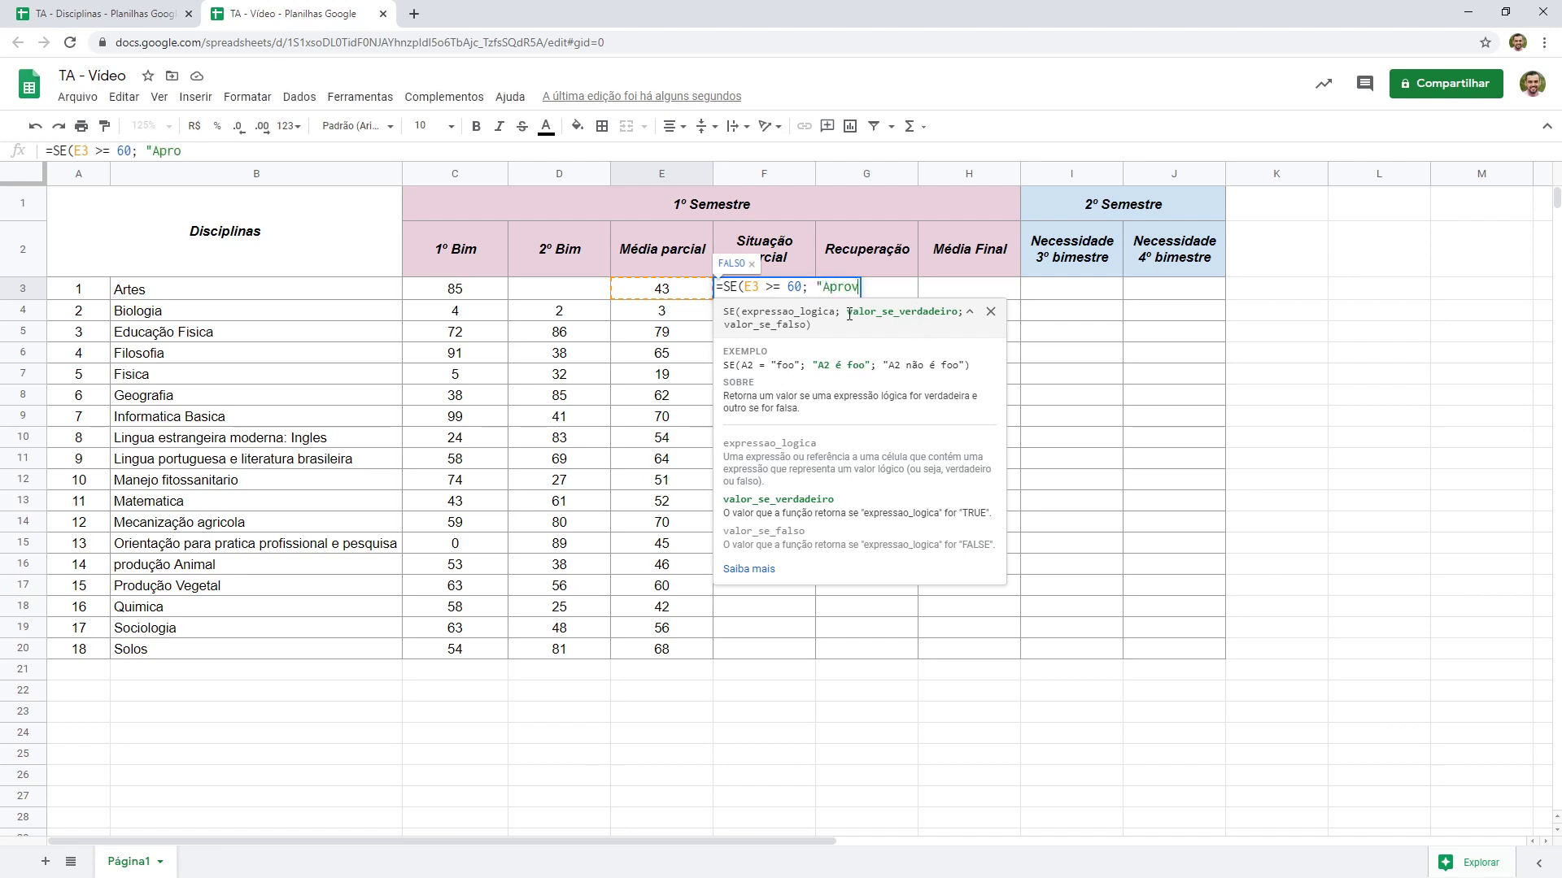
pyautogui.write('ado";')
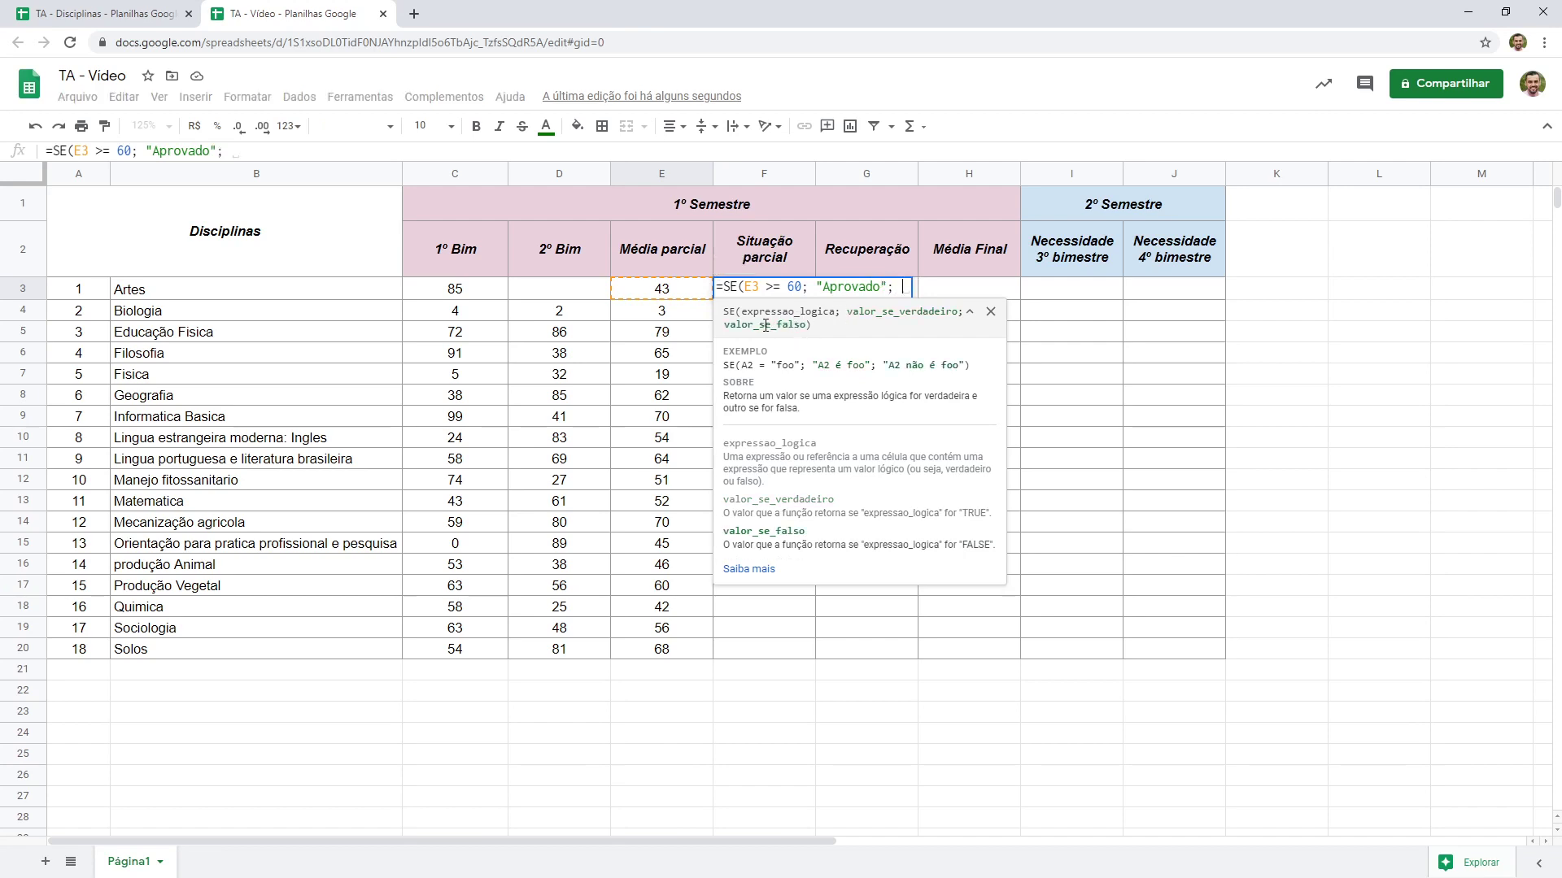
pyautogui.write(' "')
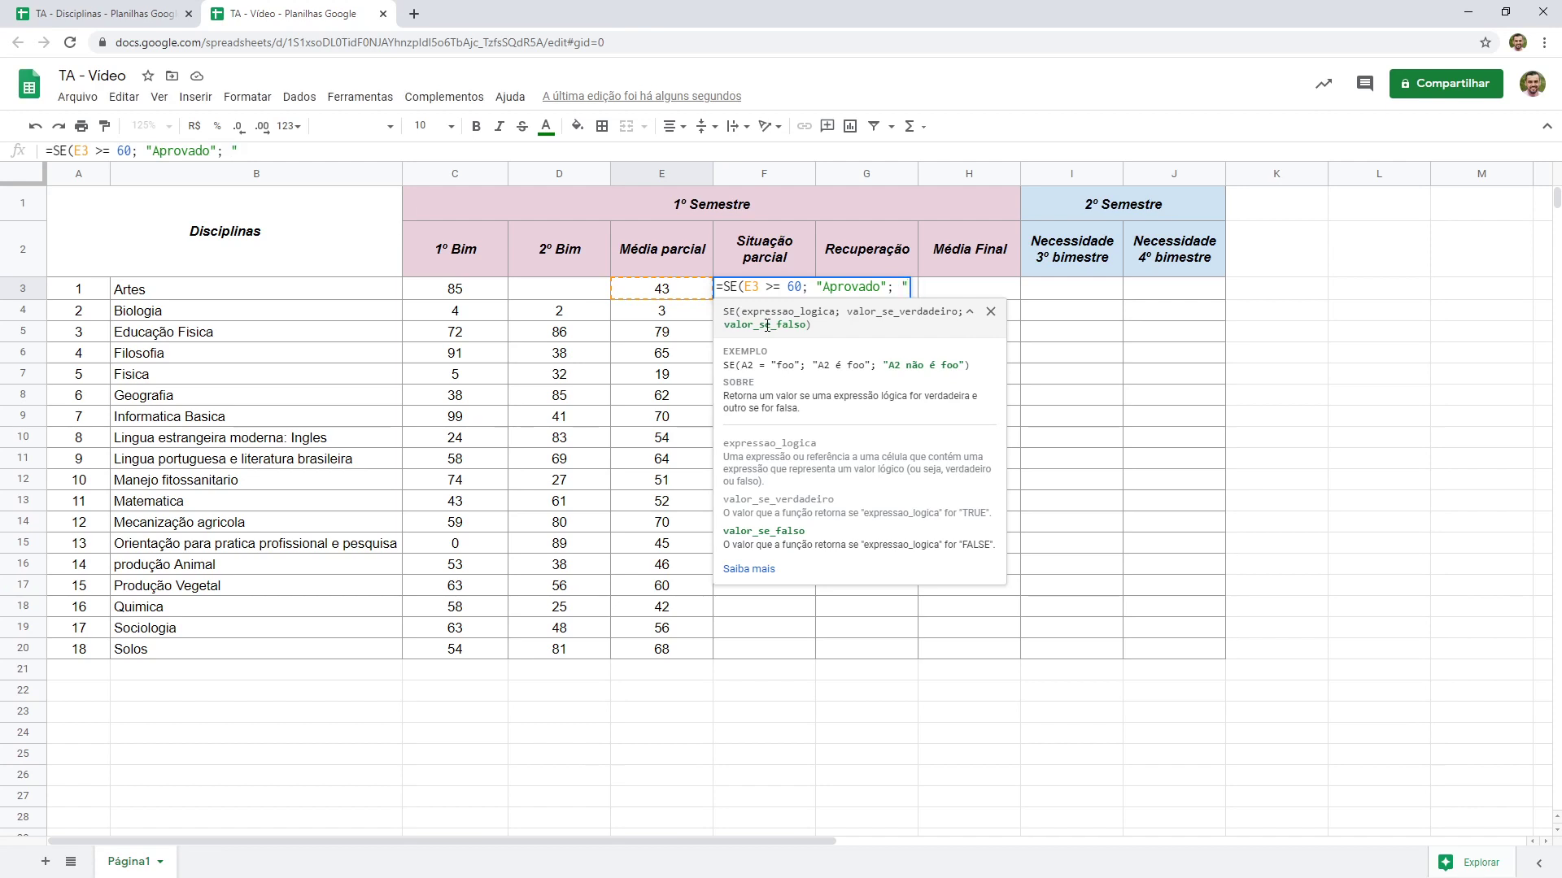
pyautogui.write('Recuper')
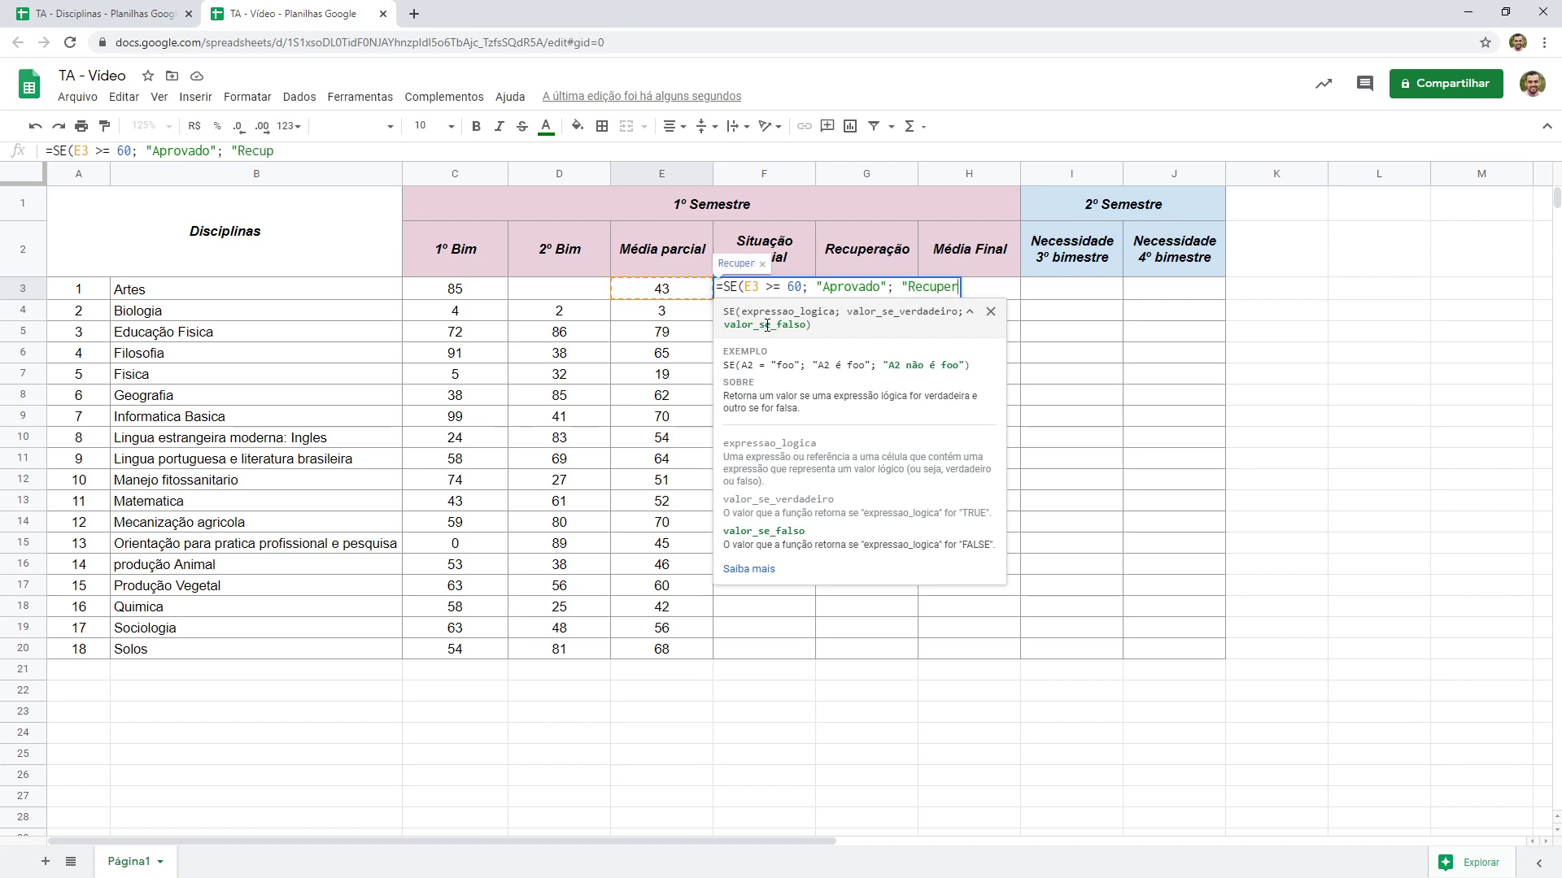
pyautogui.write('ação")')
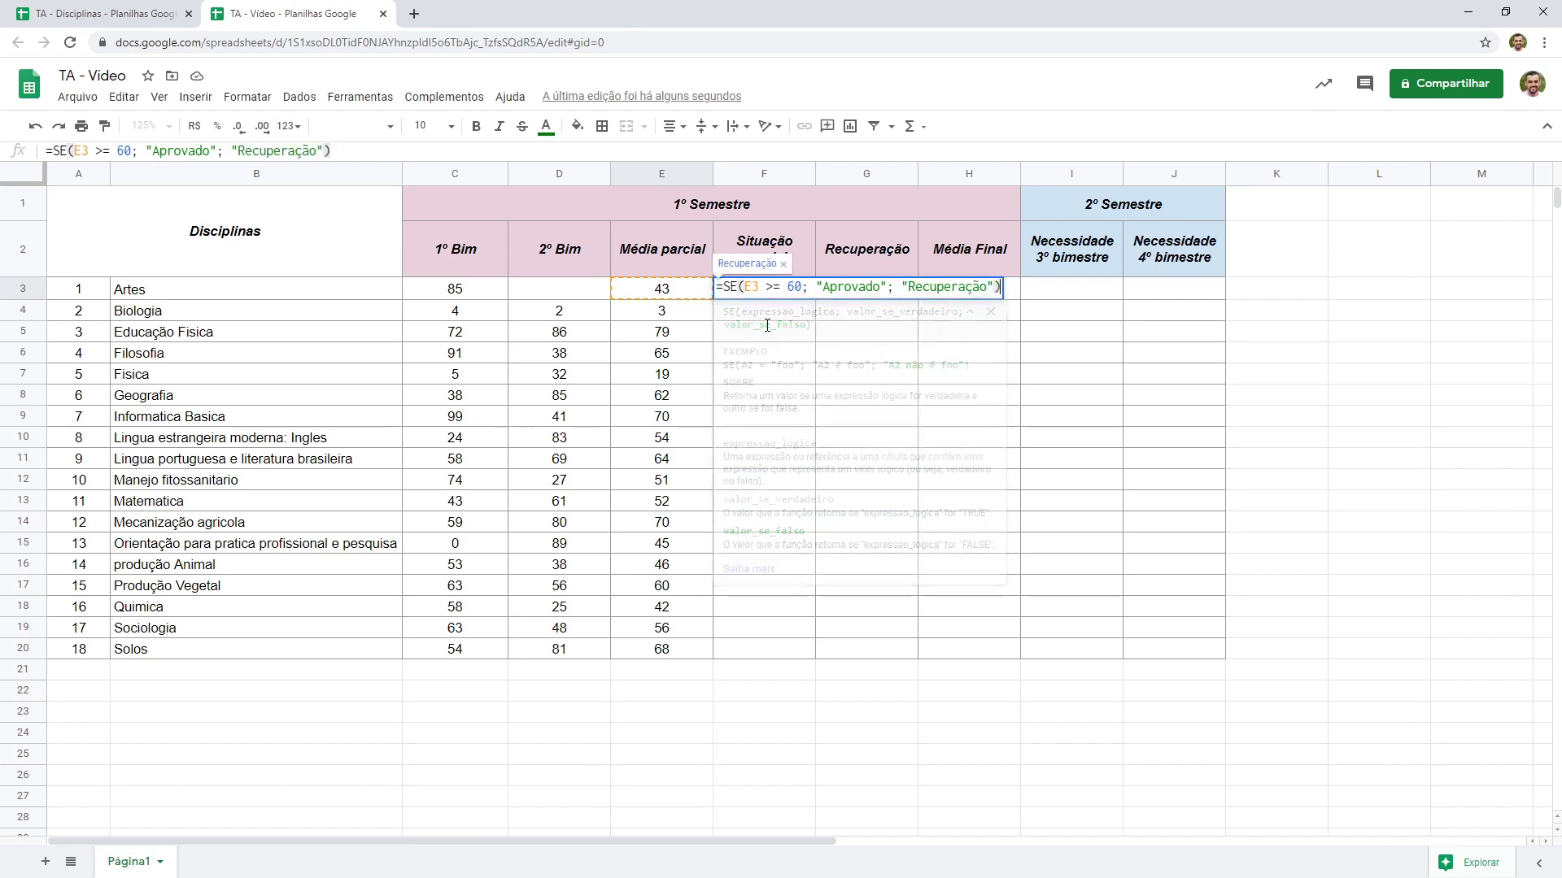
# Step: Review the condition and the true and false values of the SE formula, and commit it in F3
pyautogui.click(741, 288)
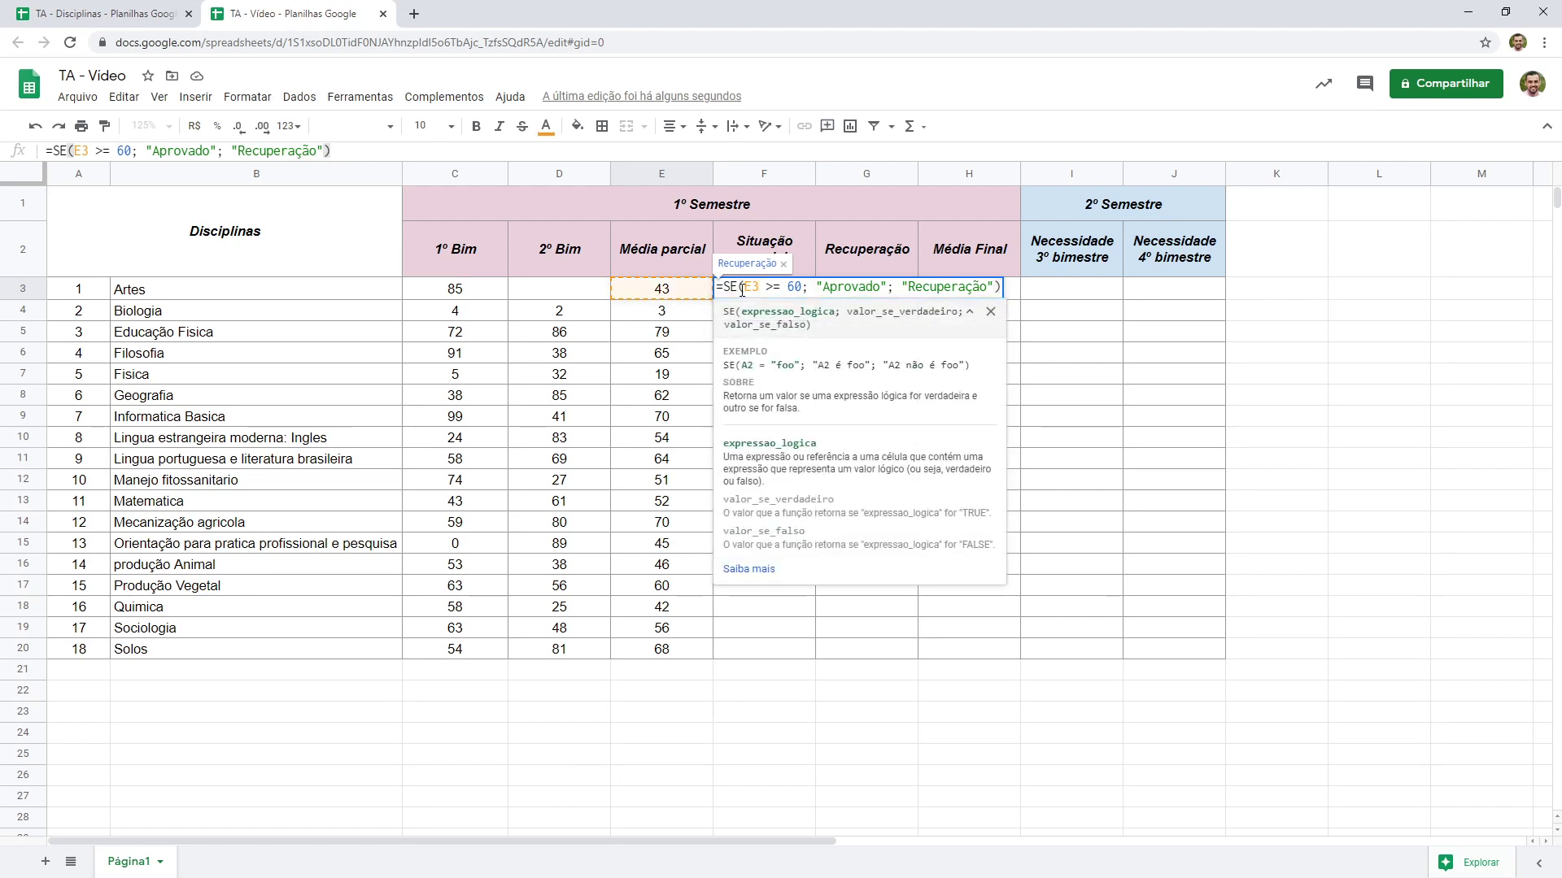
pyautogui.moveTo(801, 288); pyautogui.dragTo(995, 287)
pyautogui.click(817, 288)
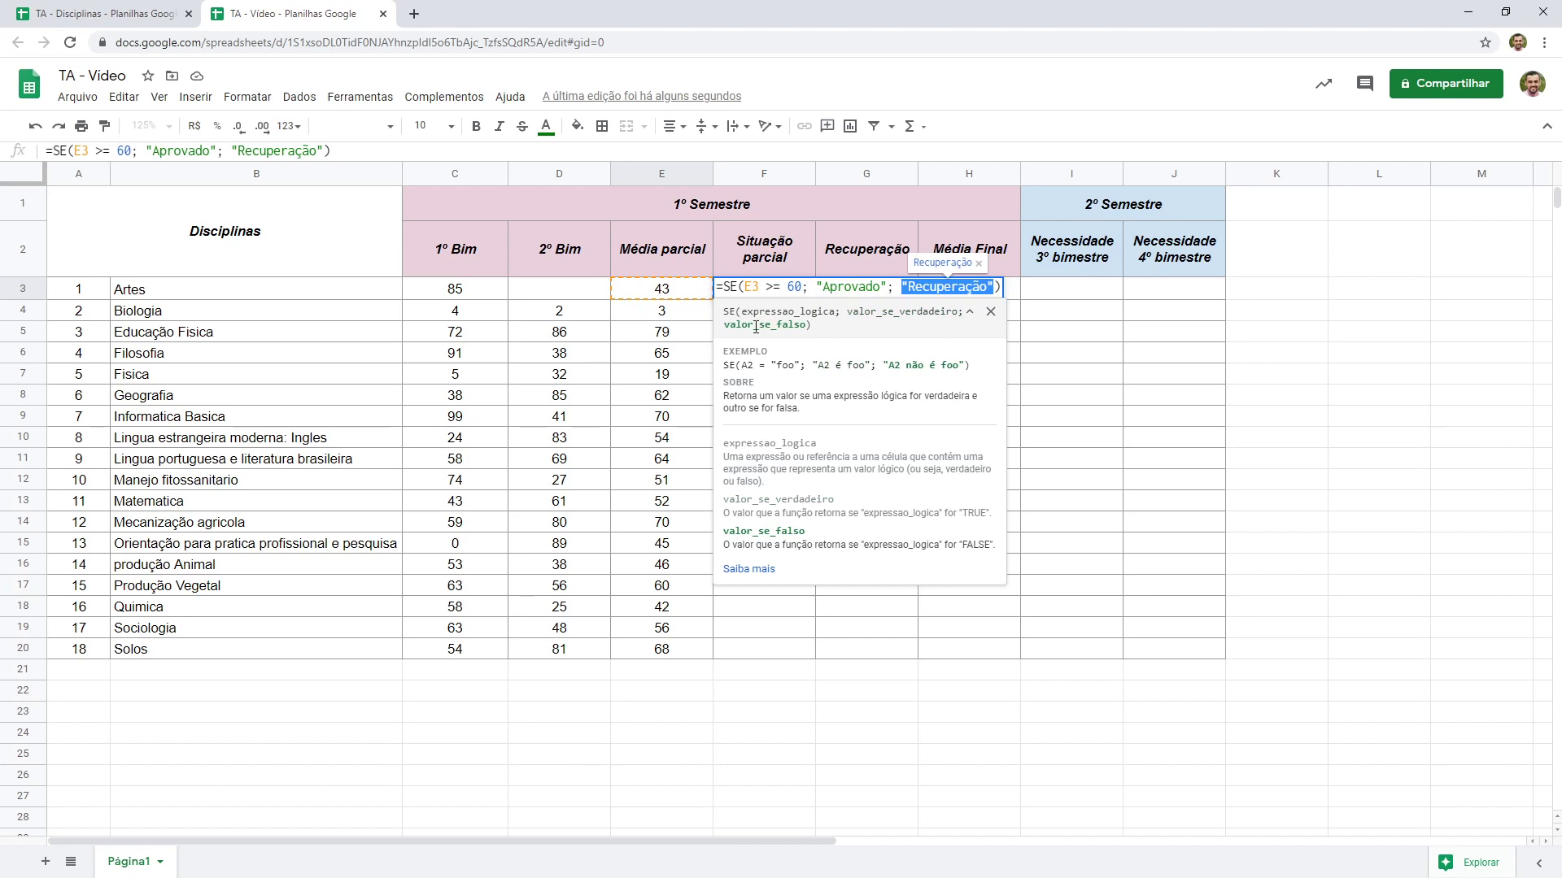
pyautogui.click(808, 286)
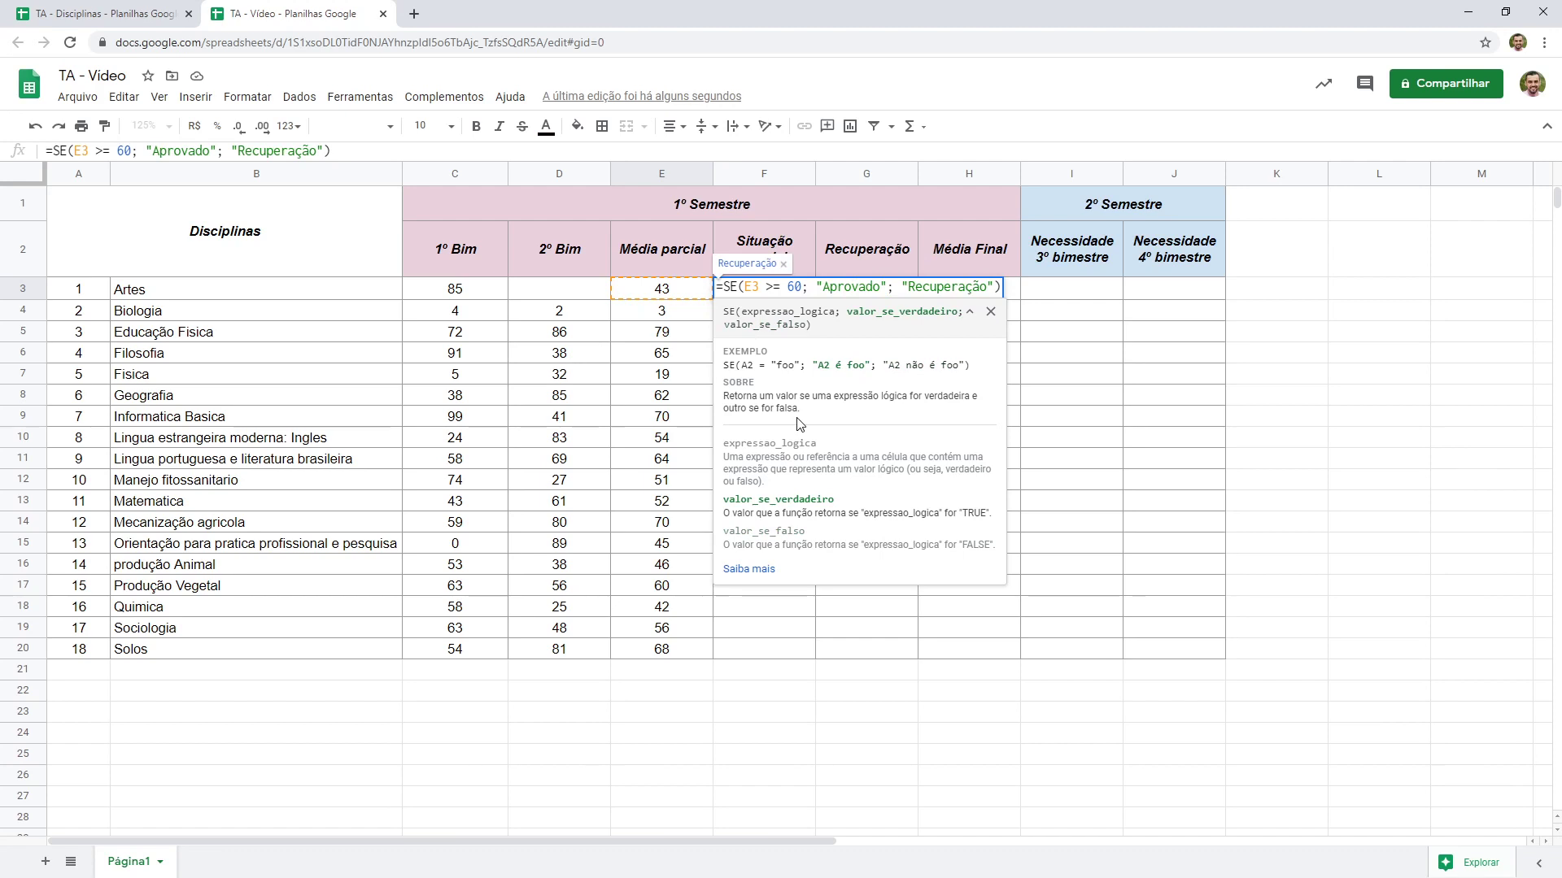
pyautogui.click(766, 286)
pyautogui.press('Return')
pyautogui.press('Up')
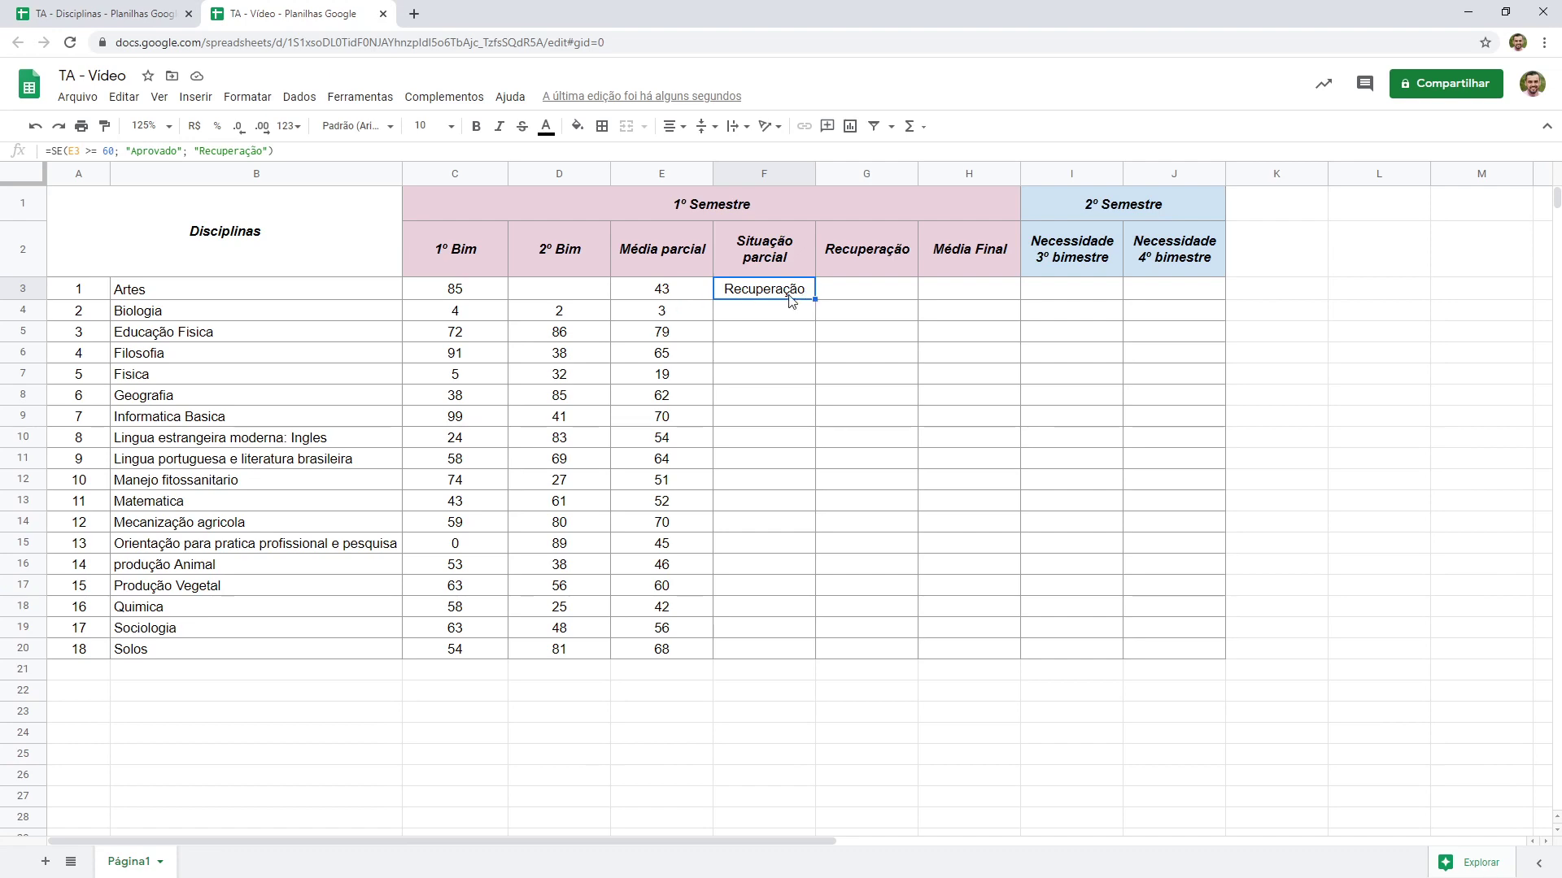
# Step: Copy the SE formula from F3 down through F20 and check the Fisica status against its average
pyautogui.moveTo(802, 653); pyautogui.dragTo(802, 652)
pyautogui.click(768, 373)
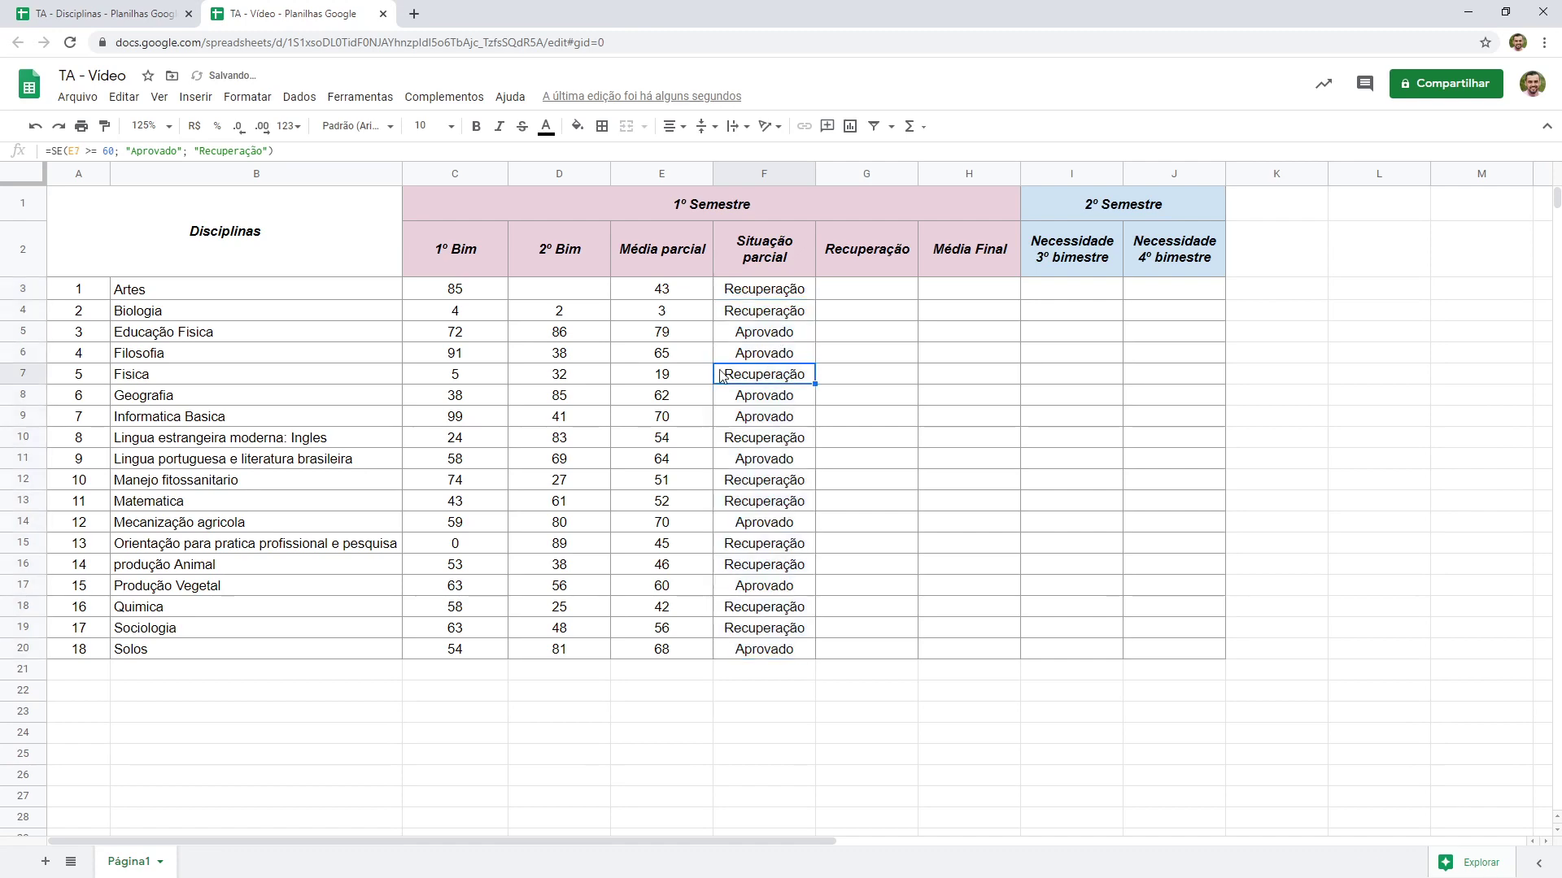
pyautogui.press('Left')
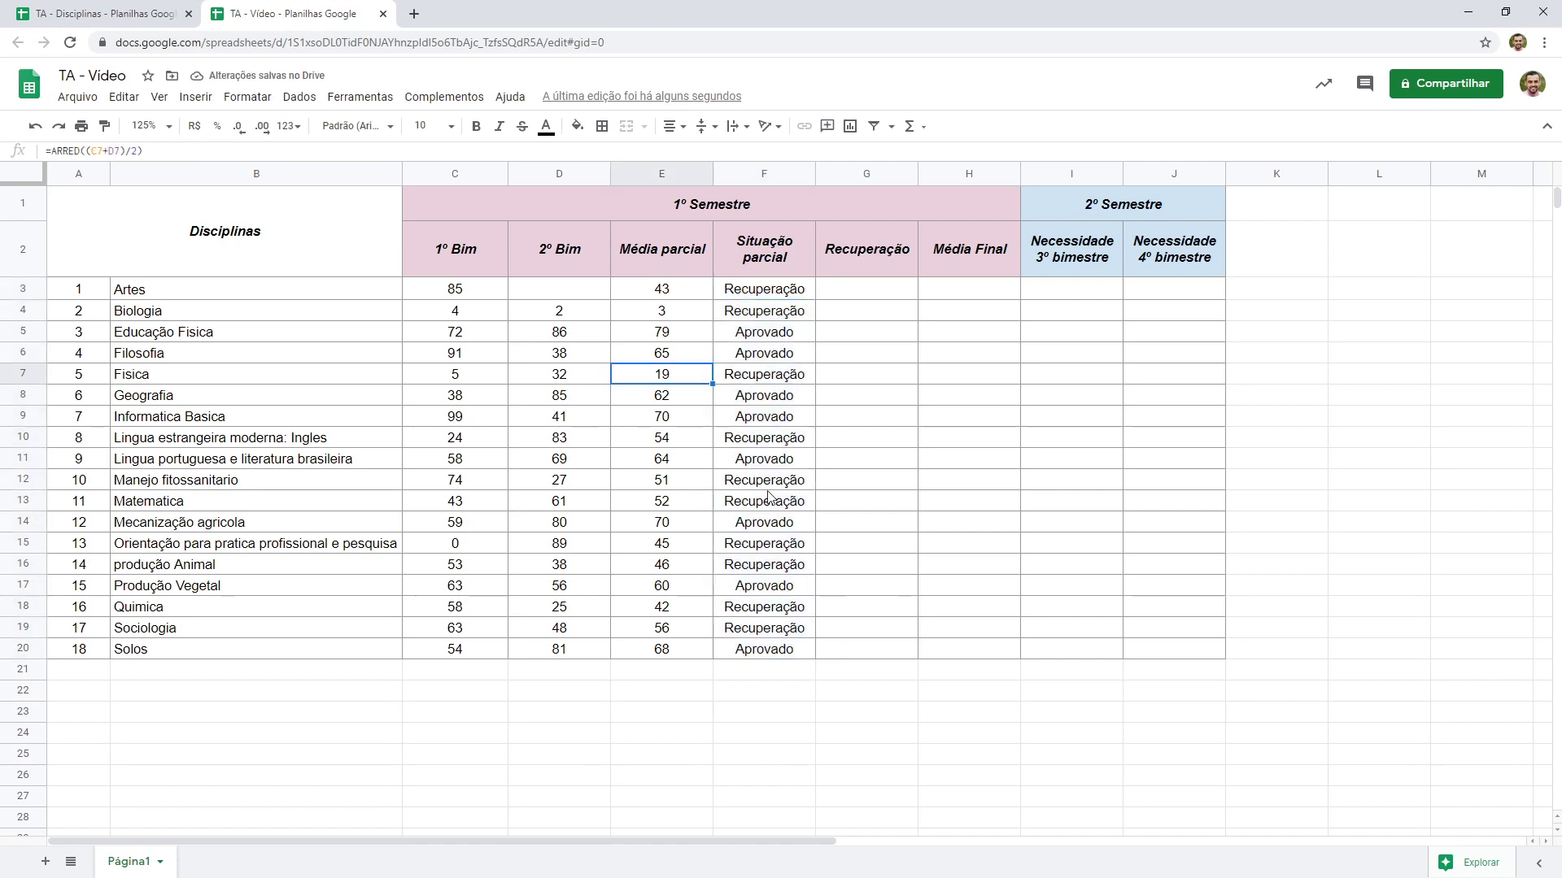
# Step: Set the Artes 2º Bim grade in D3 to 50 to test the status formula
pyautogui.click(171, 8)
pyautogui.click(238, 6)
pyautogui.click(576, 294)
pyautogui.write('50')
pyautogui.press('Return')
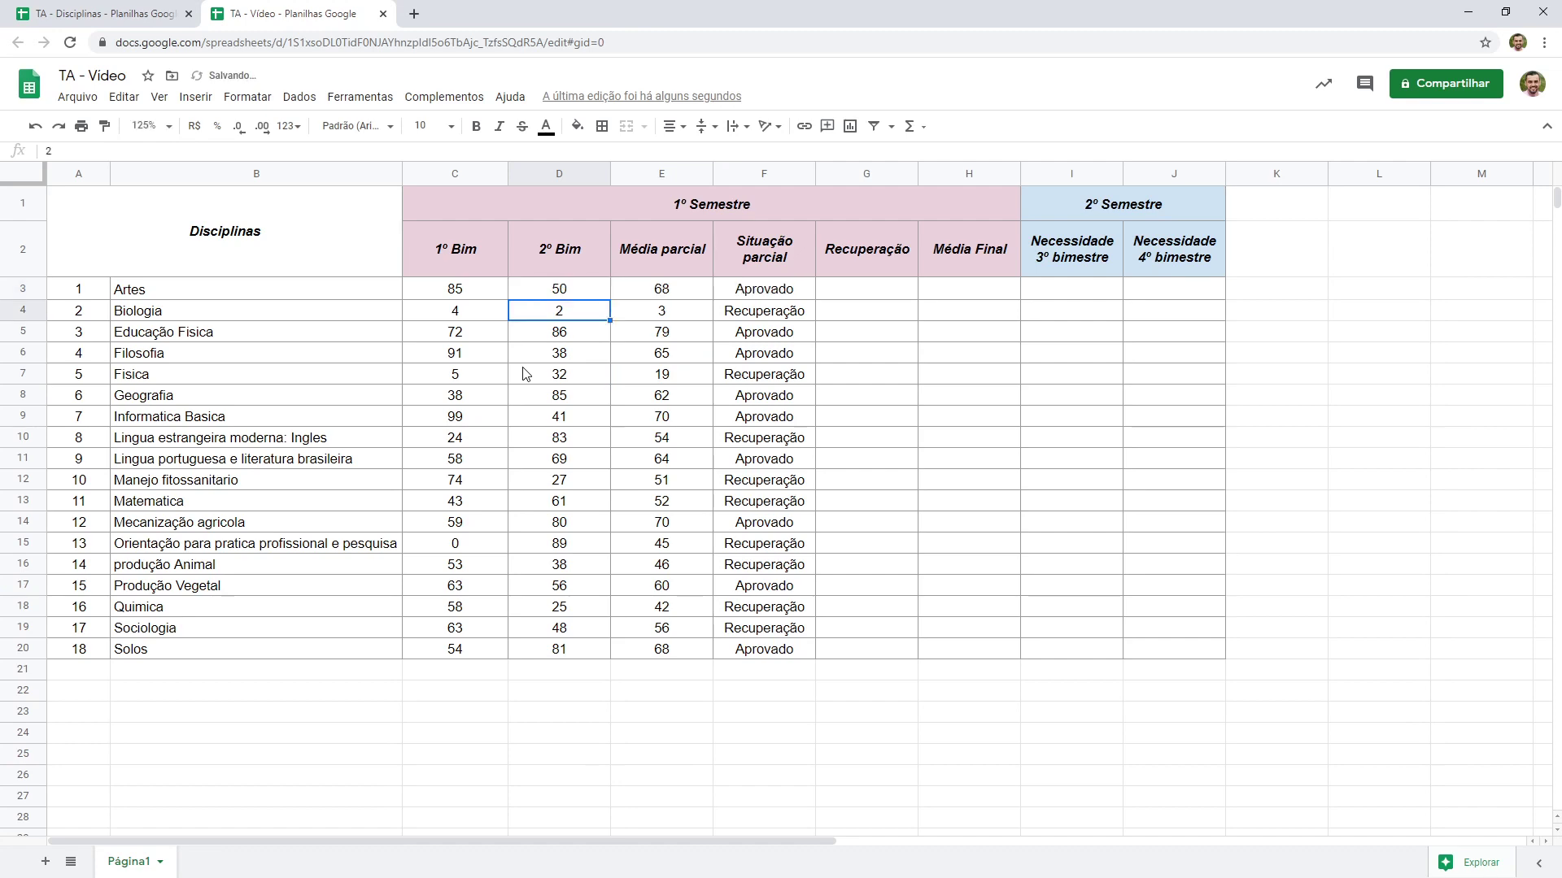
# Step: Set the Lingua estrangeira moderna: Ingles 1º Bim grade in C10 to 50
pyautogui.press('Down')
pyautogui.press('Down')
pyautogui.press('Down')
pyautogui.press('Down')
pyautogui.press('Down')
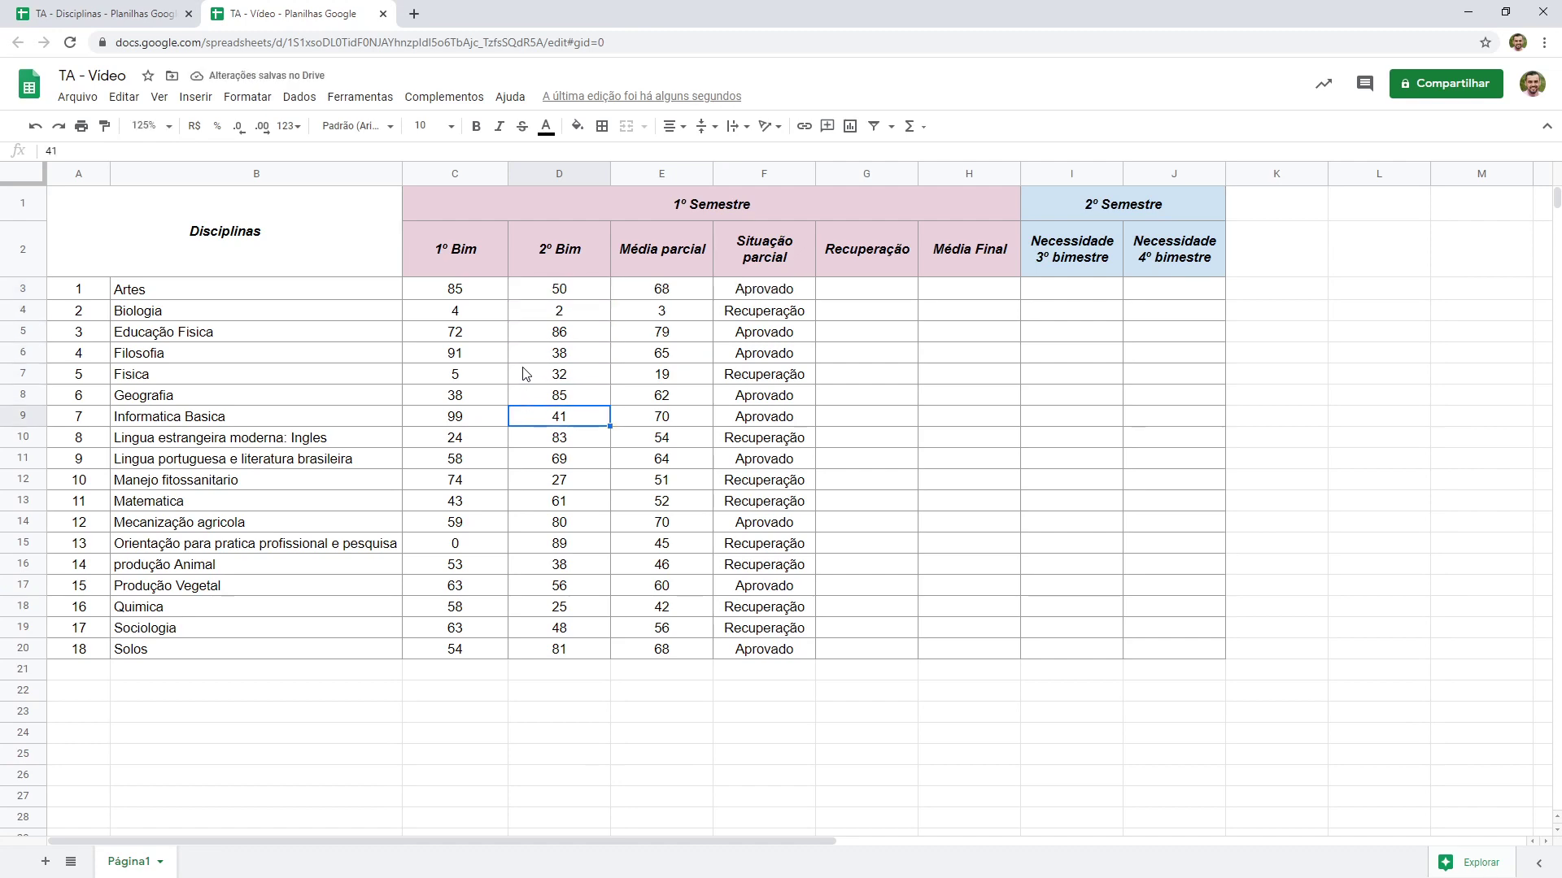
pyautogui.press('Down')
pyautogui.press('Left')
pyautogui.write('50')
pyautogui.press('Return')
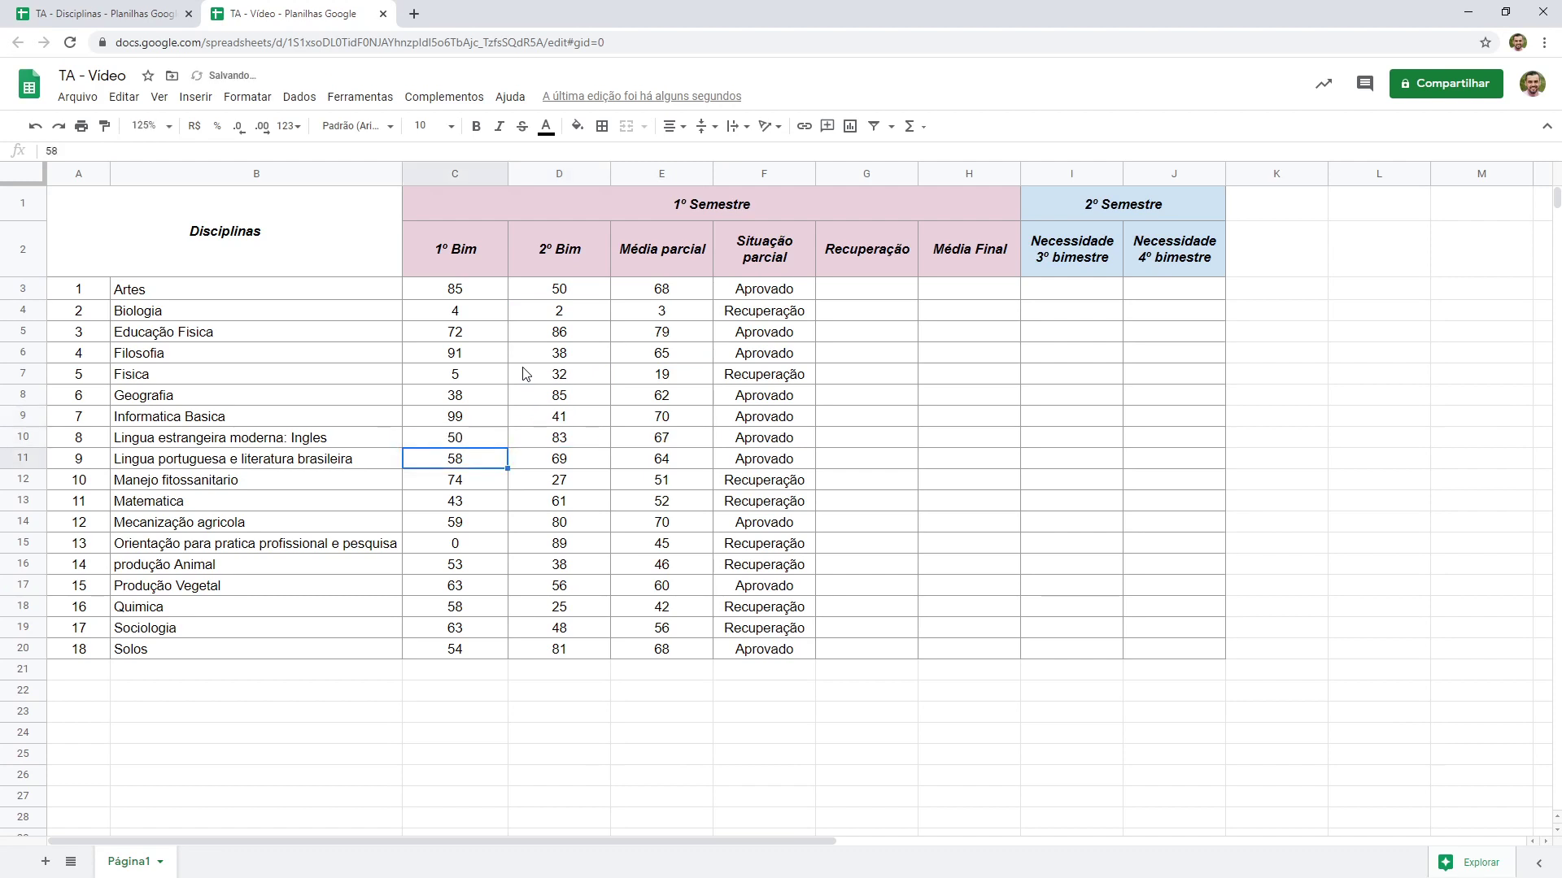
# Step: Set the Manejo fitossanitario 2º Bim grade in D12 to 60 and the Matematica 1º Bim grade in C13 to 80
pyautogui.press('Down')
pyautogui.press('Right')
pyautogui.write('60')
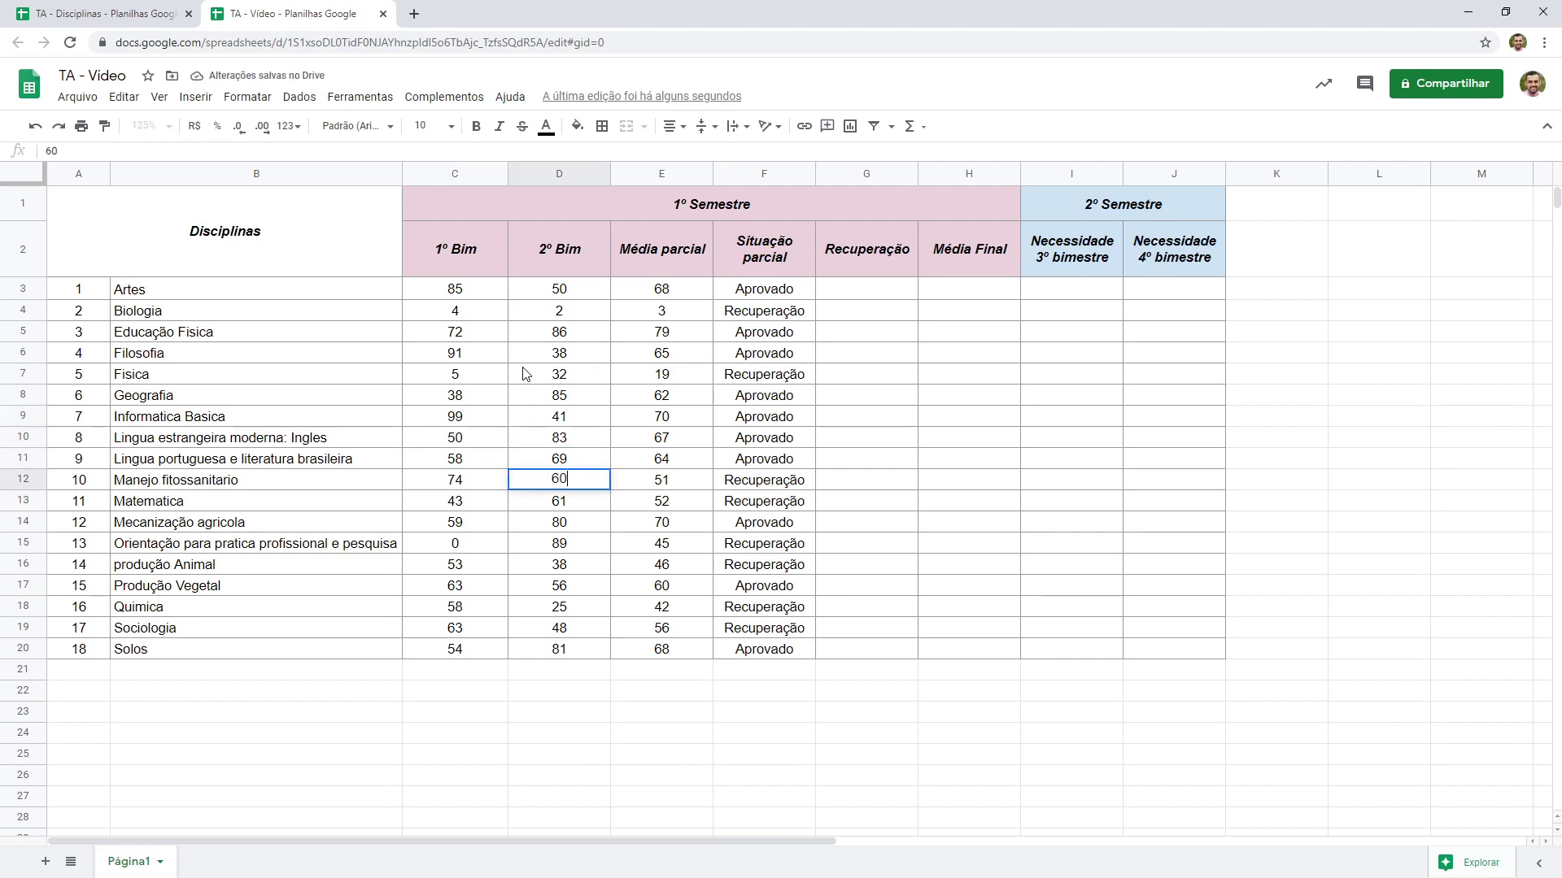
pyautogui.press('Return')
pyautogui.press('Left')
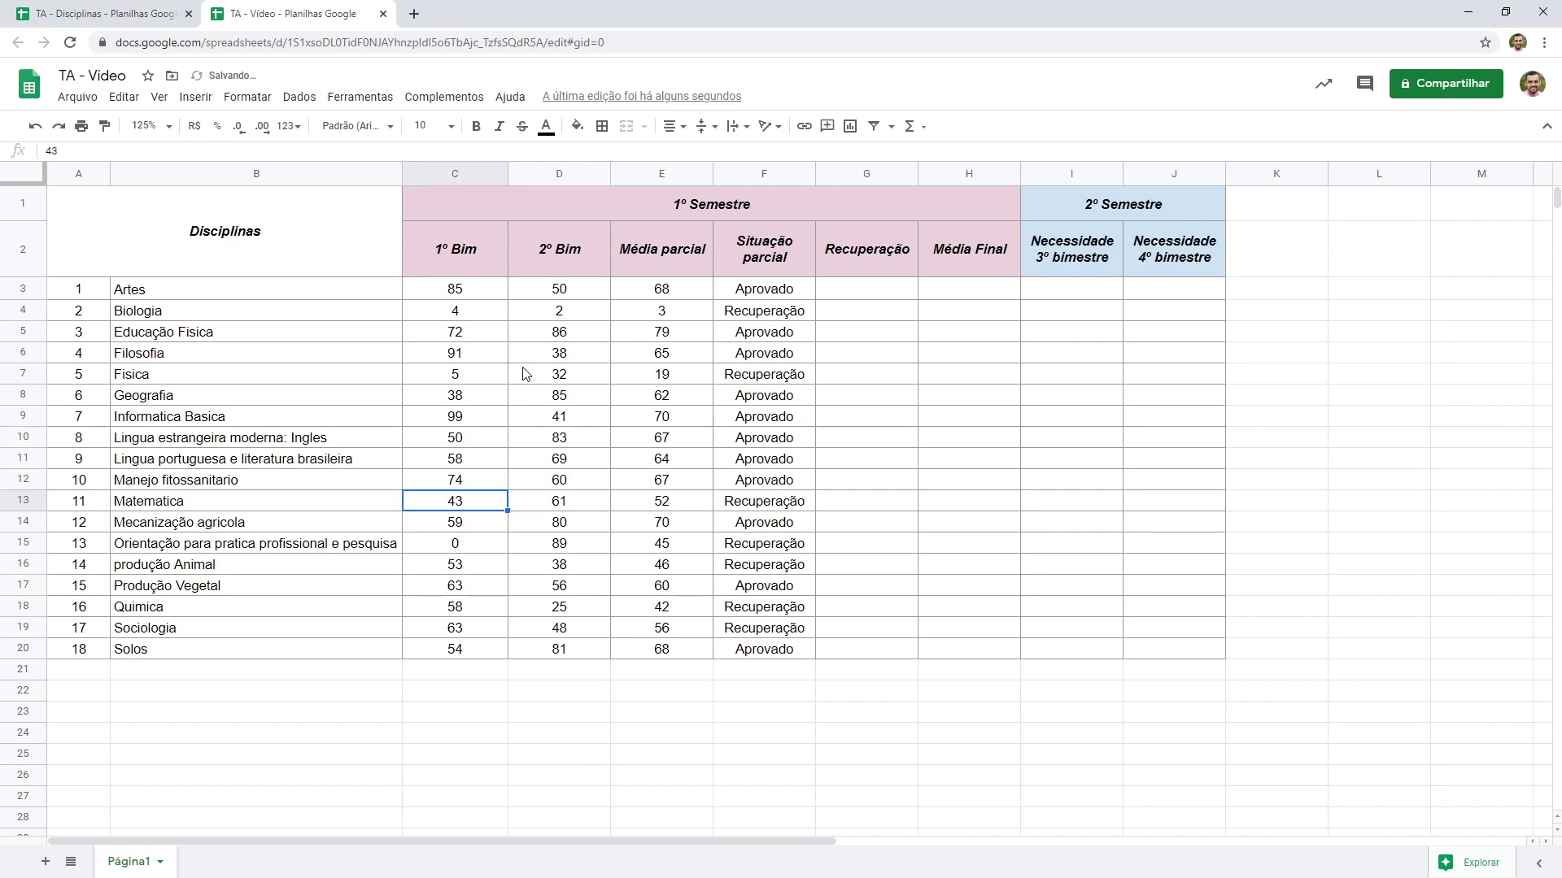
pyautogui.write('00')
pyautogui.press('Return')
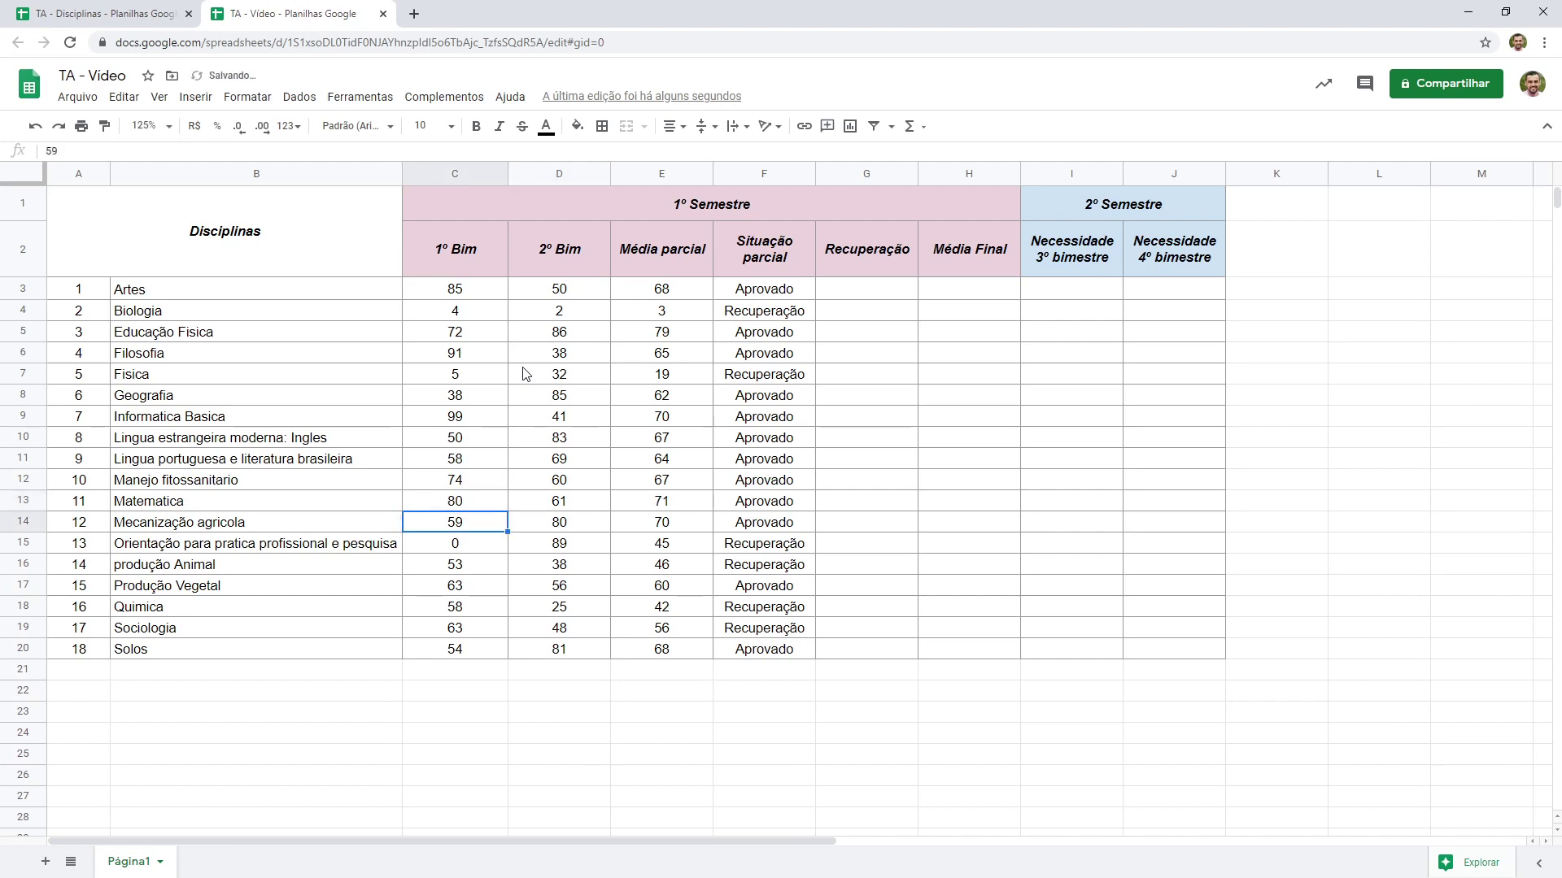
# Step: Set the 1º Bim grade of Orientação para pratica profissional e pesquisa in C15 to 50
pyautogui.press('Down')
pyautogui.press('Right')
pyautogui.press('Left')
pyautogui.write('50')
pyautogui.press('Return')
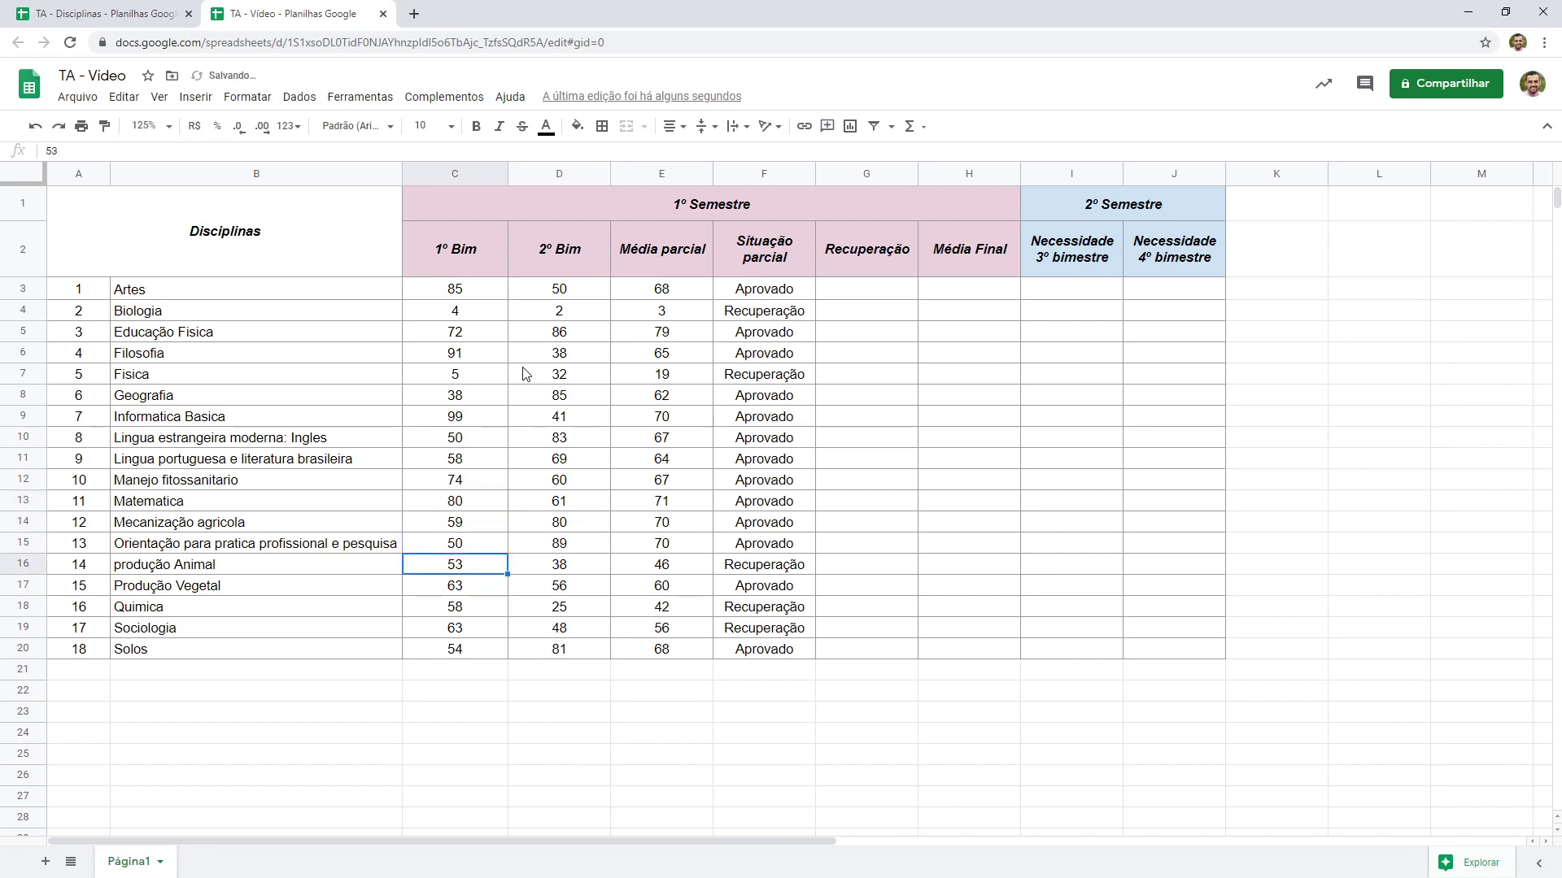
# Step: Enter 80 as the Biologia Recuperação grade in G4
pyautogui.press('Right')
pyautogui.press('Right')
pyautogui.press('Right')
pyautogui.press('Right')
pyautogui.press('Up')
pyautogui.press('Up')
pyautogui.press('Up')
pyautogui.press('Up')
pyautogui.press('Up')
pyautogui.press('Up')
pyautogui.press('Up')
pyautogui.press('Up')
pyautogui.press('Up')
pyautogui.press('Up')
pyautogui.press('Up')
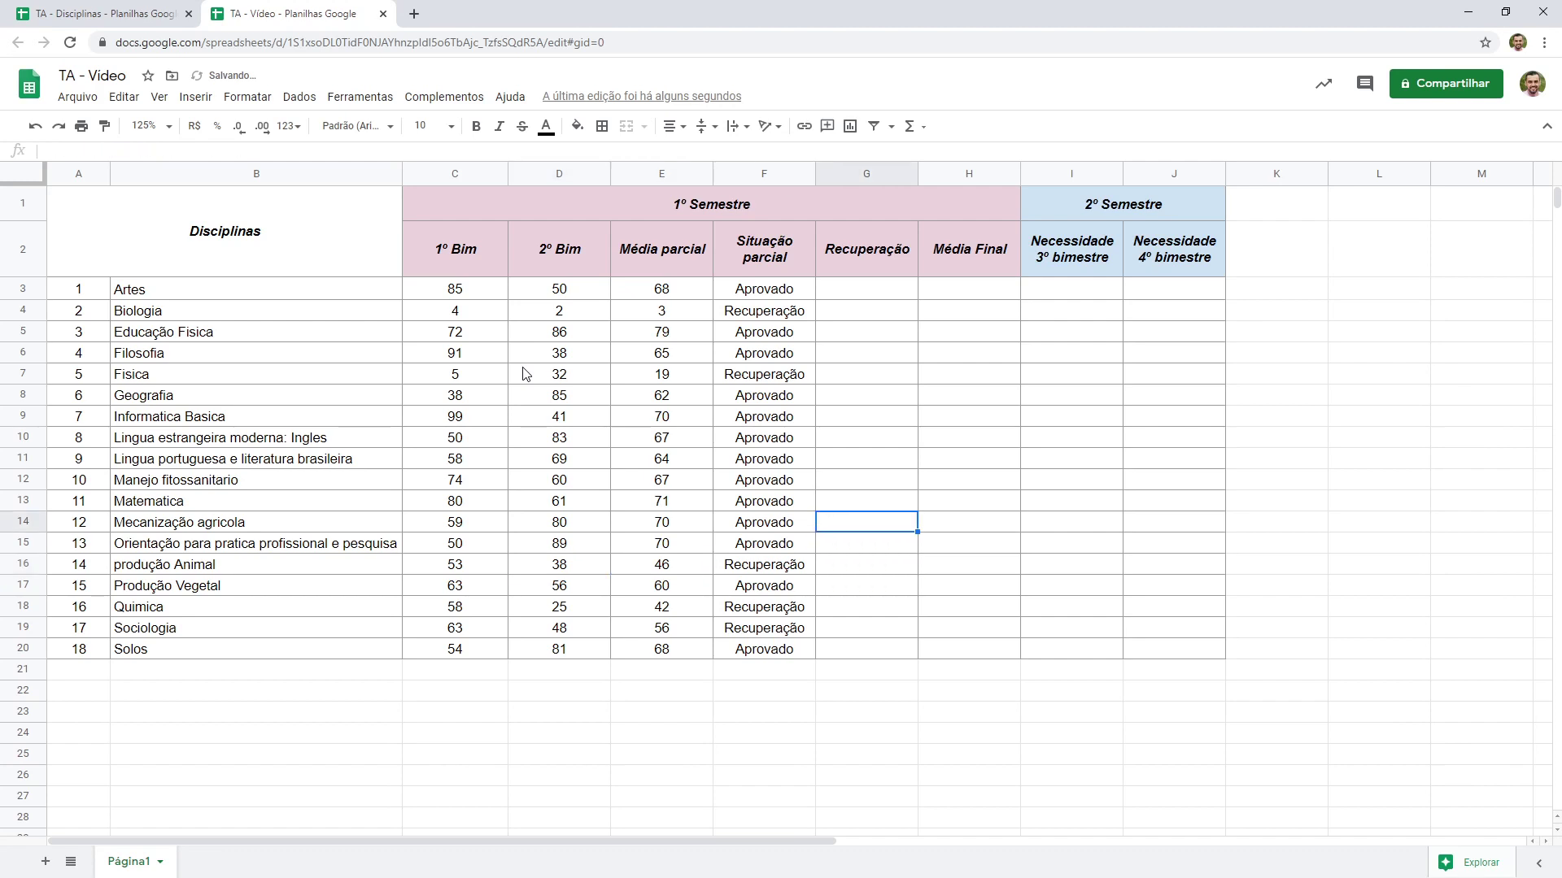
pyautogui.press('Left')
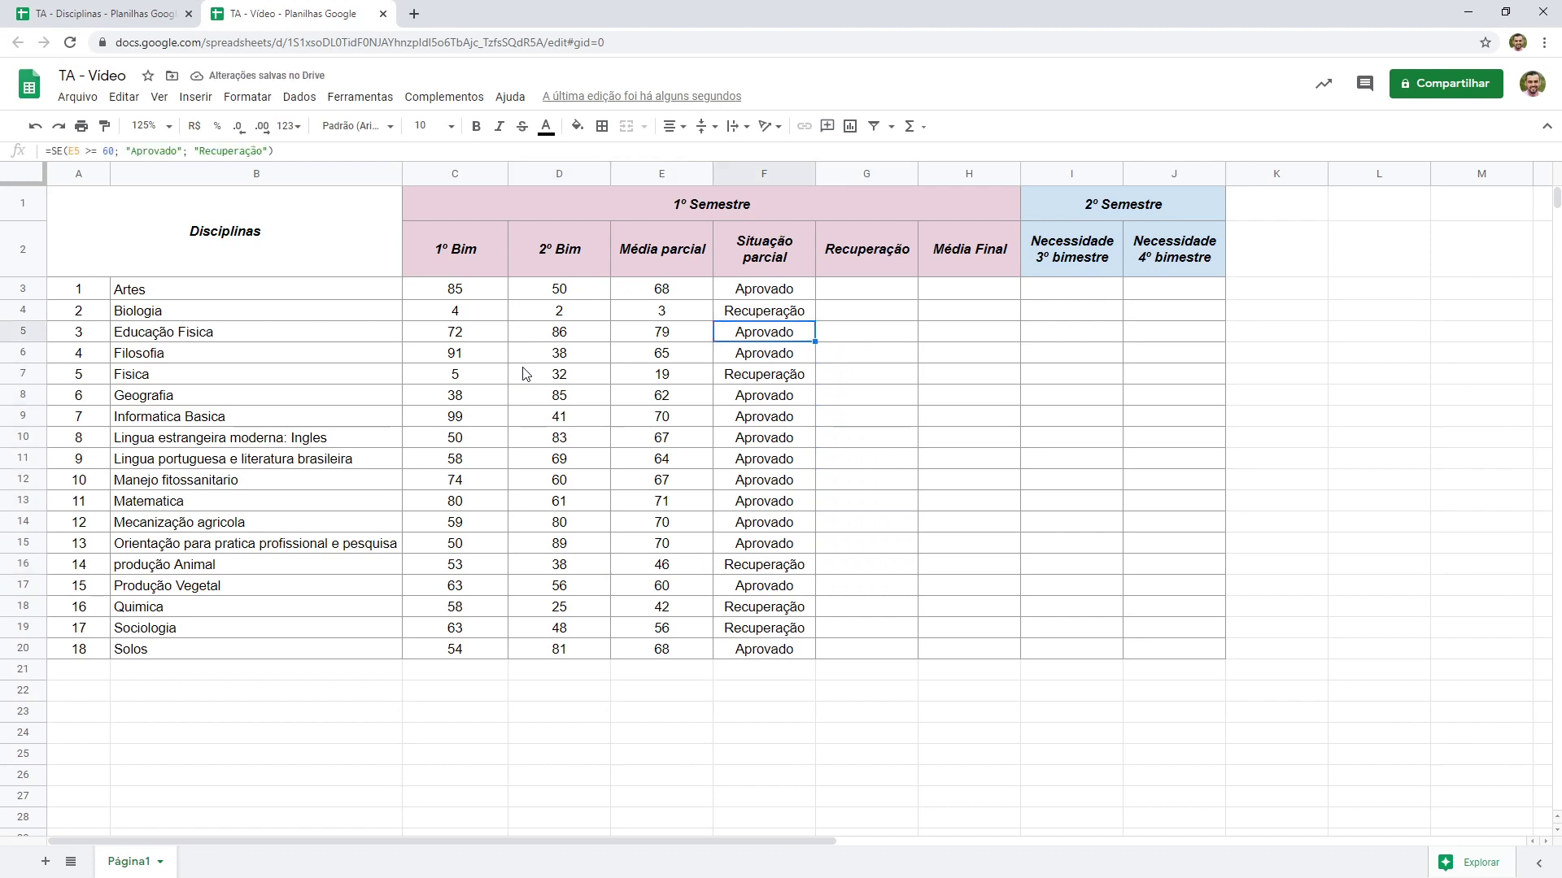
pyautogui.press('Up')
pyautogui.press('Right')
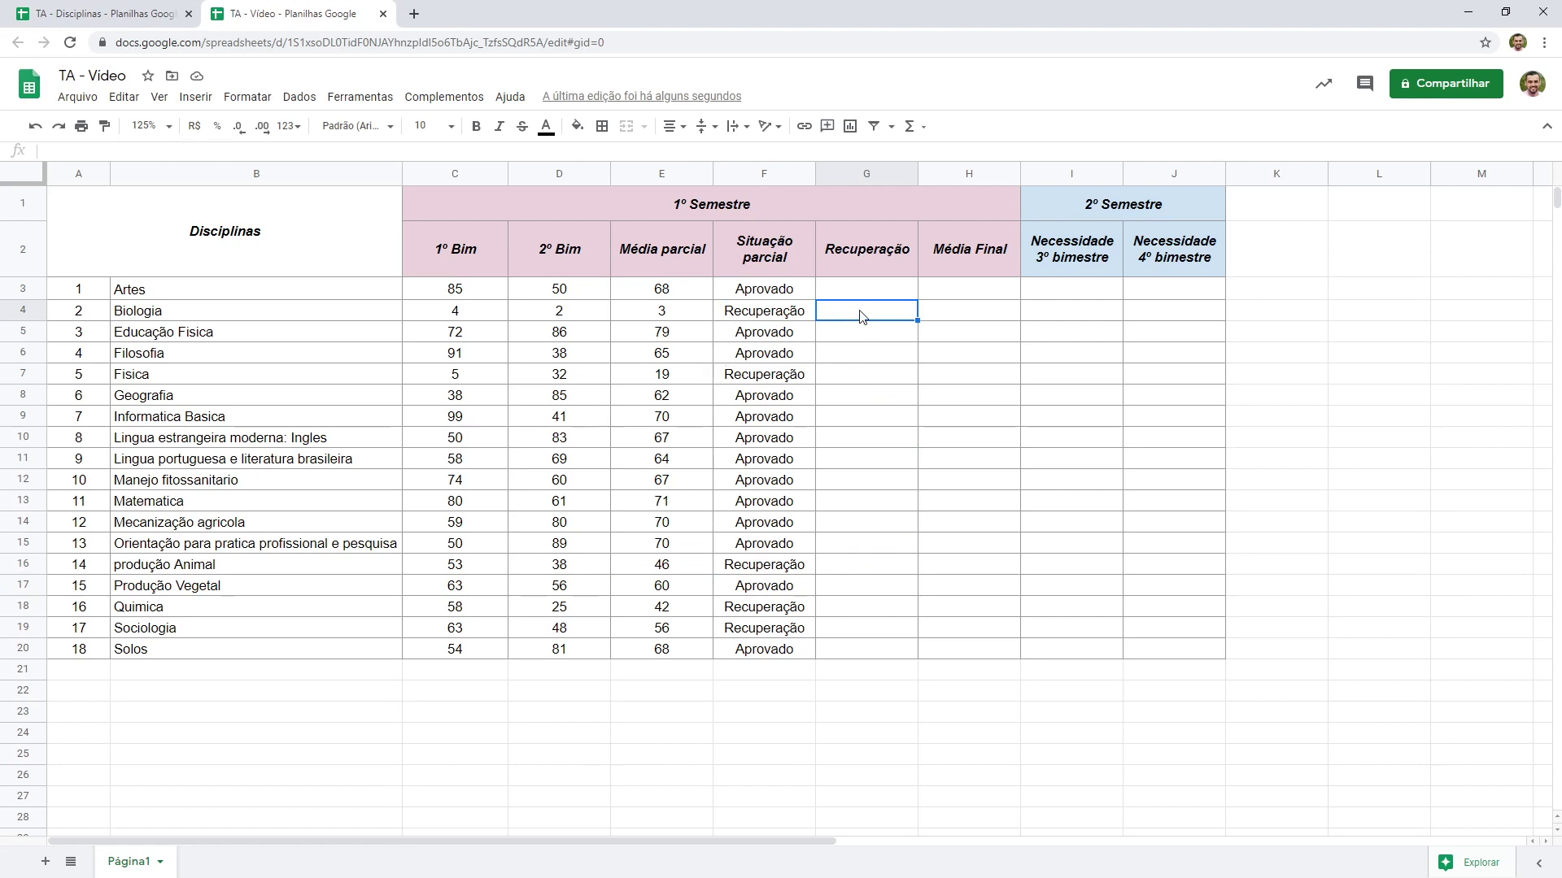
pyautogui.write('80')
pyautogui.press('Return')
# Step: Enter 50 as the Fisica Recuperação grade in G7
pyautogui.press('Down')
pyautogui.press('Down')
pyautogui.write('50')
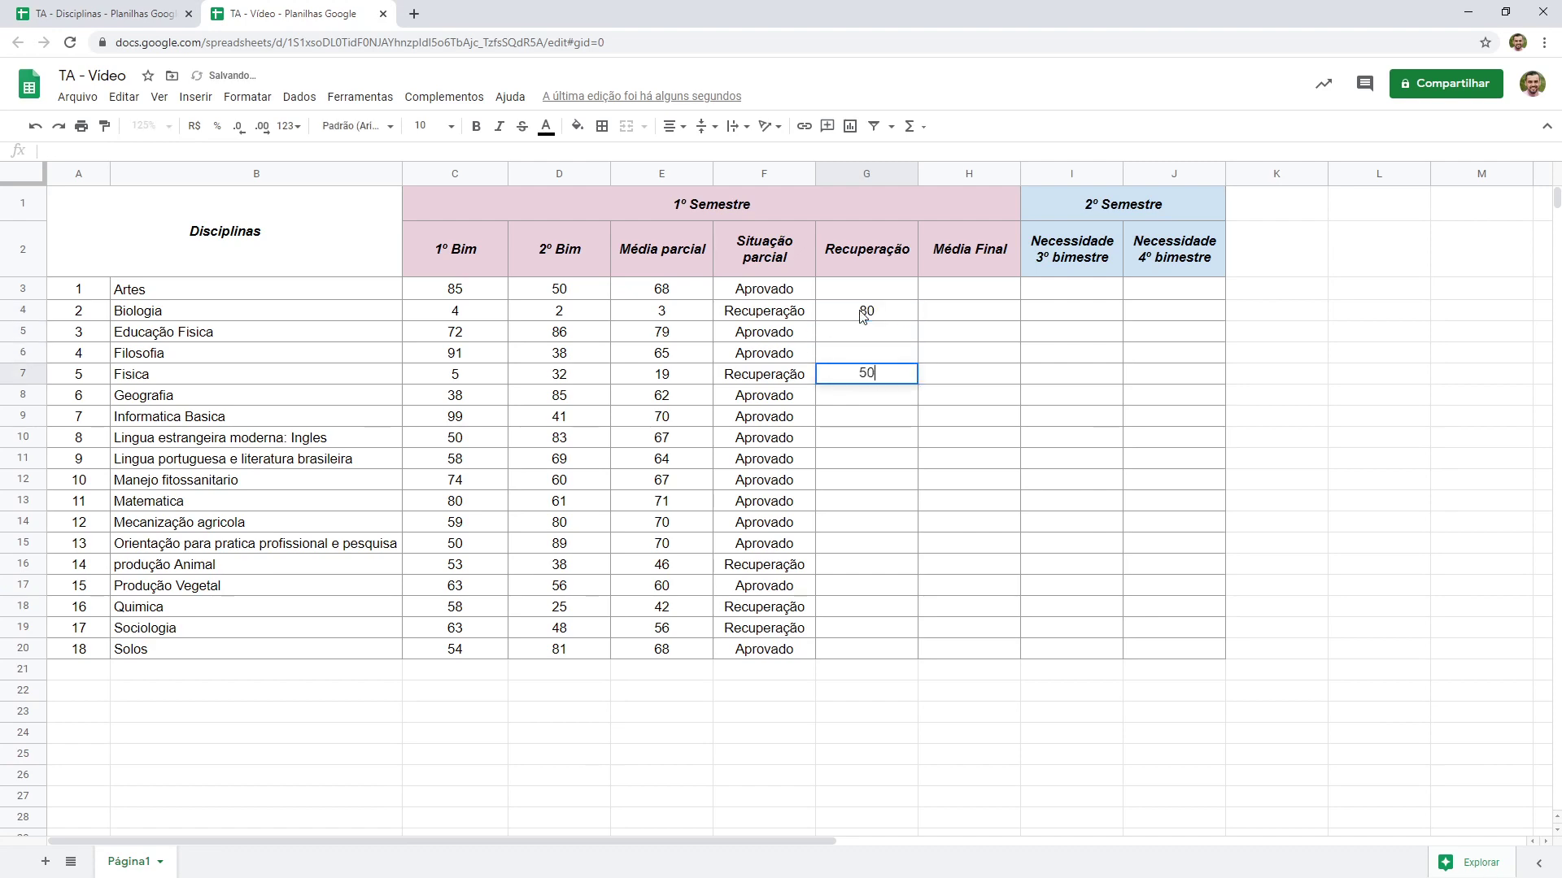
pyautogui.press('Return')
# Step: Enter 90 as the produção Animal Recuperação grade in G16
pyautogui.press('Down')
pyautogui.press('Down')
pyautogui.press('Down')
pyautogui.press('Down')
pyautogui.press('Down')
pyautogui.press('Down')
pyautogui.press('Down')
pyautogui.press('Down')
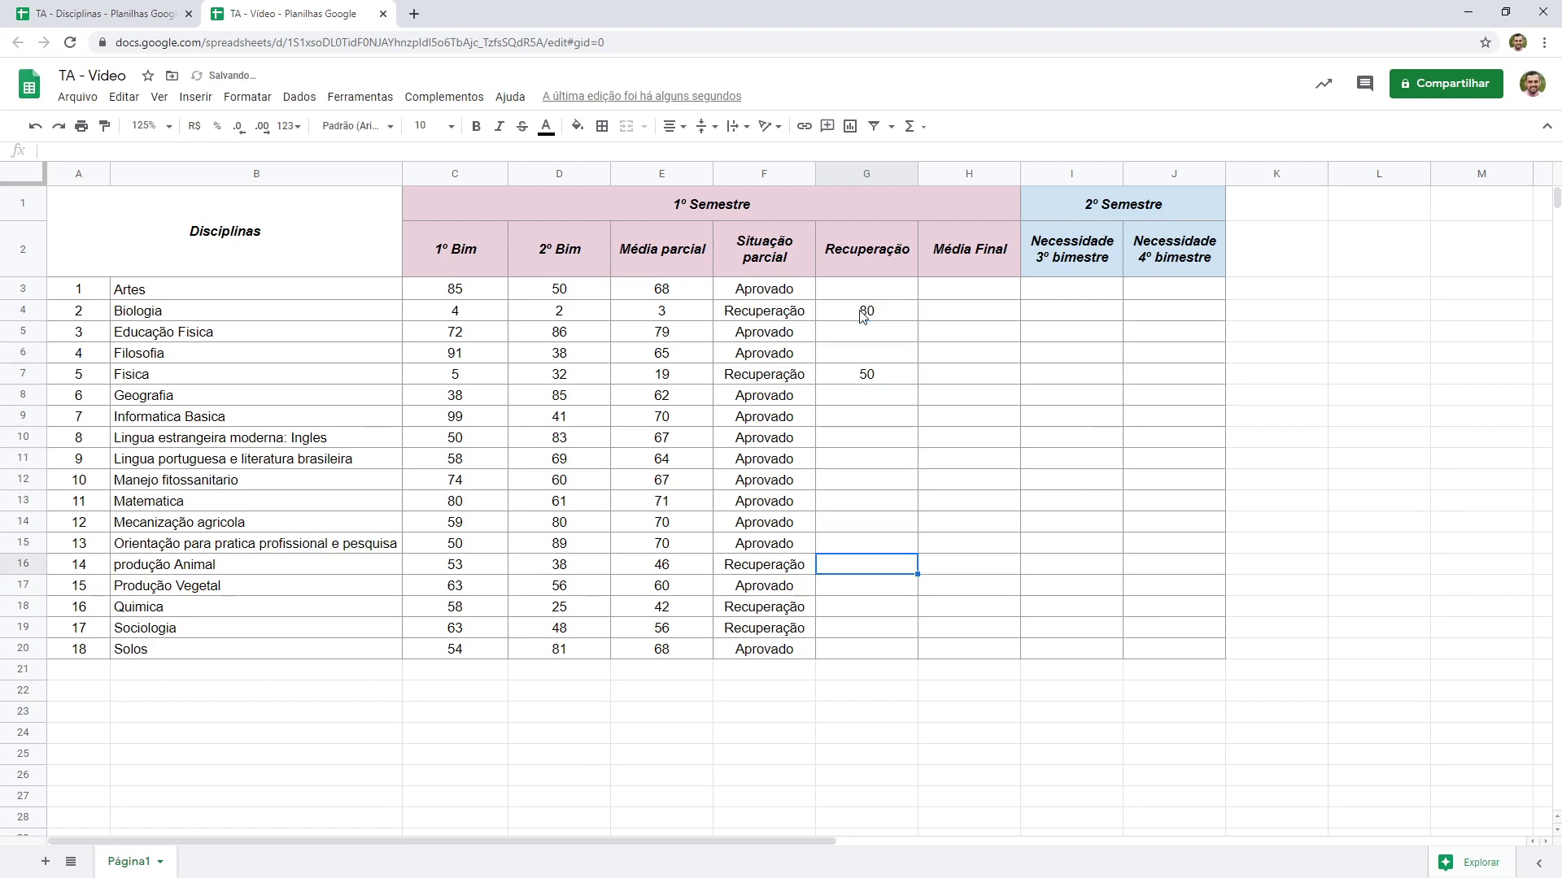
pyautogui.write('80')
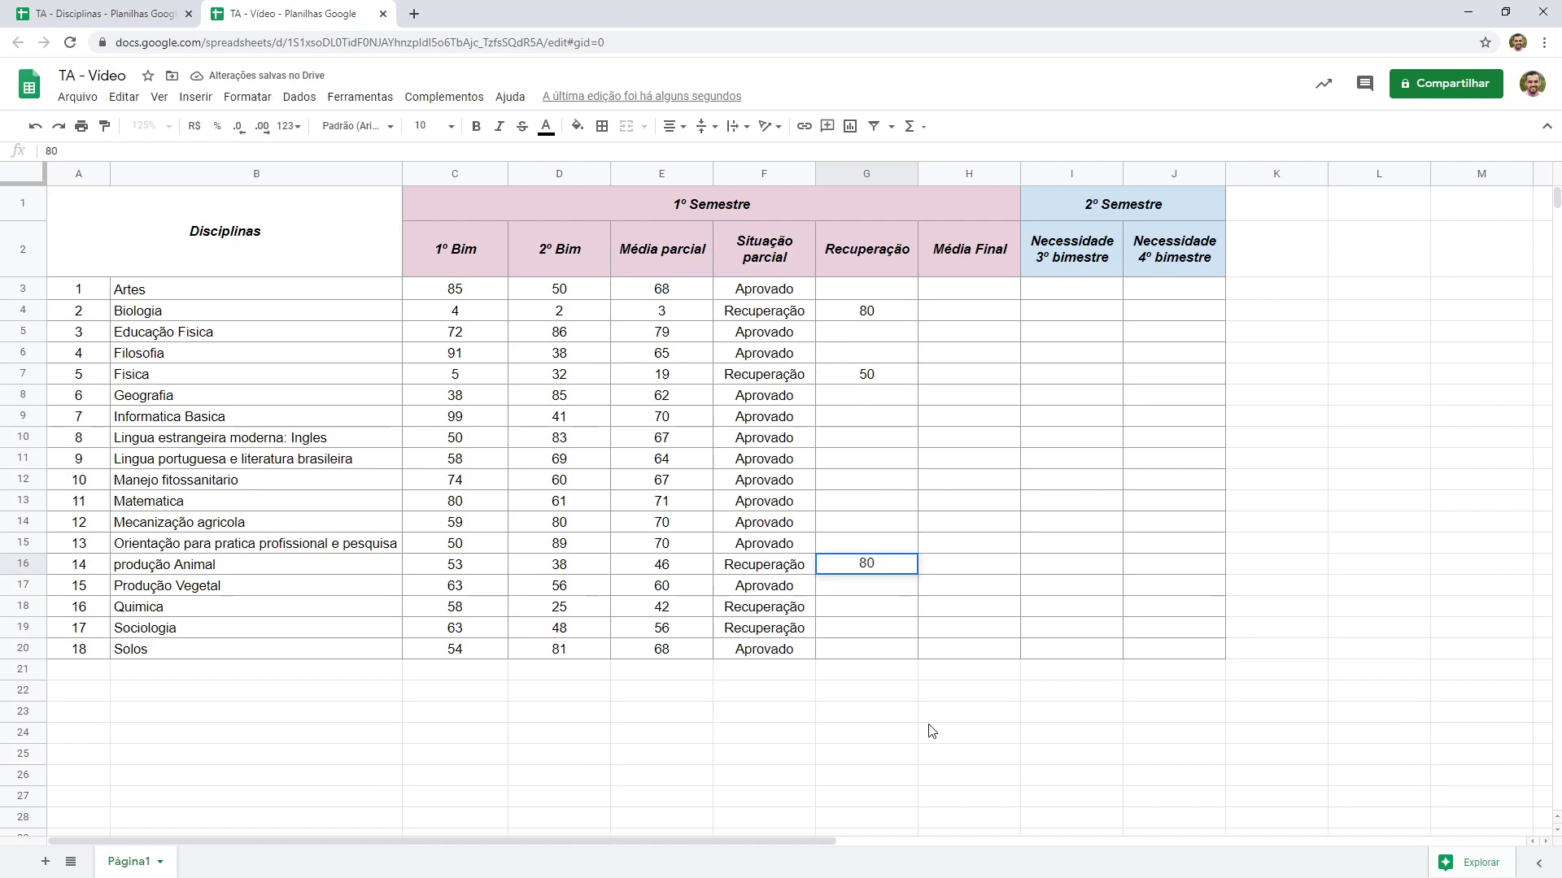
pyautogui.press('BackSpace')
pyautogui.press('BackSpace')
pyautogui.write('90')
pyautogui.press('Return')
pyautogui.press('Return')
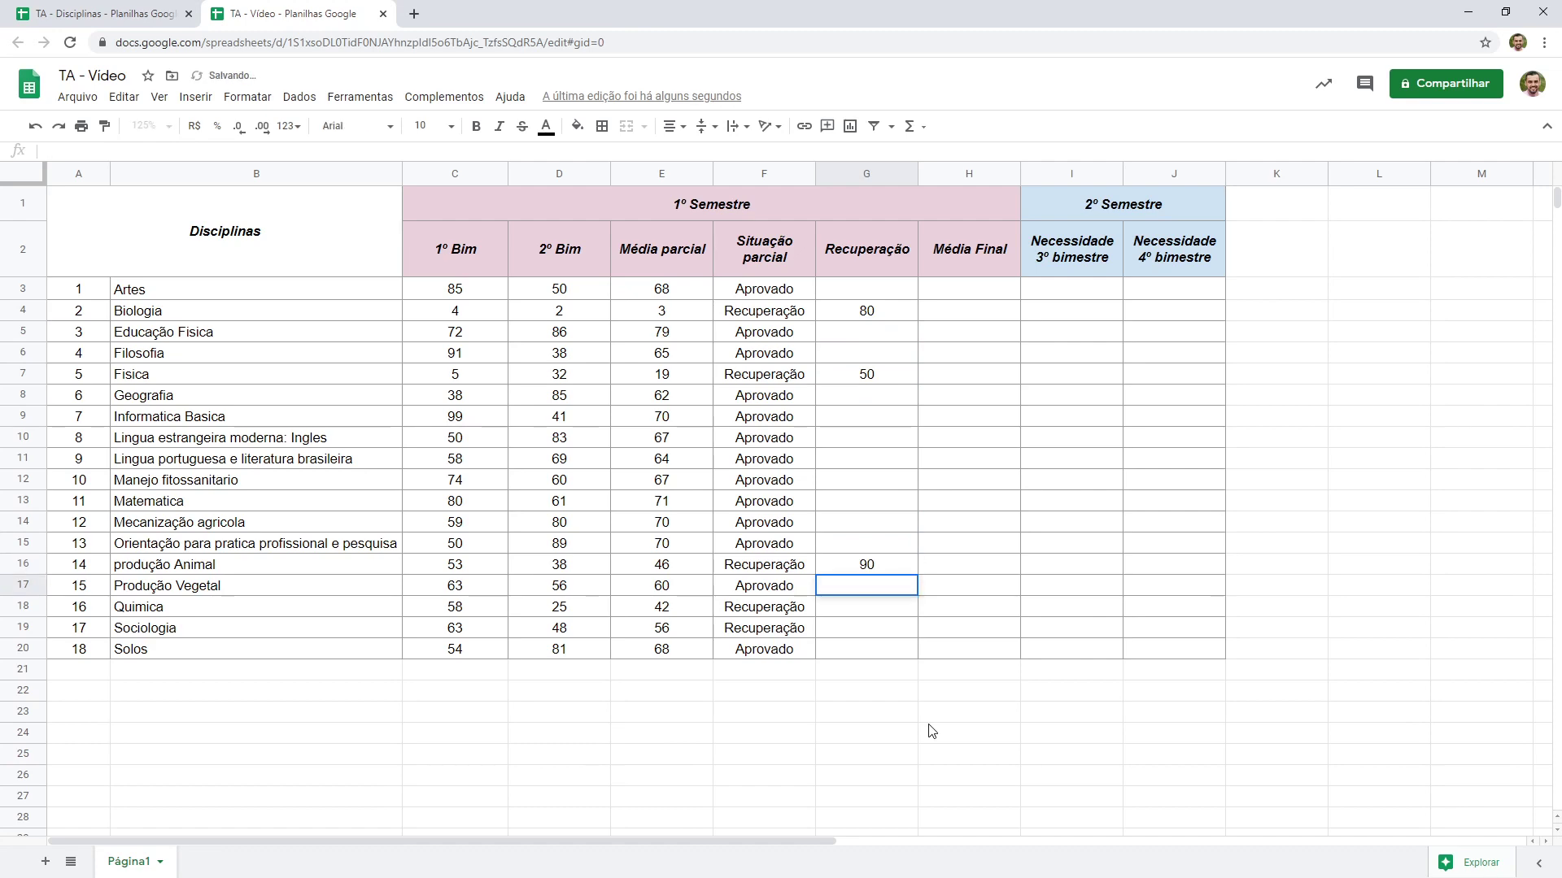
# Step: Enter Recuperação grades of 40 for Sociologia in G19 and 70 for Quimica in G18
pyautogui.click(862, 629)
pyautogui.write('40')
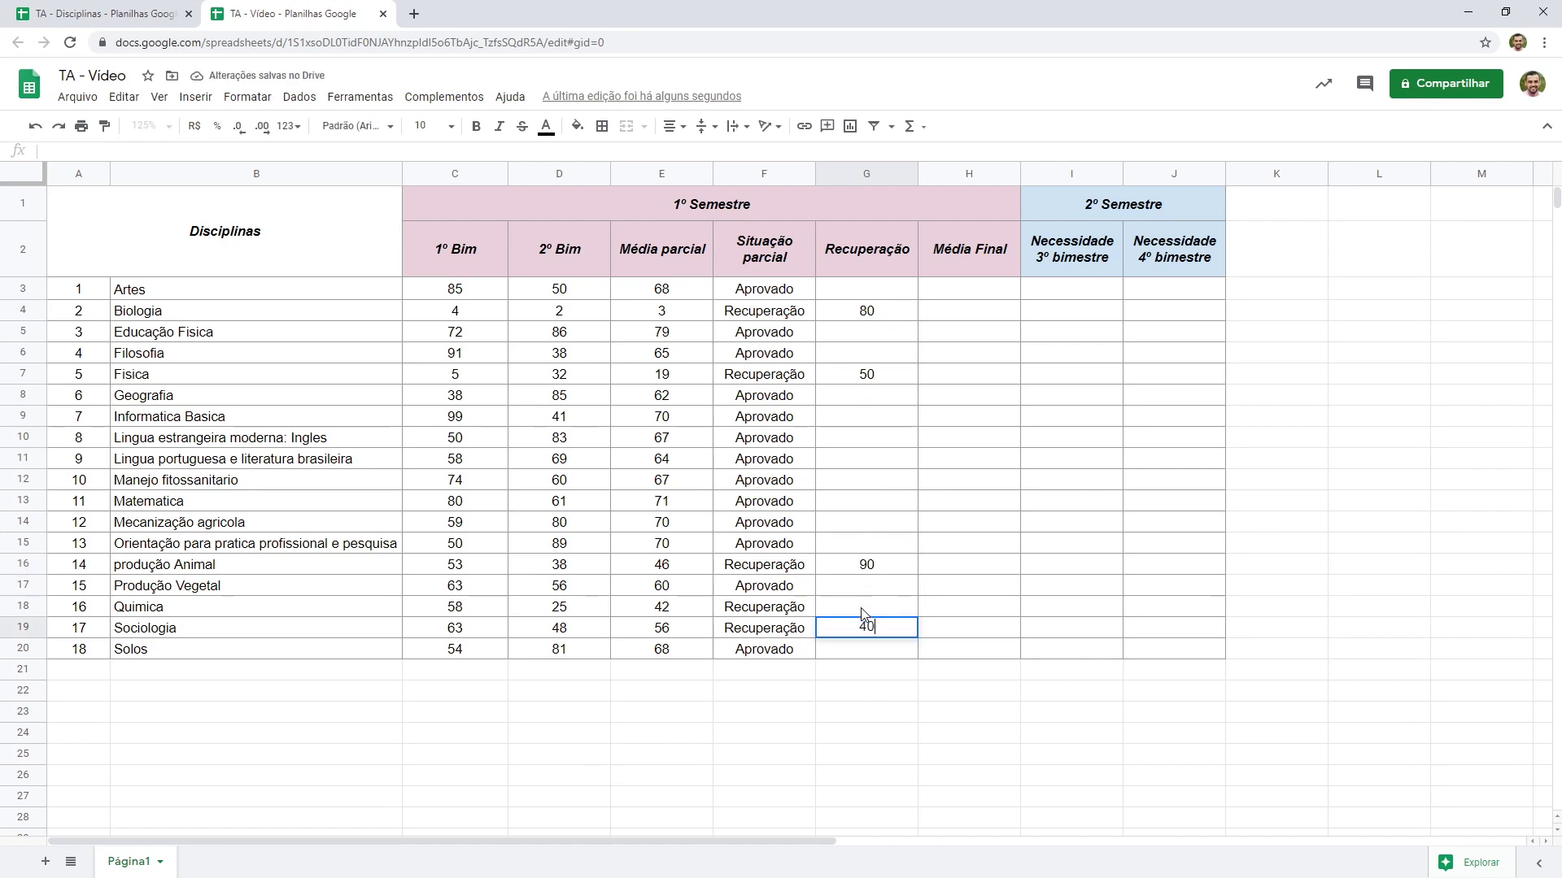
pyautogui.click(861, 615)
pyautogui.write('70')
pyautogui.press('Return')
pyautogui.click(858, 607)
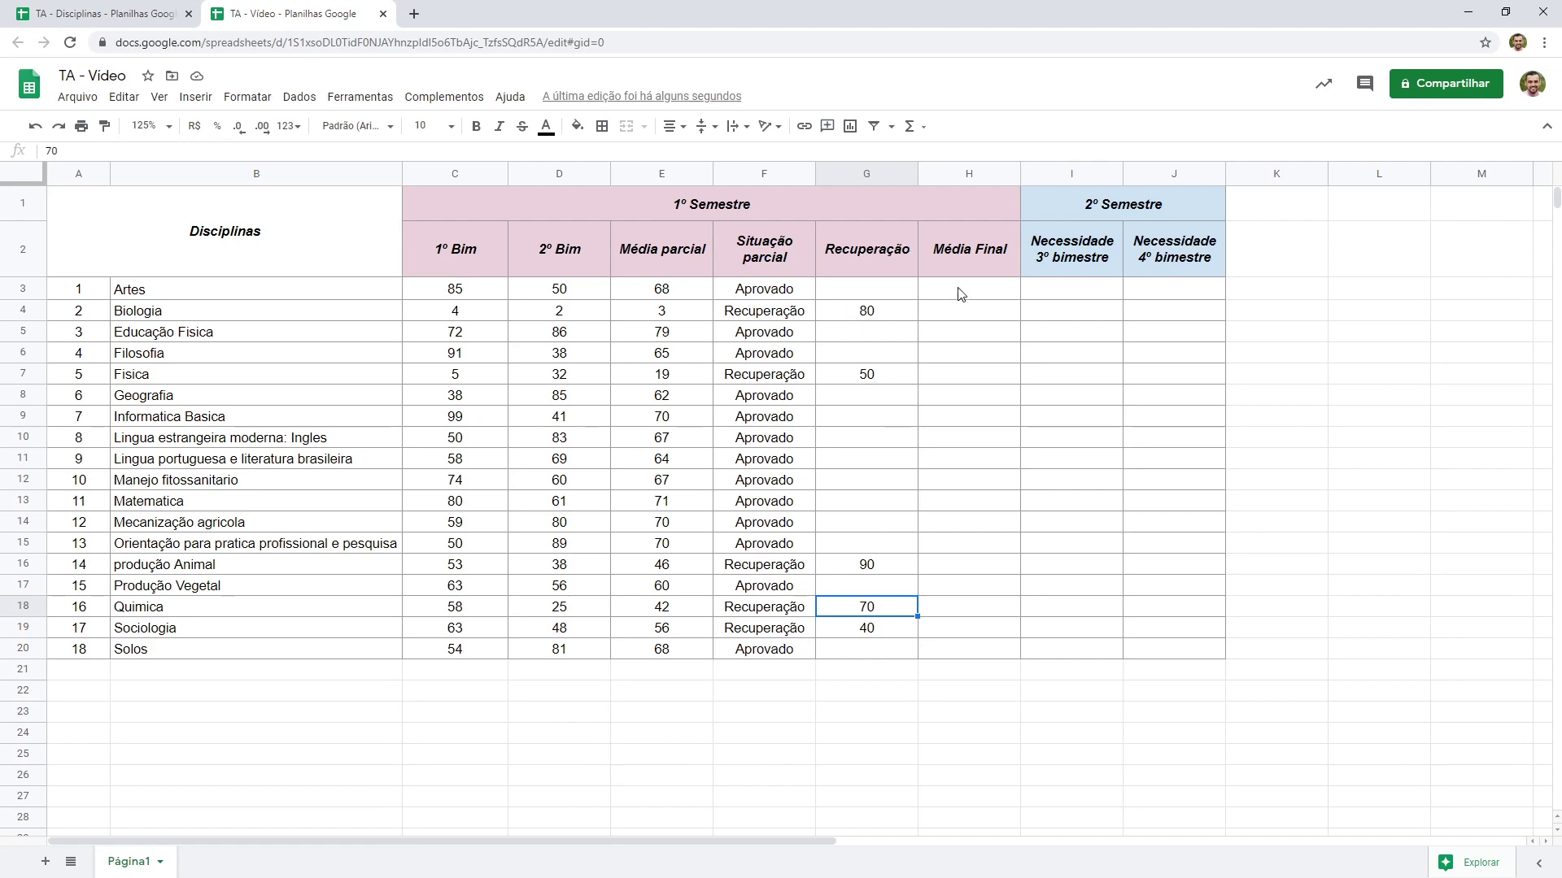
# Step: Check the Artes status and partial average, and enter 68 as its Média Final in H3
pyautogui.moveTo(951, 289); pyautogui.dragTo(953, 653)
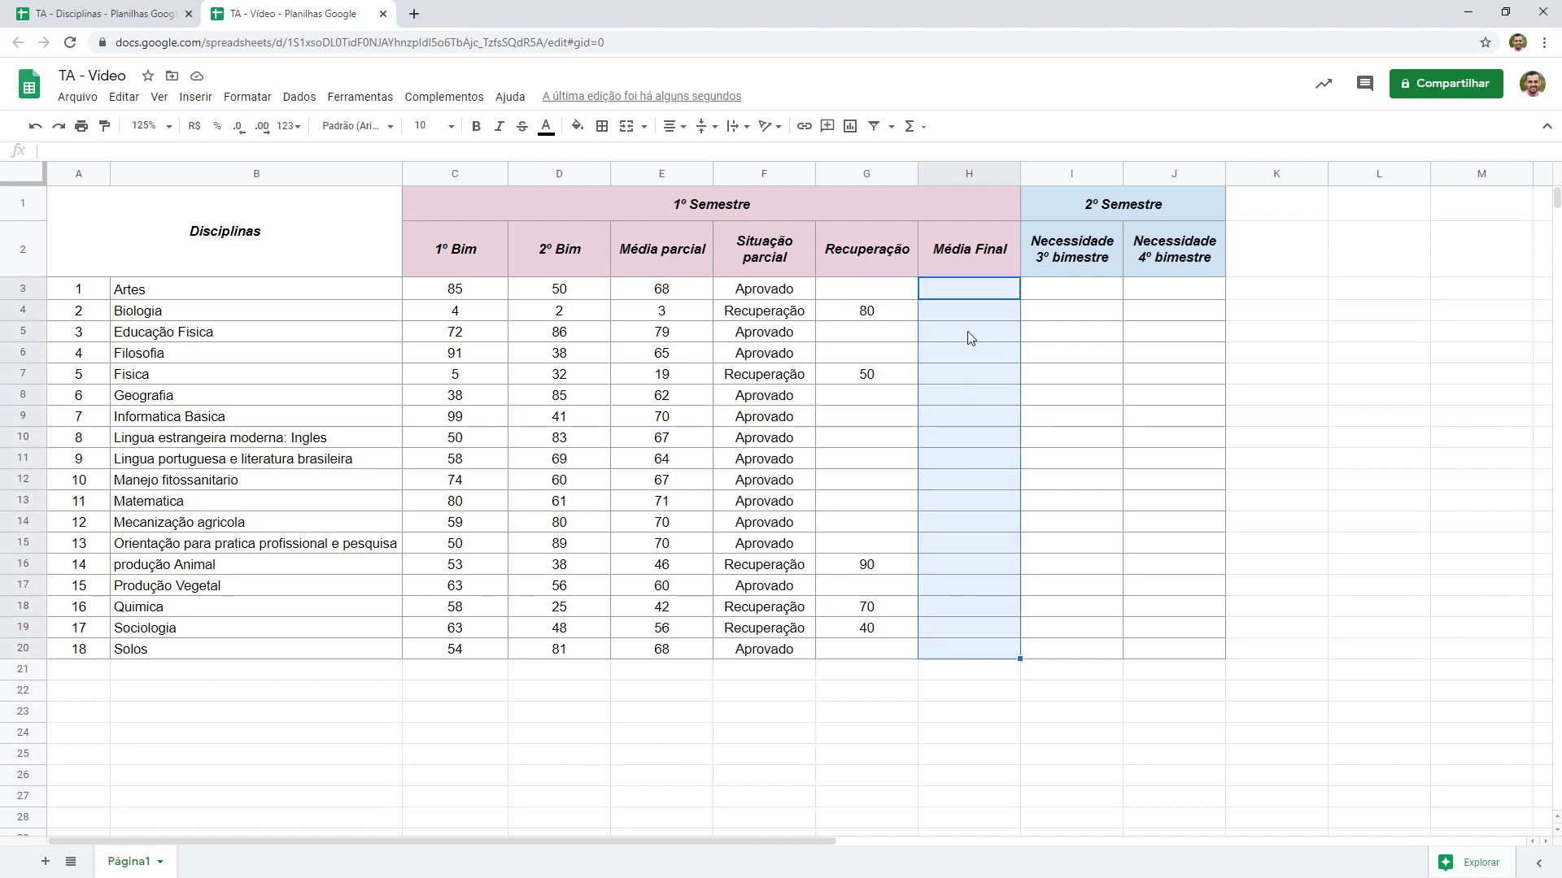
pyautogui.click(970, 295)
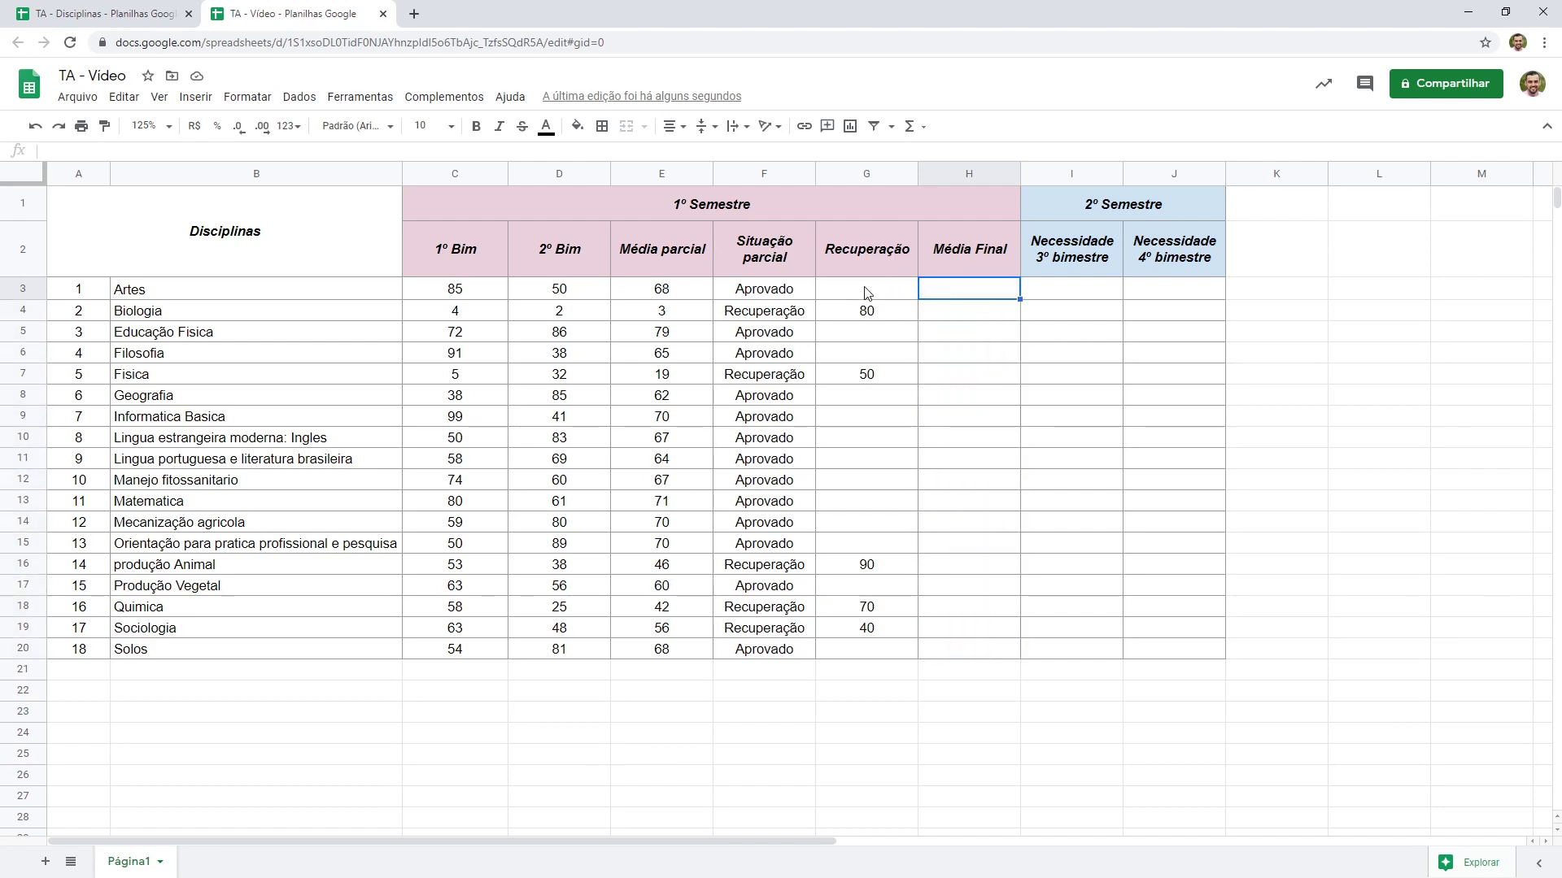
pyautogui.click(794, 297)
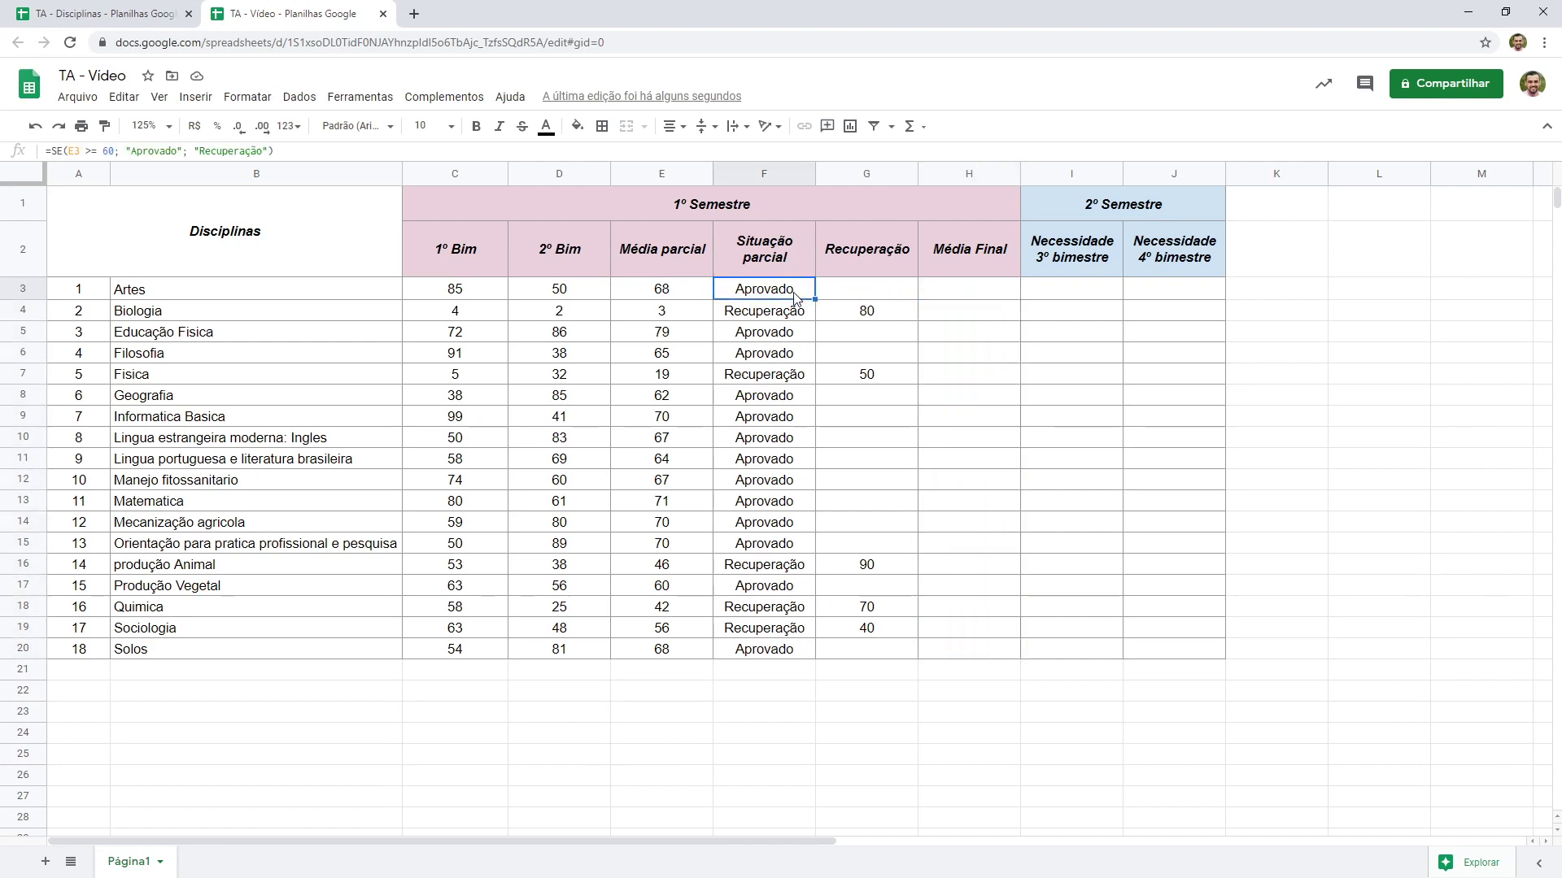
pyautogui.click(952, 294)
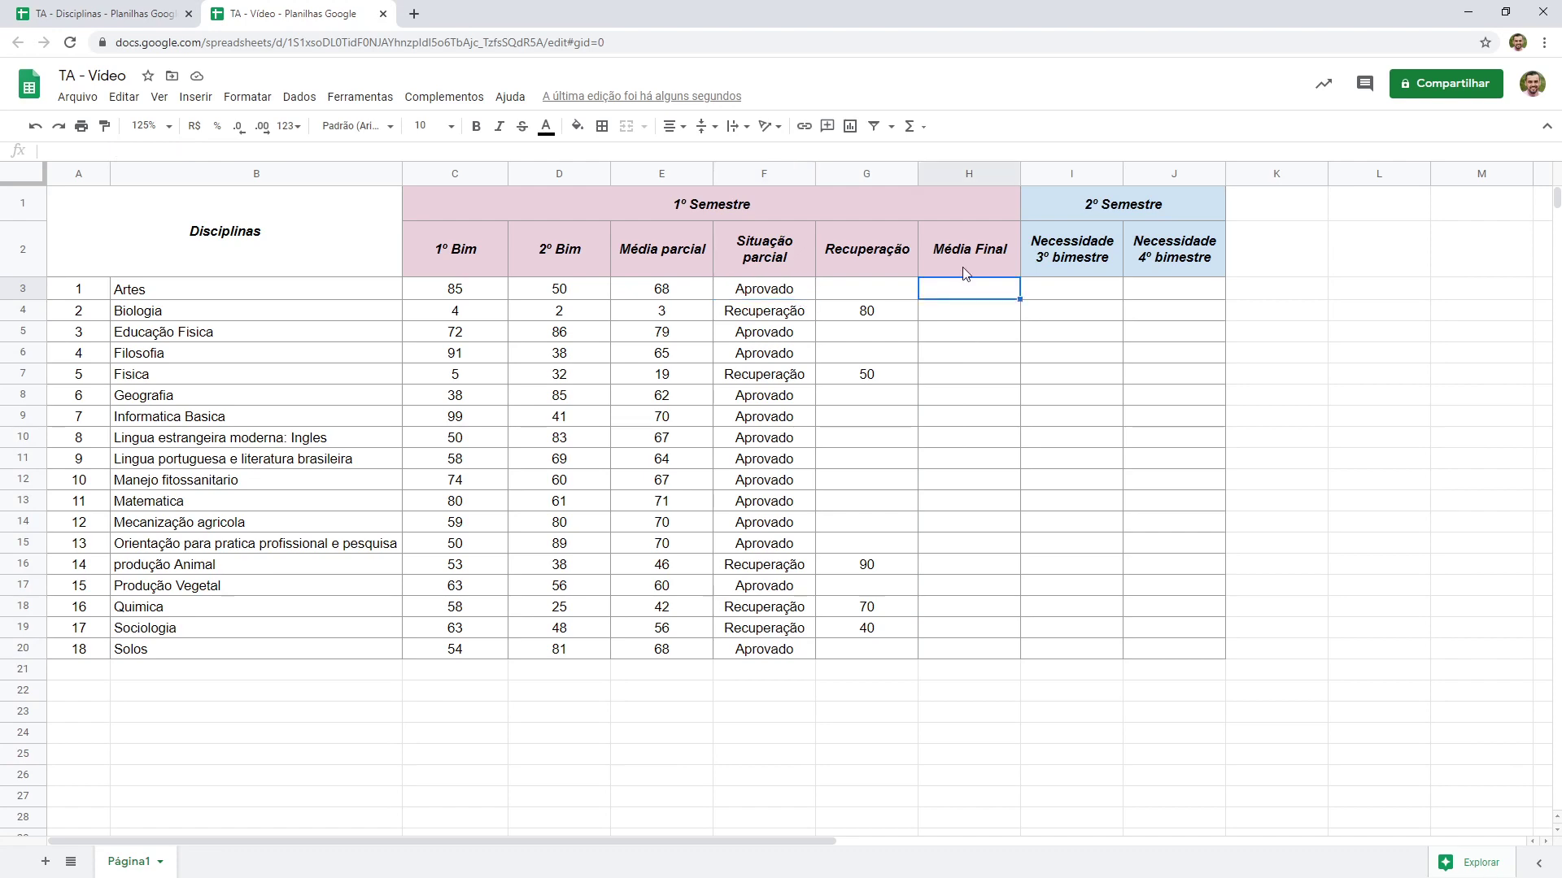
pyautogui.click(672, 289)
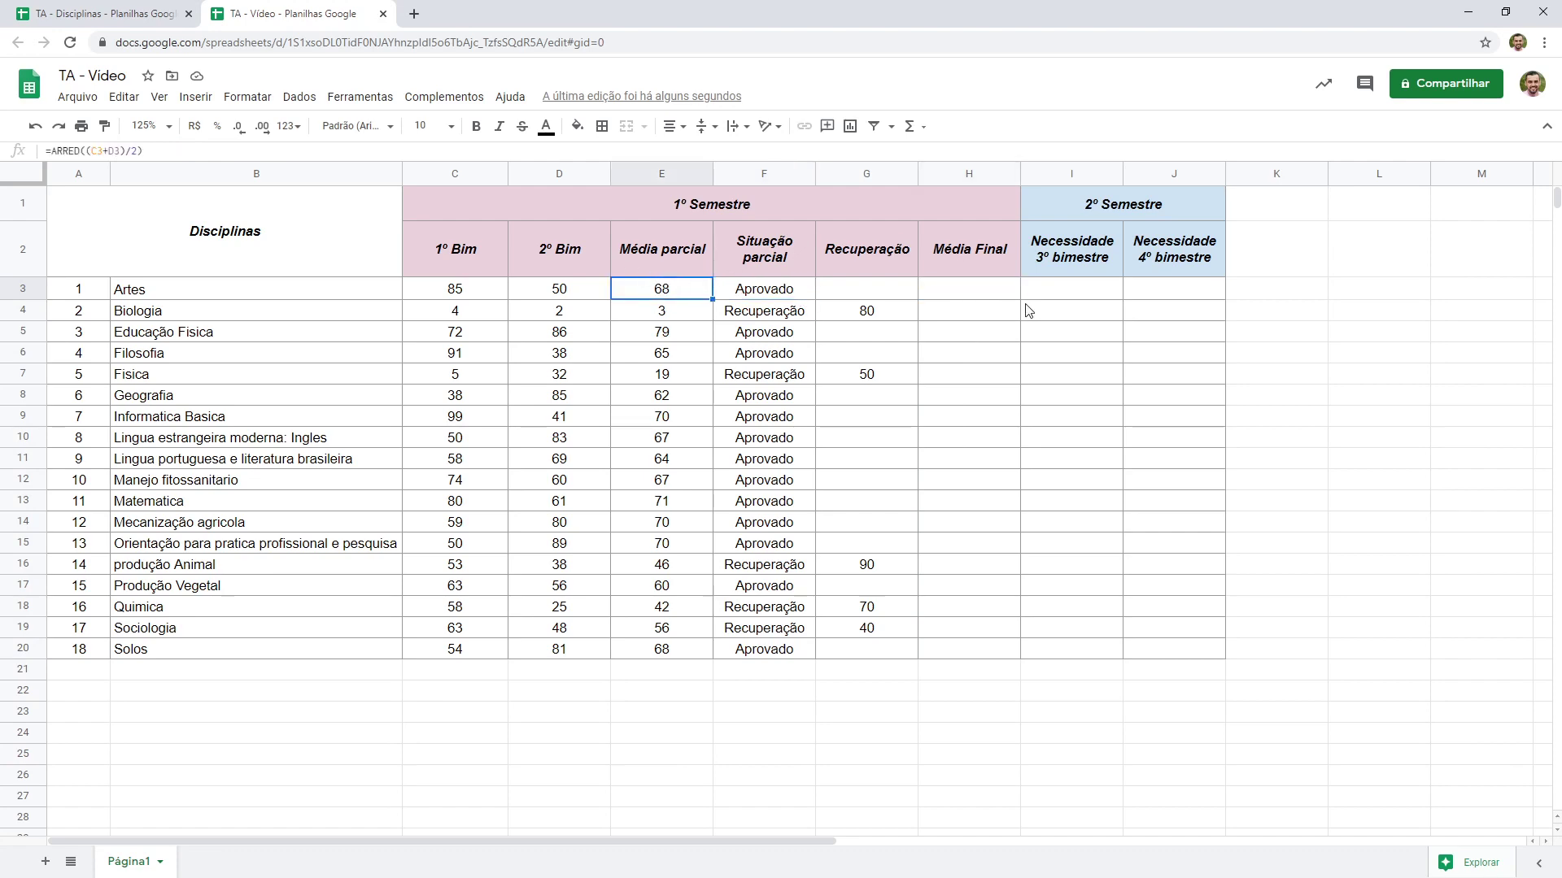
pyautogui.click(951, 295)
pyautogui.write('68')
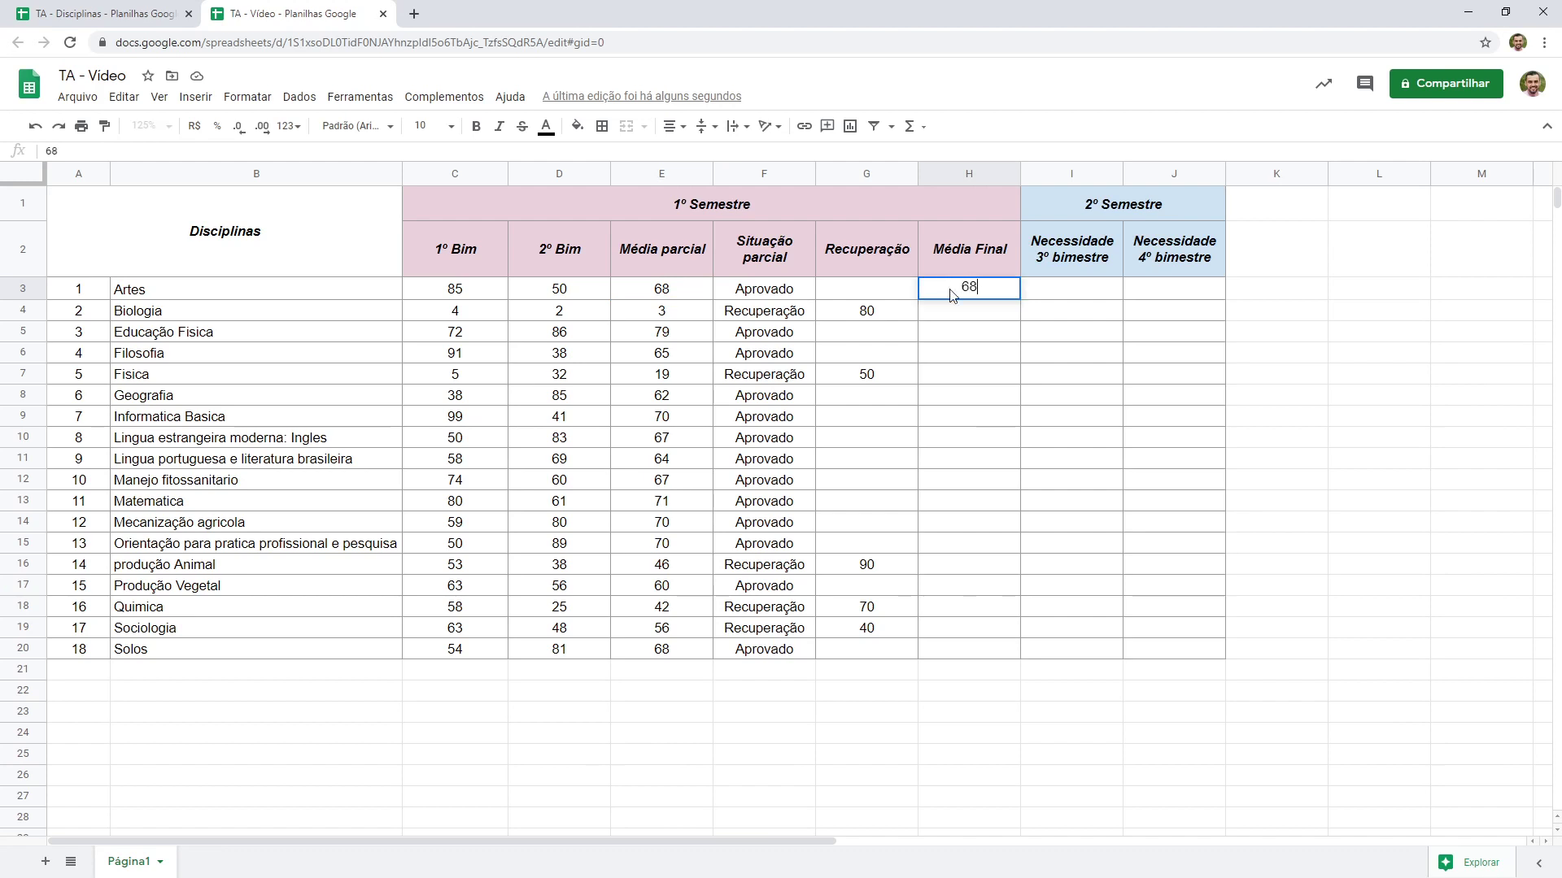
pyautogui.press('Return')
pyautogui.click(952, 294)
pyautogui.press('Down')
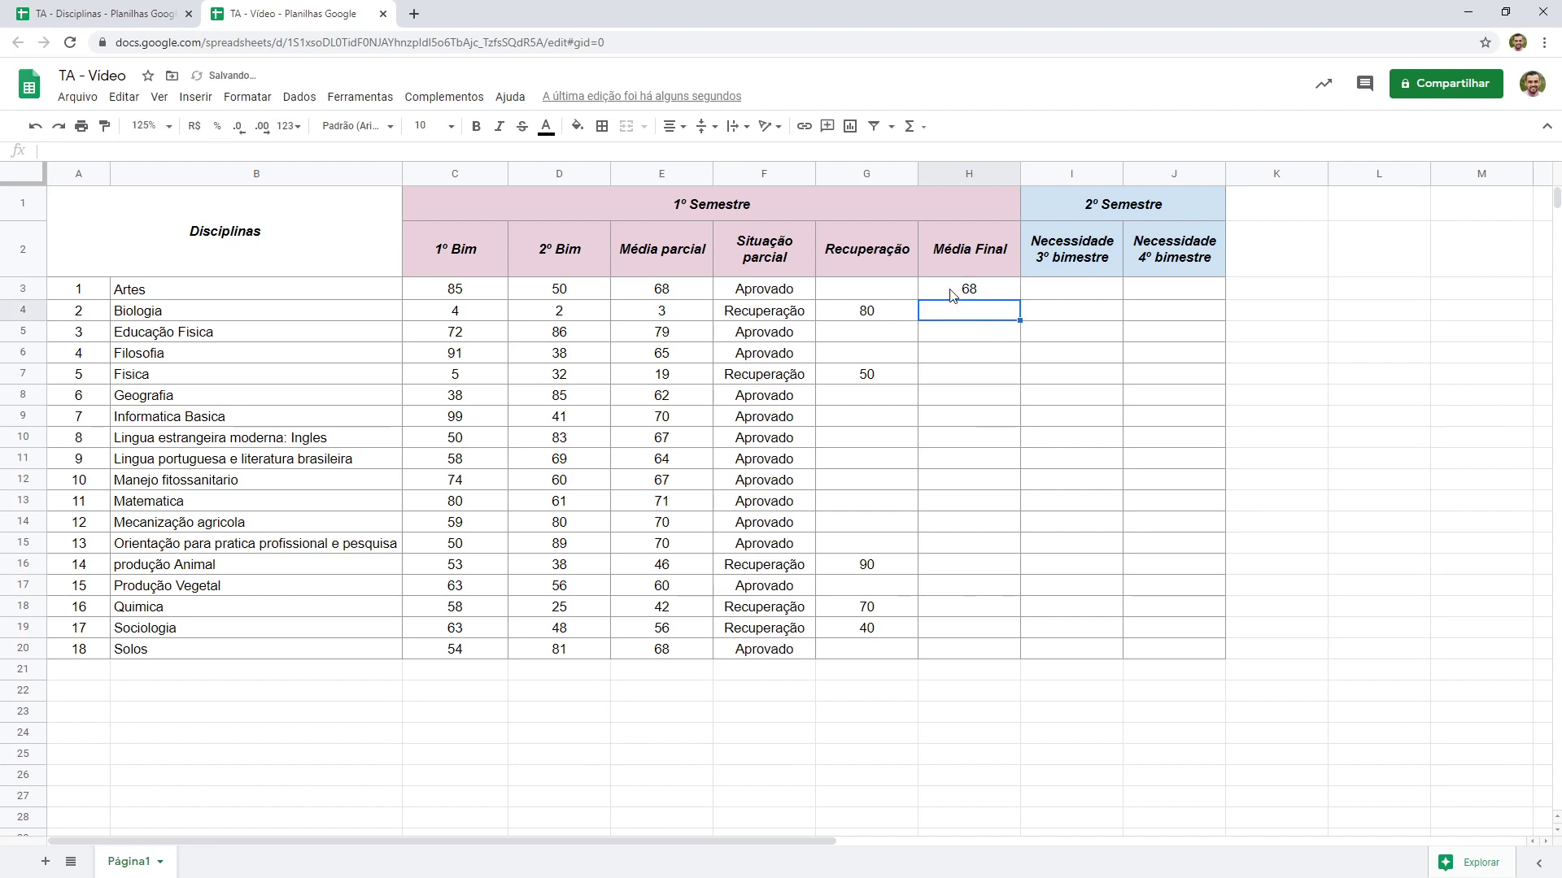
# Step: Compare Biologia's partial status, Recuperação grade and partial average, and clear the Artes Média Final in H3
pyautogui.click(748, 318)
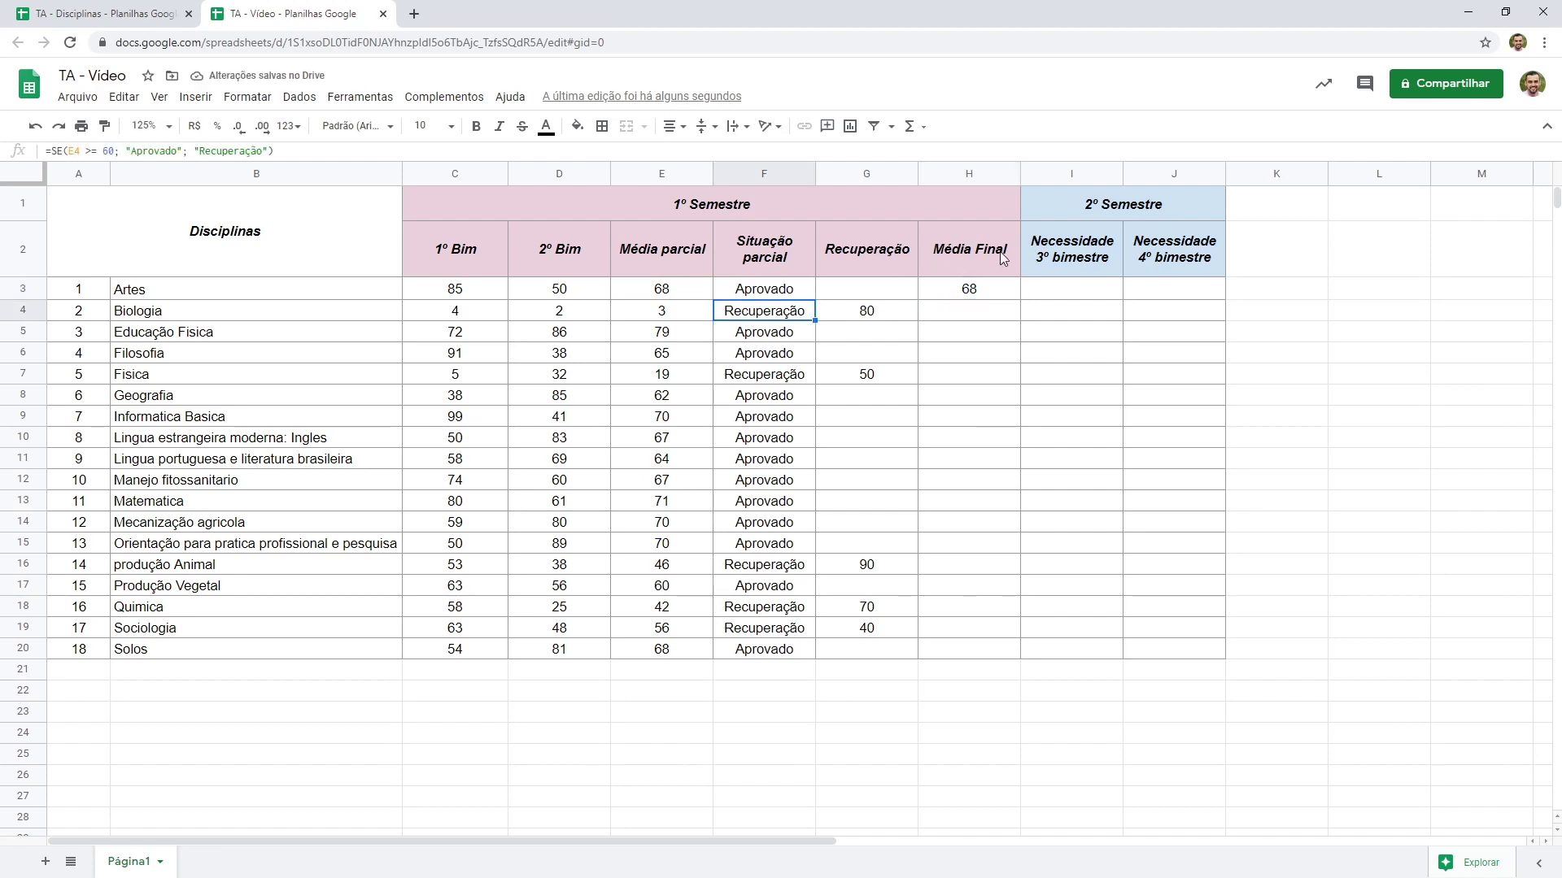
pyautogui.click(855, 316)
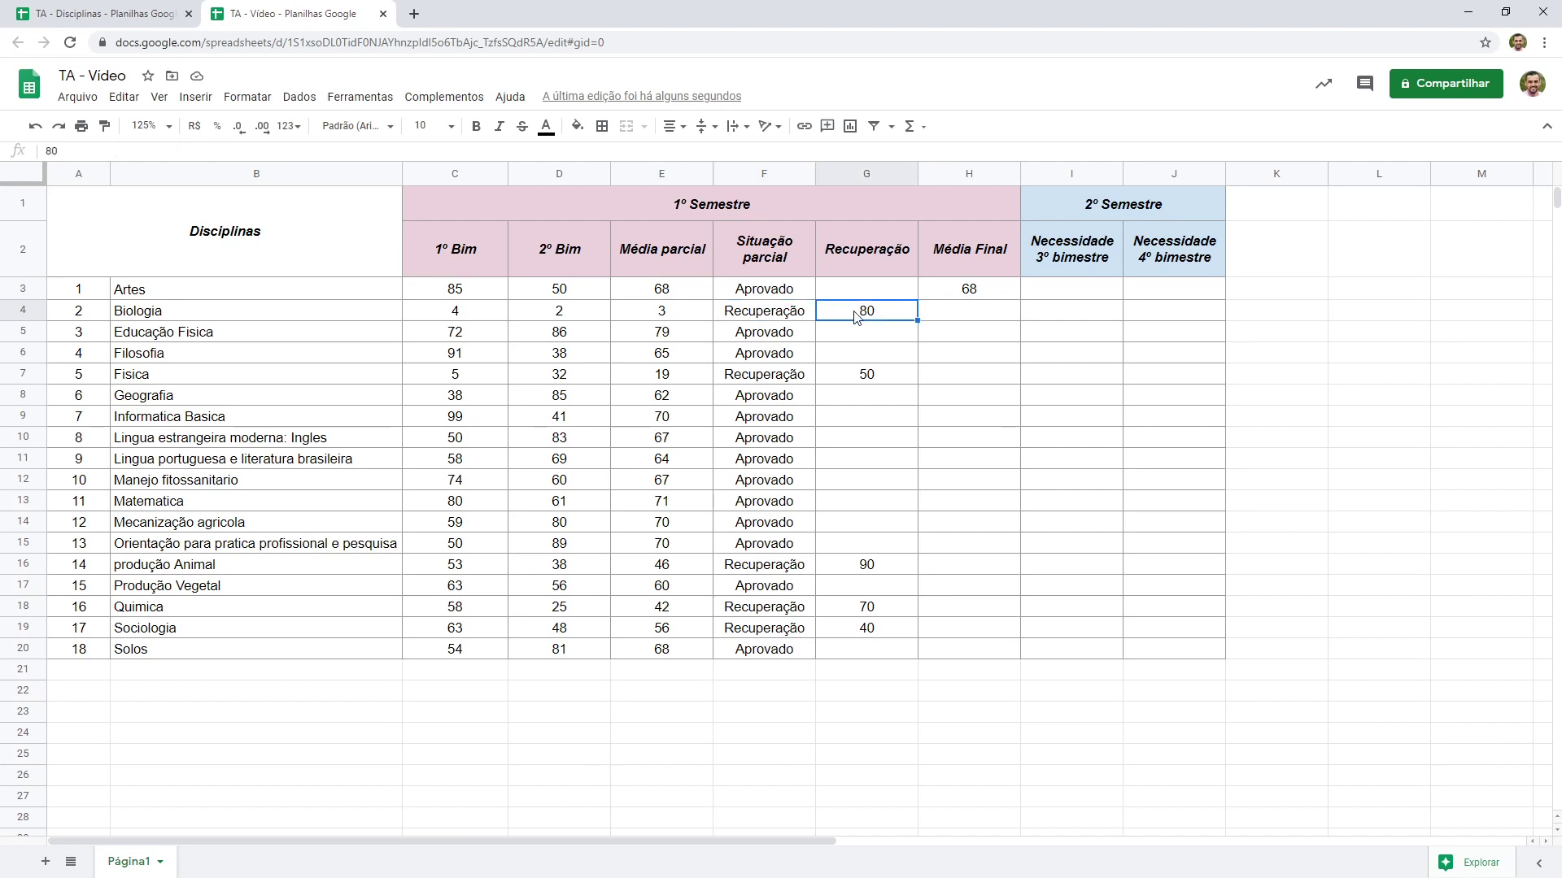
pyautogui.click(687, 316)
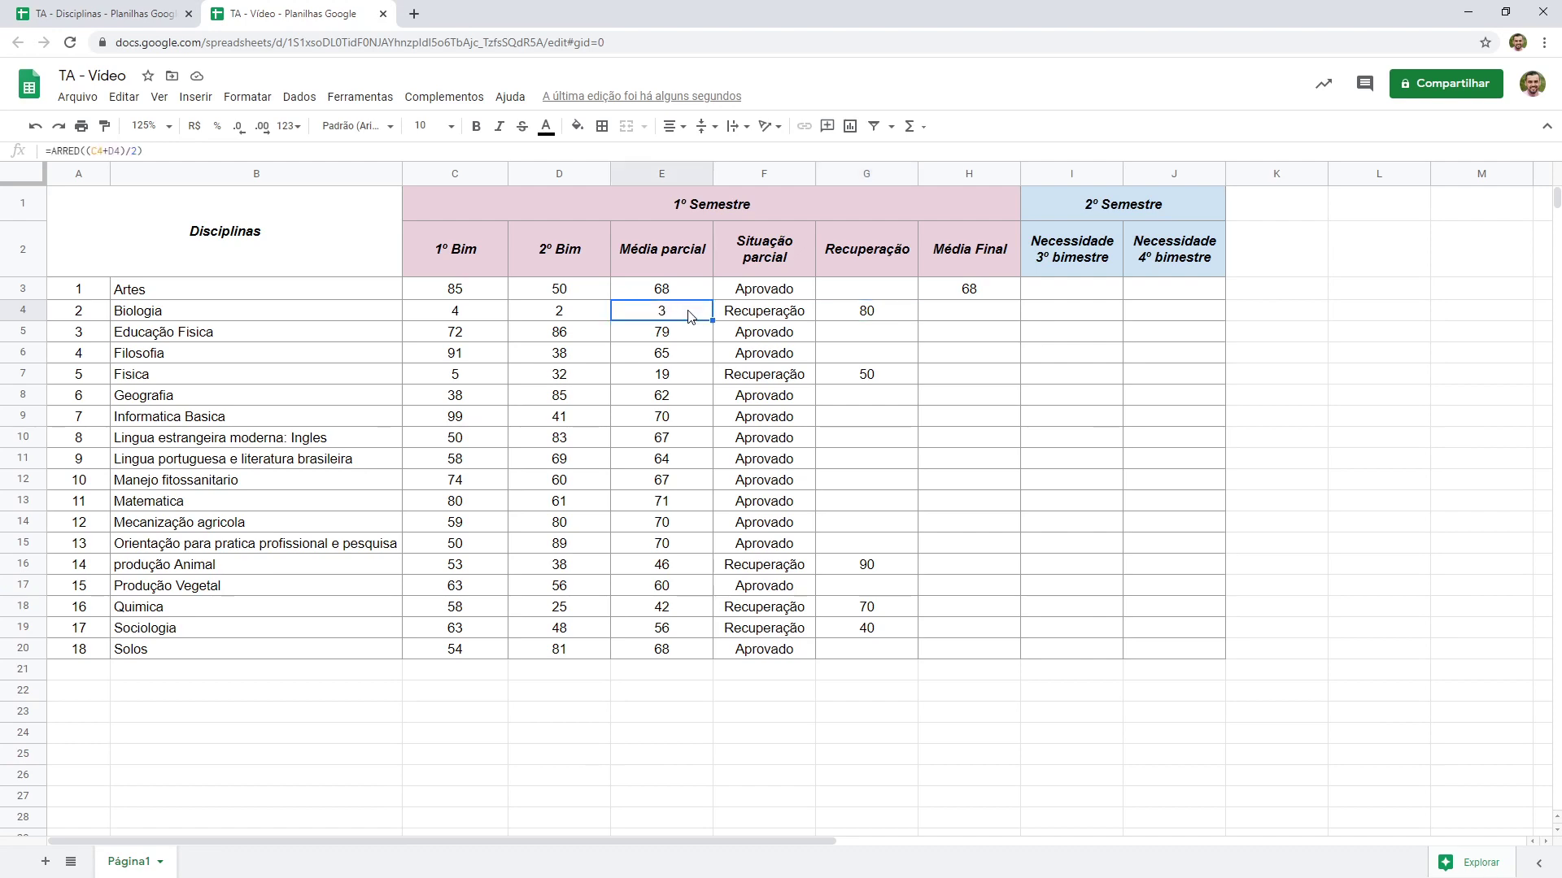
pyautogui.click(854, 315)
pyautogui.click(960, 311)
pyautogui.click(957, 294)
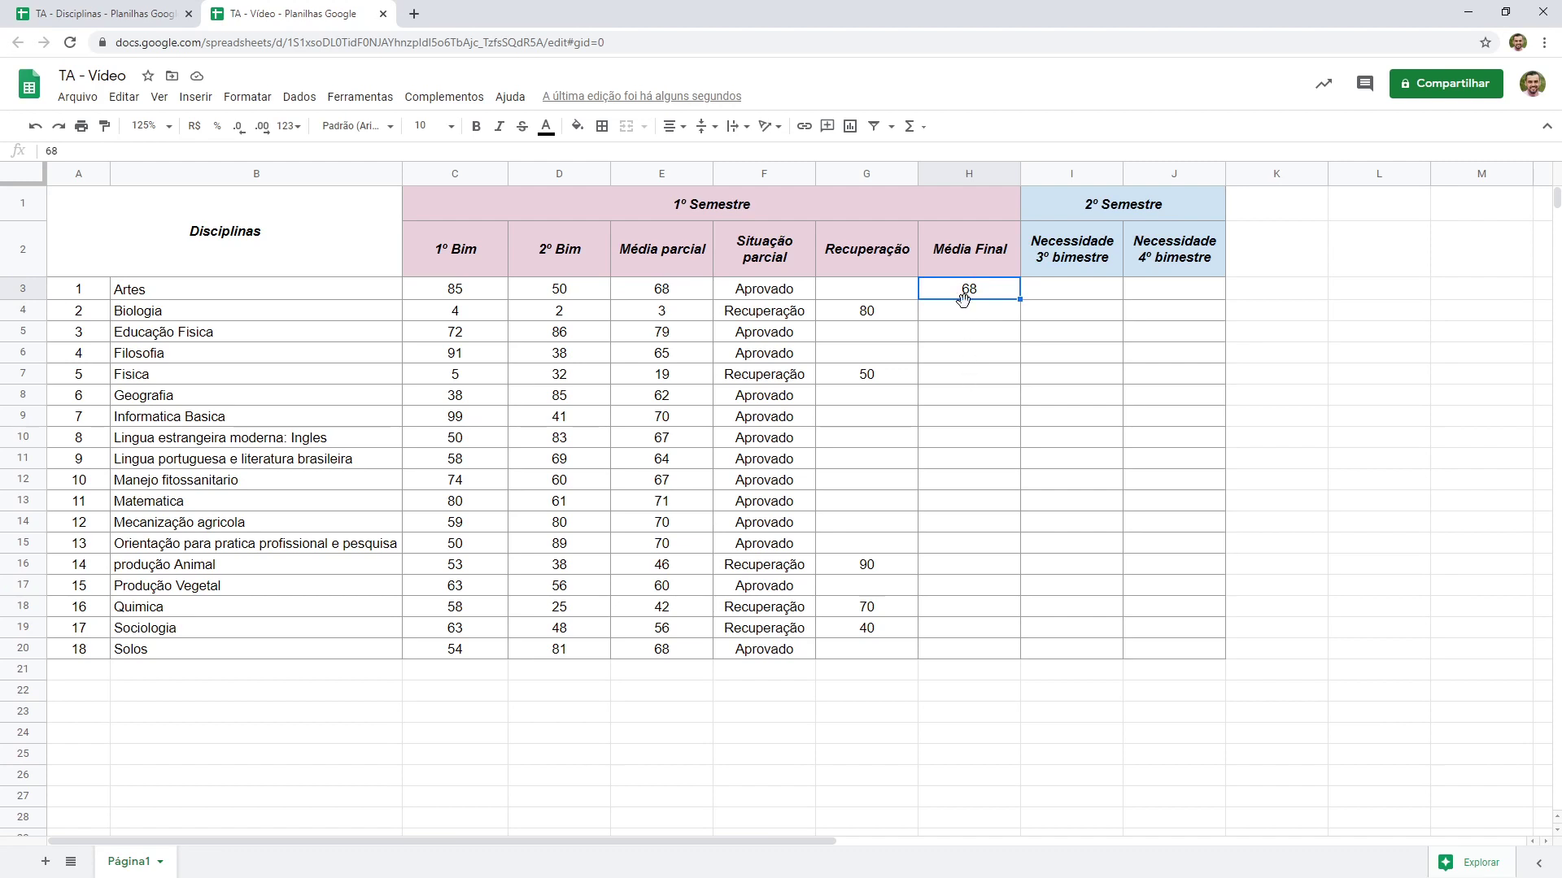
pyautogui.press('Delete')
# Step: Start an SE formula in H3 for the Artes Média Final with the condition G3 > E3
pyautogui.click(877, 312)
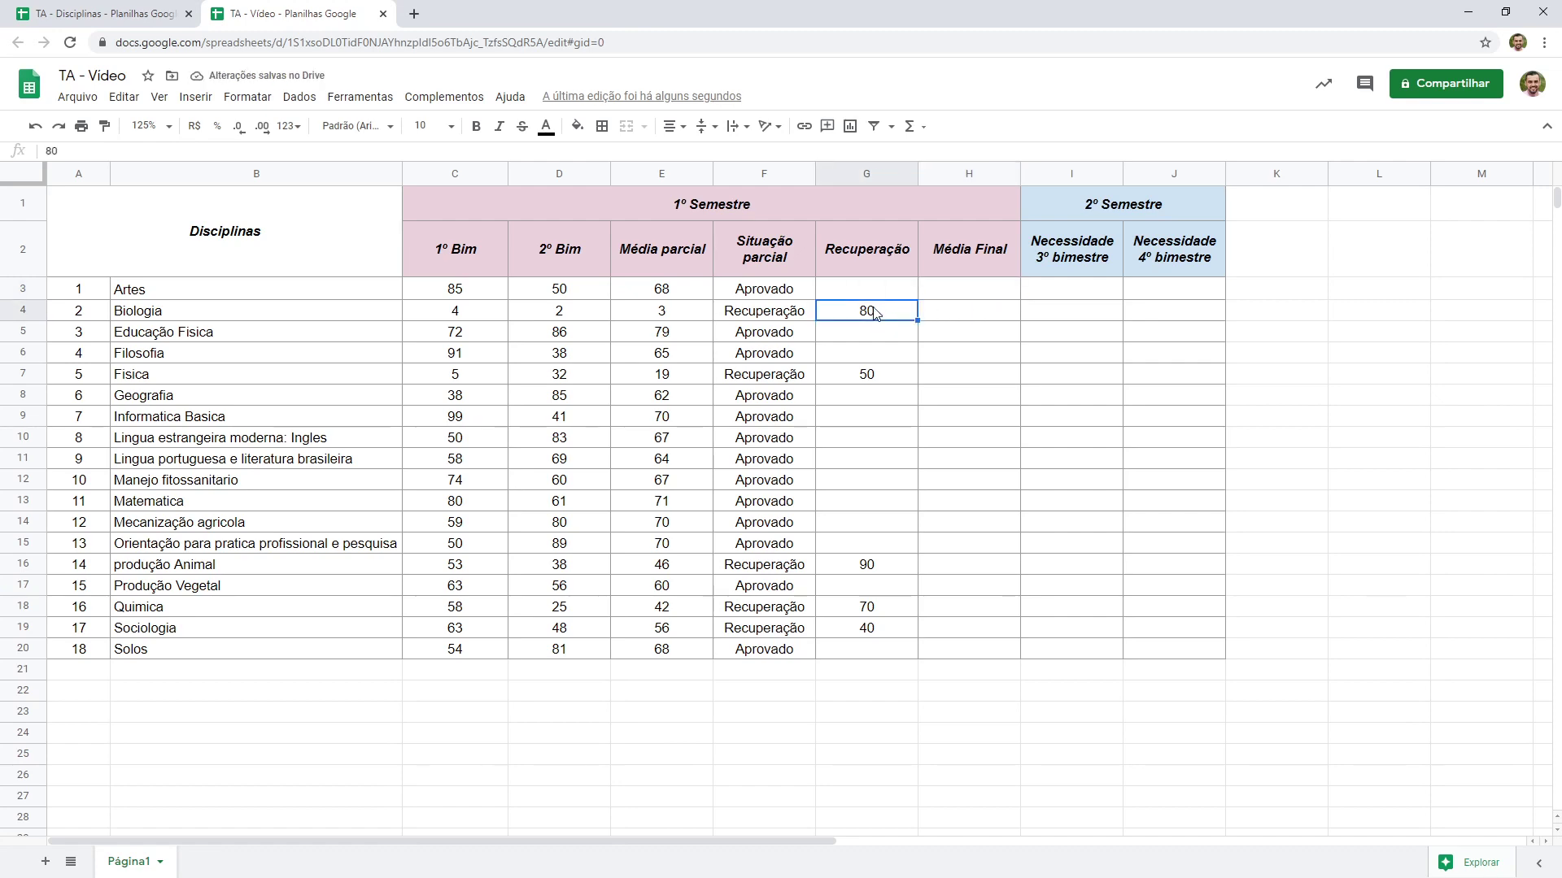
pyautogui.click(690, 288)
pyautogui.click(972, 289)
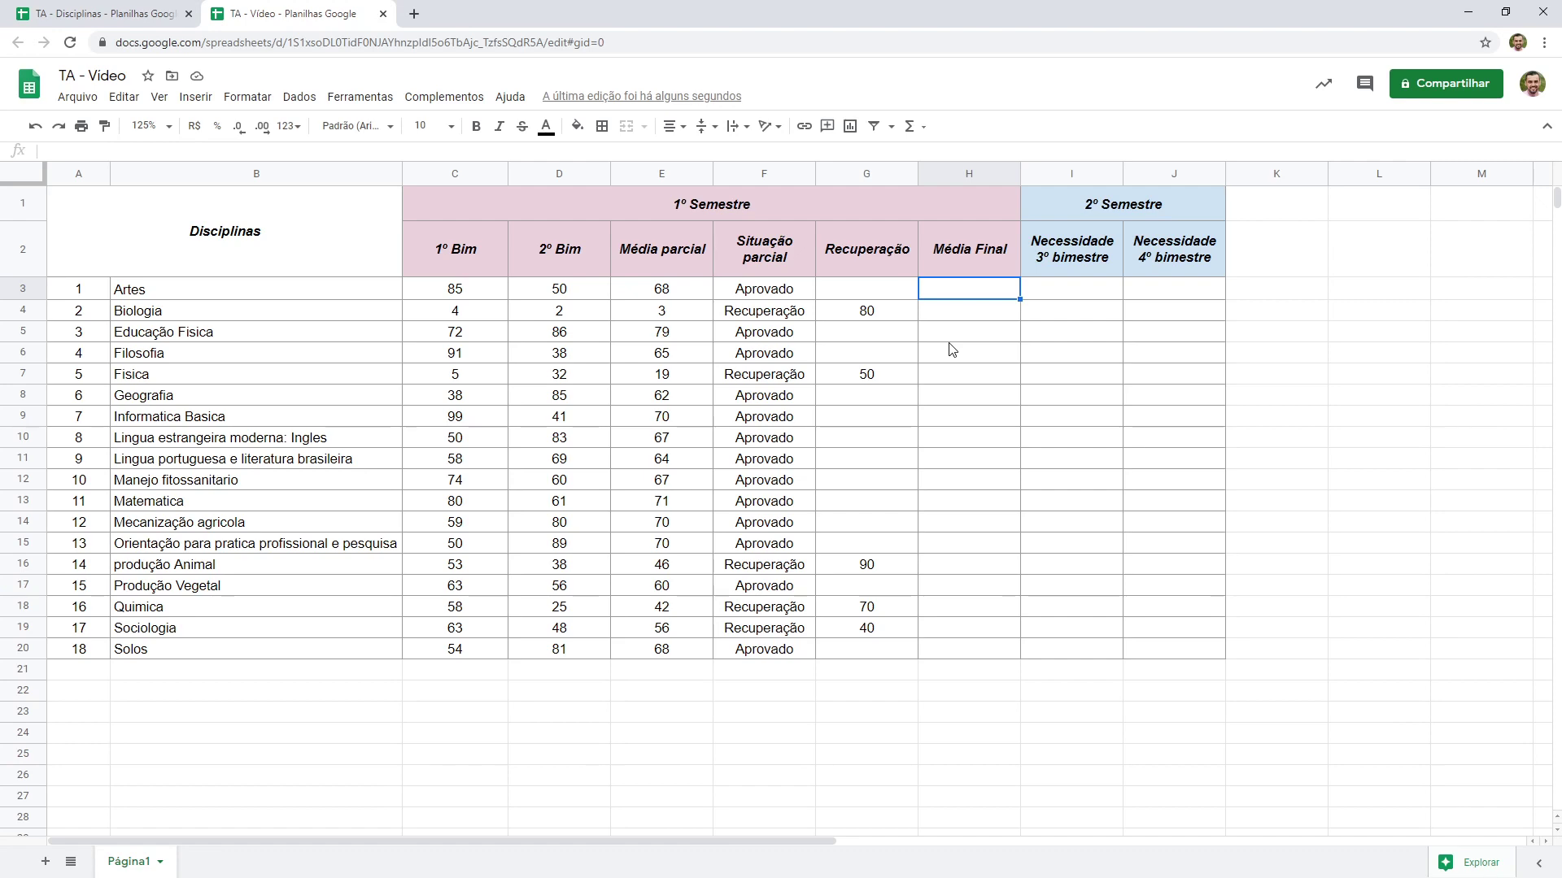
pyautogui.write('=SE(')
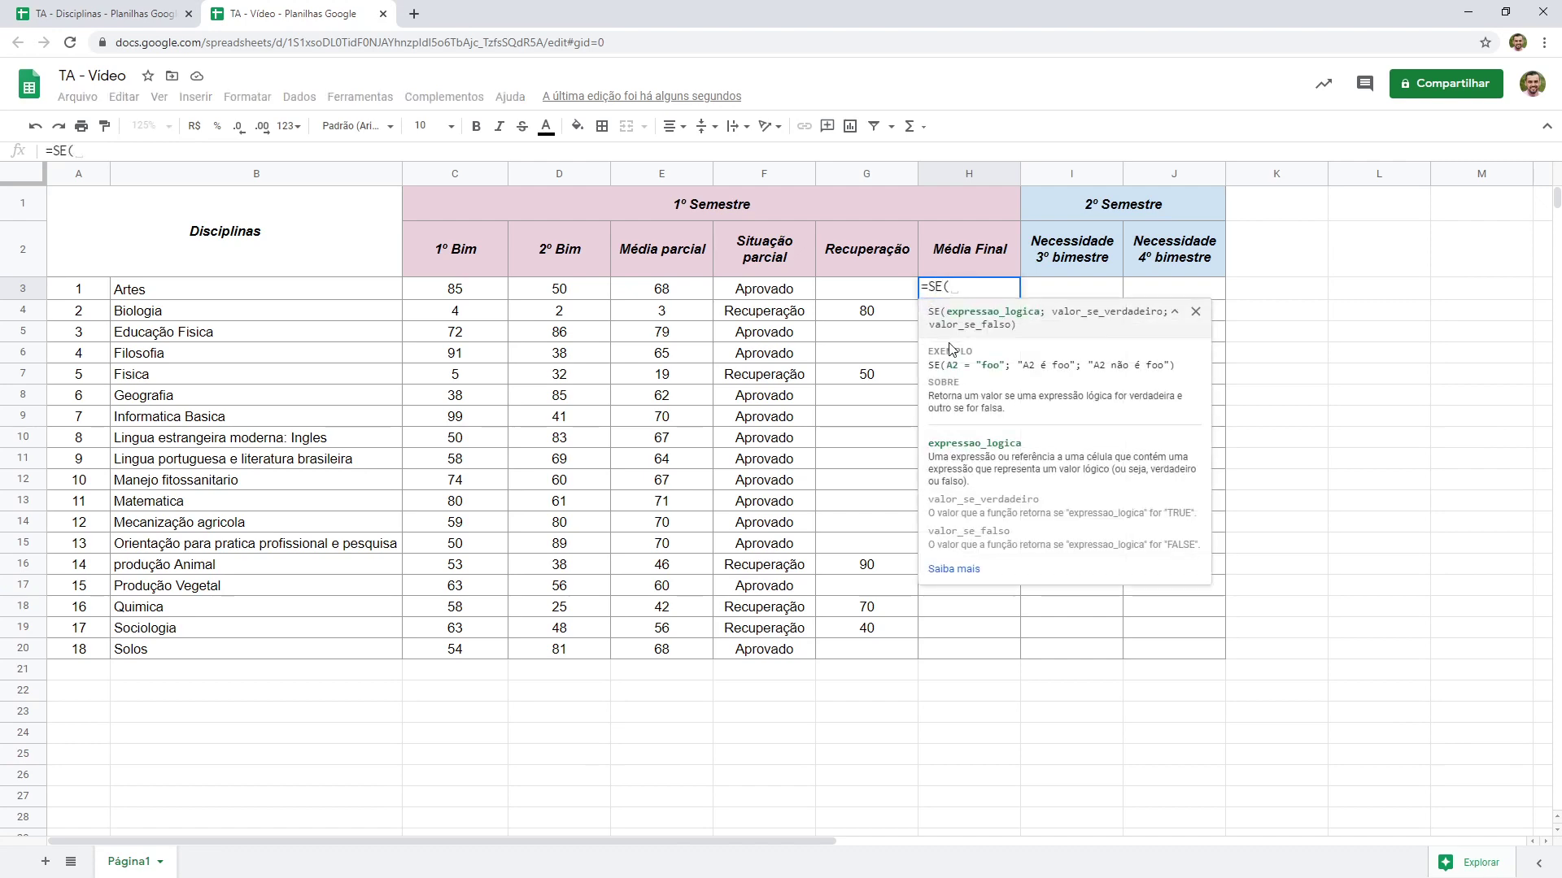
pyautogui.click(855, 294)
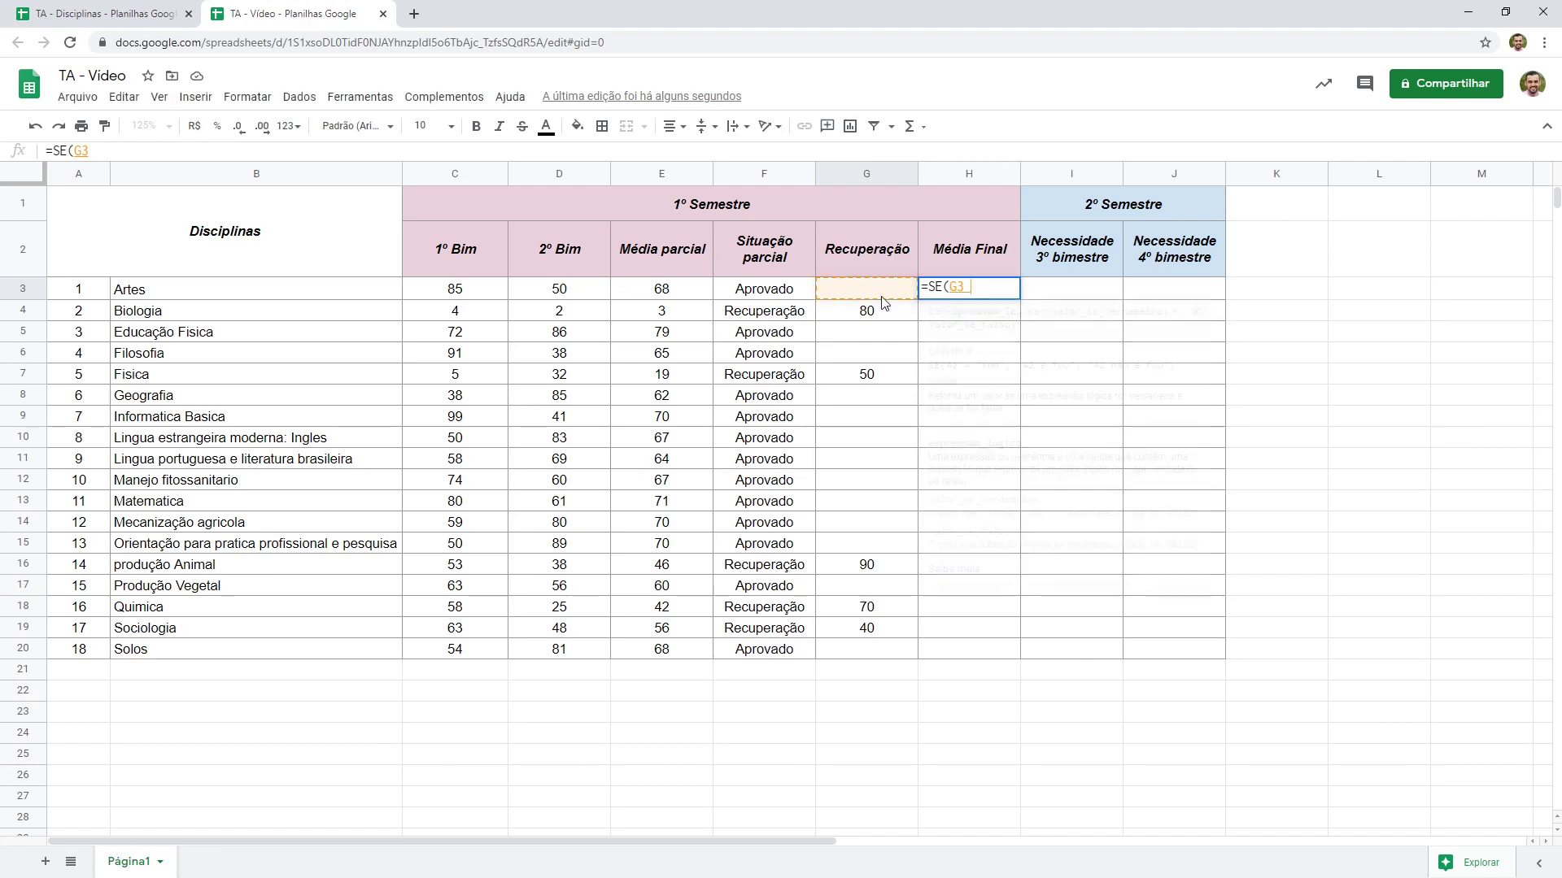
pyautogui.write('>')
pyautogui.click(685, 295)
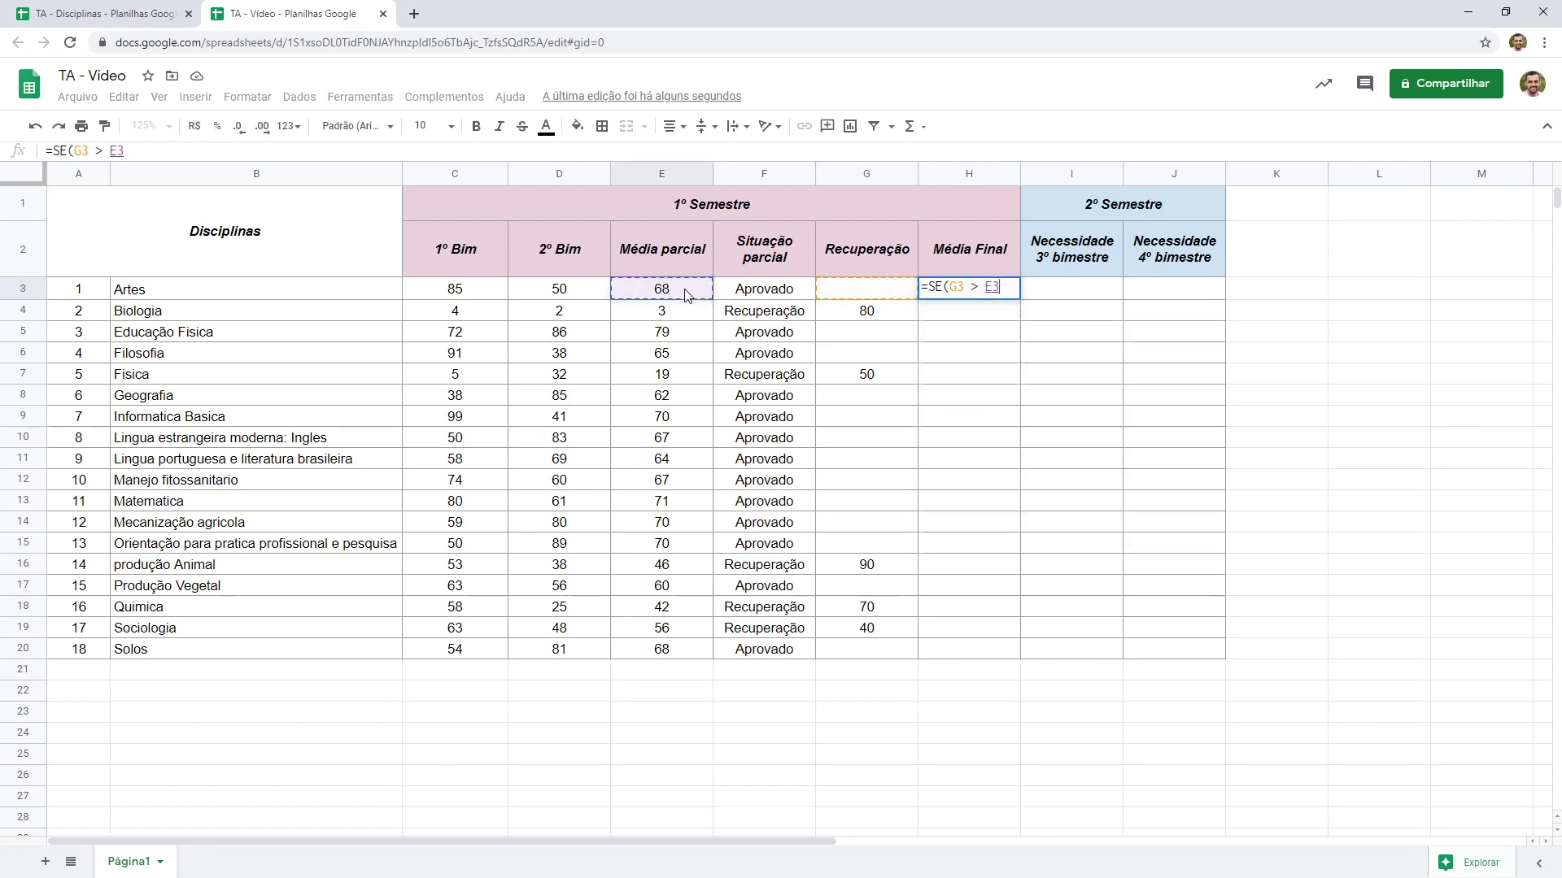
pyautogui.write(';')
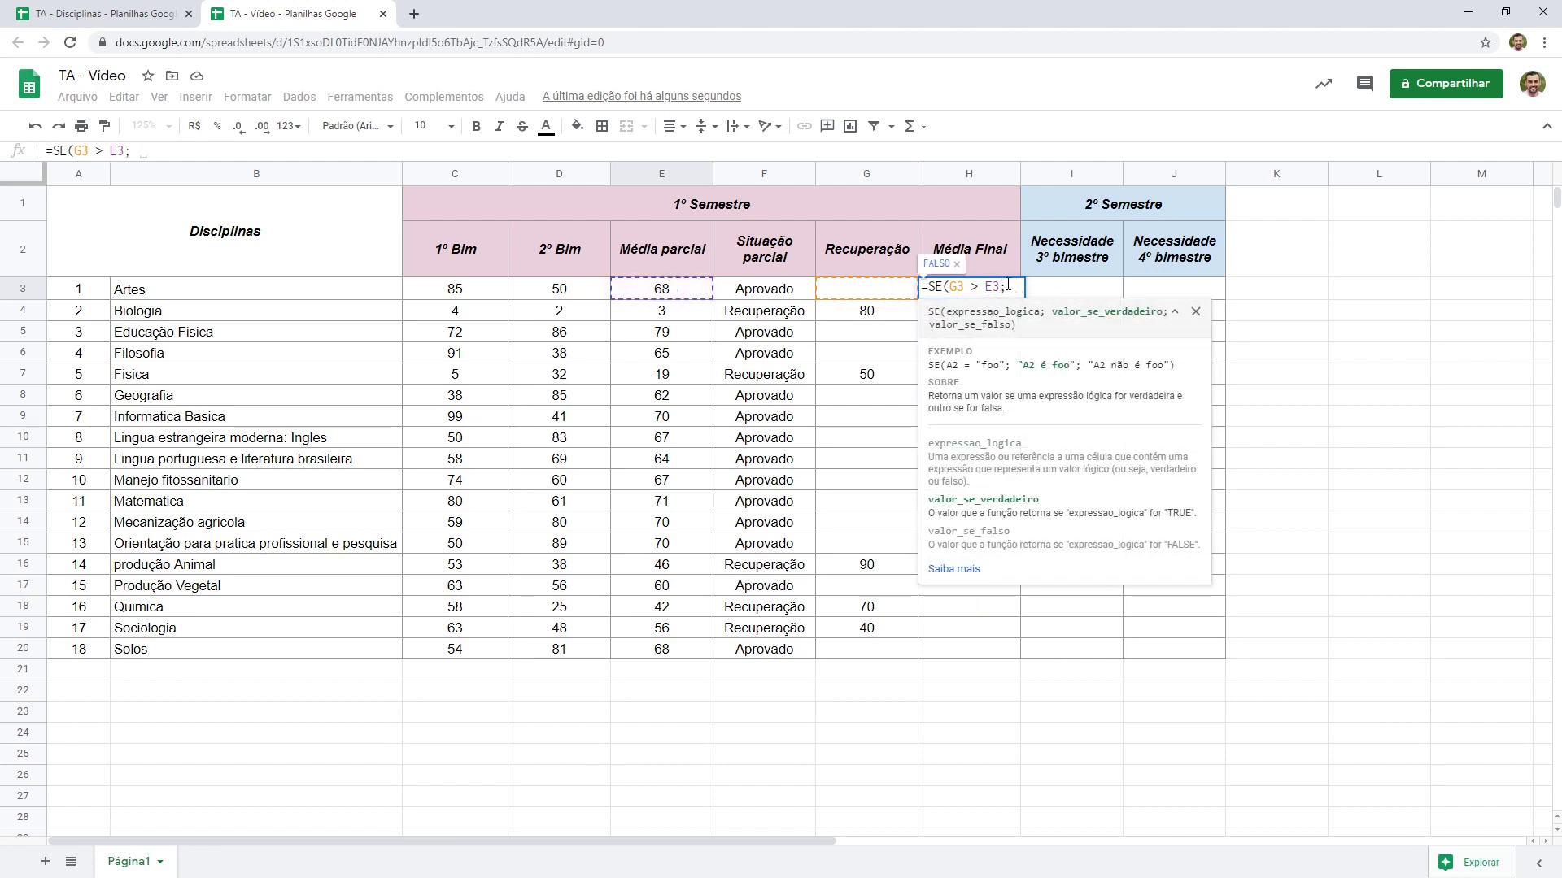
# Step: Complete the SE formula in H3 to return G3 when true and E3 otherwise: =SE(G3 > E3; G3; E3)
pyautogui.click(864, 294)
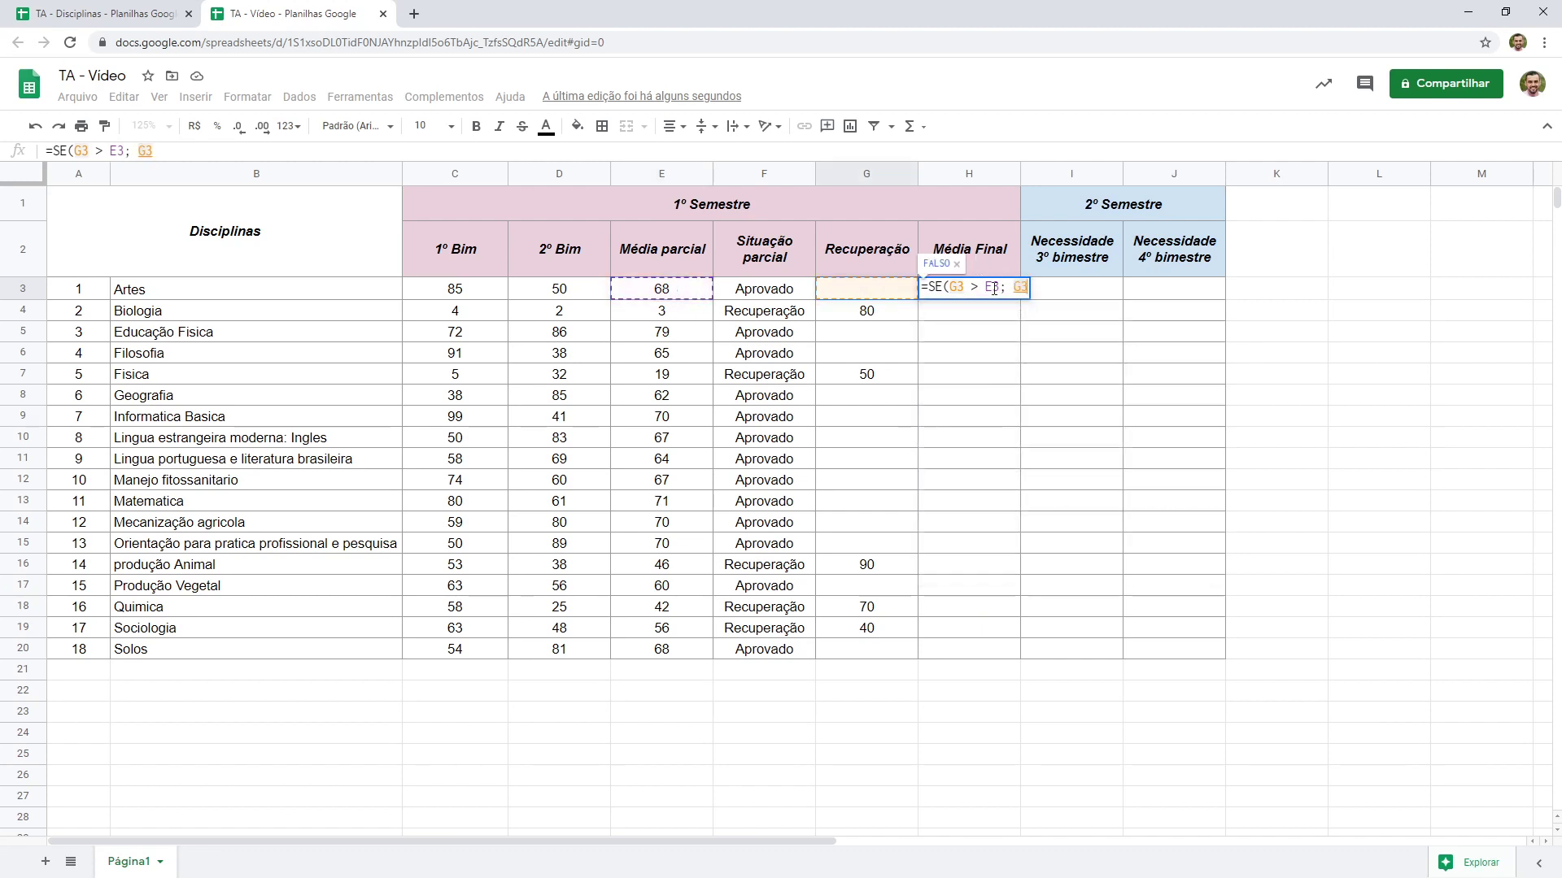
pyautogui.write(';')
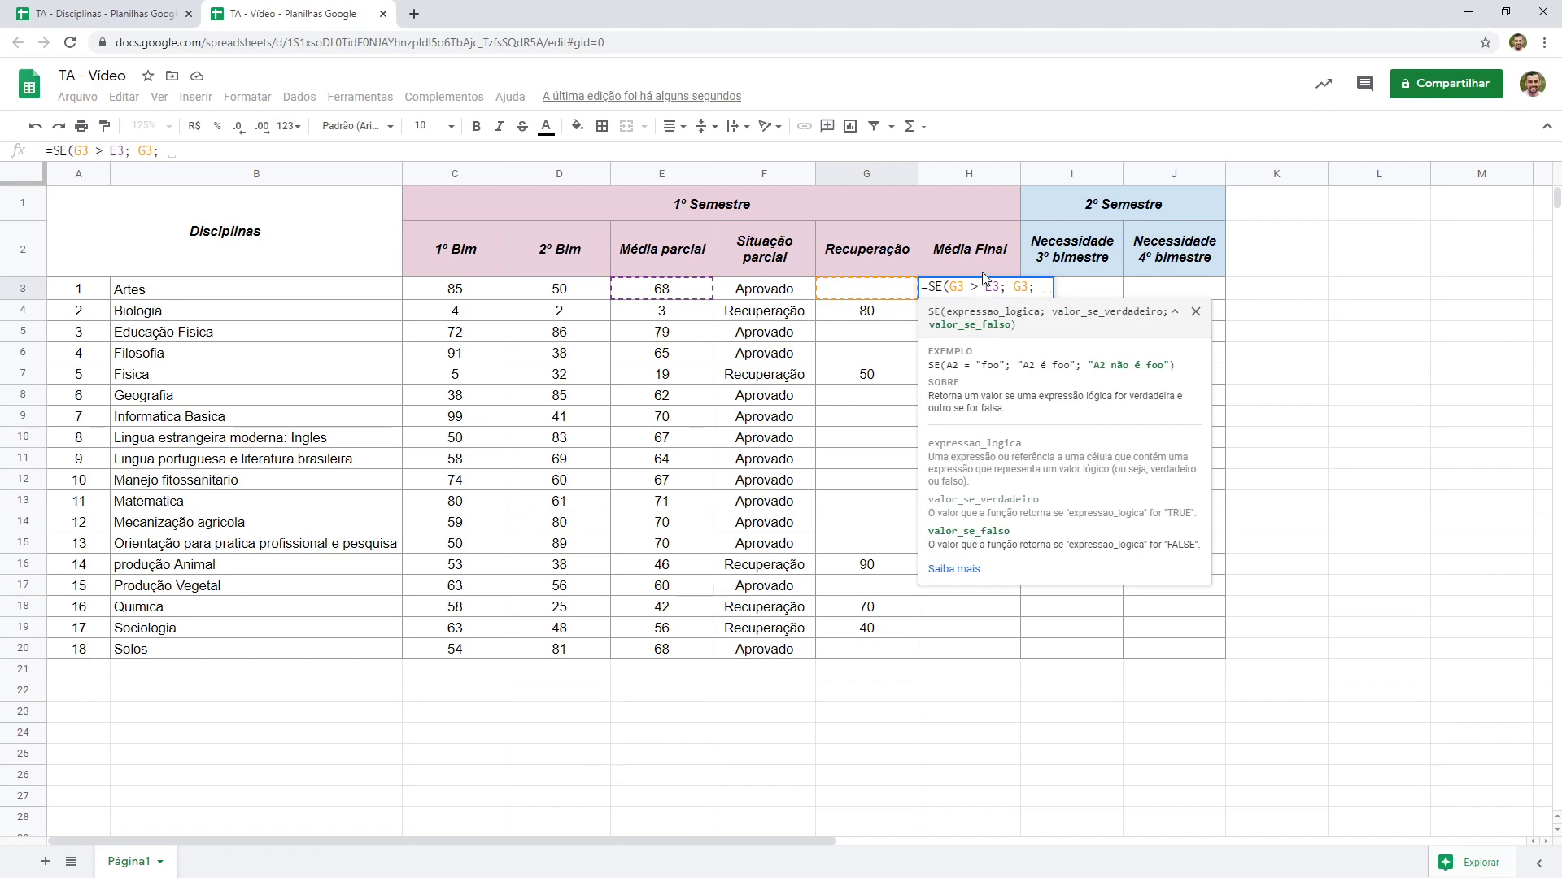
pyautogui.click(665, 296)
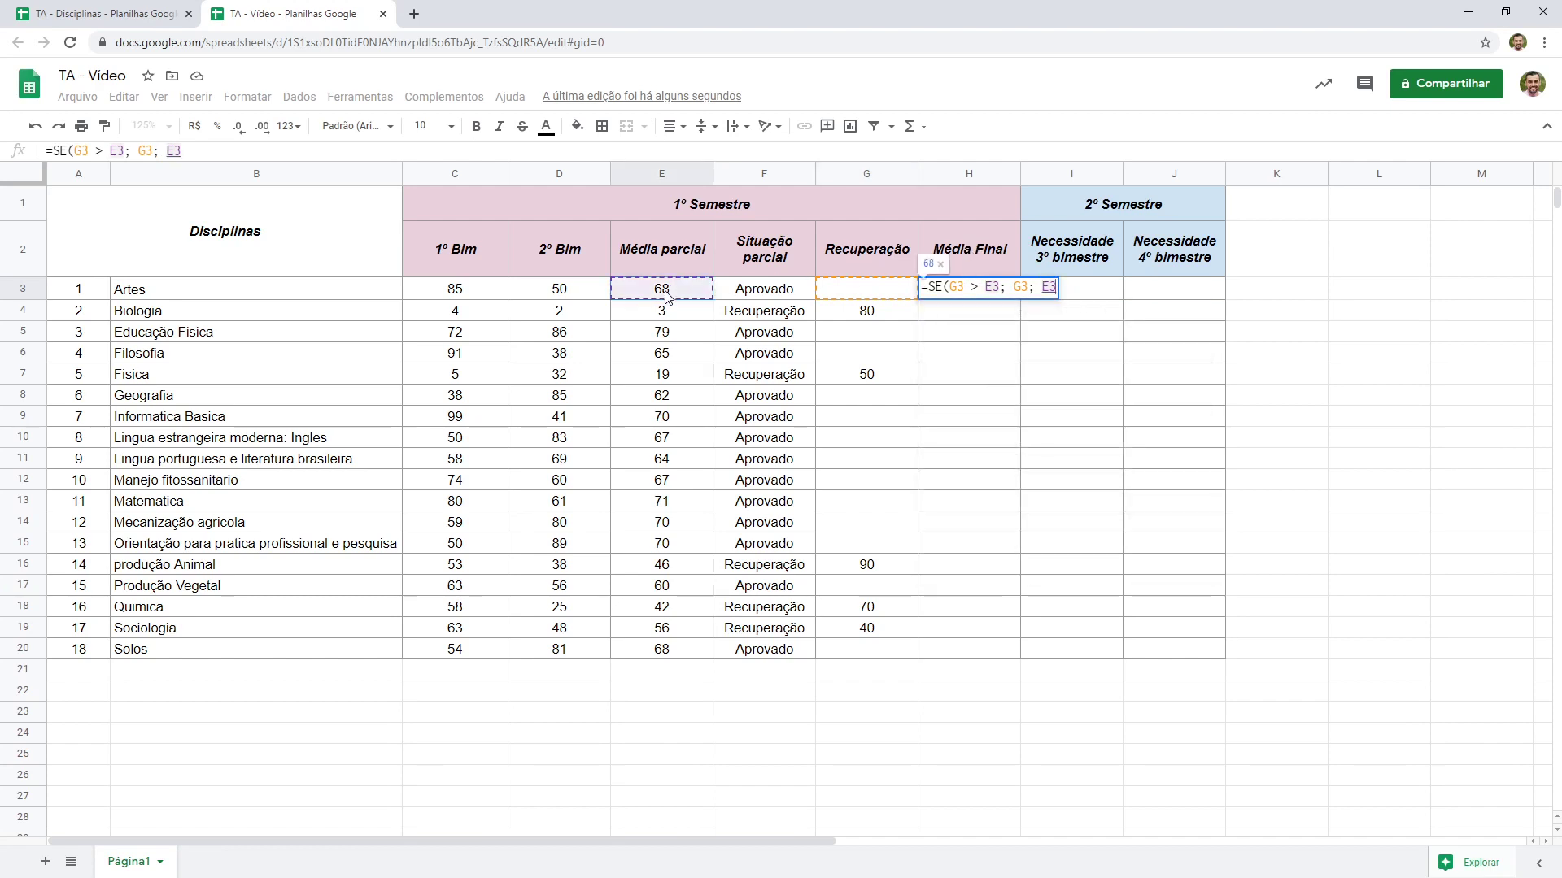
pyautogui.write(')')
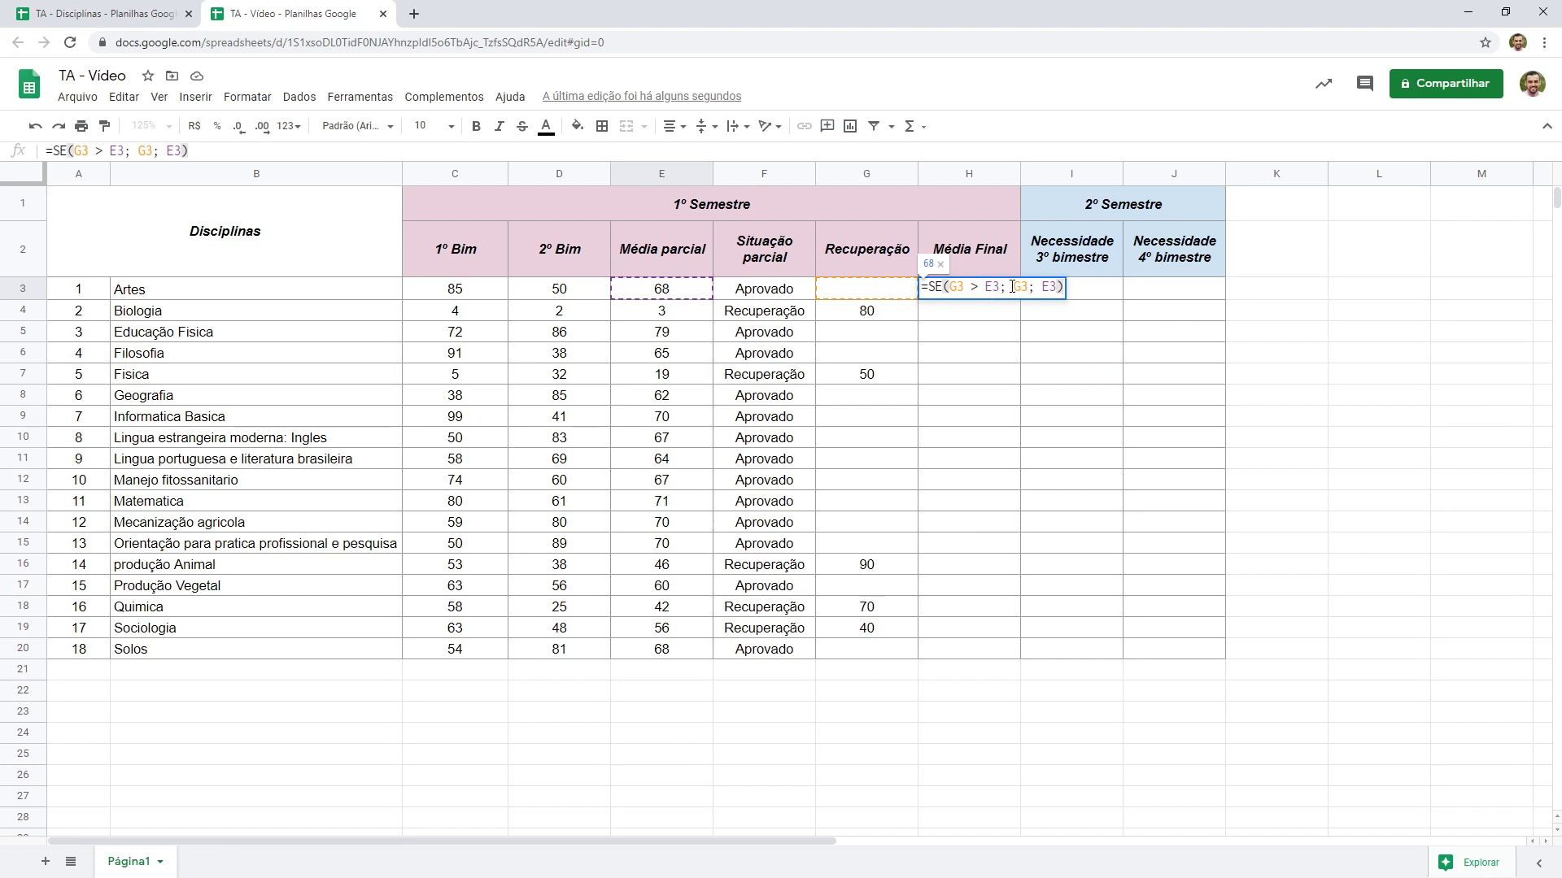
pyautogui.press('Return')
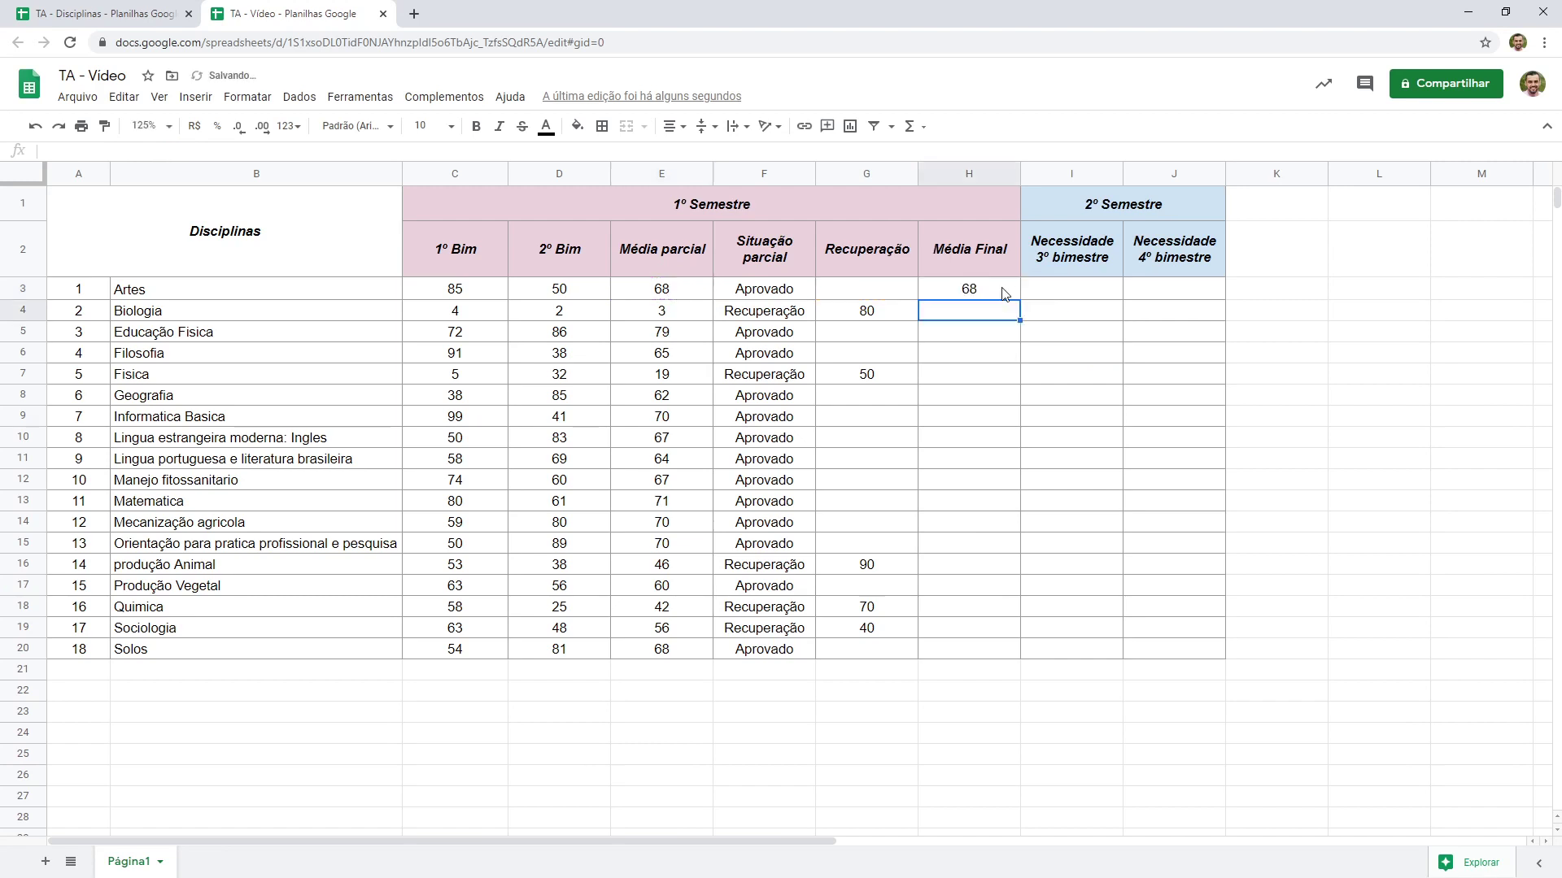
# Step: Fill the Média Final formula from H3 down to H20 for the remaining subjects
pyautogui.click(993, 292)
pyautogui.moveTo(997, 488); pyautogui.dragTo(970, 653)
pyautogui.click(957, 294)
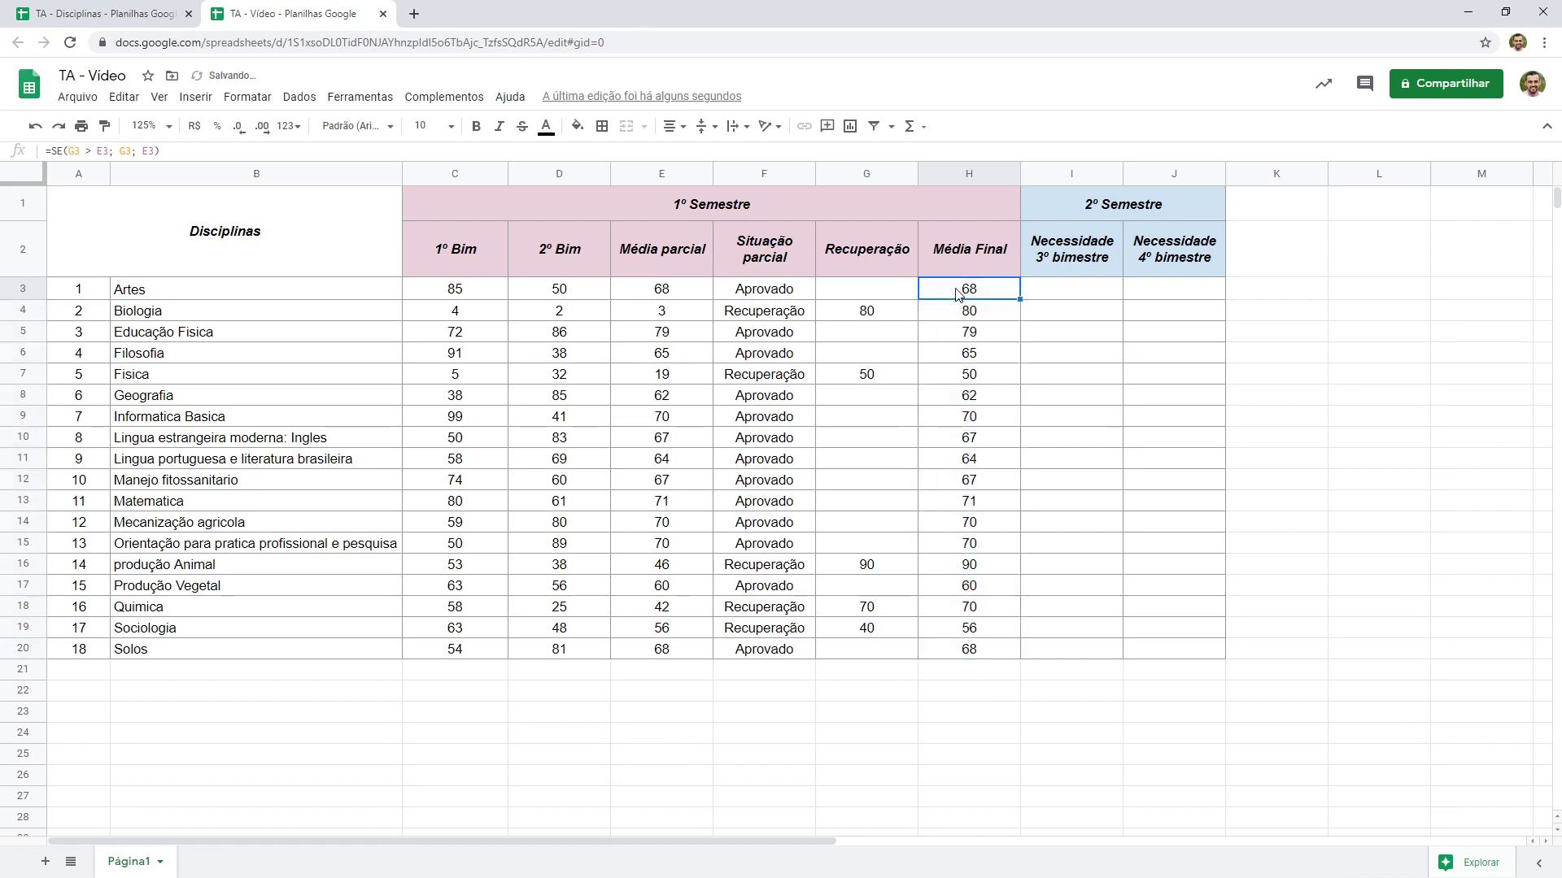
# Step: Check how the Artes Média Final formula in H3 compares the empty Recuperação cell G3 with the partial average E3
pyautogui.click(842, 293)
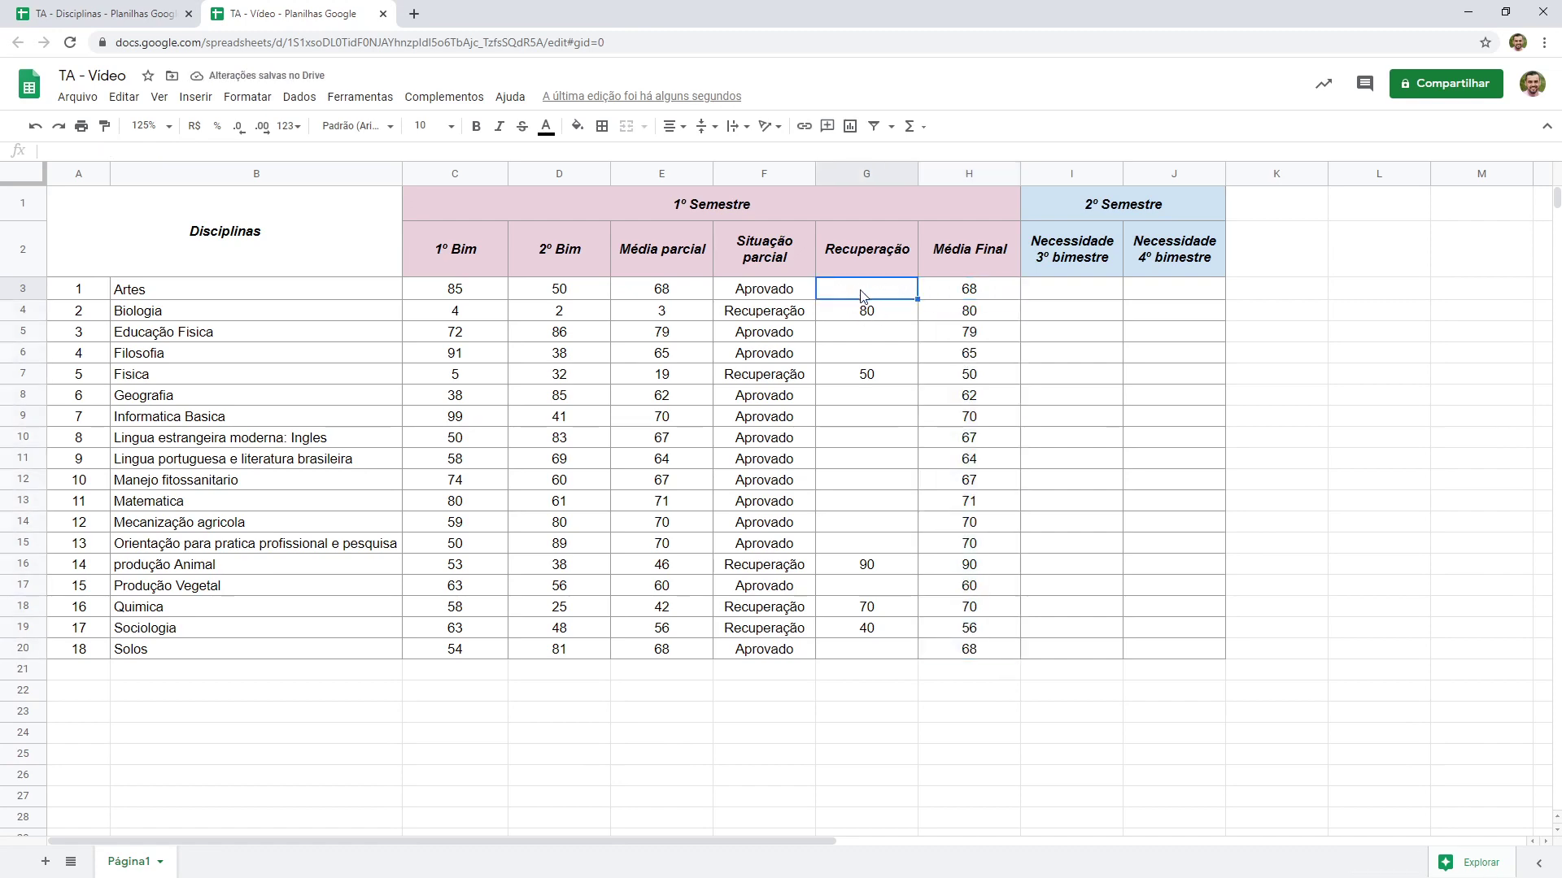
pyautogui.doubleClick(947, 292)
pyautogui.click(967, 289)
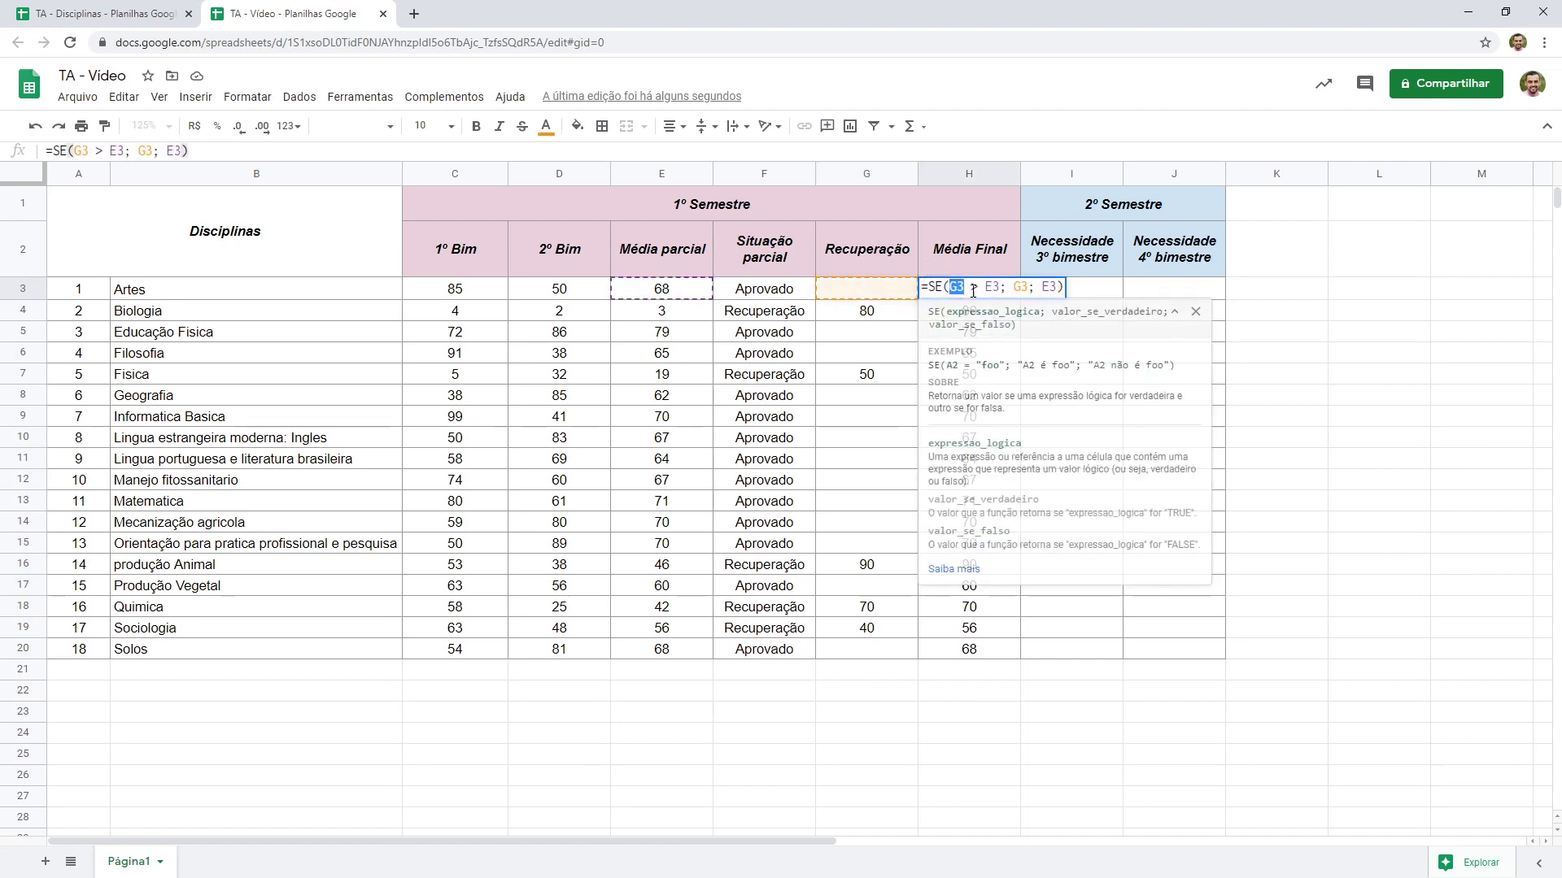
pyautogui.doubleClick(992, 287)
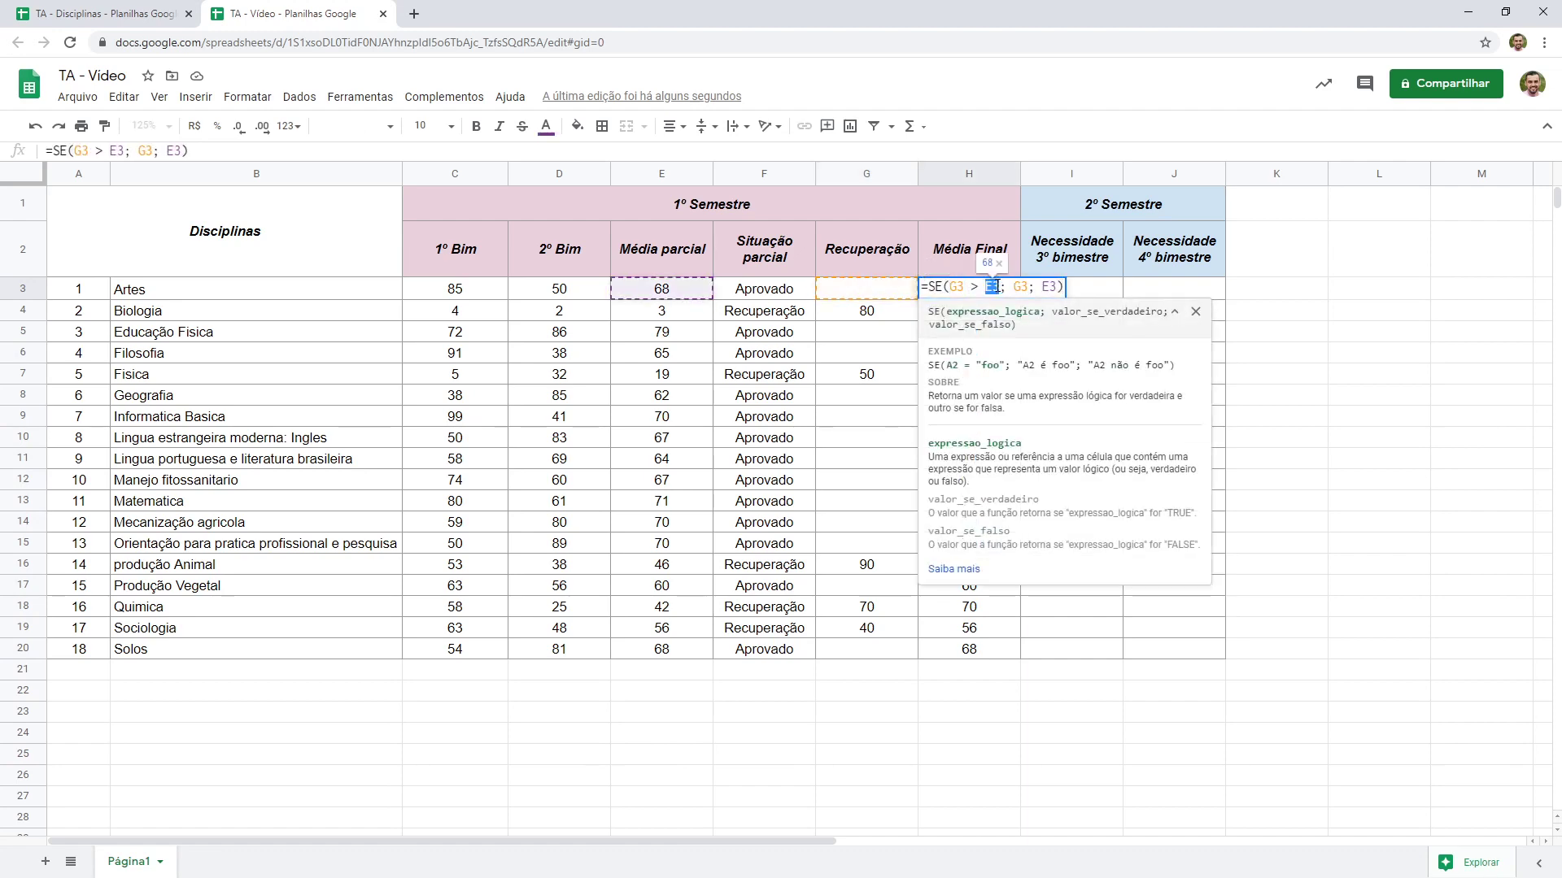
pyautogui.doubleClick(1049, 287)
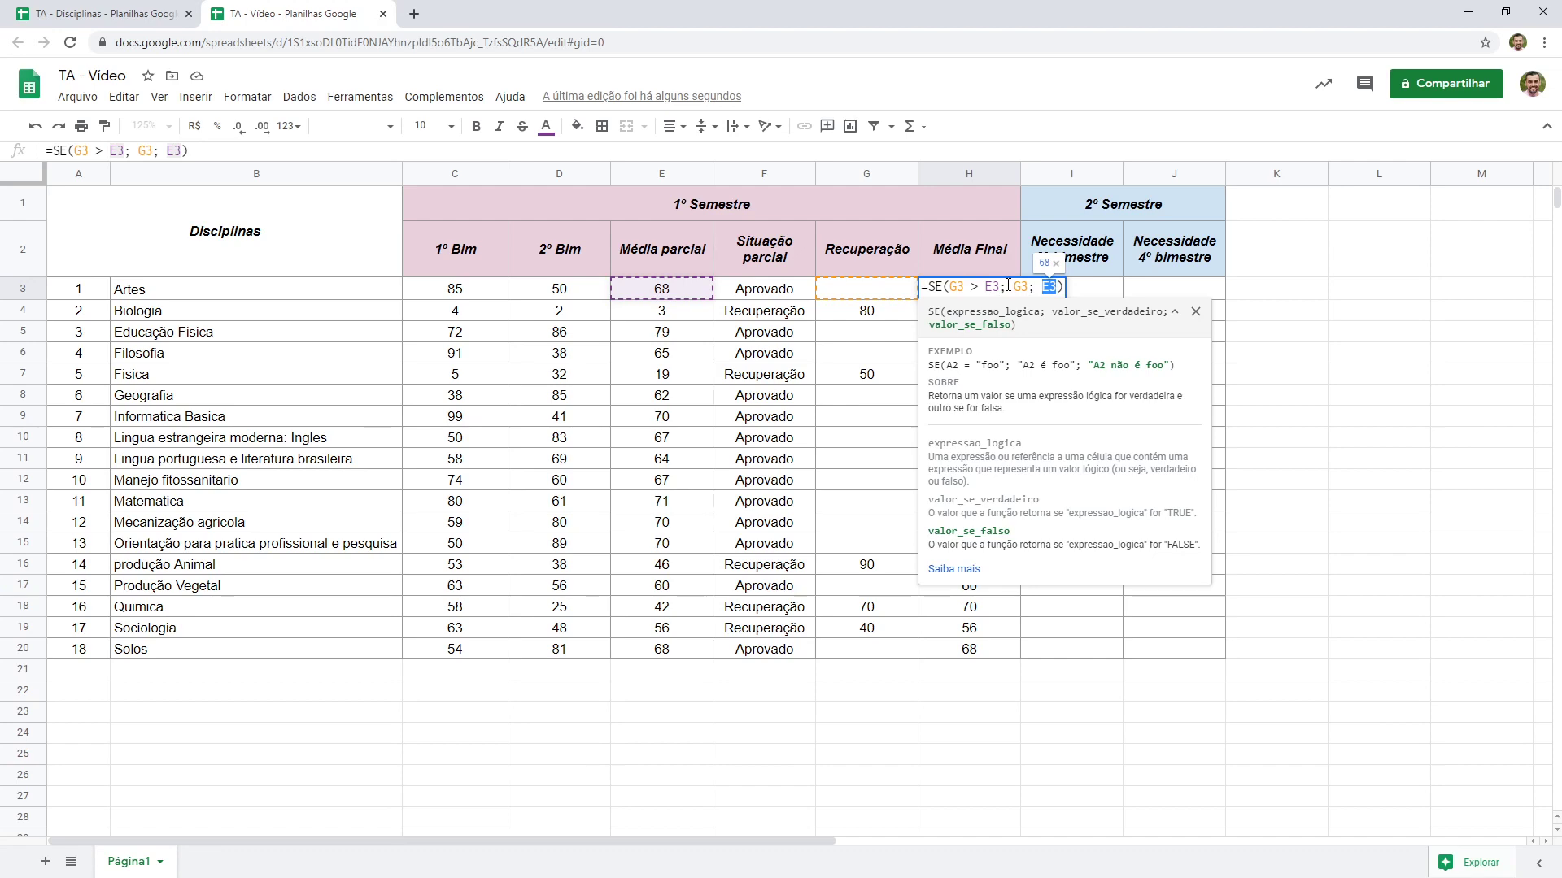
pyautogui.press('Return')
# Step: Inspect the G4 result argument in Biologia's Média Final formula, and review the Média Final column from H3 to H20
pyautogui.doubleClick(964, 311)
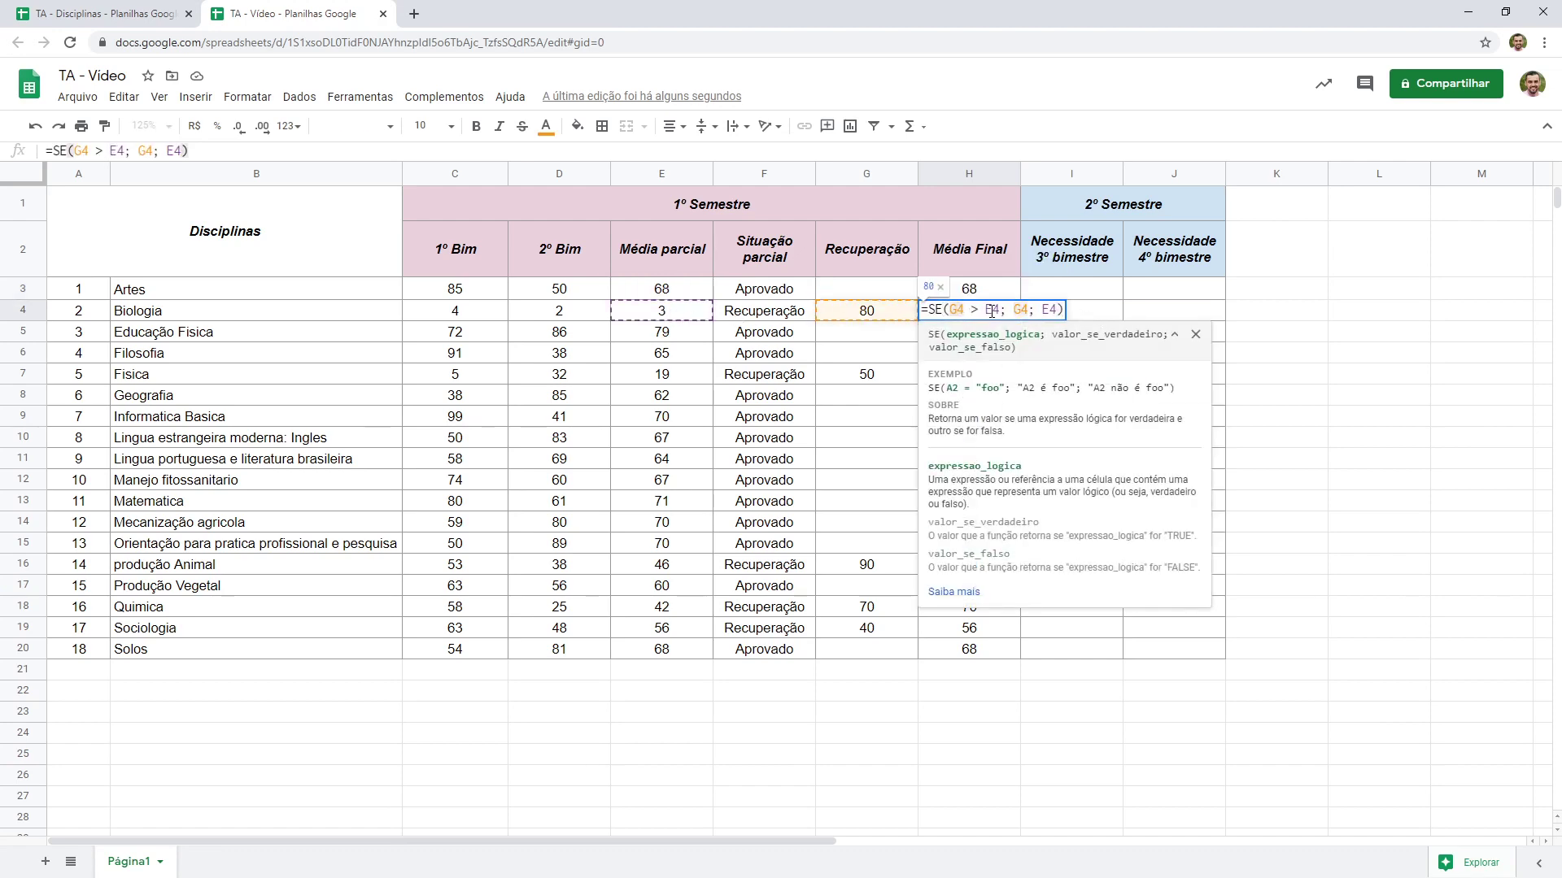
pyautogui.moveTo(1015, 311); pyautogui.dragTo(1029, 312)
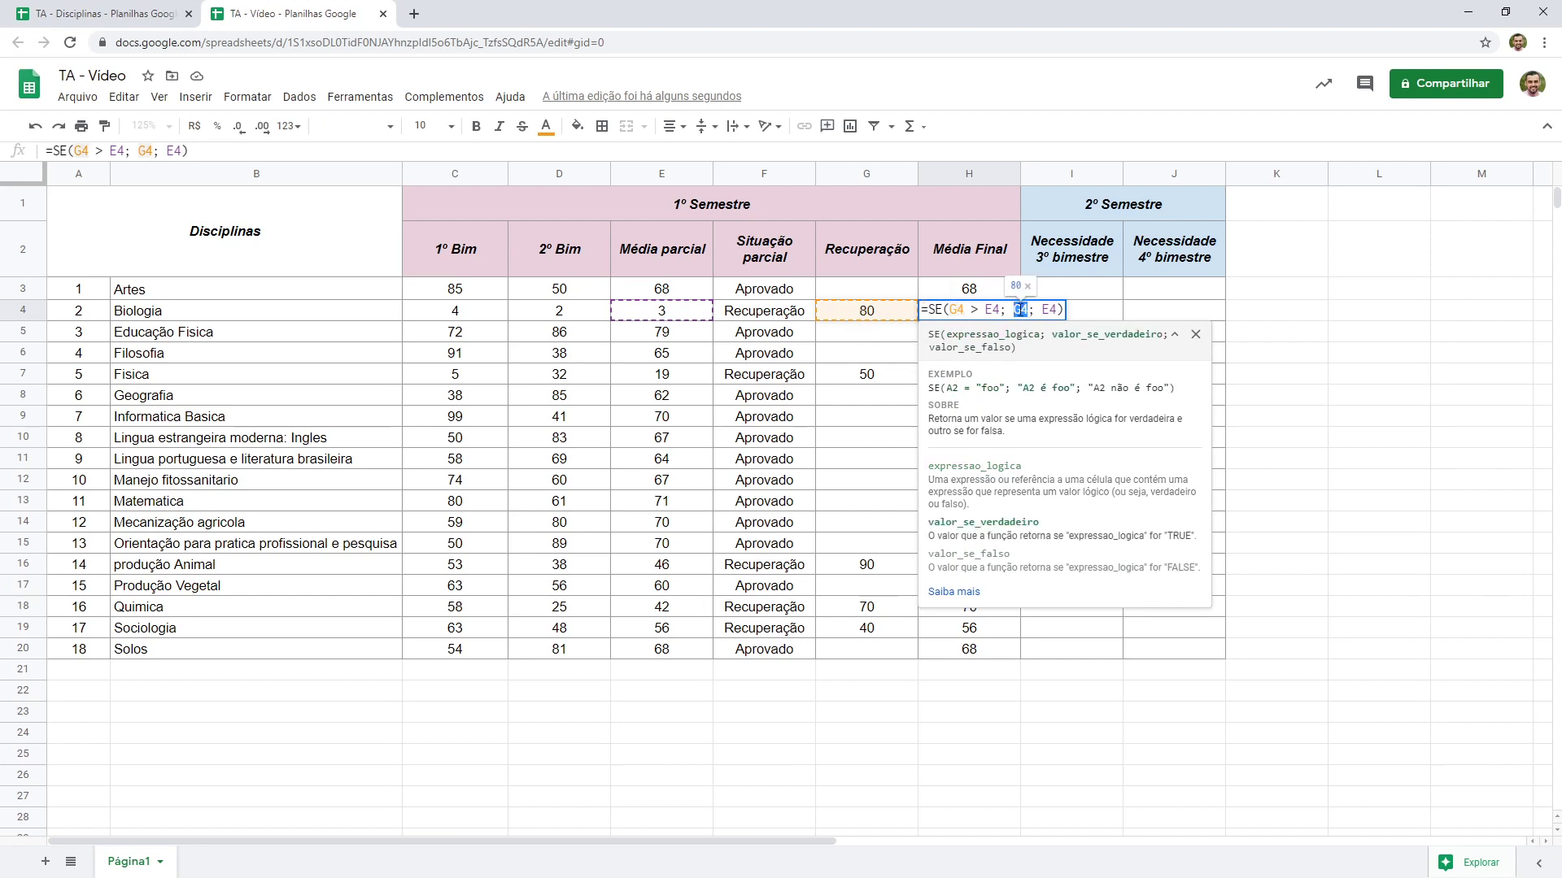
pyautogui.press('Return')
pyautogui.moveTo(968, 291); pyautogui.dragTo(966, 655)
pyautogui.click(967, 655)
pyautogui.click(960, 291)
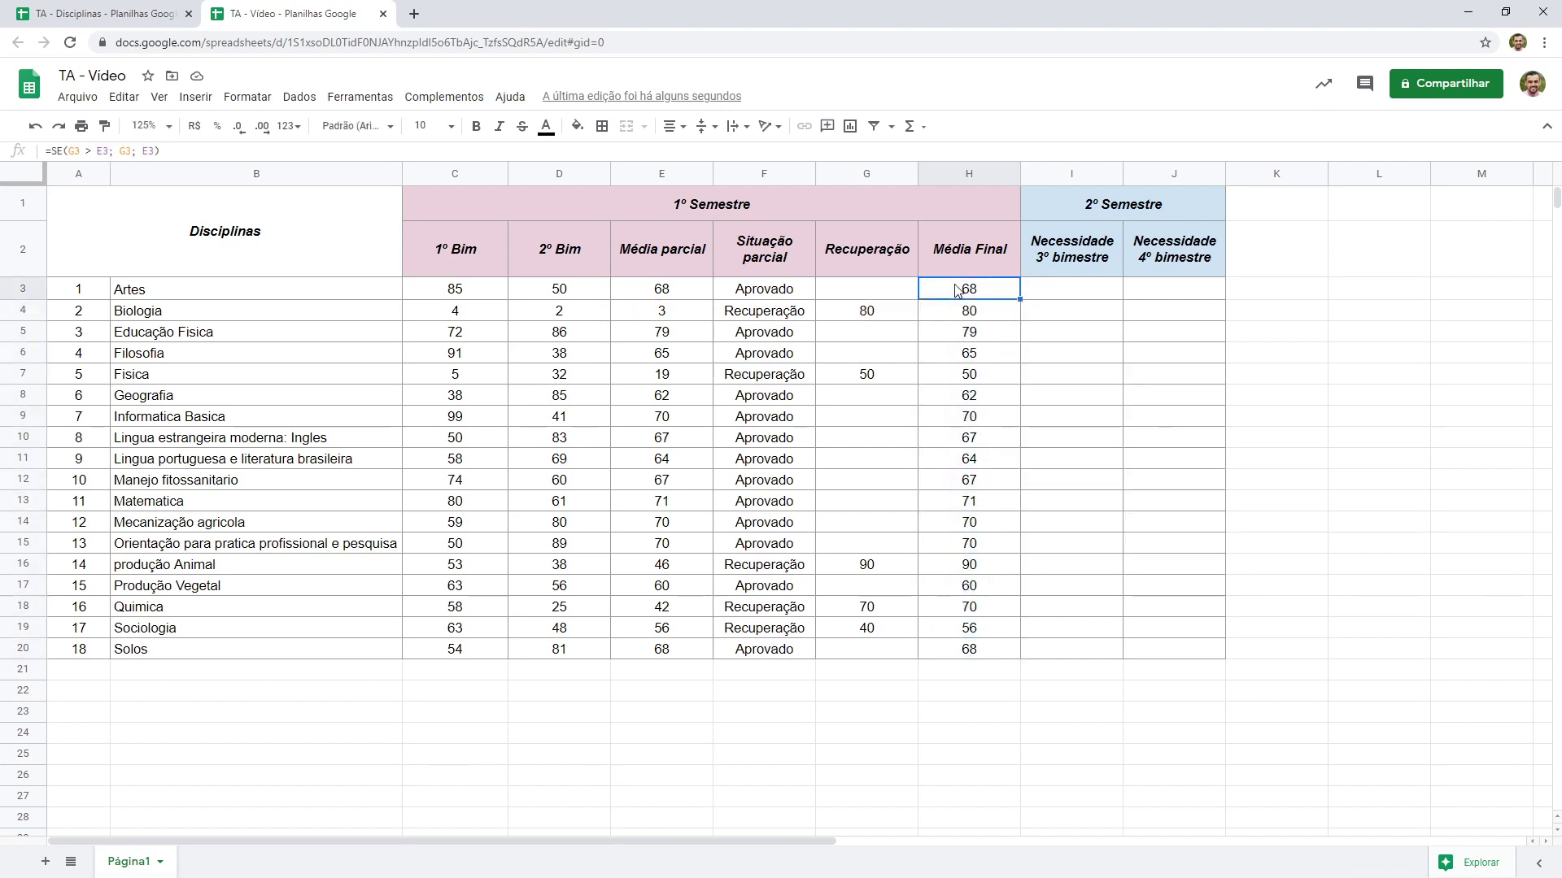